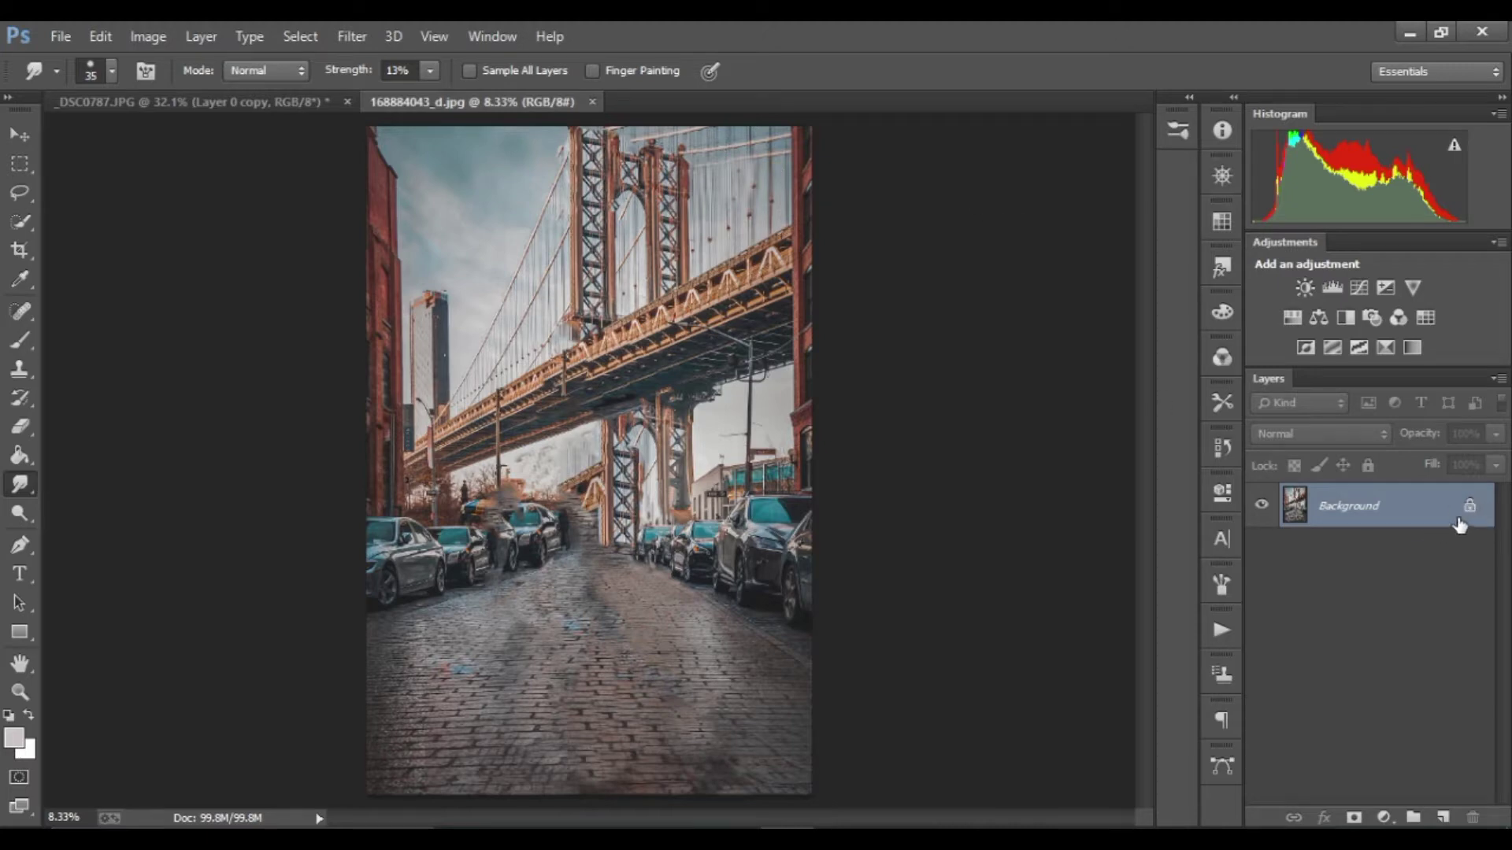
- In the man photo, delete the duplicate Layer 0 copy layer
left_click(239, 103)
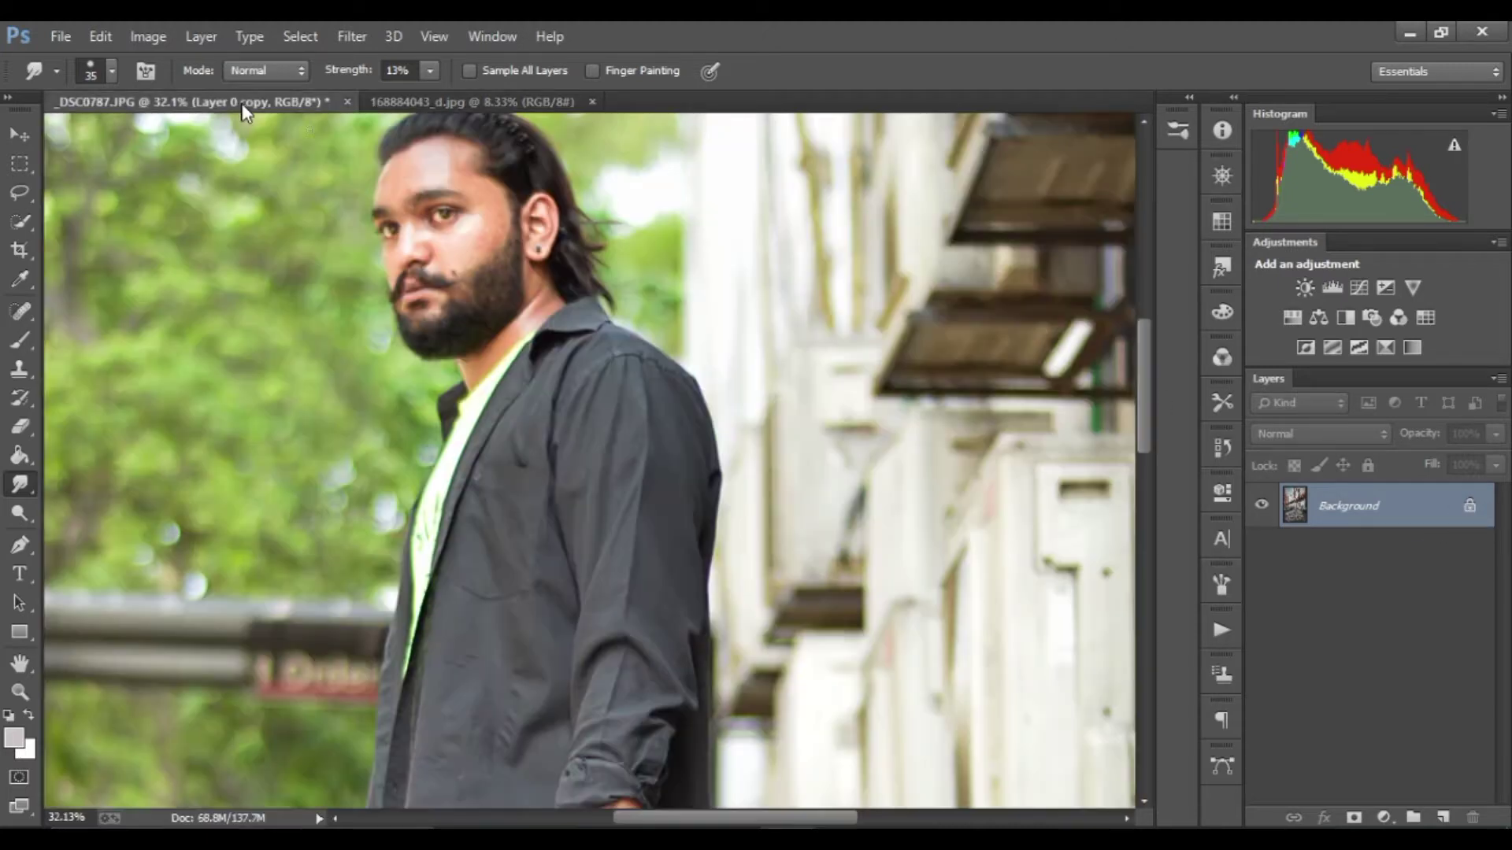
scroll(508, 288, "down", 1)
scroll(508, 288, "down", 3)
scroll(522, 294, "down", 2)
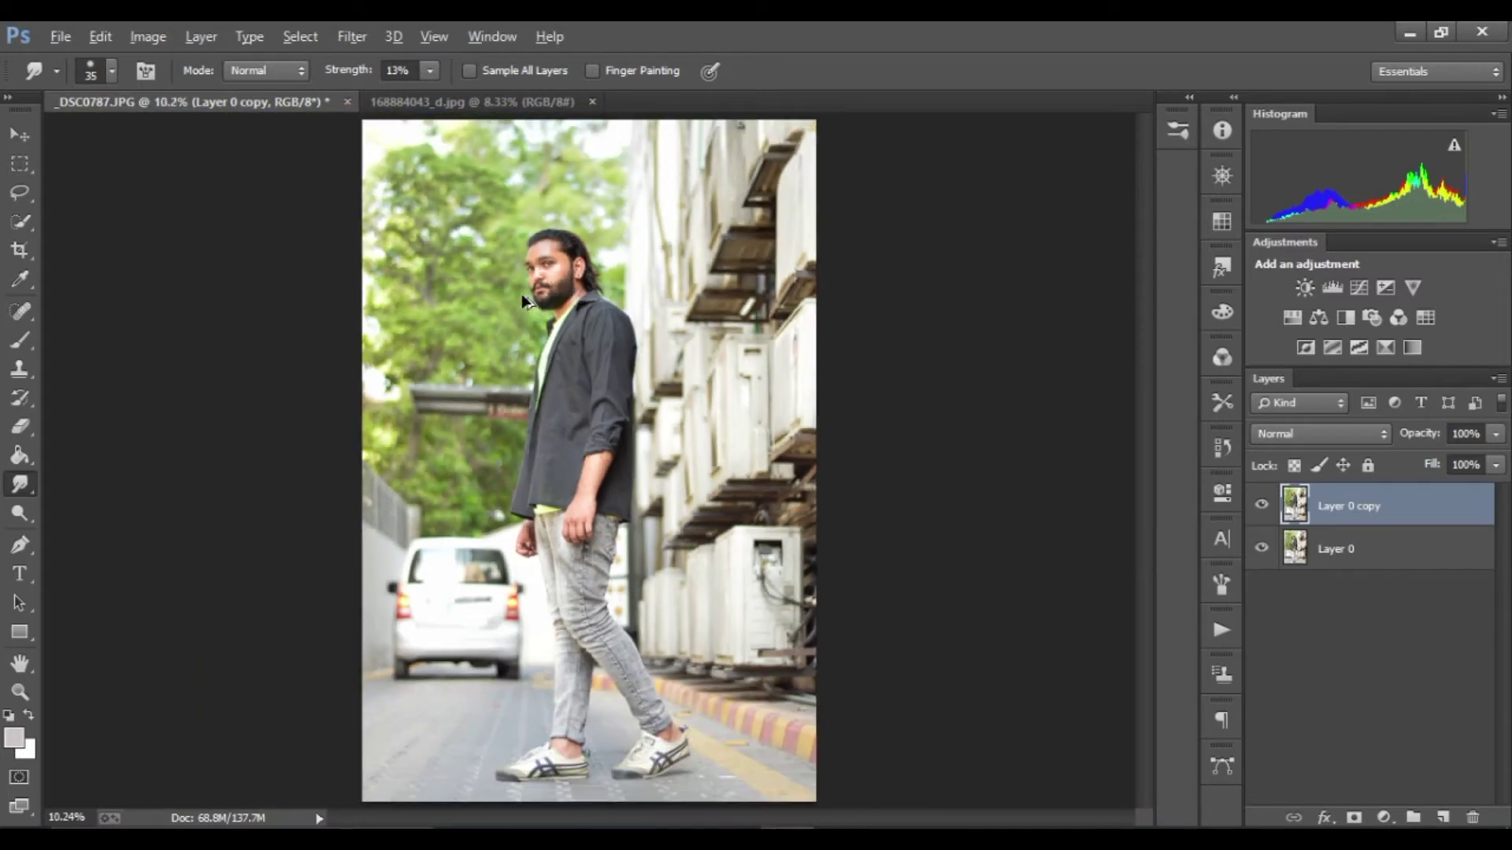
key("Delete")
- Unlock the bridge photo's Background into Layer 0, then return to the man photo
left_click(496, 102)
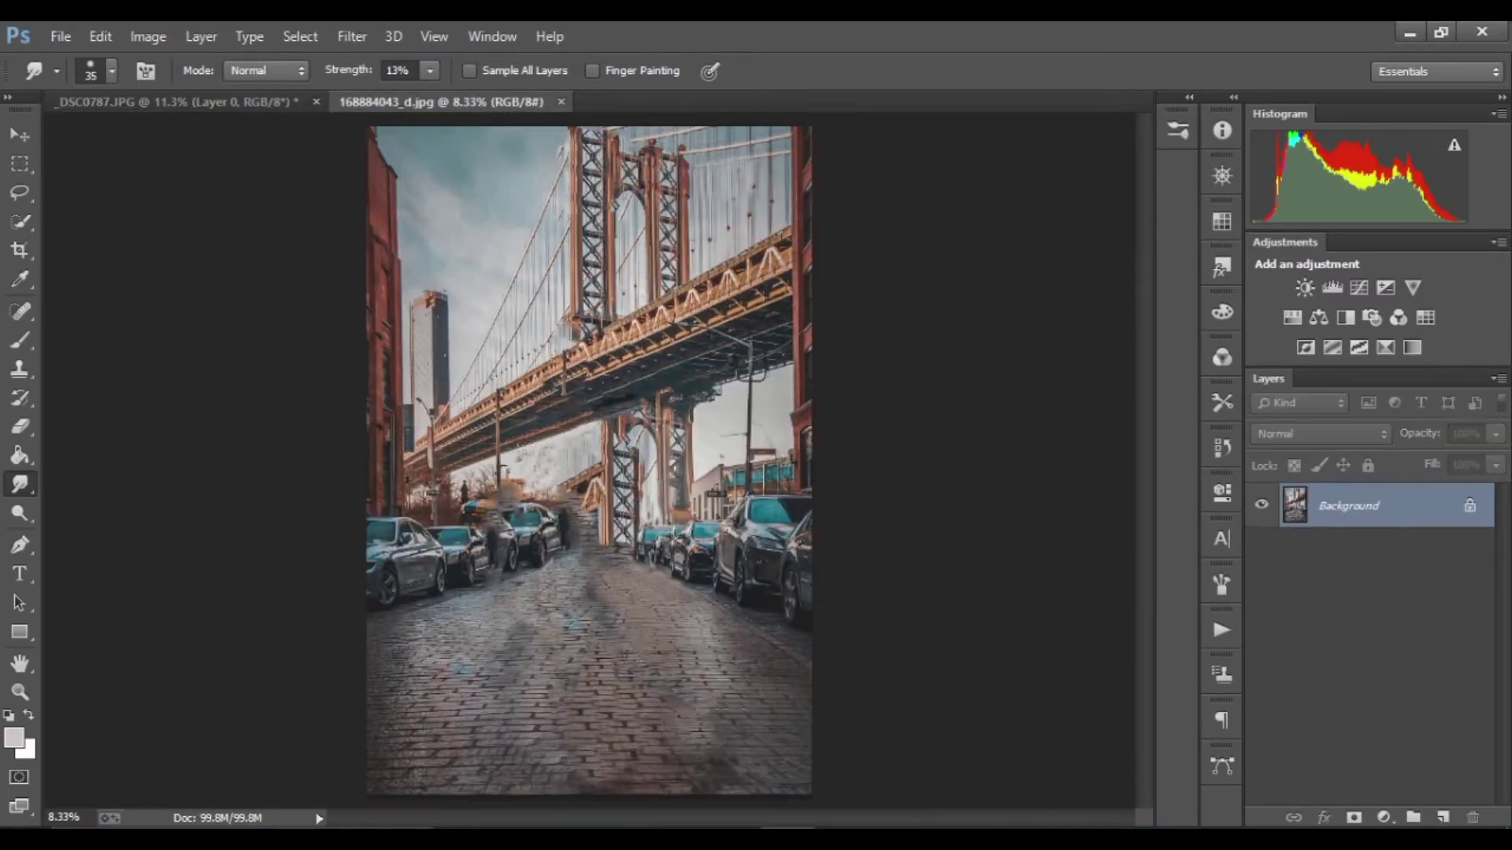
left_click(1470, 509)
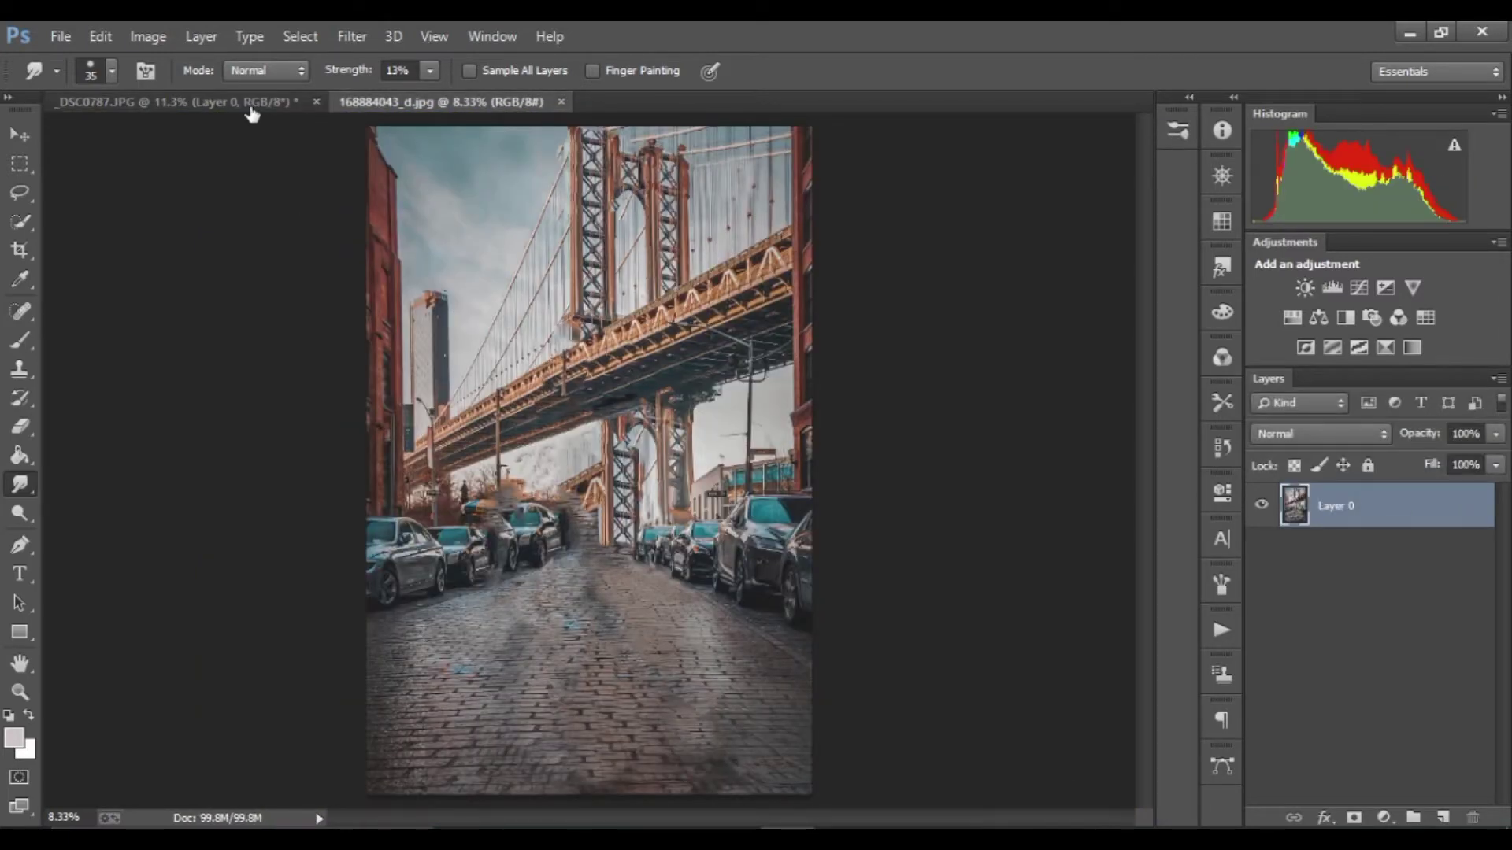
double_click(1394, 506)
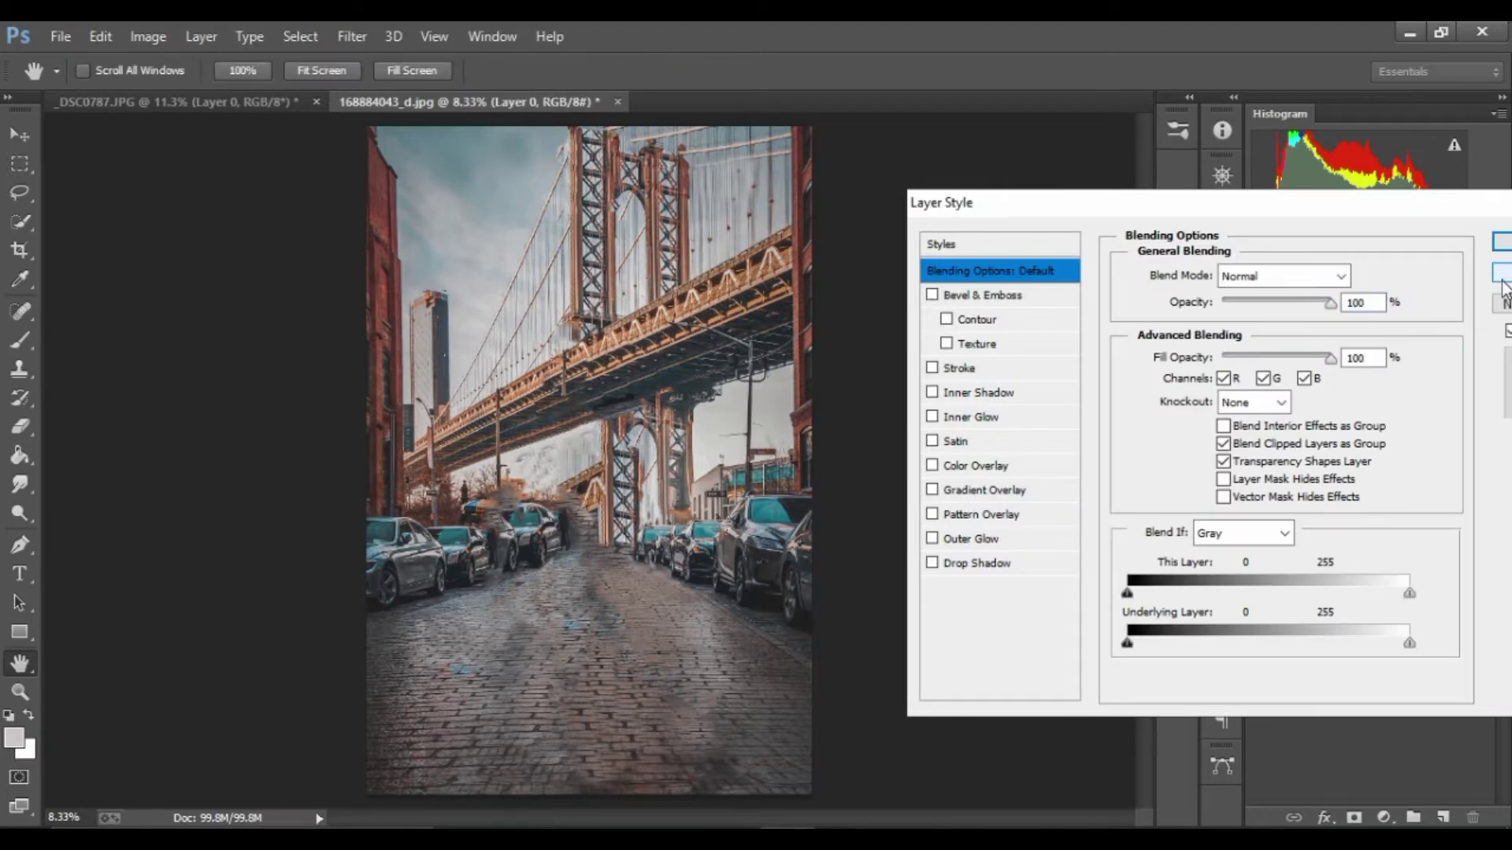
left_click(203, 101)
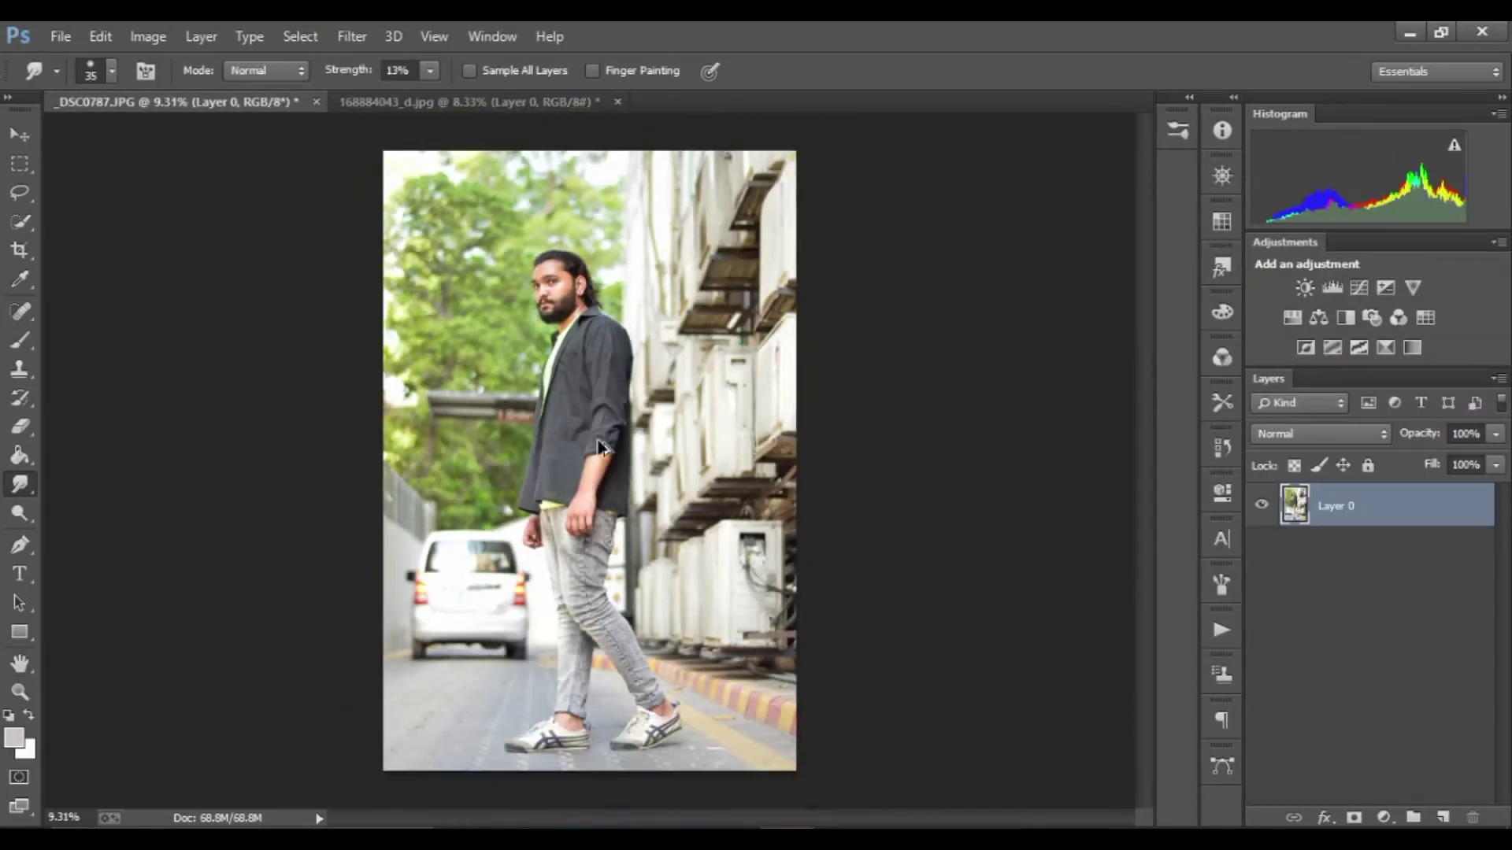
- Switch to the Pen tool with the P shortcut
scroll(599, 457, "up", 1)
scroll(592, 470, "down", 1)
scroll(473, 535, "up", 1)
key("p")
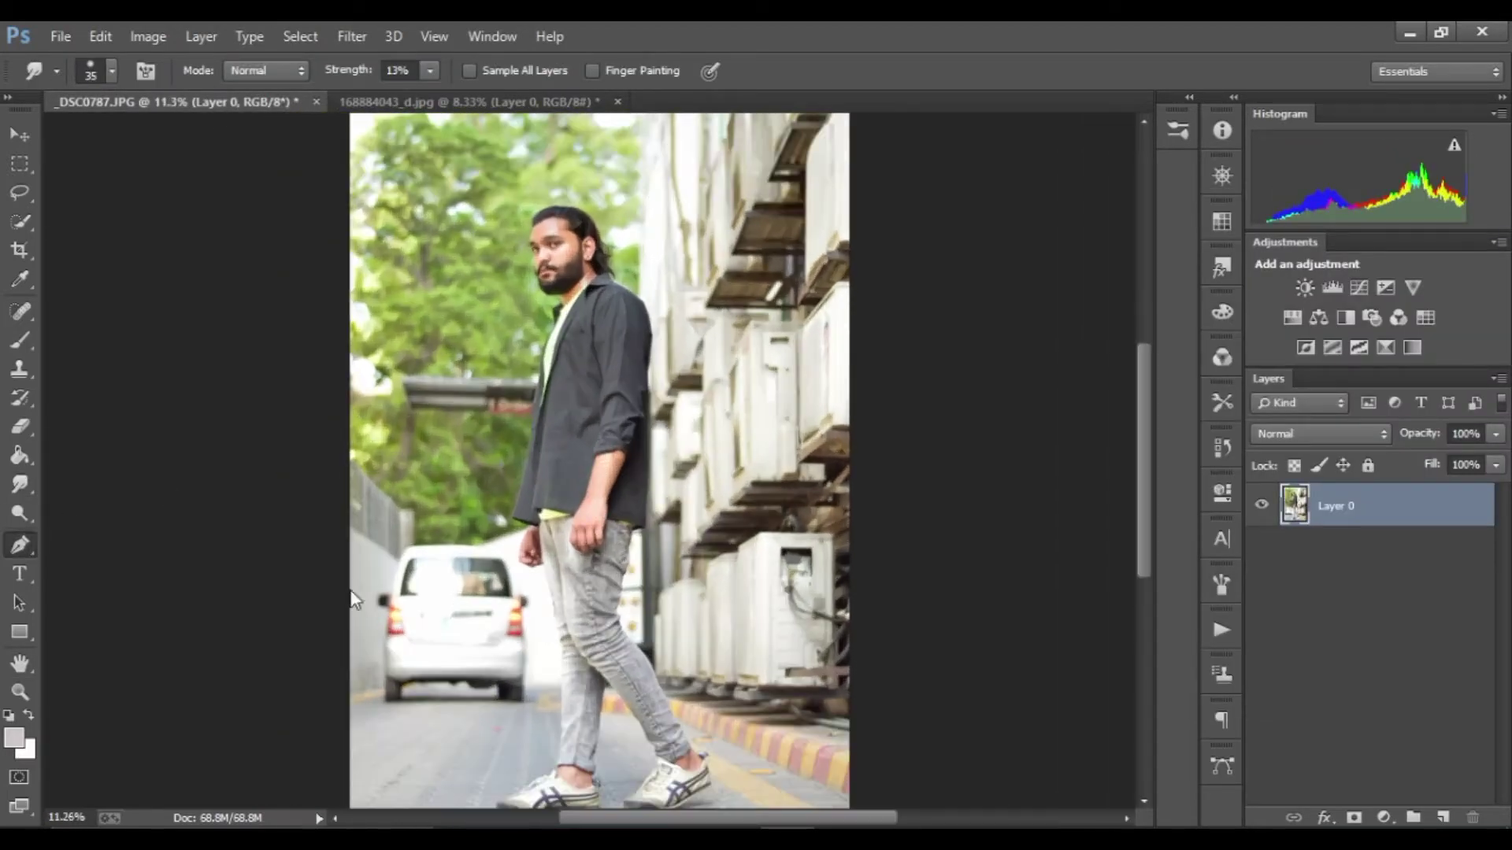
- Zoom in closely on the toe of the man's left shoe
scroll(540, 554, "up", 3)
scroll(786, 530, "up", 2)
left_click_drag(811, 722, 754, 614)
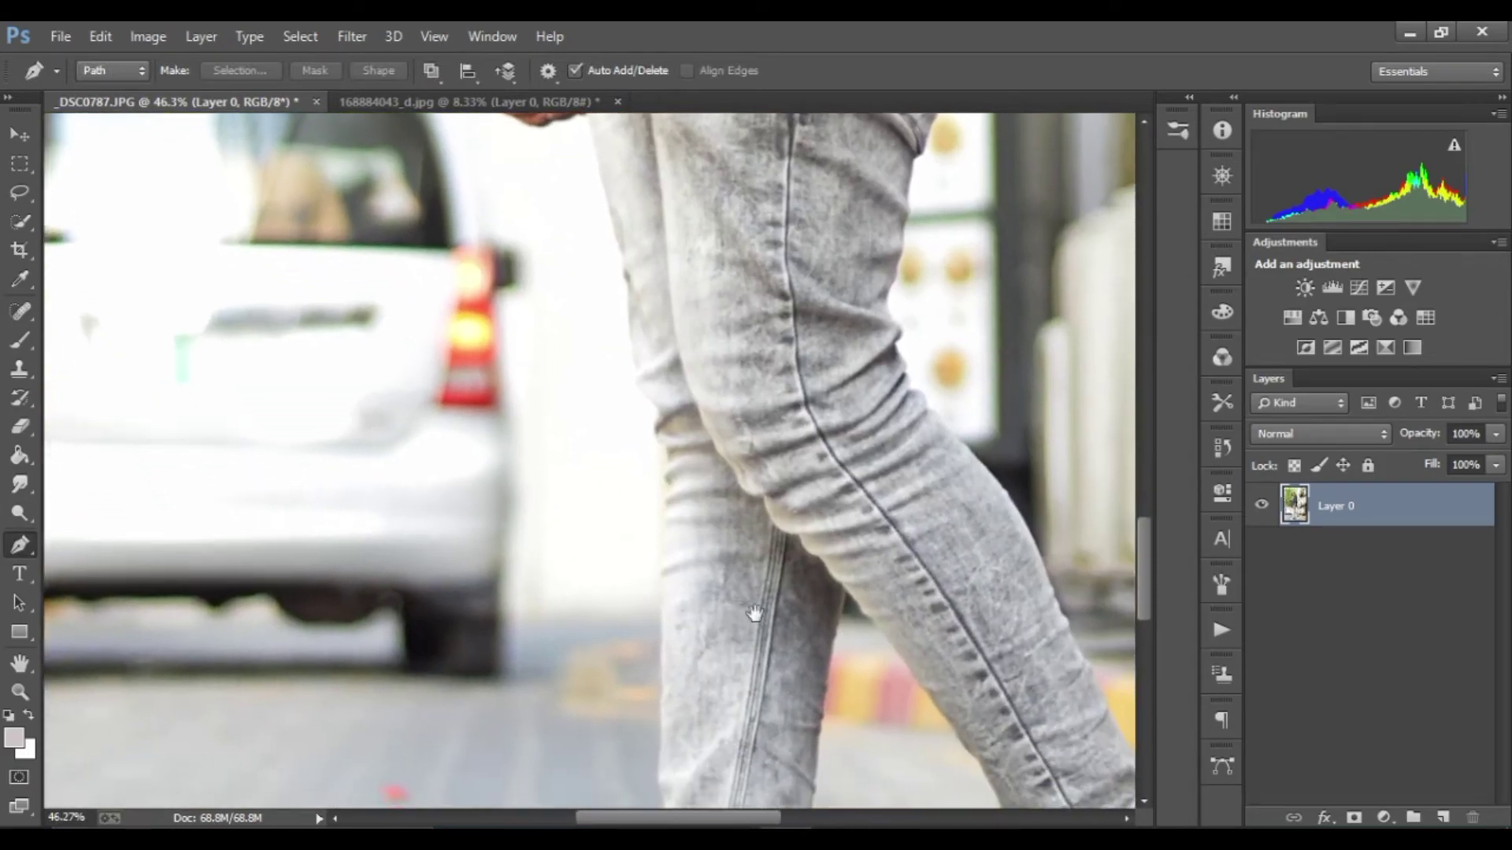
scroll(754, 613, "down", 5)
scroll(590, 523, "up", 1)
scroll(529, 560, "up", 1)
scroll(530, 560, "up", 1)
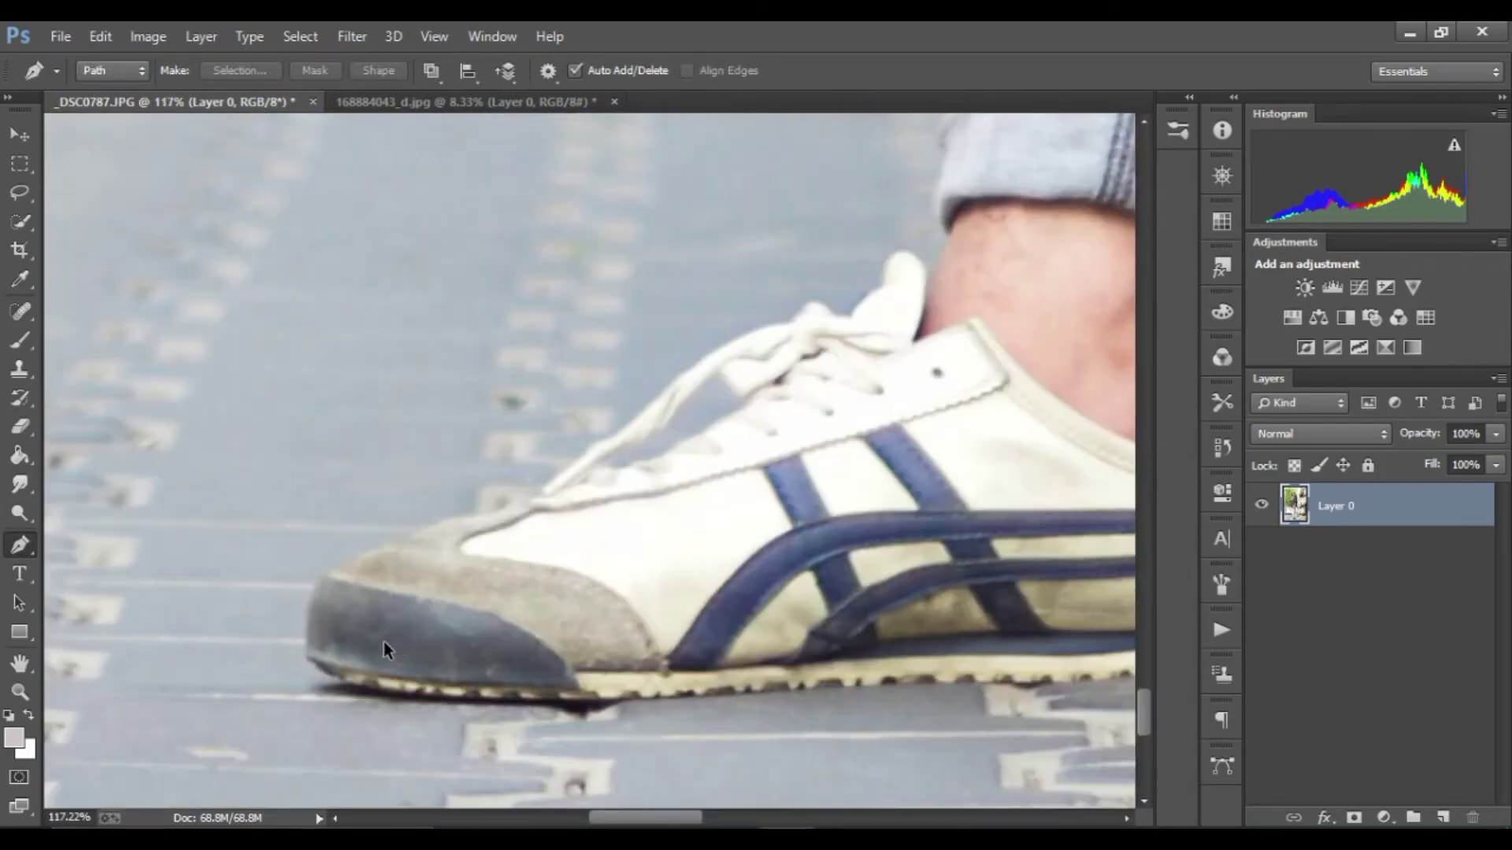
scroll(384, 642, "up", 1)
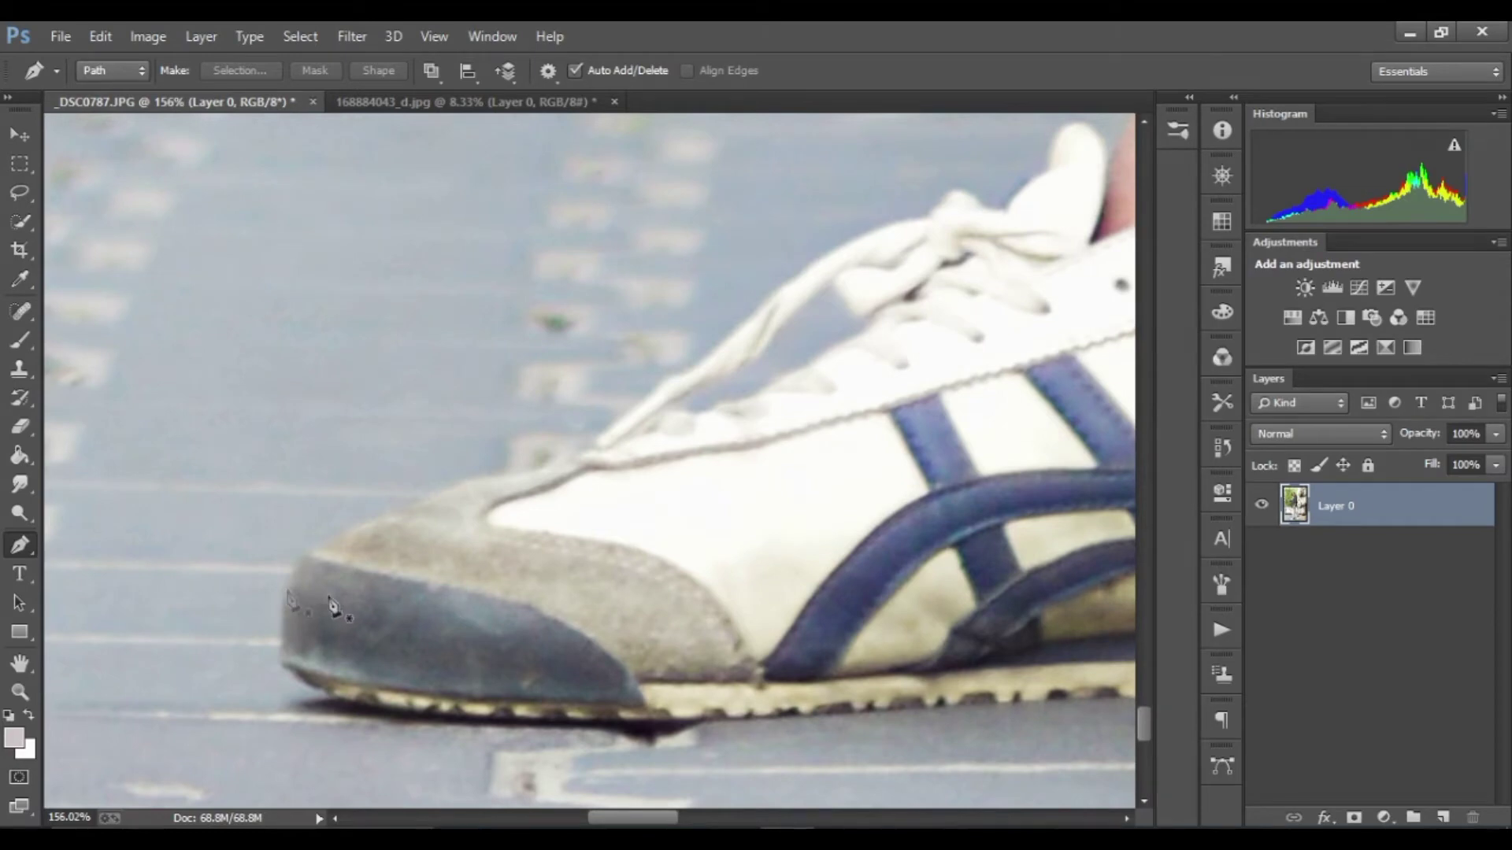
scroll(329, 605, "up", 1)
scroll(300, 617, "up", 1)
scroll(311, 446, "up", 1)
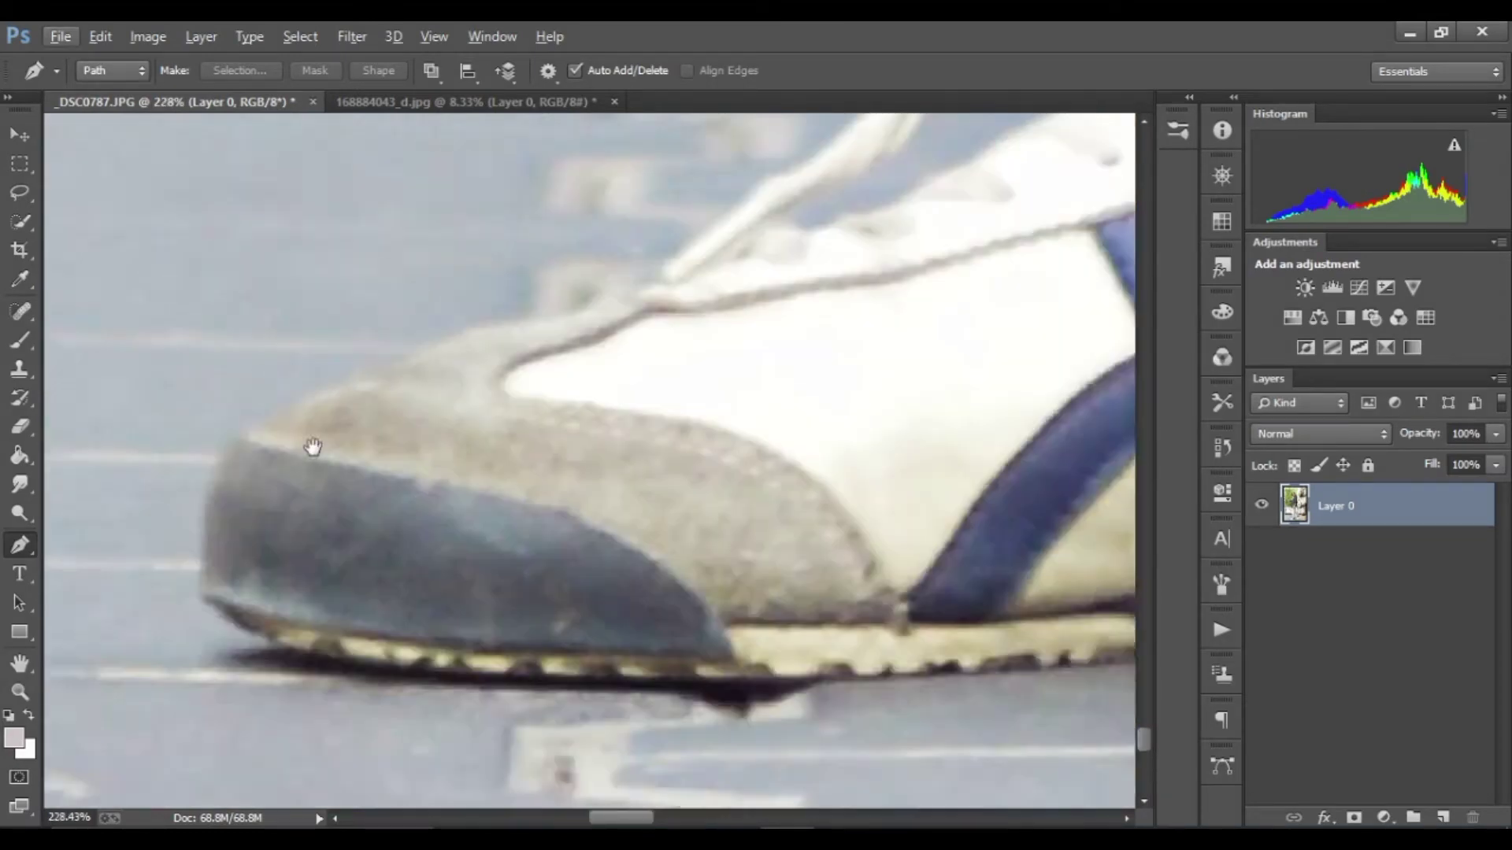
scroll(213, 552, "up", 1)
- Start the path with anchors along the shoe sole and up the heel edge
left_click(209, 609)
left_click(513, 590)
left_click(716, 607)
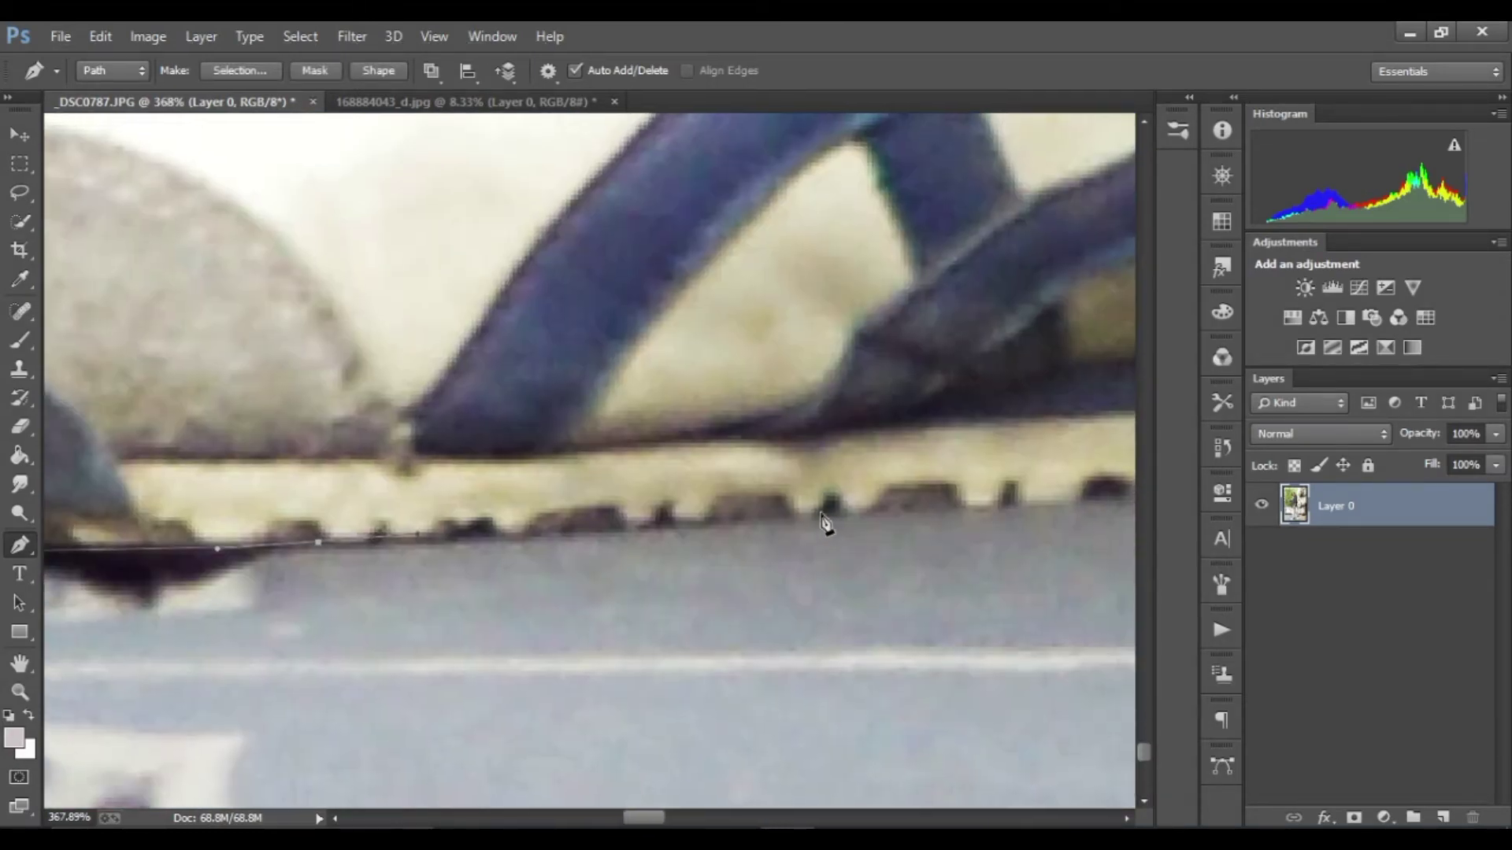
left_click(825, 524)
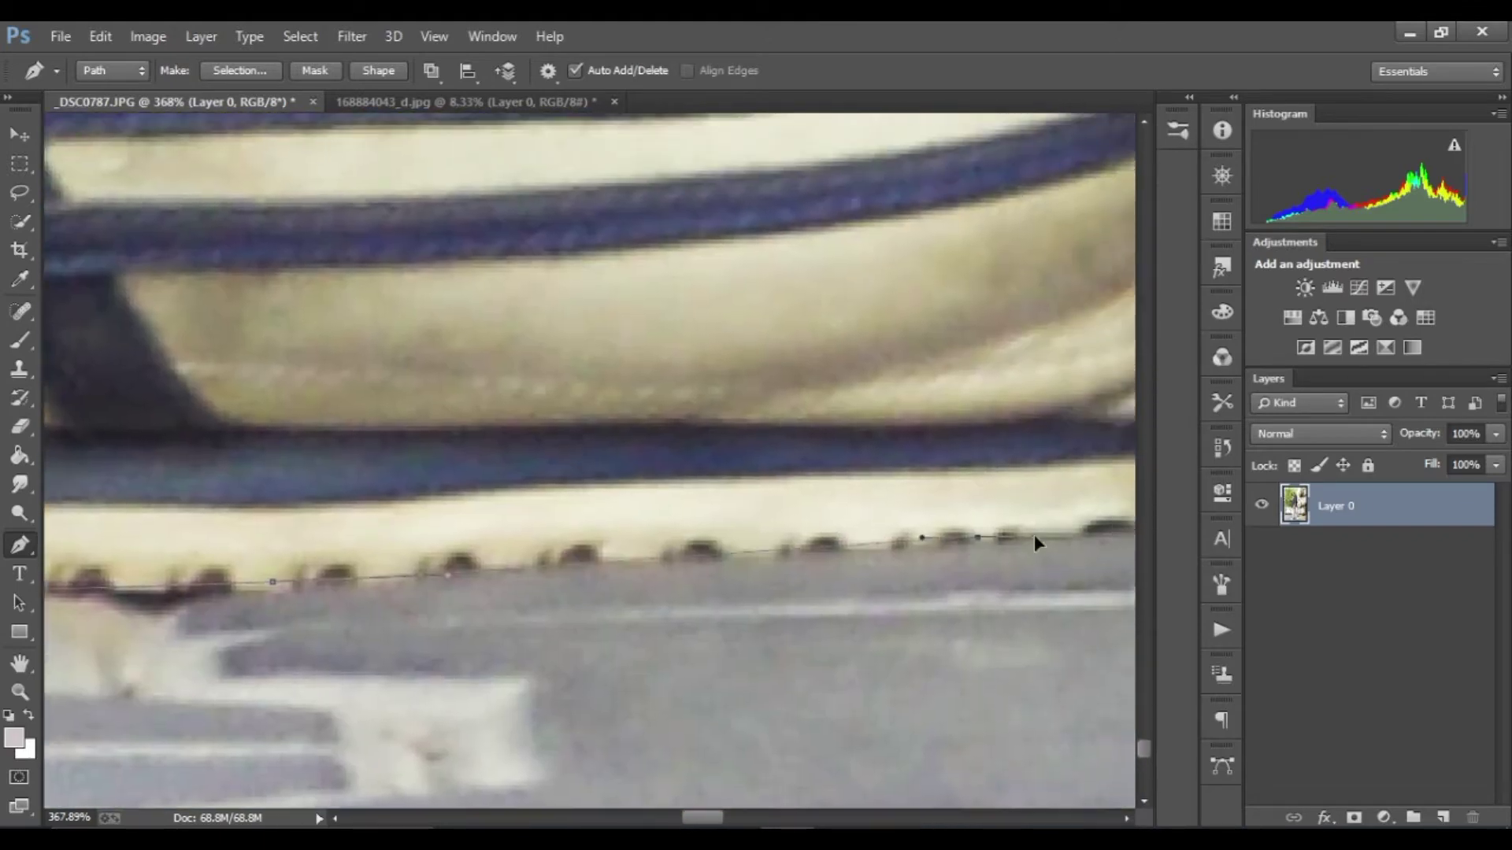
scroll(648, 556, "up", 5)
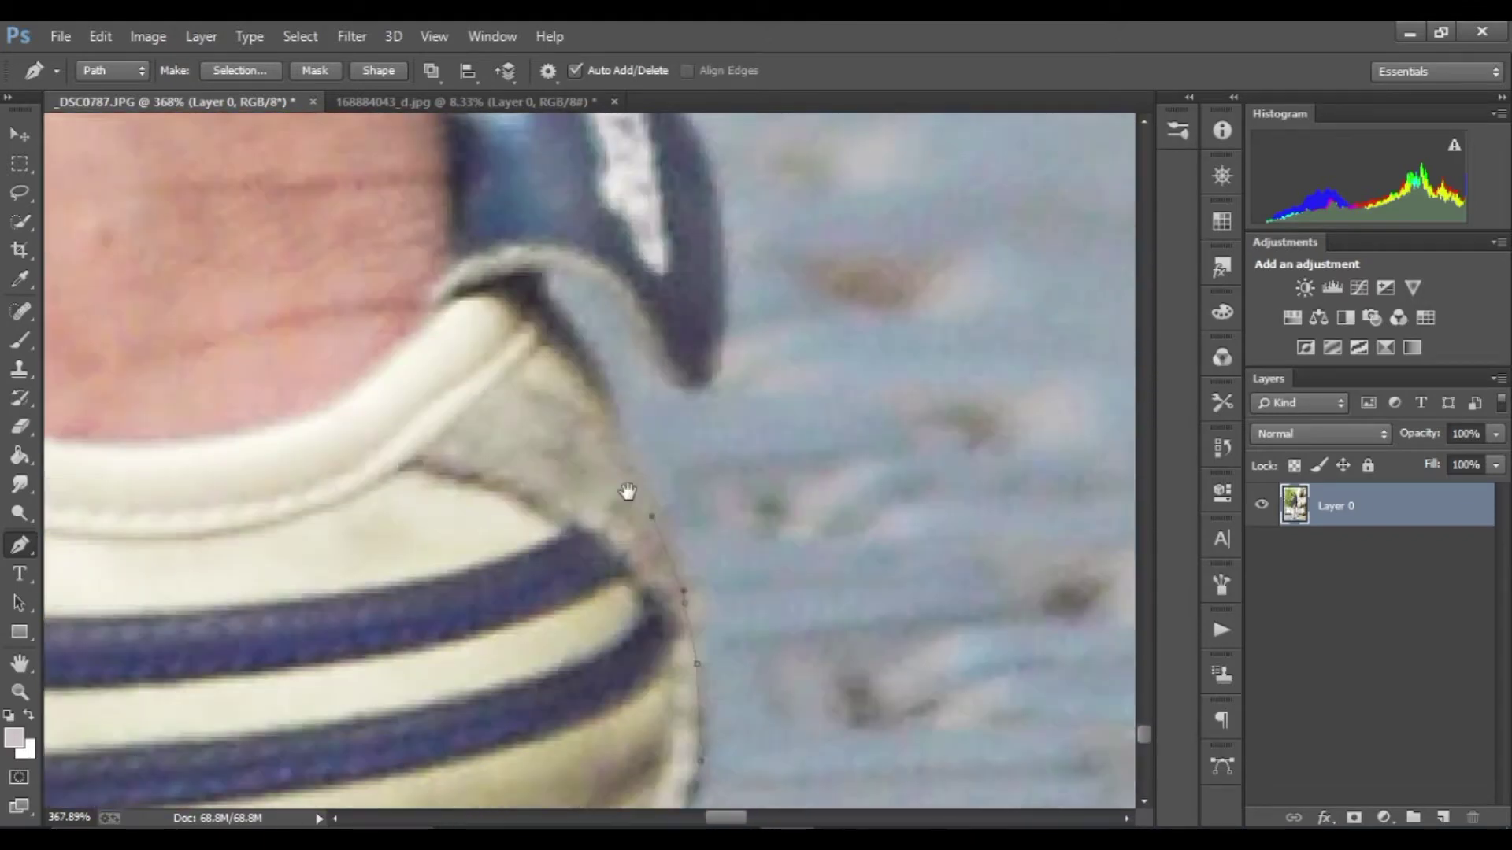
left_click(632, 490)
- Add an anchor along the grey jeans edge
scroll(733, 409, "up", 3)
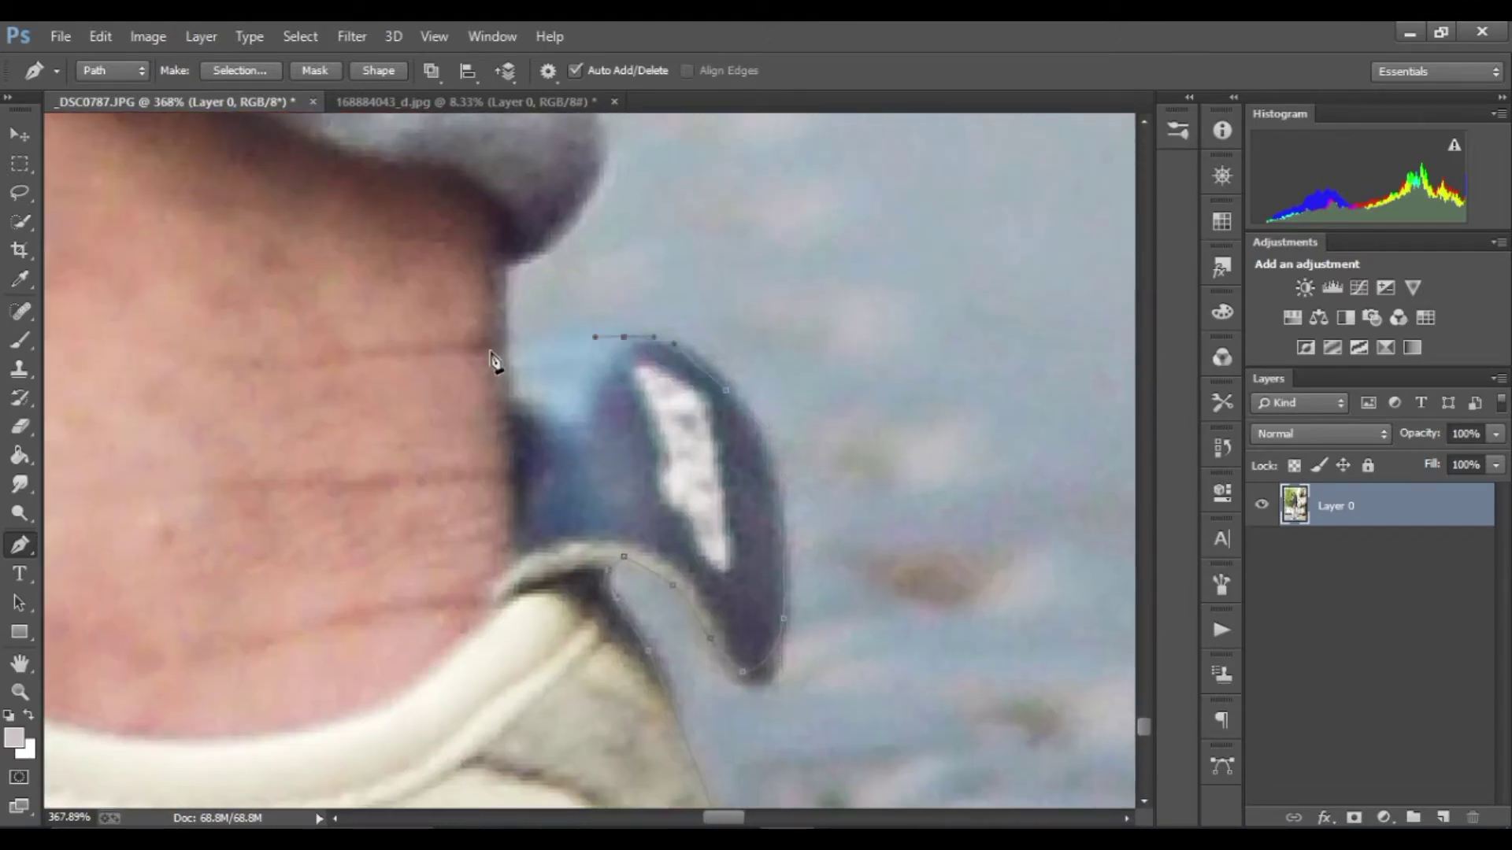
scroll(495, 361, "up", 3)
scroll(577, 499, "up", 3)
scroll(645, 597, "up", 3)
scroll(614, 658, "up", 3)
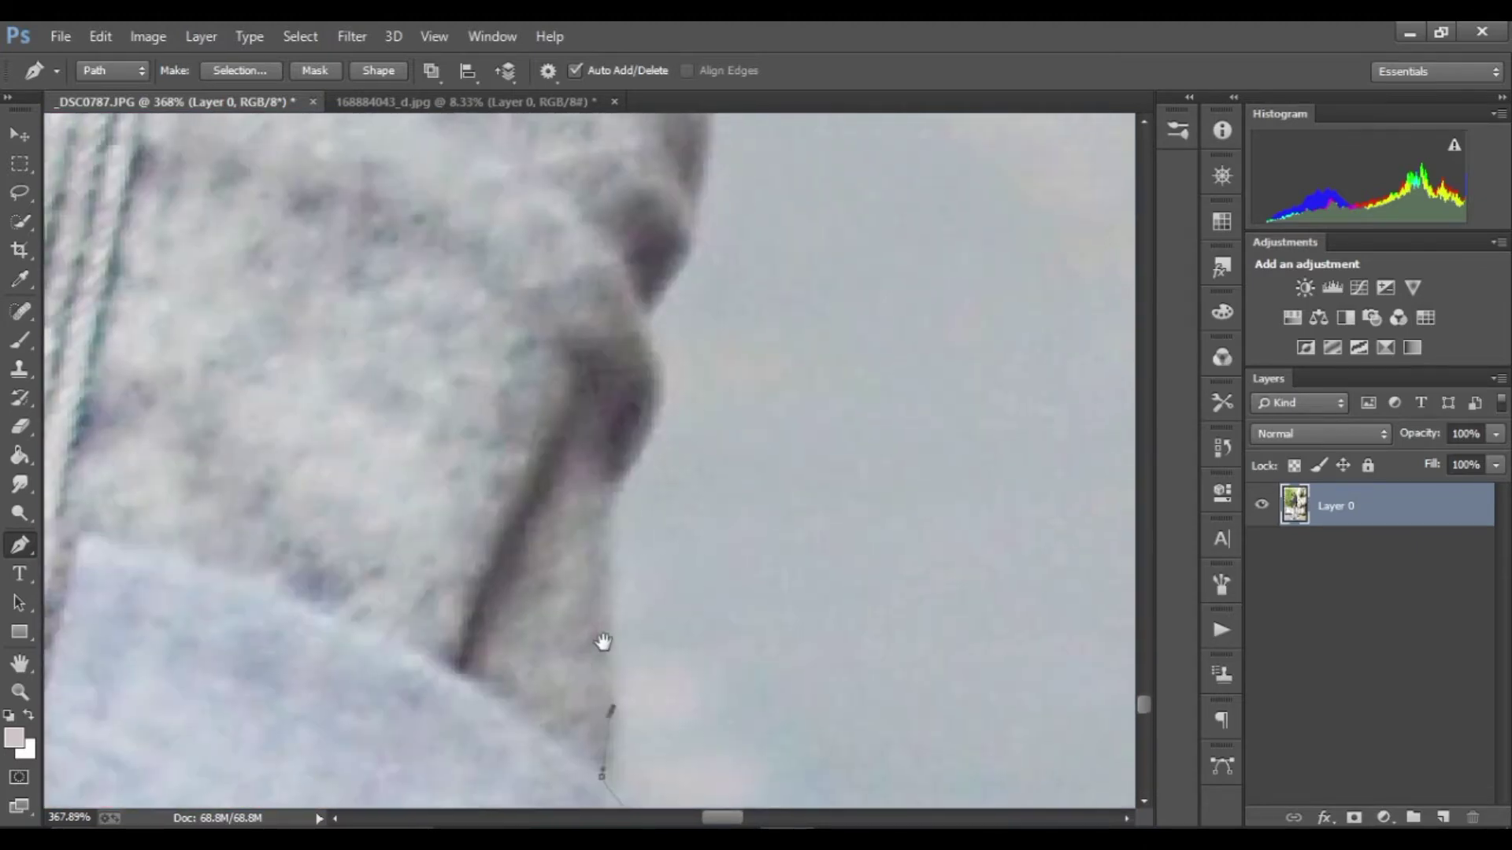
scroll(647, 312, "up", 3)
scroll(679, 422, "up", 3)
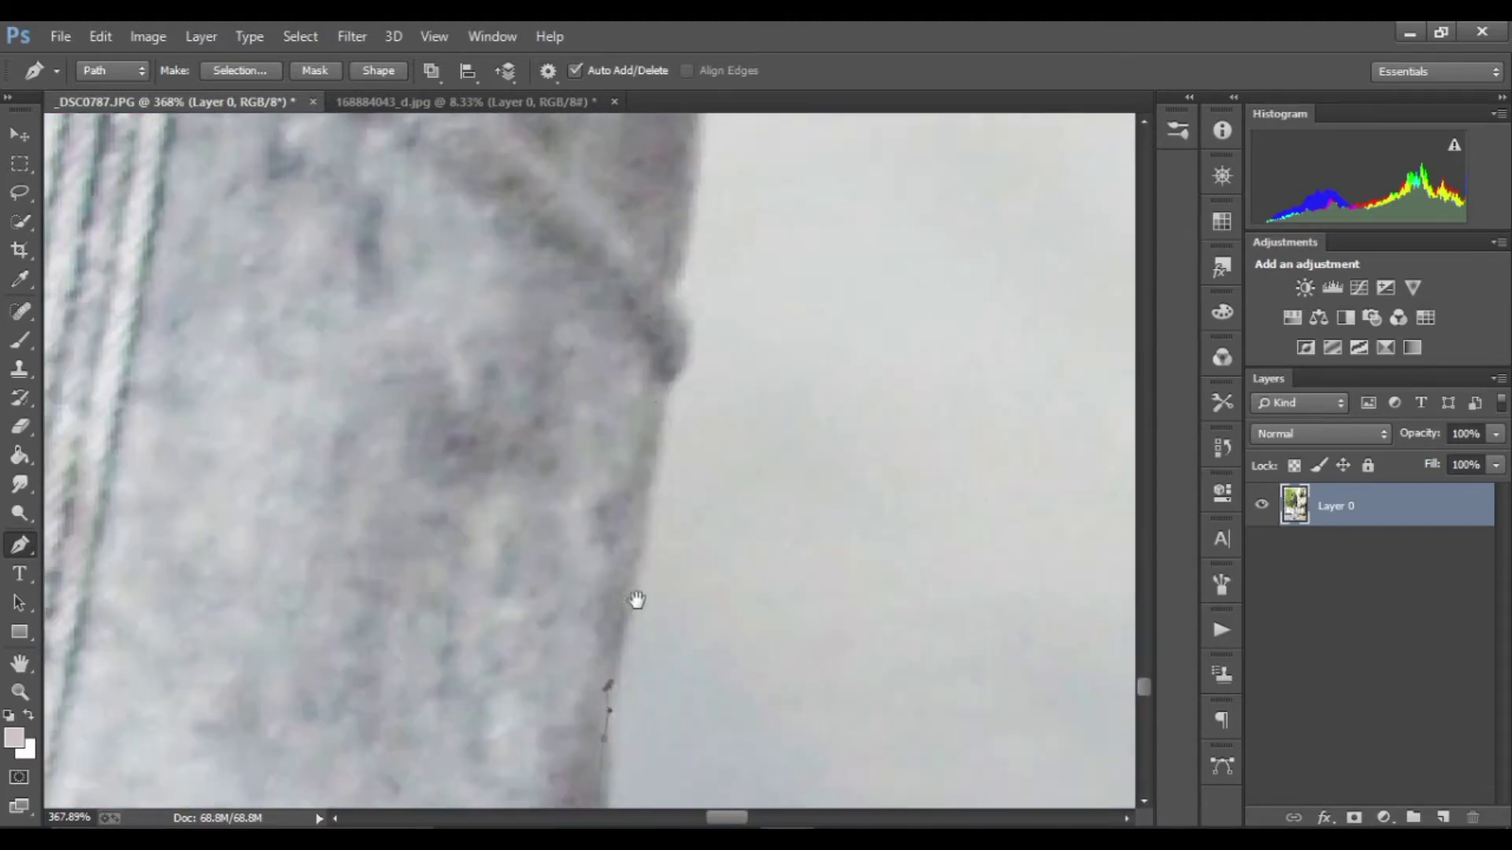
scroll(631, 601, "up", 3)
scroll(661, 399, "up", 3)
left_click(632, 414)
- Trace the jeans fabric edge with curved and straight anchor points
scroll(636, 362, "up", 3)
scroll(635, 229, "up", 3)
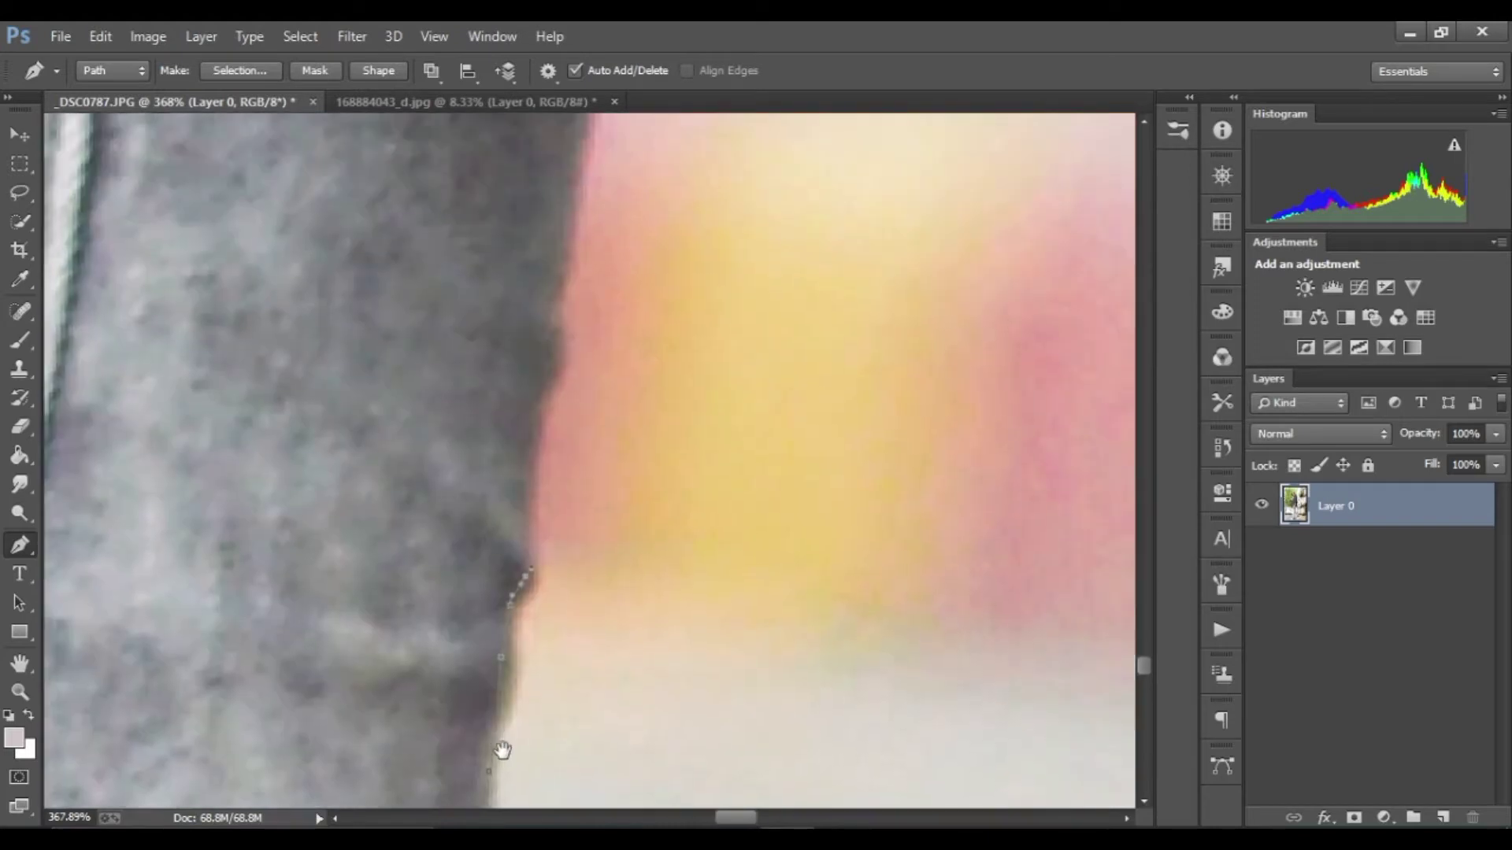
scroll(517, 580, "up", 3)
scroll(517, 364, "up", 3)
left_click_drag(552, 211, 550, 365)
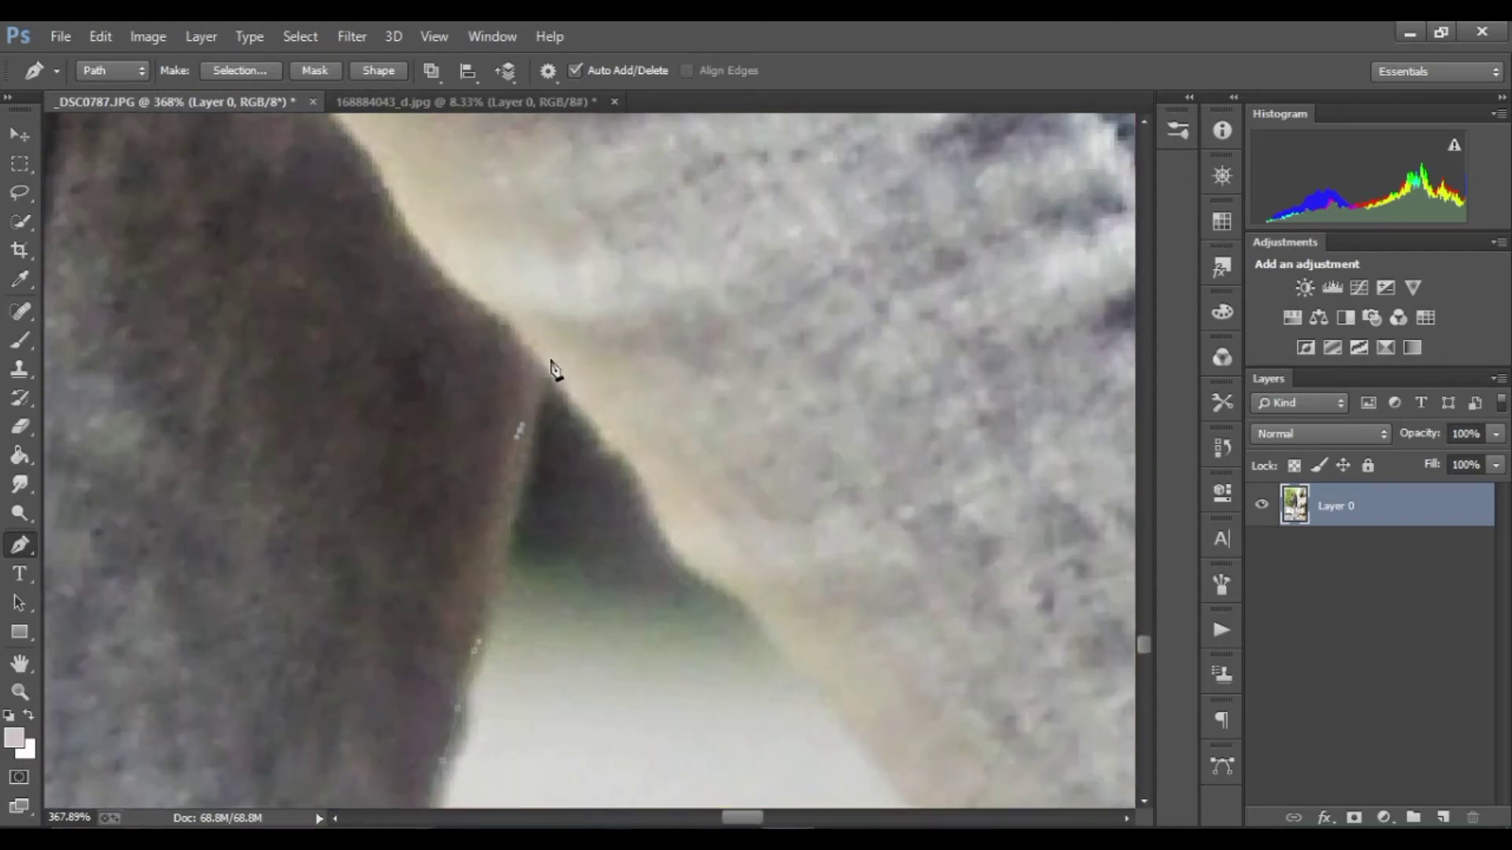
left_click(466, 408)
left_click(550, 483)
left_click(595, 530)
left_click_drag(682, 672, 523, 445)
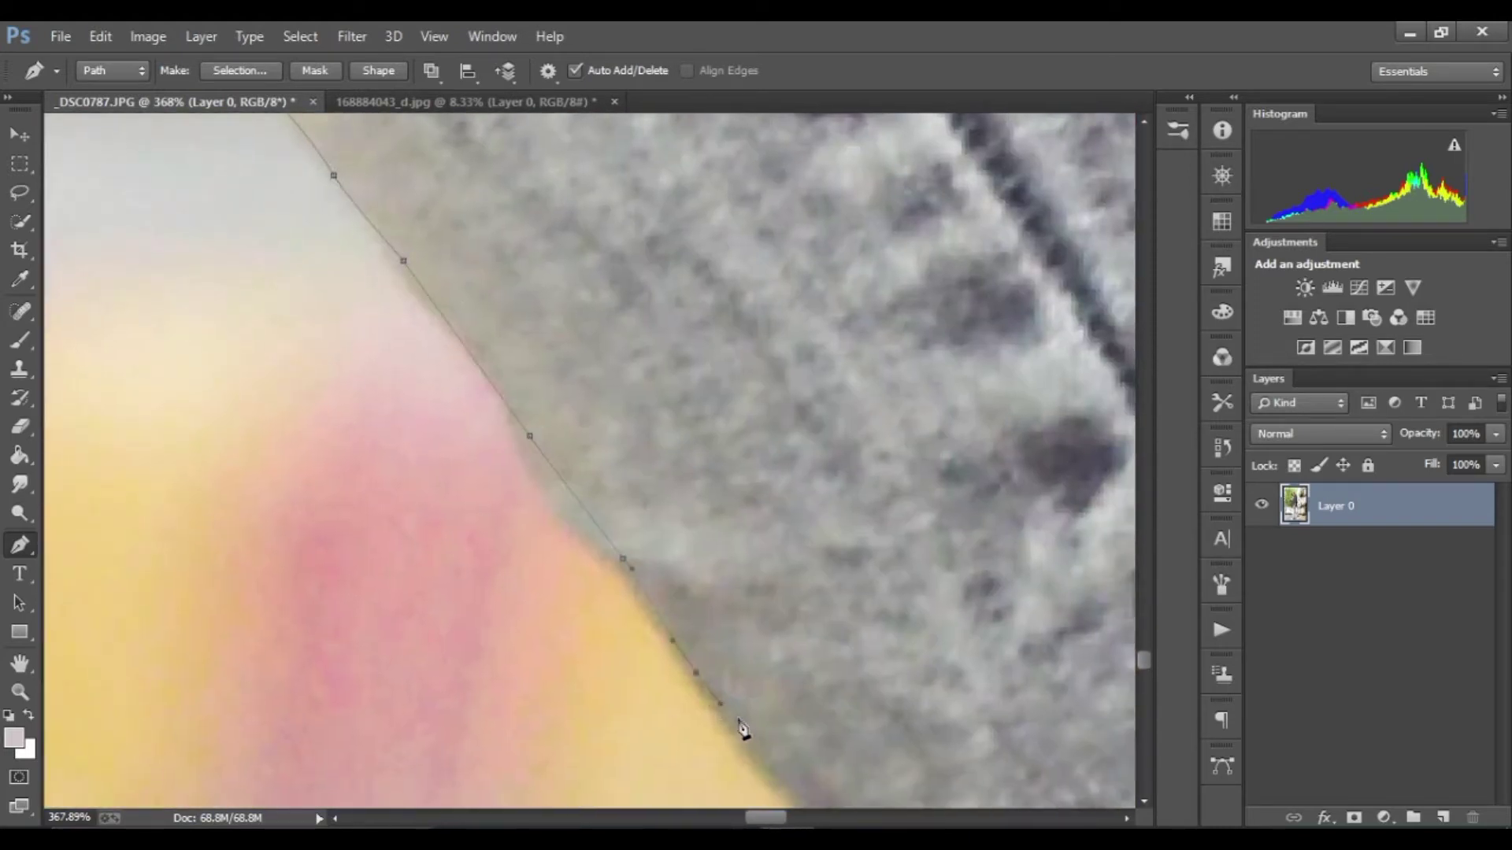
- Extend the path with a smooth anchor where the jeans meet the shoe laces
scroll(743, 729, "down", 3)
scroll(627, 627, "down", 3)
scroll(631, 574, "down", 3)
scroll(601, 671, "right", 3)
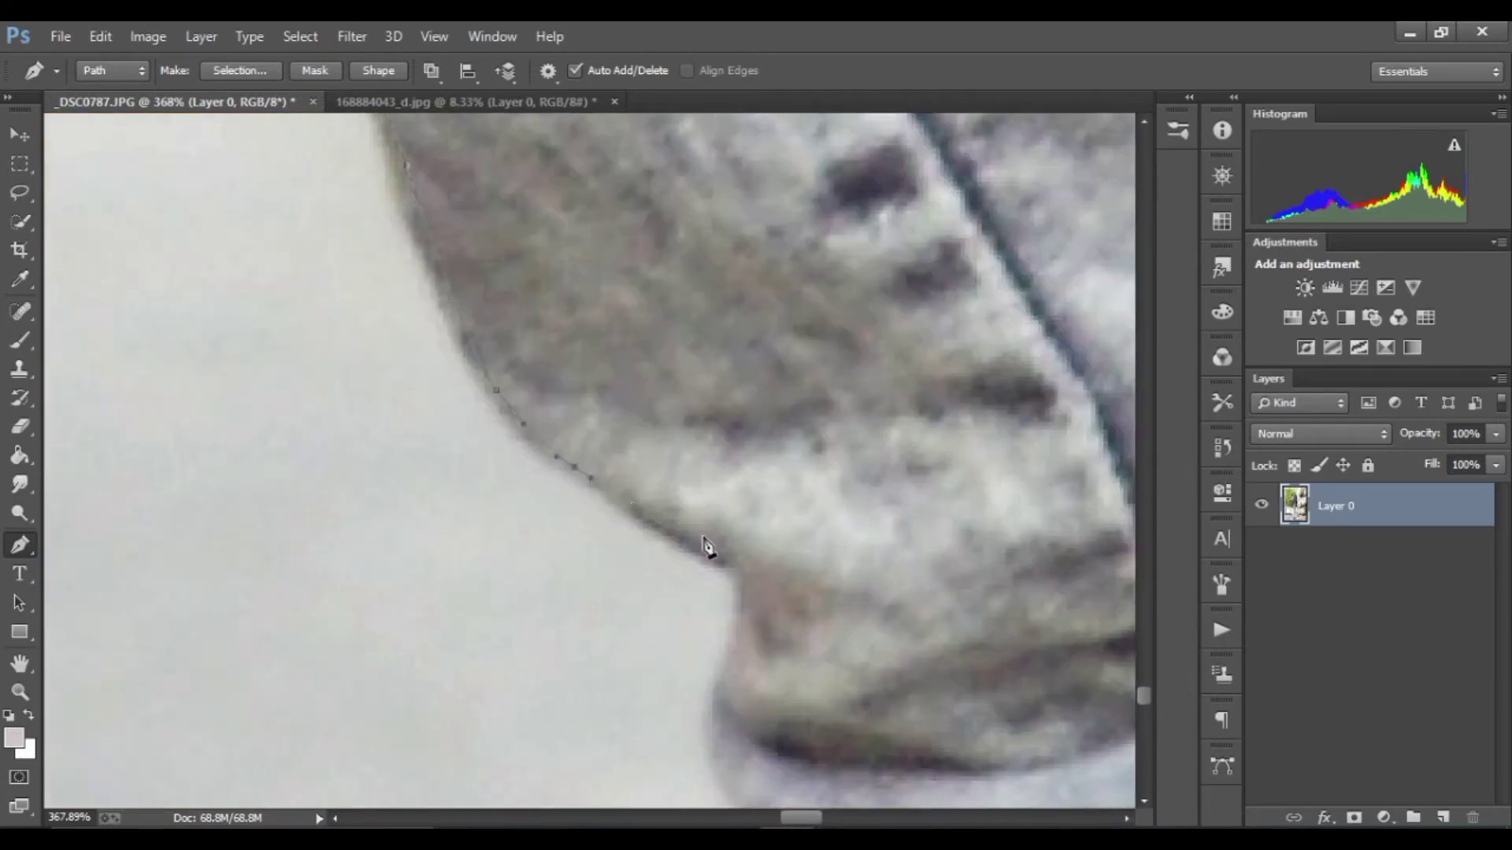
scroll(706, 545, "down", 3)
scroll(454, 287, "right", 3)
scroll(508, 636, "down", 5)
scroll(388, 489, "down", 3)
left_click_drag(473, 341, 457, 341)
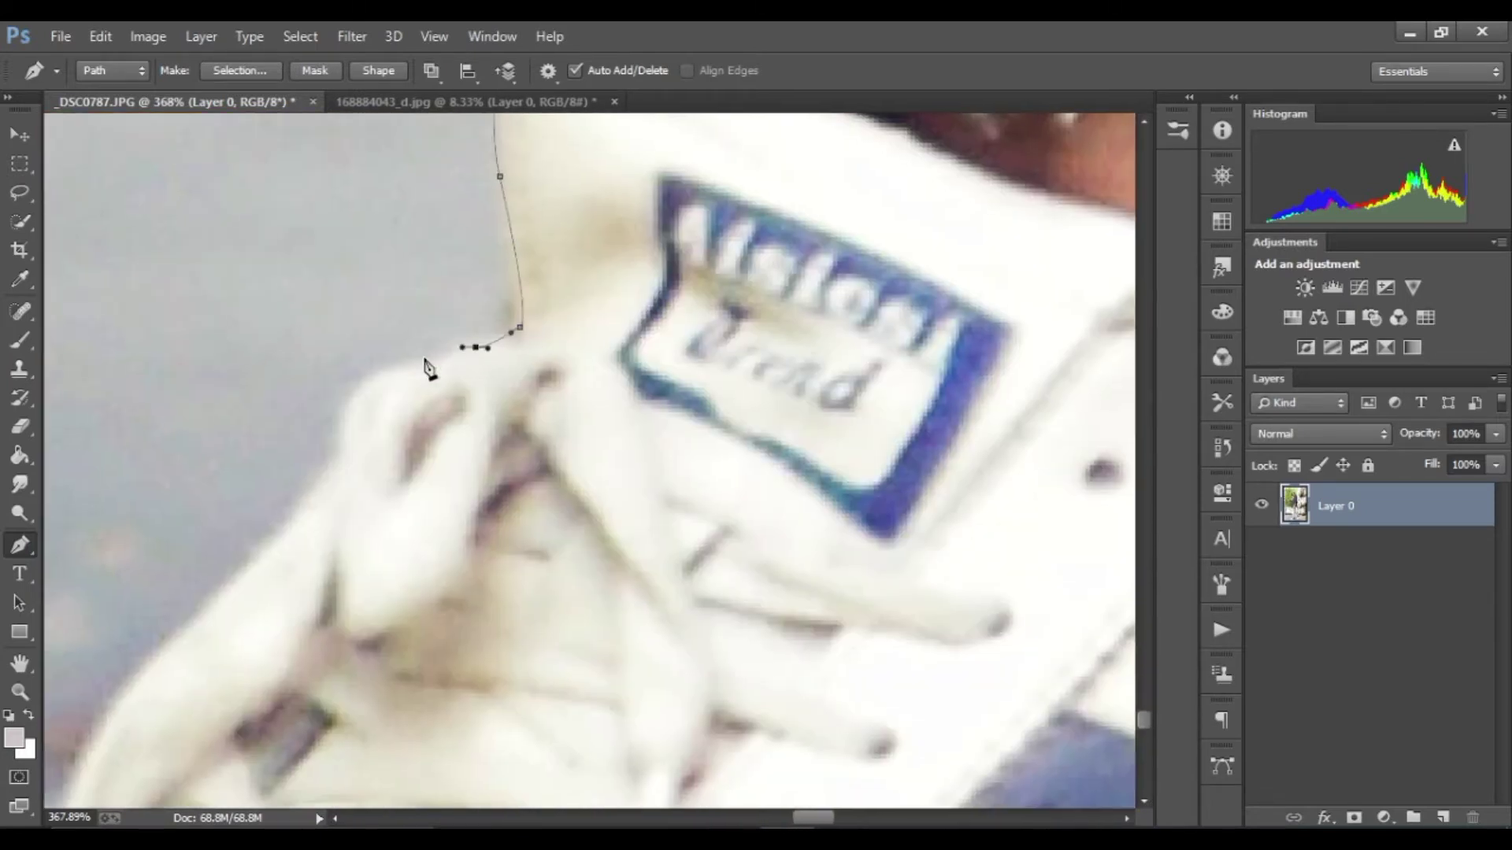
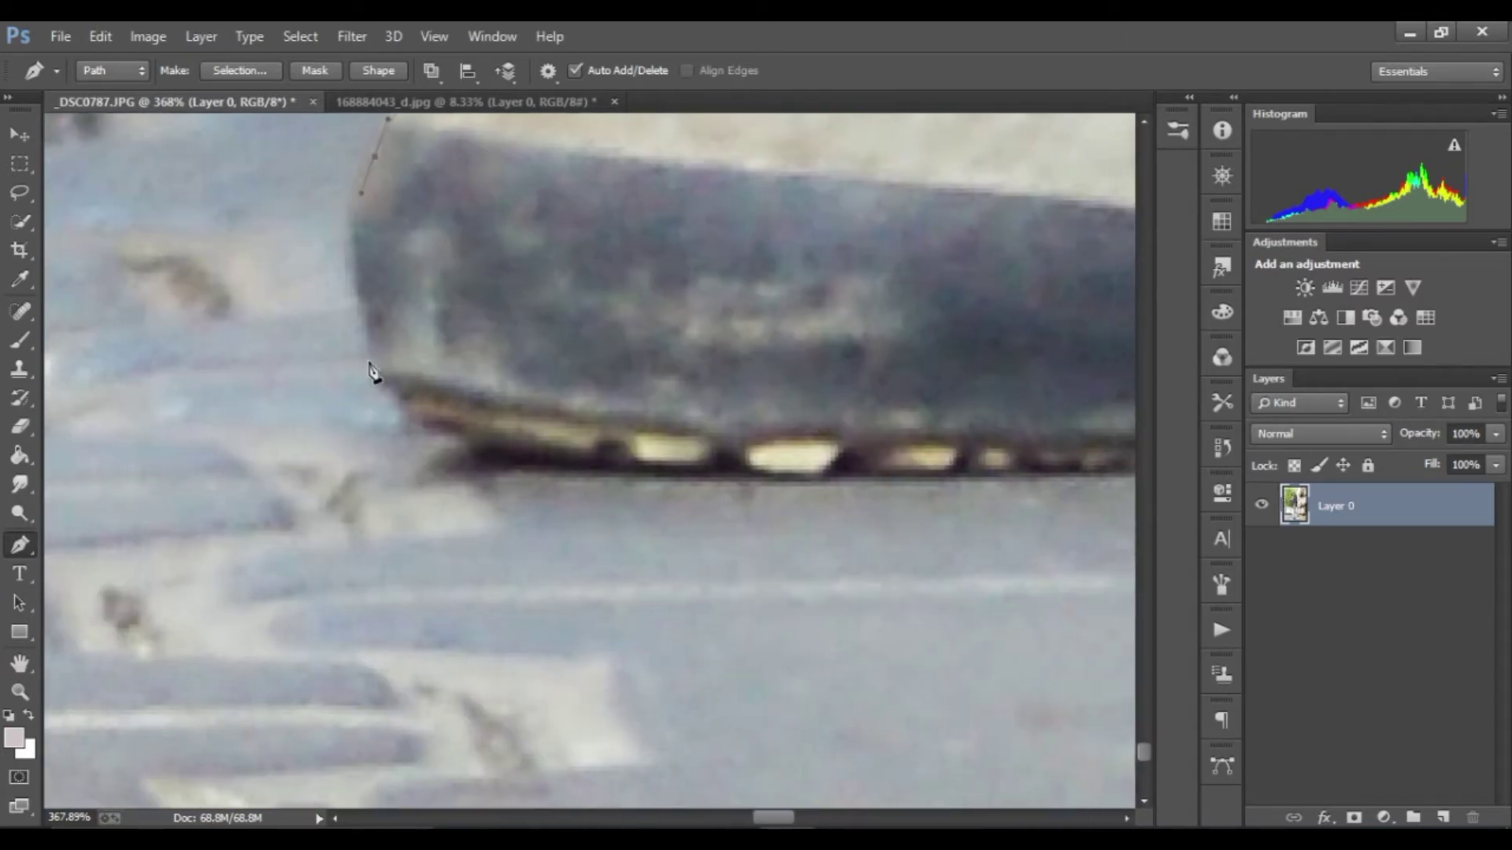
scroll(932, 365, "down", 3)
scroll(932, 311, "right", 3)
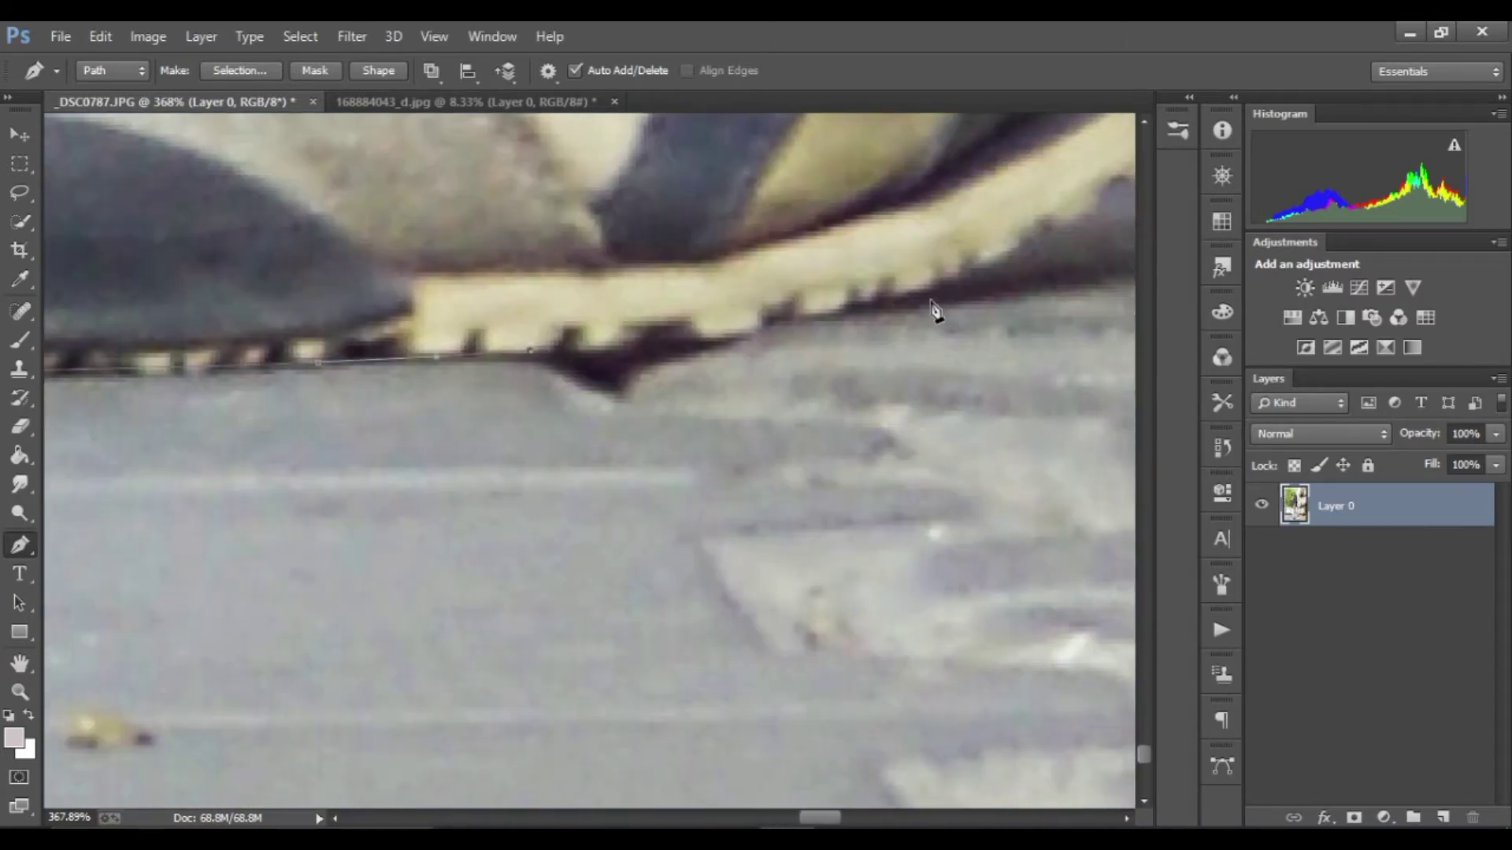
scroll(633, 506, "down", 3)
- Begin the Pen path with a curved anchor around the blue shoe toe
scroll(633, 507, "up", 3)
scroll(433, 715, "left", 3)
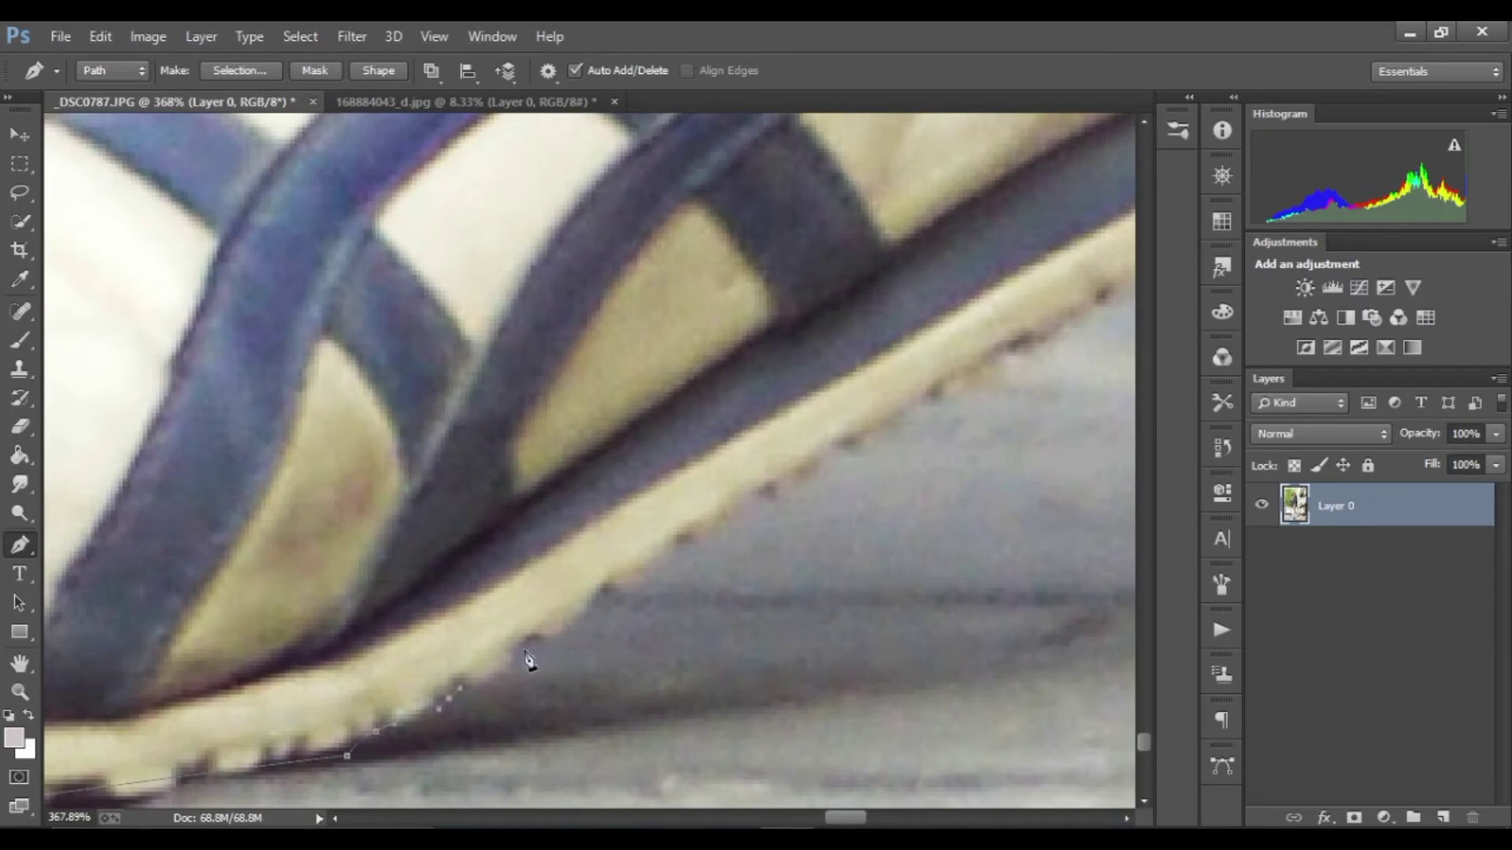
left_click_drag(862, 428, 397, 581)
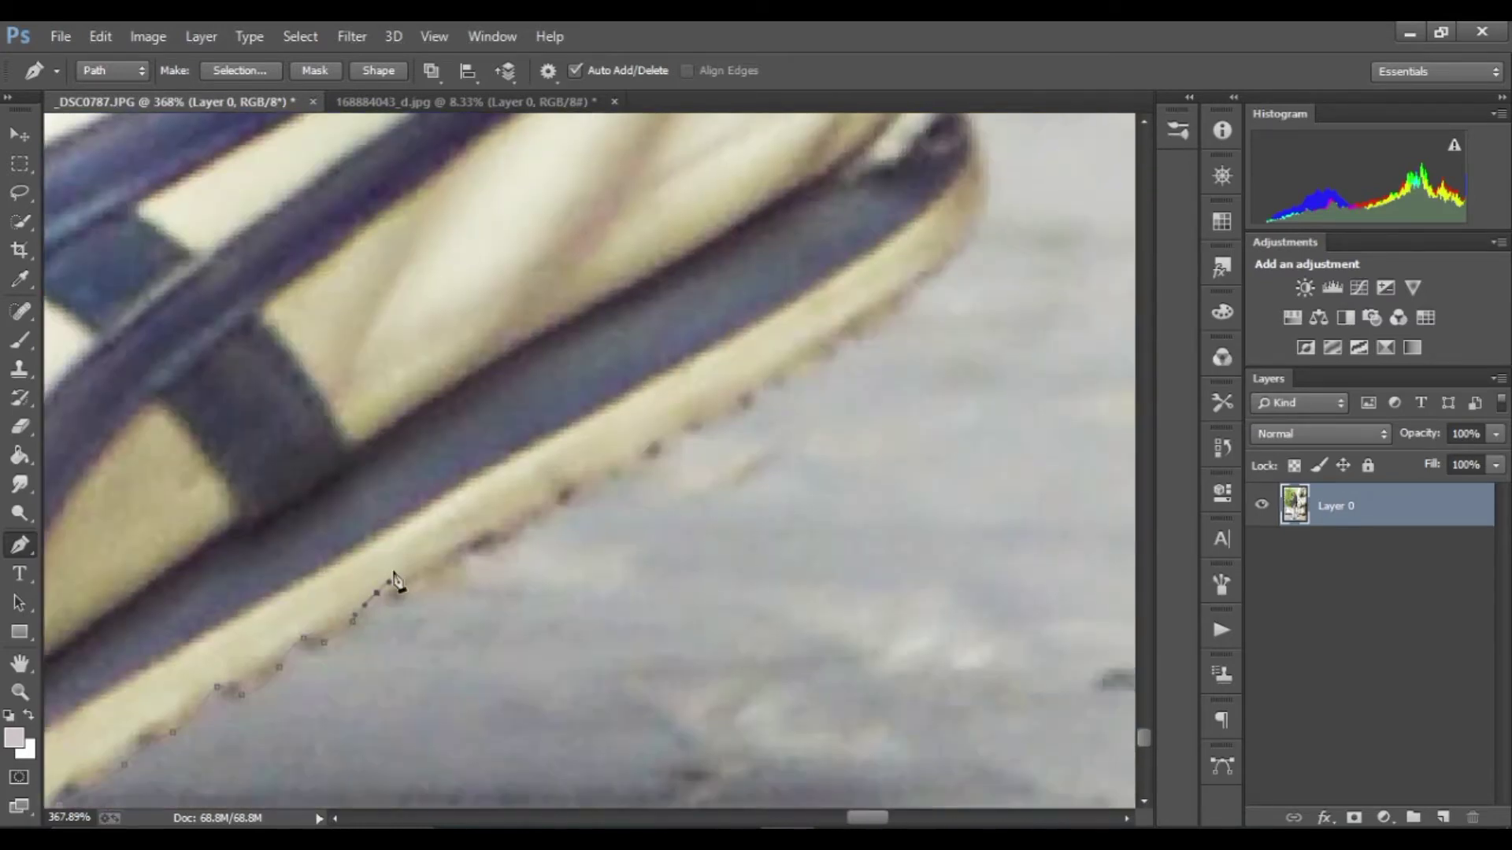
left_click_drag(781, 393, 529, 646)
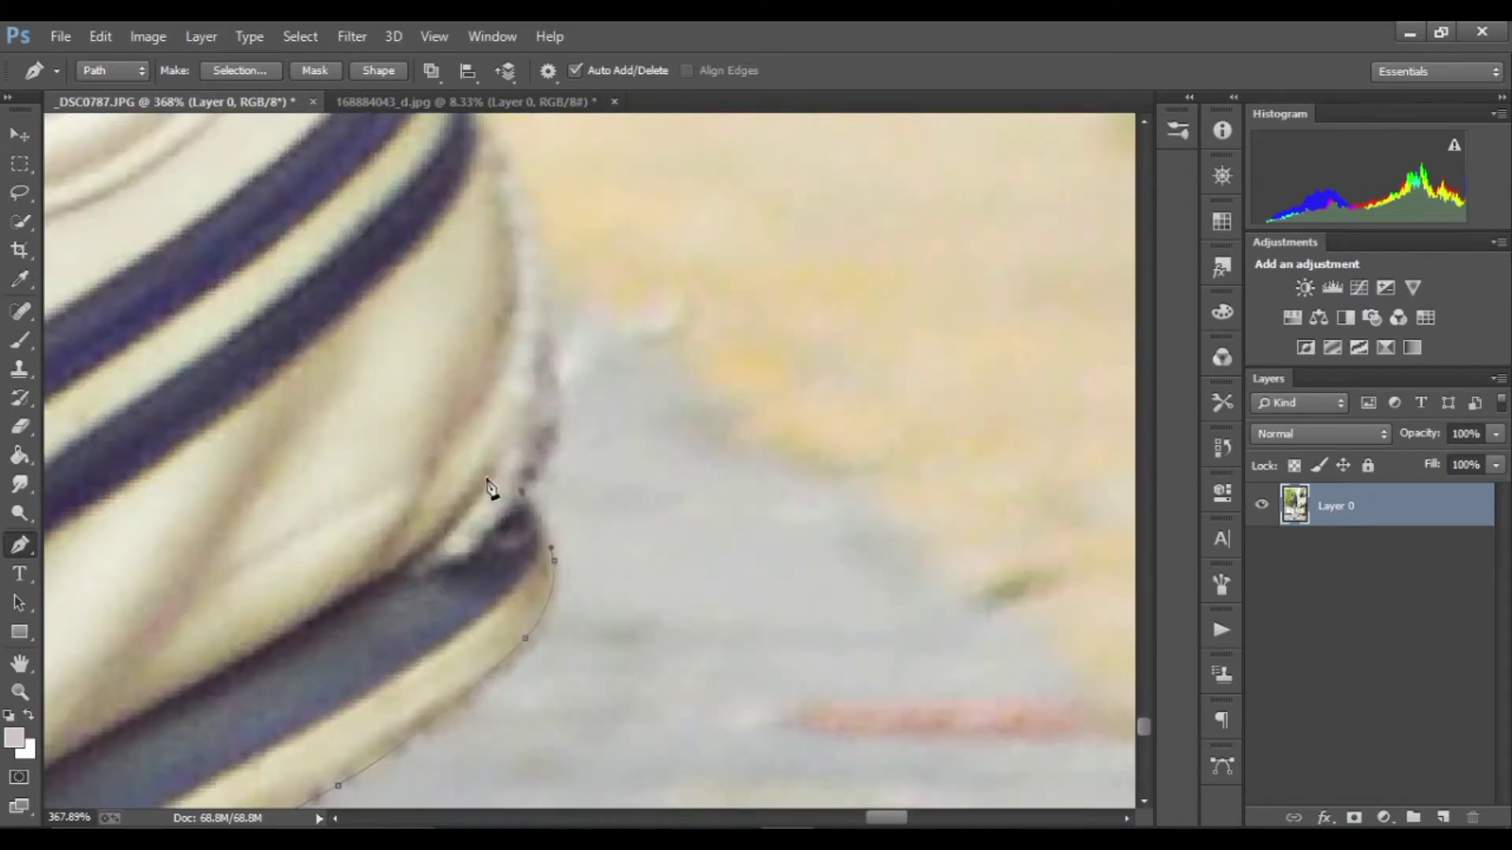
scroll(520, 484, "up", 3)
scroll(567, 512, "up", 3)
scroll(578, 556, "left", 2)
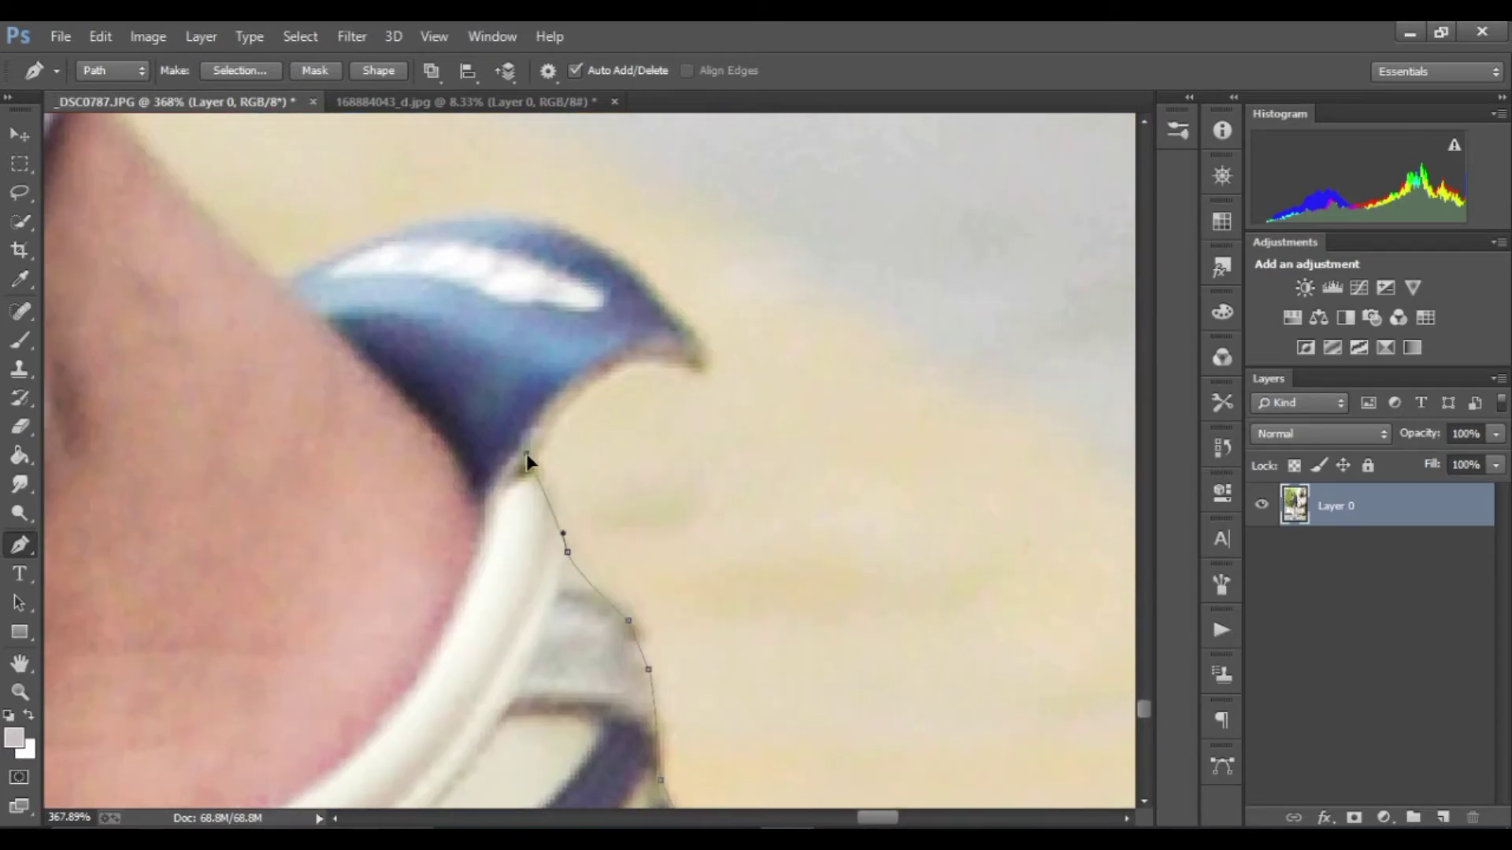
scroll(526, 457, "up", 5)
left_click_drag(616, 576, 645, 560)
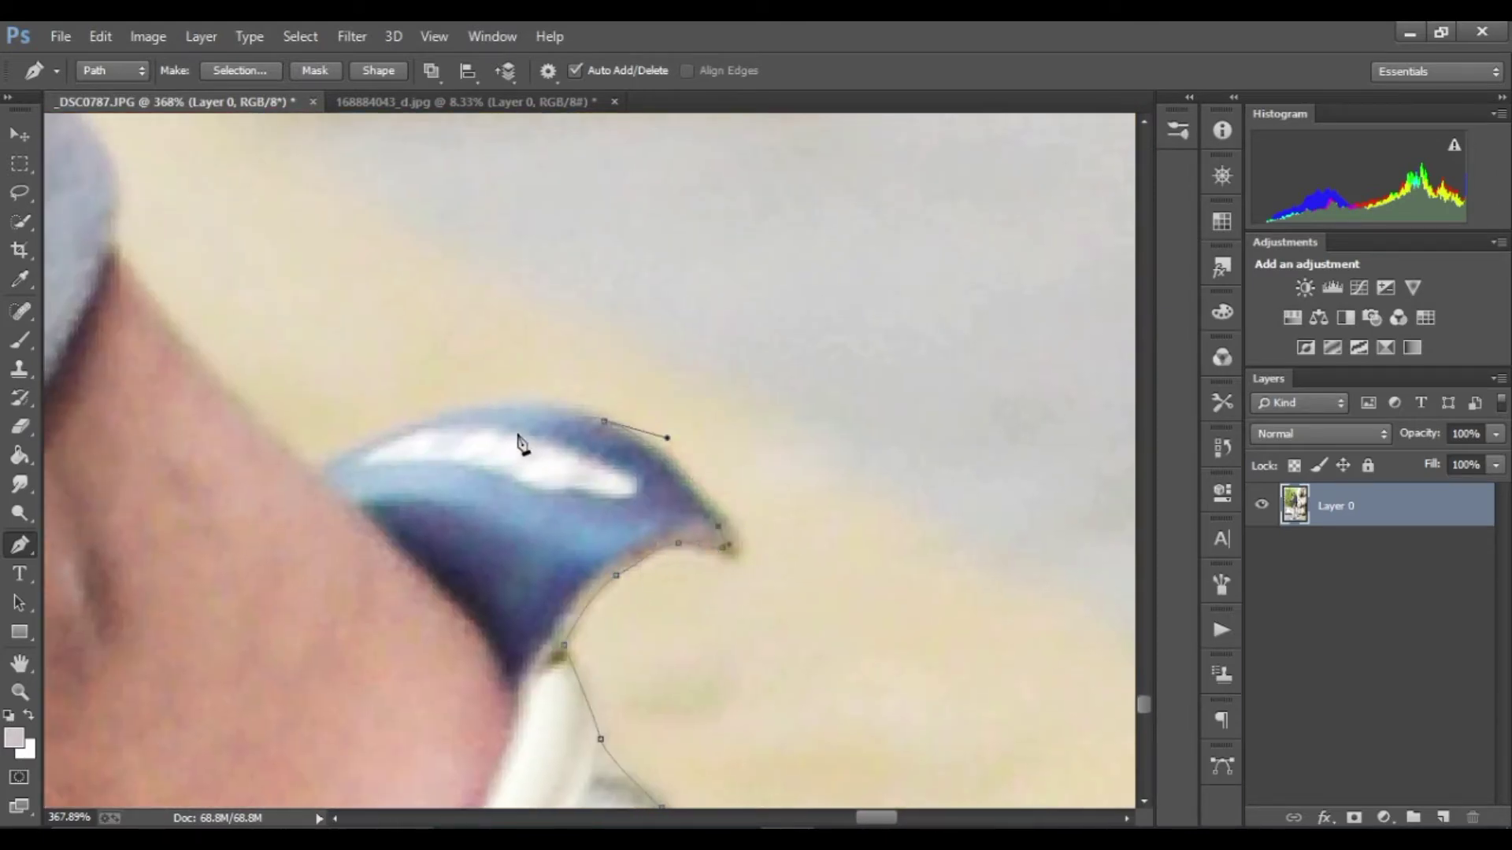
scroll(514, 362, "left", 3)
scroll(666, 581, "up", 3)
scroll(628, 702, "up", 3)
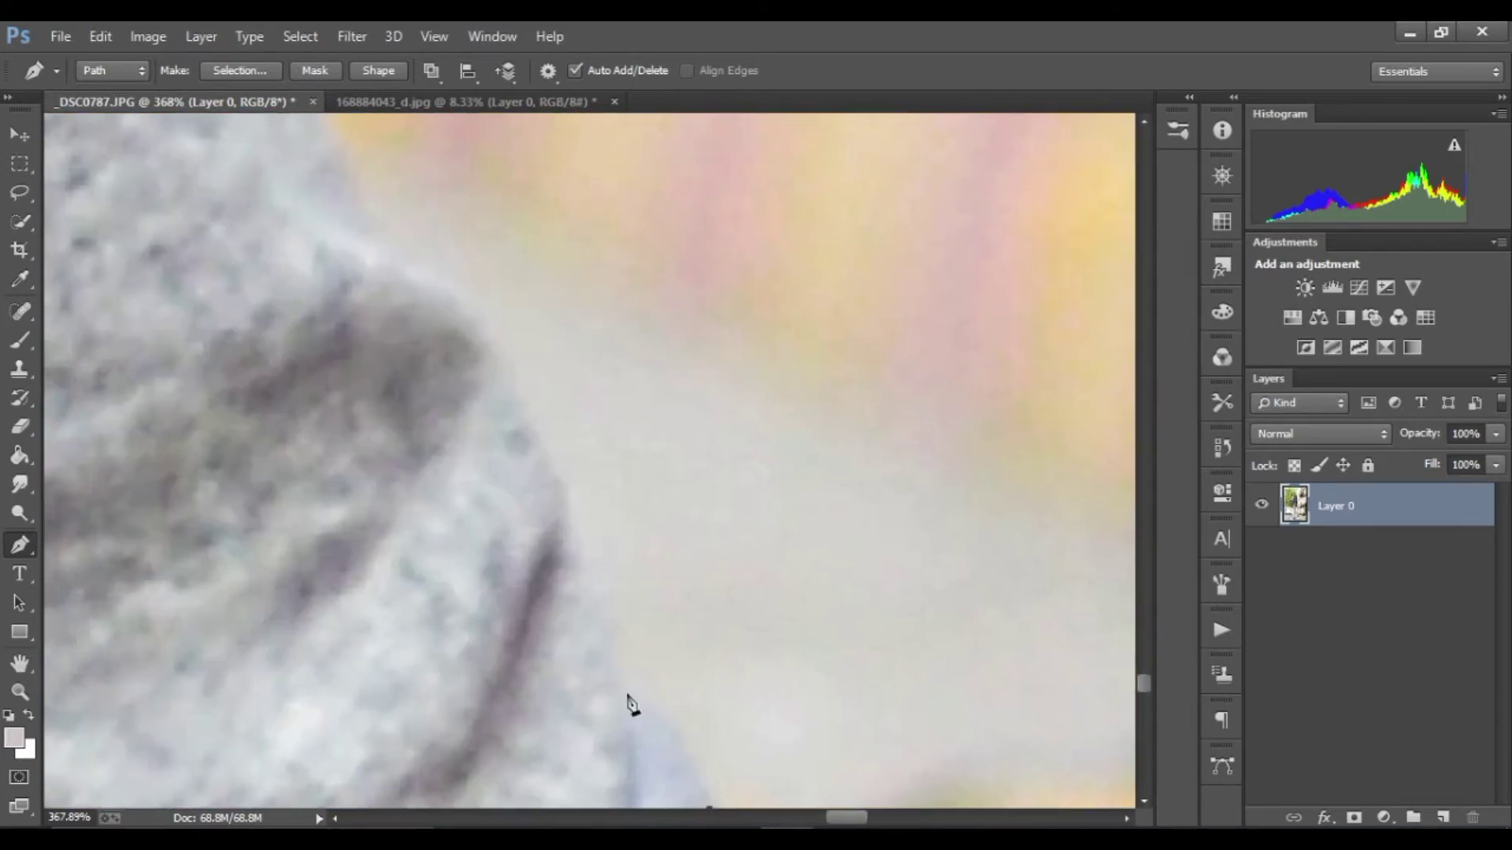
scroll(578, 637, "left", 3)
scroll(579, 636, "up", 3)
scroll(524, 614, "left", 3)
scroll(520, 601, "up", 3)
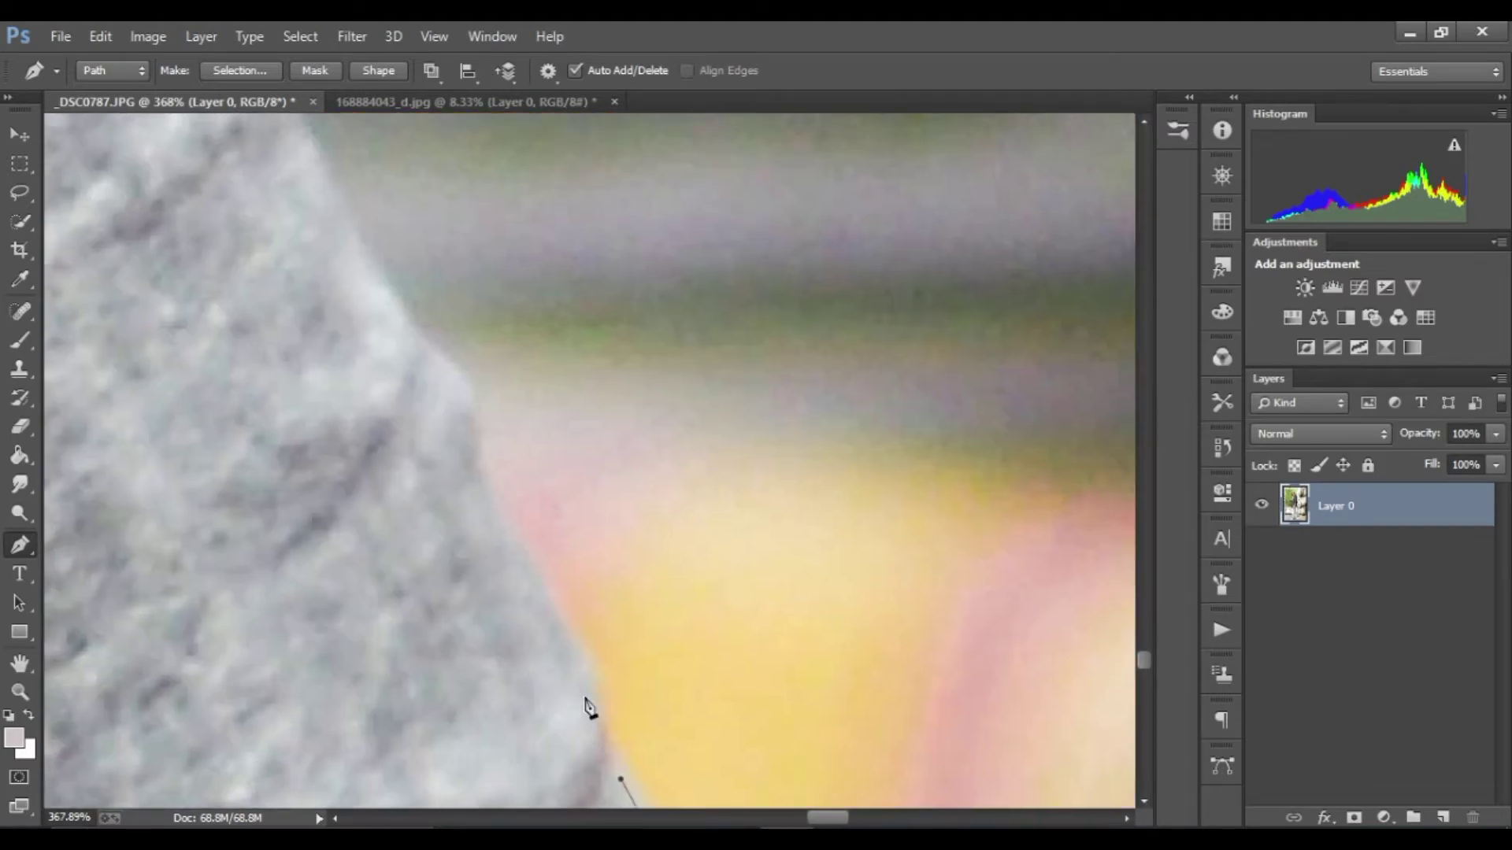
scroll(585, 703, "up", 3)
- Place anchors up the grey fabric outline where it meets the background
left_click(641, 553)
left_click(556, 390)
scroll(555, 390, "up", 3)
scroll(540, 371, "up", 3)
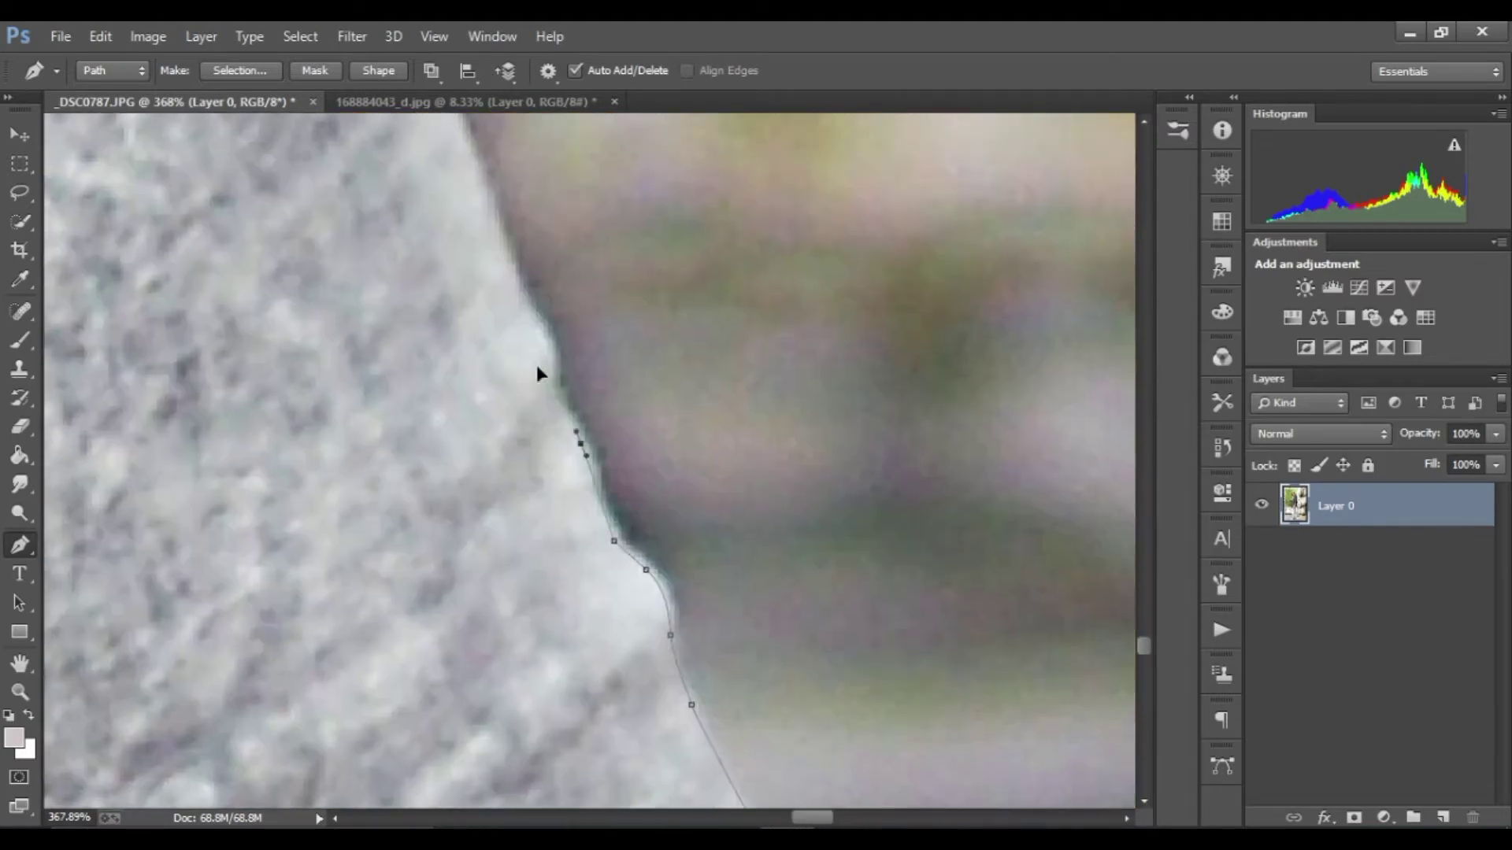
scroll(548, 371, "left", 3)
left_click(549, 370)
scroll(549, 370, "up", 3)
scroll(550, 449, "up", 3)
scroll(543, 483, "left", 3)
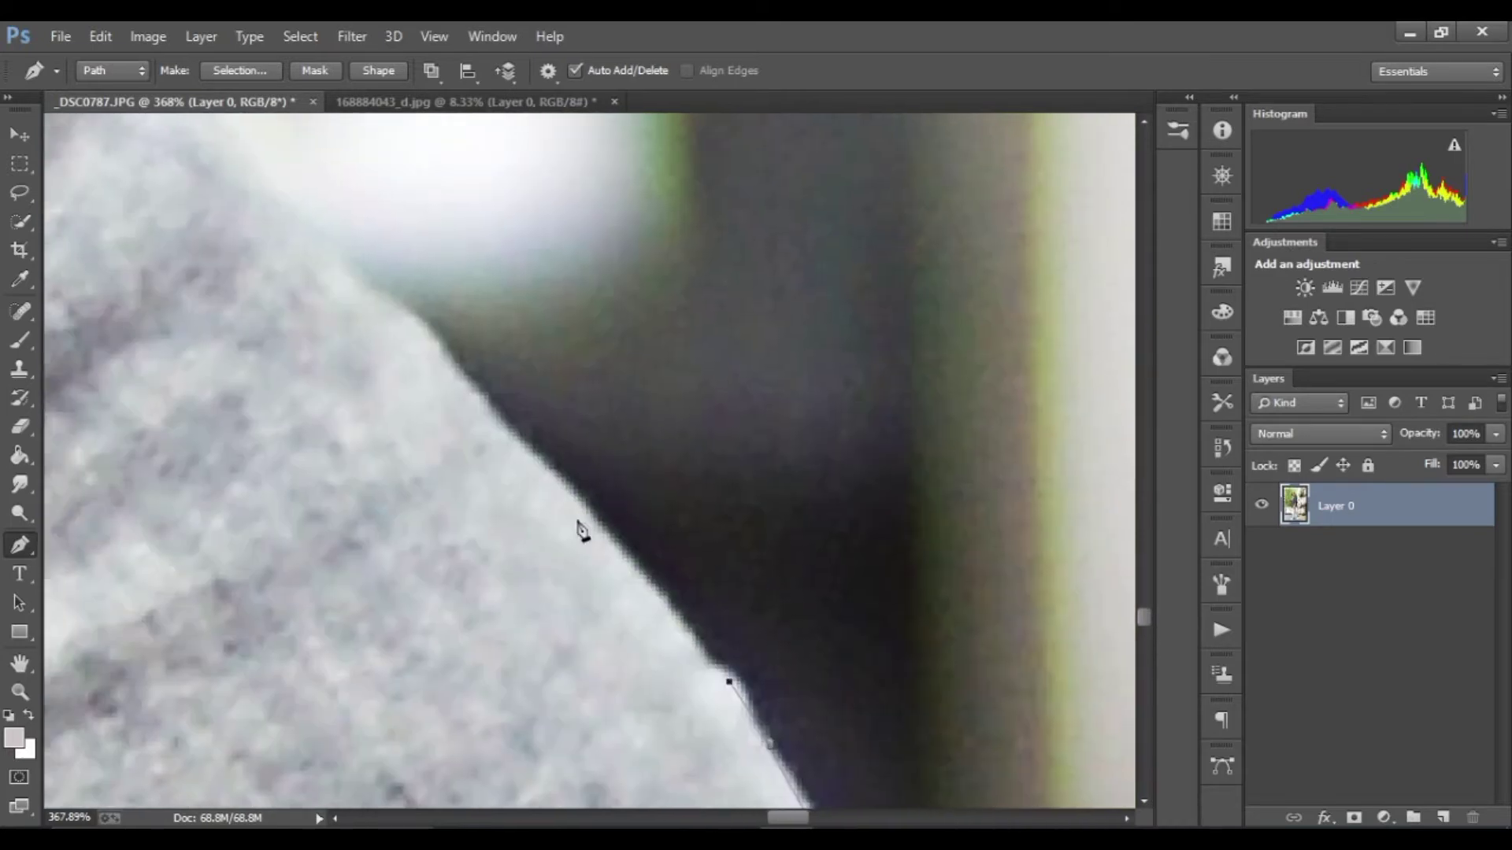
scroll(580, 530, "left", 3)
left_click(714, 565)
scroll(713, 590, "up", 3)
scroll(711, 623, "left", 3)
scroll(709, 499, "up", 3)
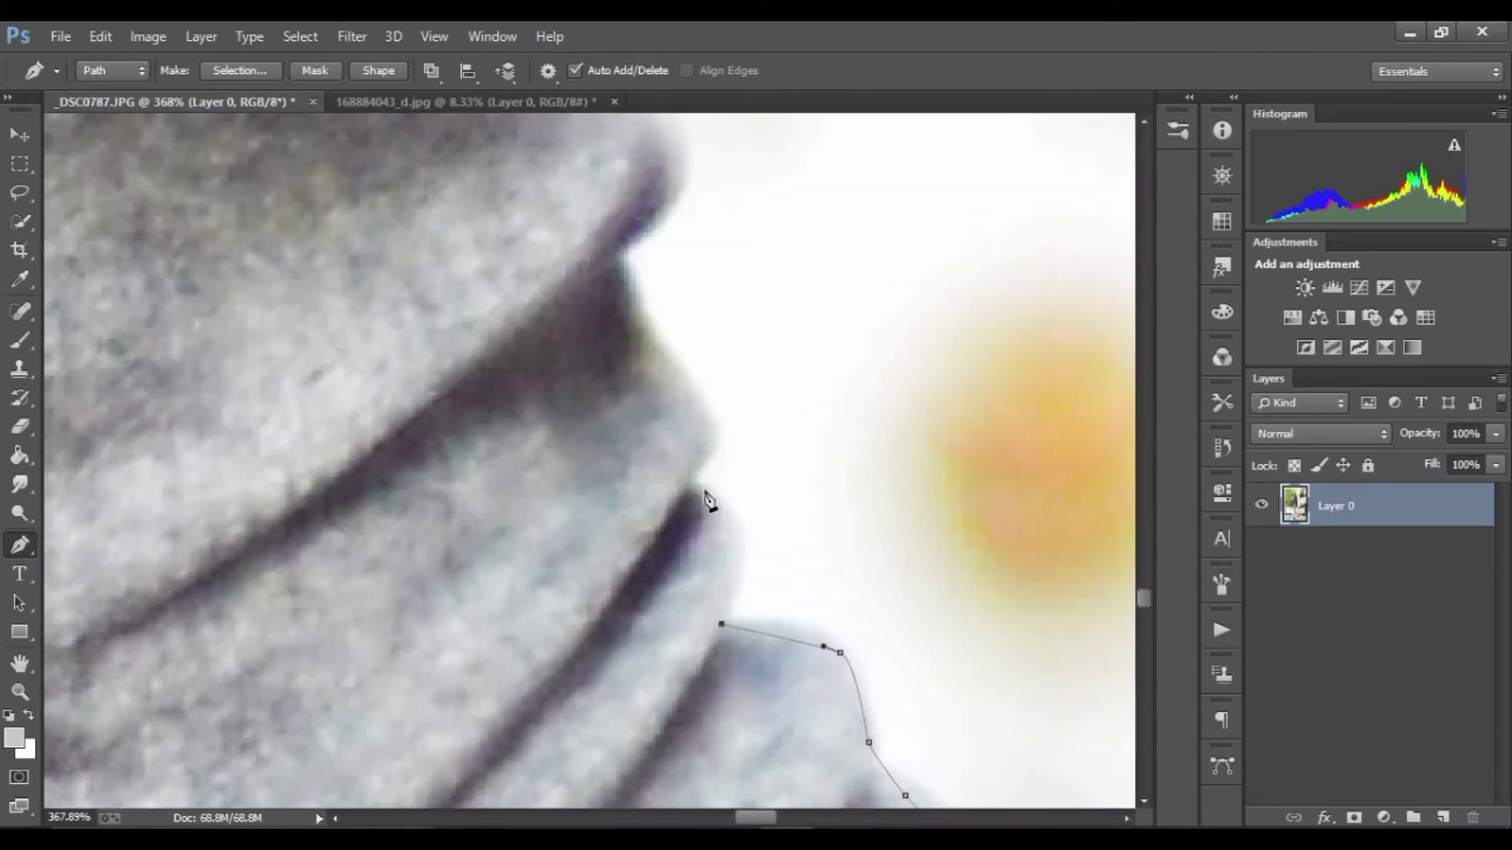
scroll(719, 530, "left", 3)
scroll(611, 440, "up", 5)
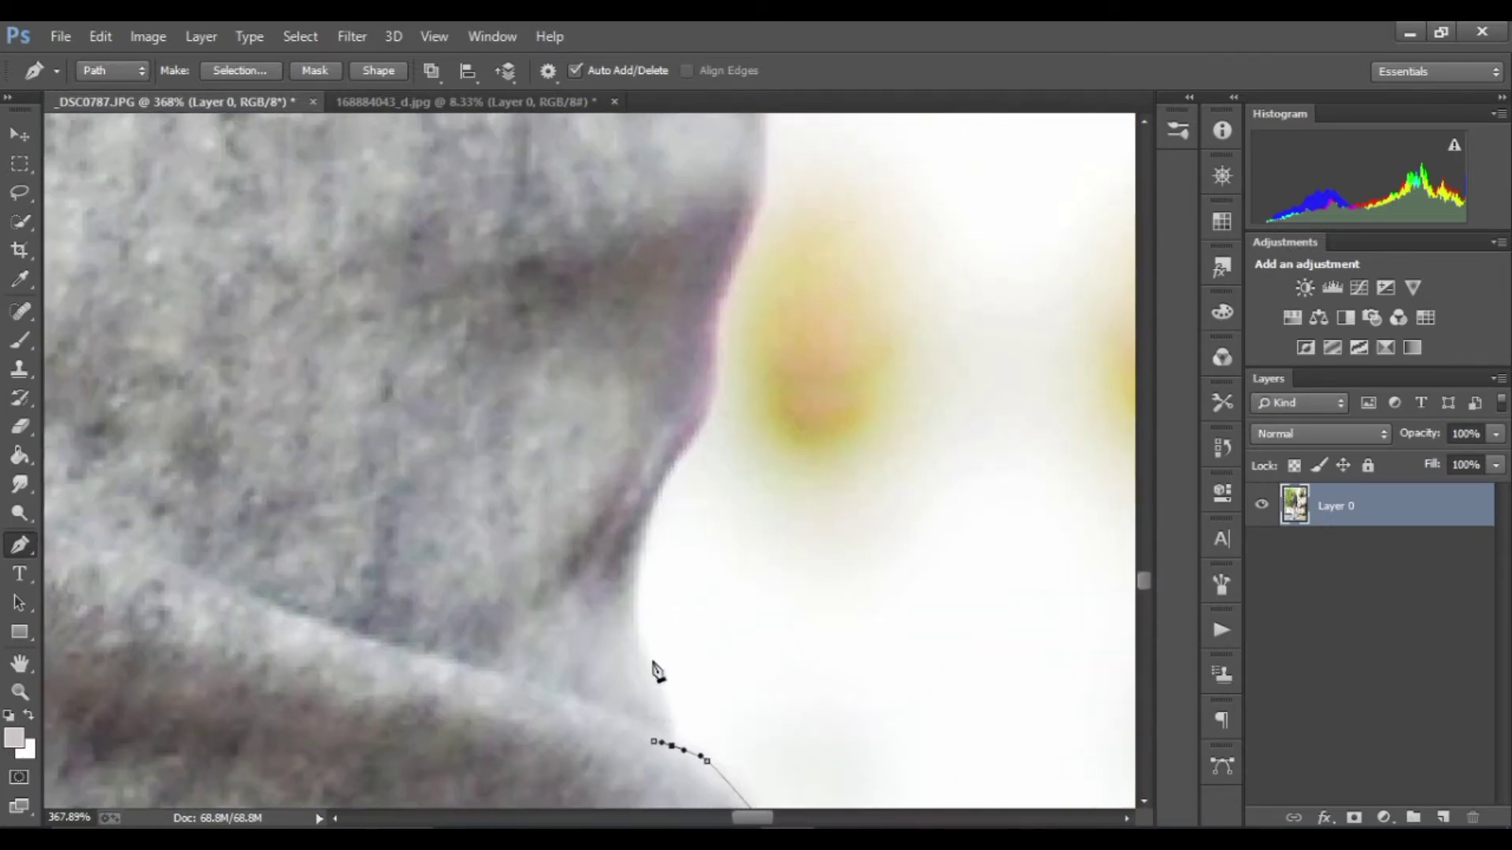
left_click(629, 598)
- Trace the dark garment's corner and edge with curved and corner anchors
scroll(656, 472, "up", 1)
scroll(712, 409, "up", 5)
scroll(769, 483, "right", 3)
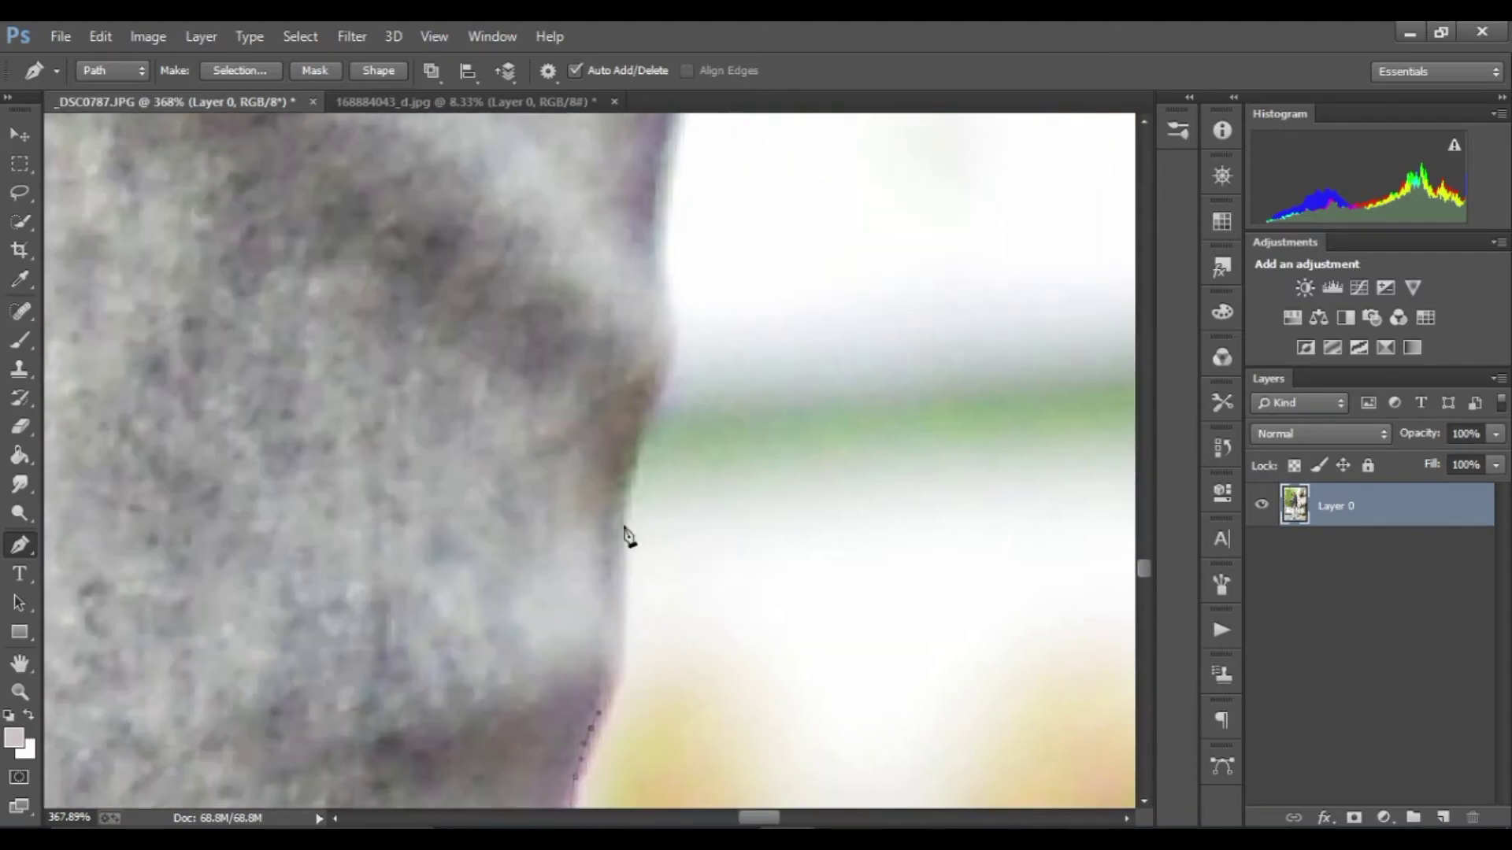
scroll(652, 235, "up", 5)
scroll(709, 630, "right", 2)
scroll(669, 677, "down", 2)
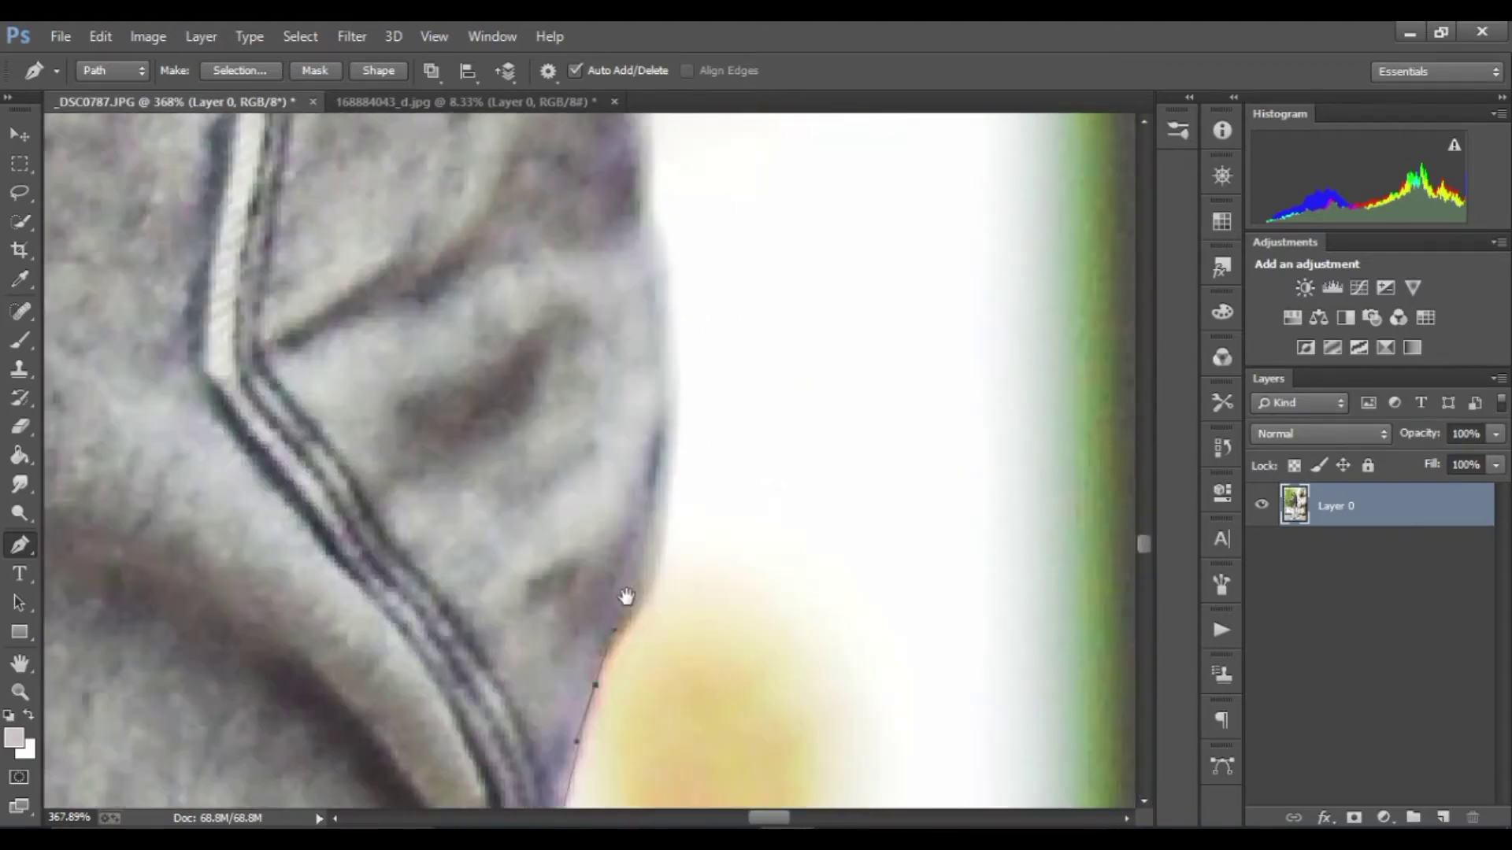
scroll(650, 524, "down", 1)
scroll(650, 524, "up", 3)
scroll(575, 532, "up", 3)
scroll(504, 542, "up", 3)
scroll(504, 542, "right", 1)
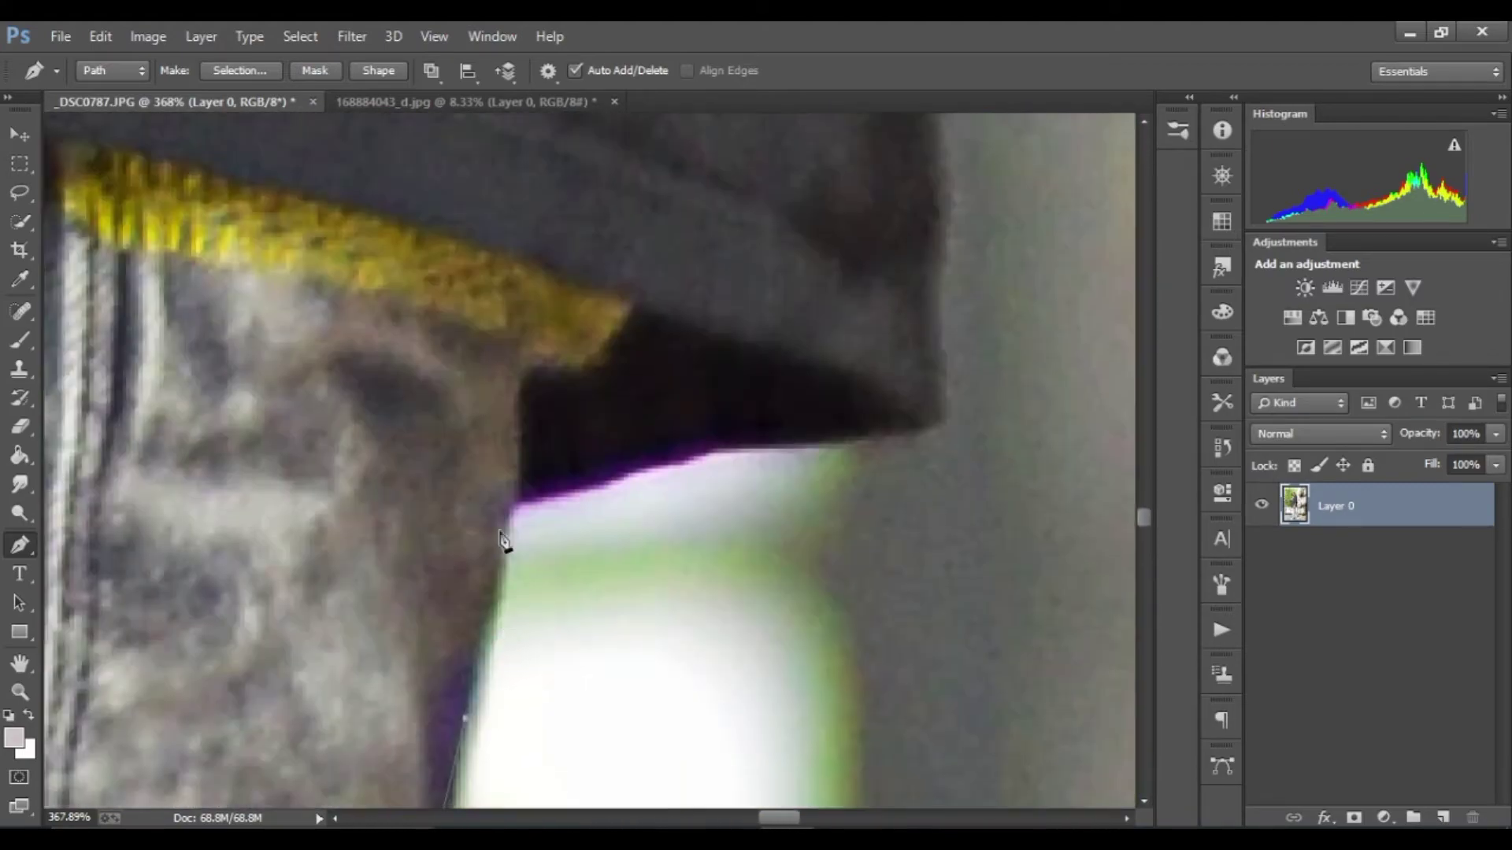
left_click_drag(815, 436, 844, 449)
scroll(945, 465, "up", 5)
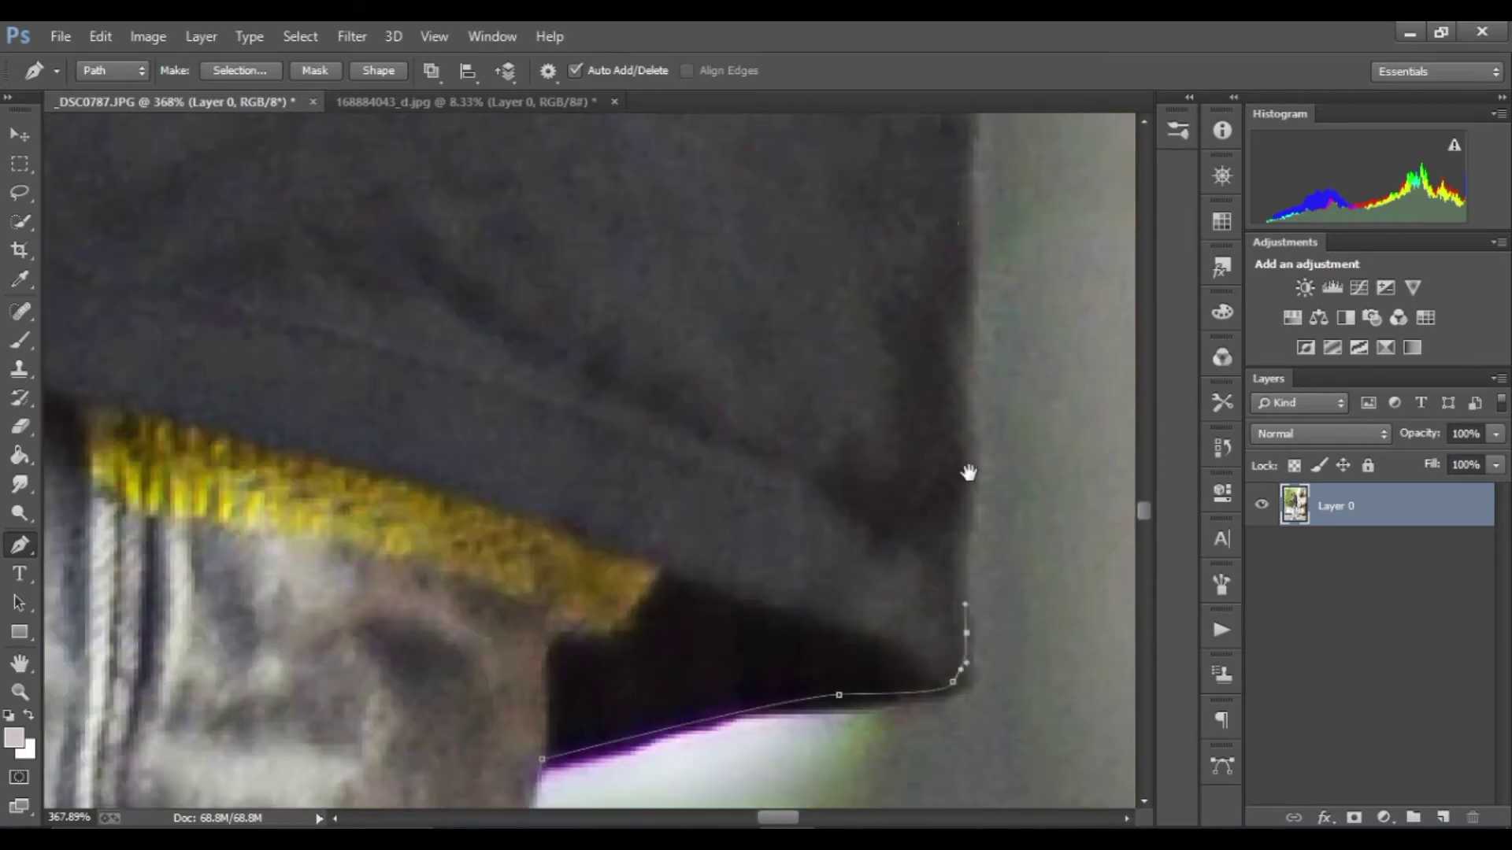
scroll(943, 457, "up", 5)
scroll(942, 457, "up", 3)
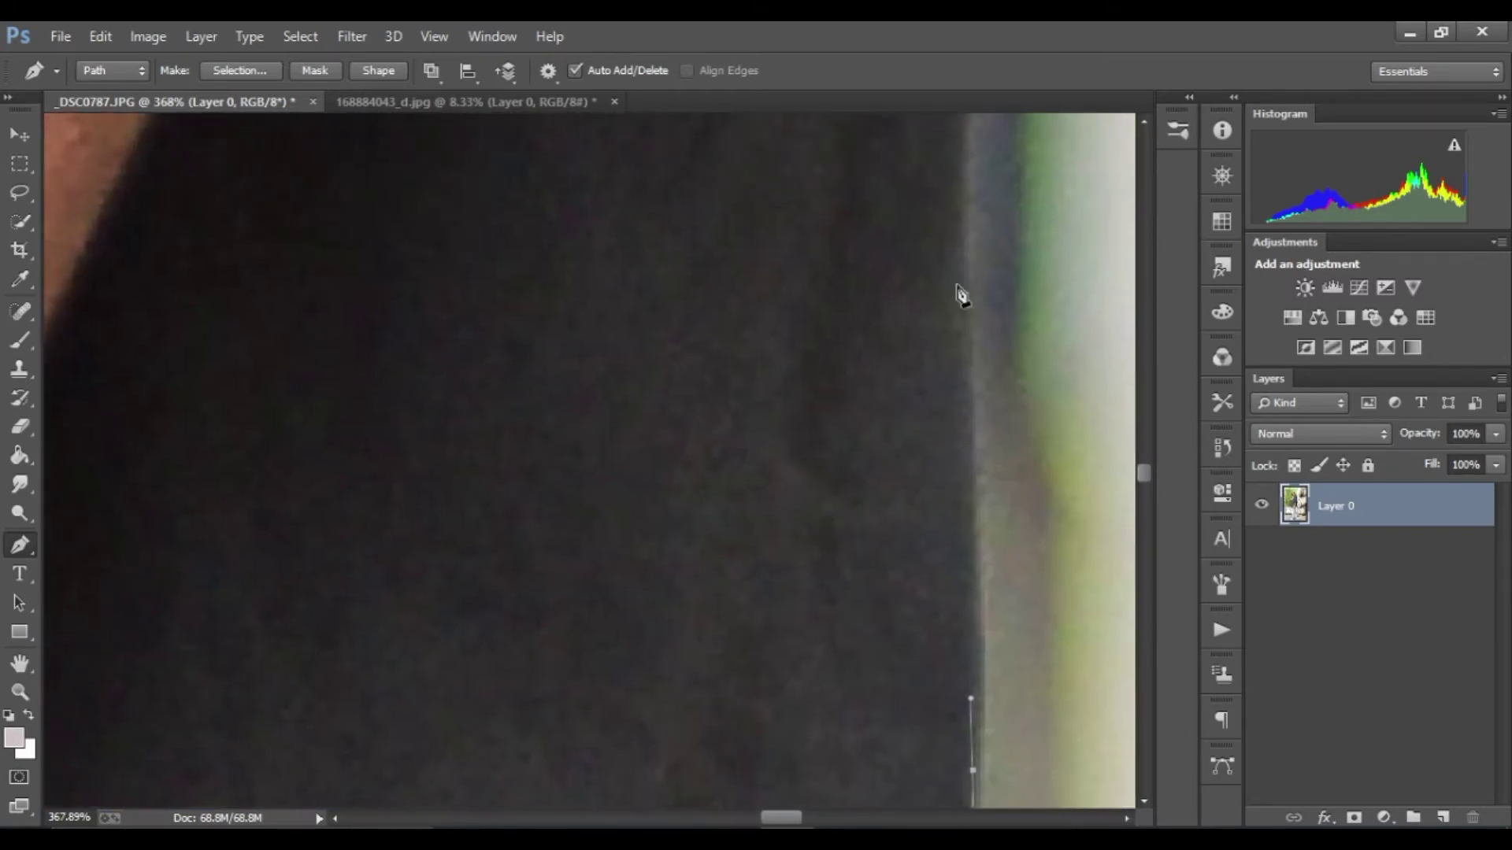
scroll(866, 551, "right", 2)
left_click(837, 415)
scroll(911, 546, "up", 3)
scroll(911, 546, "left", 1)
scroll(895, 465, "up", 3)
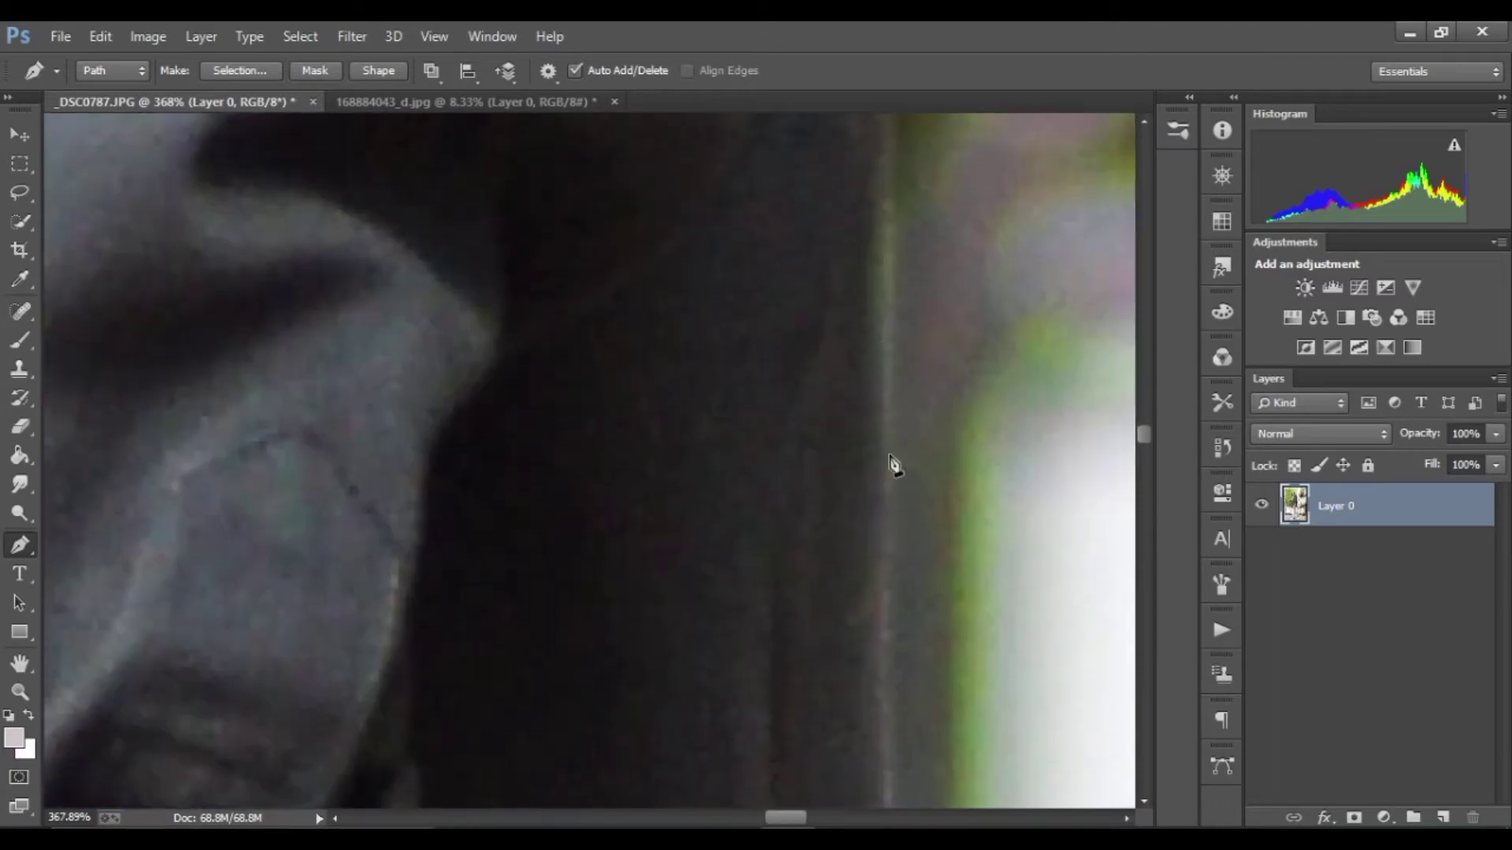
scroll(919, 445, "up", 3)
scroll(918, 444, "up", 3)
scroll(850, 499, "up", 2)
left_click(915, 456)
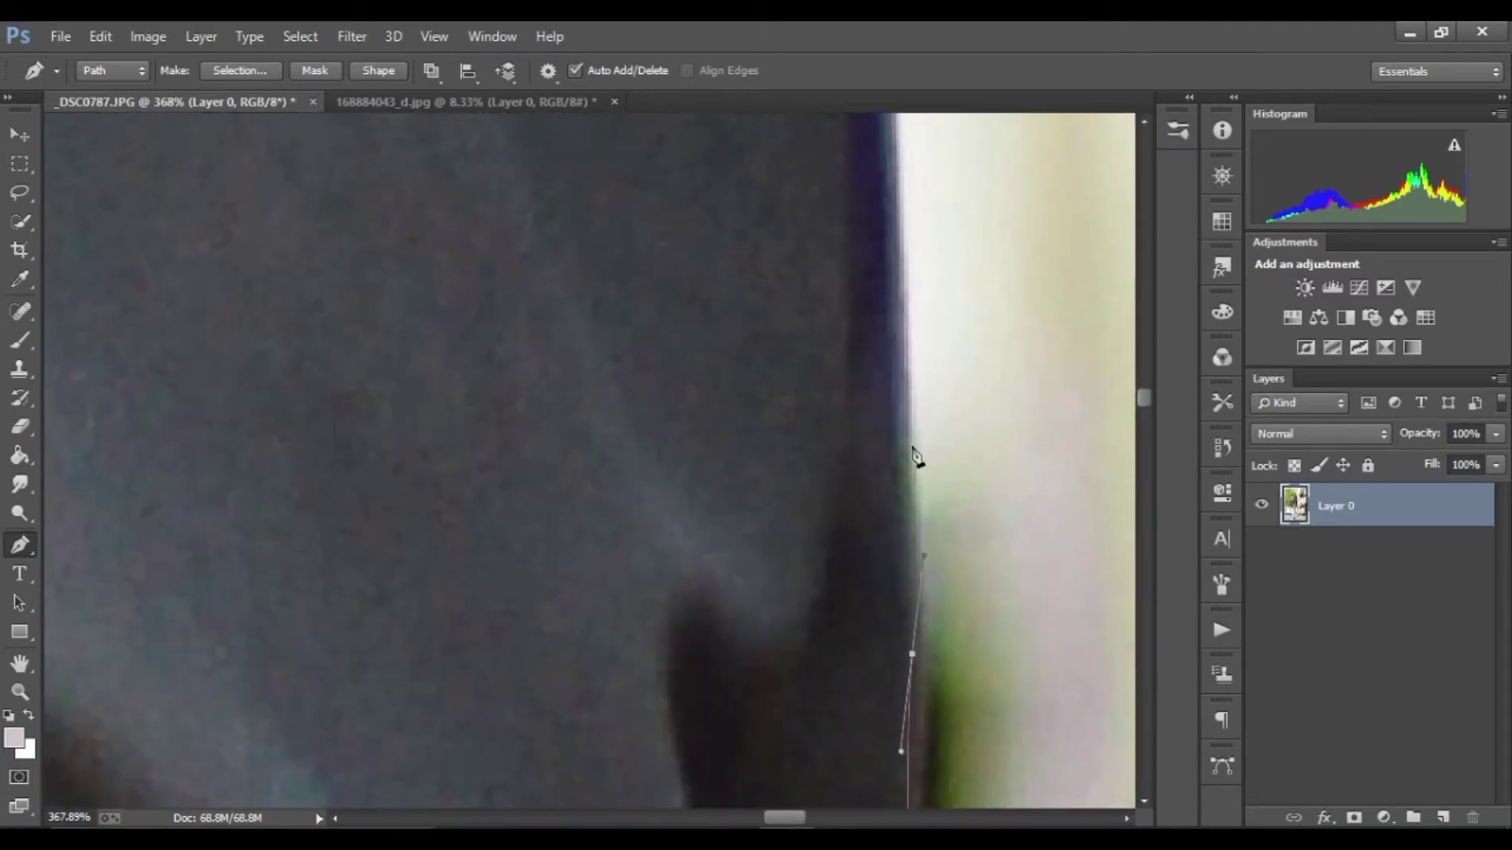
- Extend the path along the shirt edge and across the shoulder
scroll(914, 456, "up", 3)
scroll(916, 383, "up", 2)
left_click(901, 337)
scroll(901, 337, "up", 3)
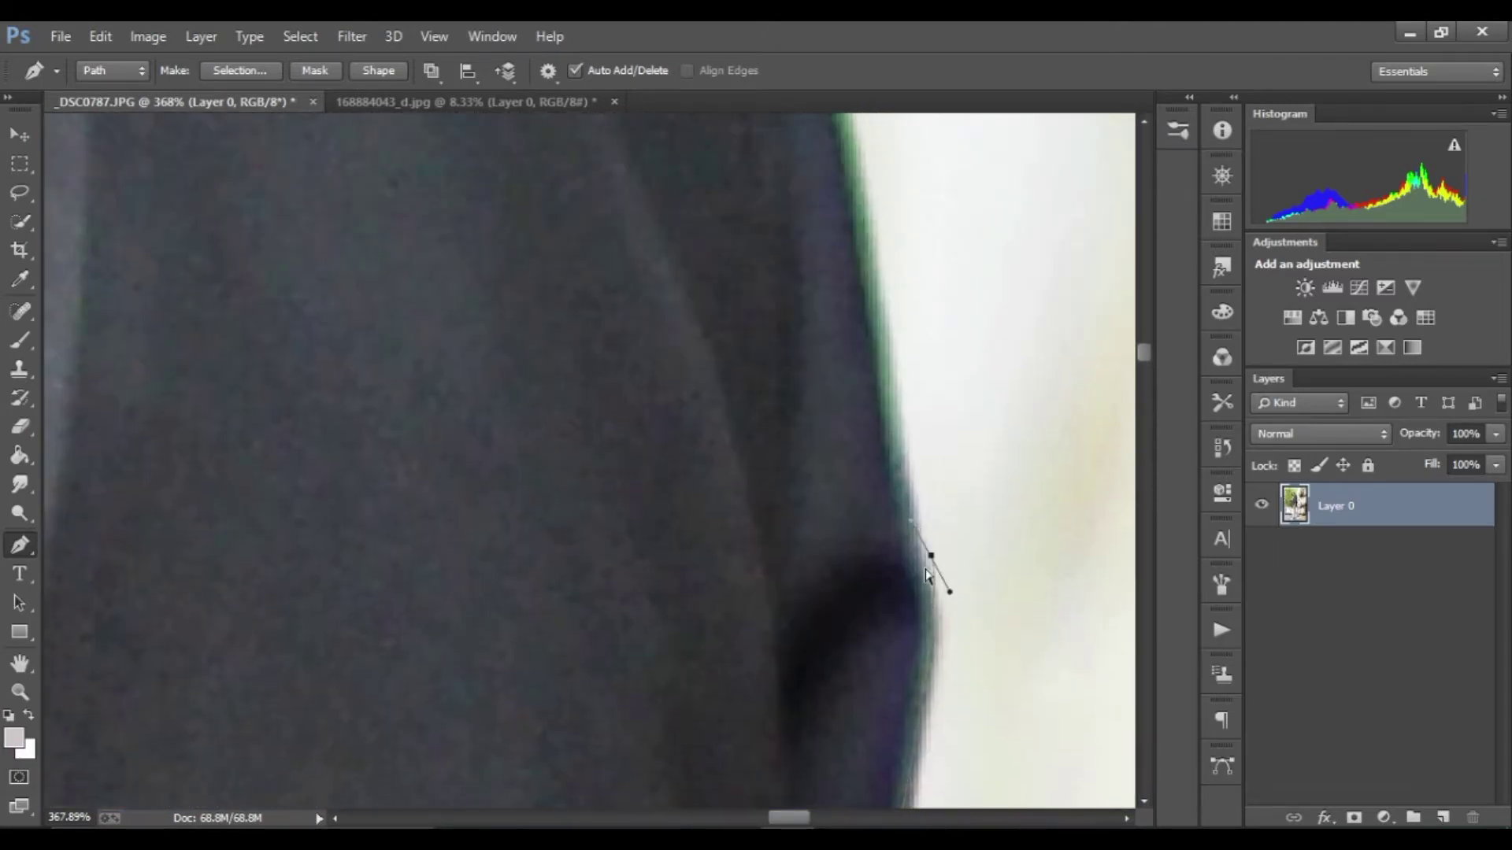
scroll(932, 567, "up", 1)
left_click_drag(940, 643, 679, 266)
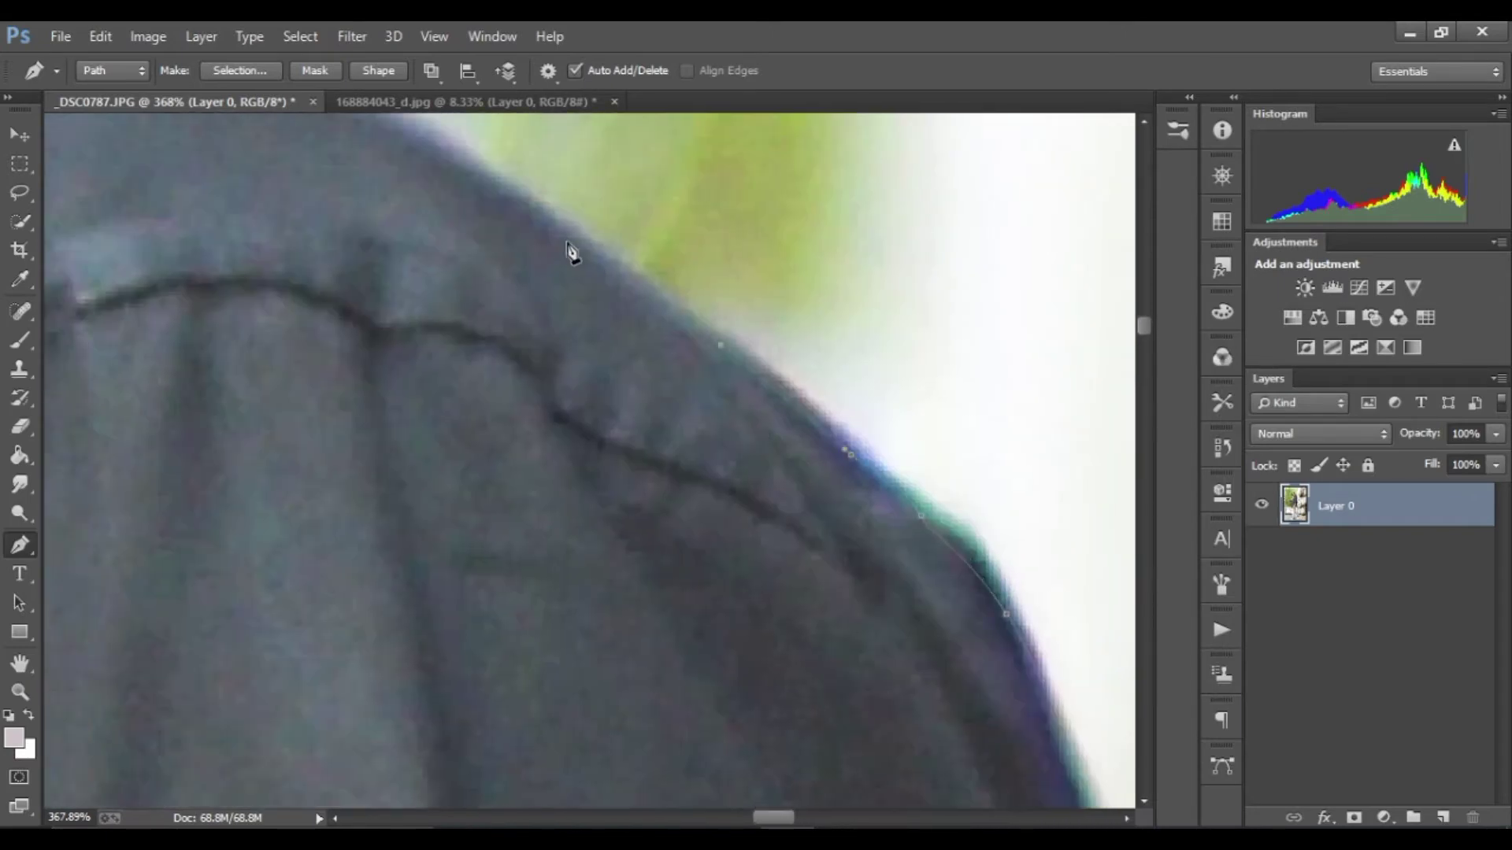
left_click(595, 300)
- Continue the path along the collar and hair behind the ear toward the head
scroll(689, 360, "up", 3)
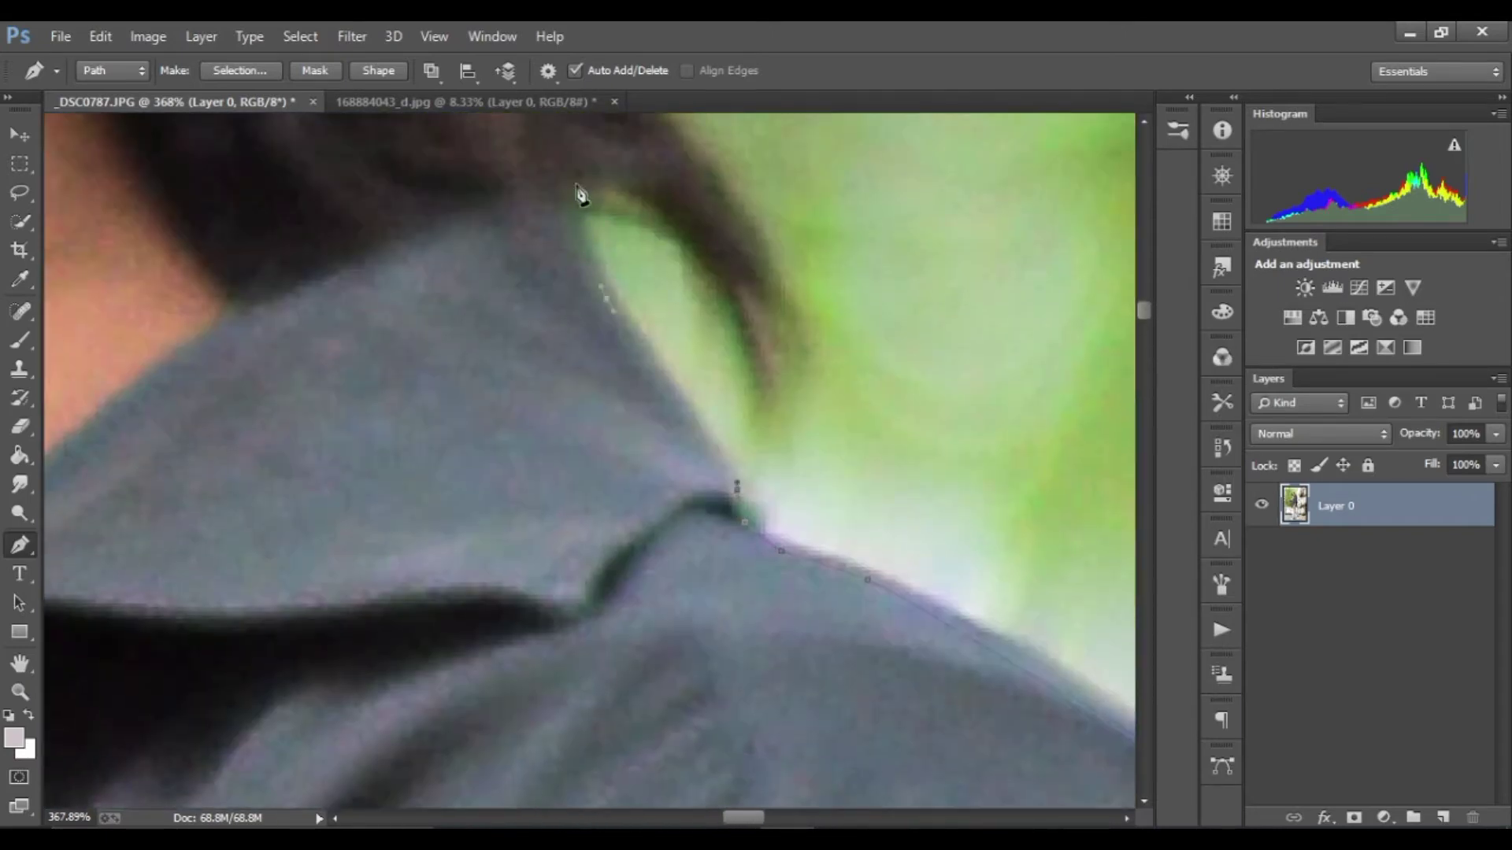
scroll(803, 343, "up", 3)
scroll(810, 483, "up", 3)
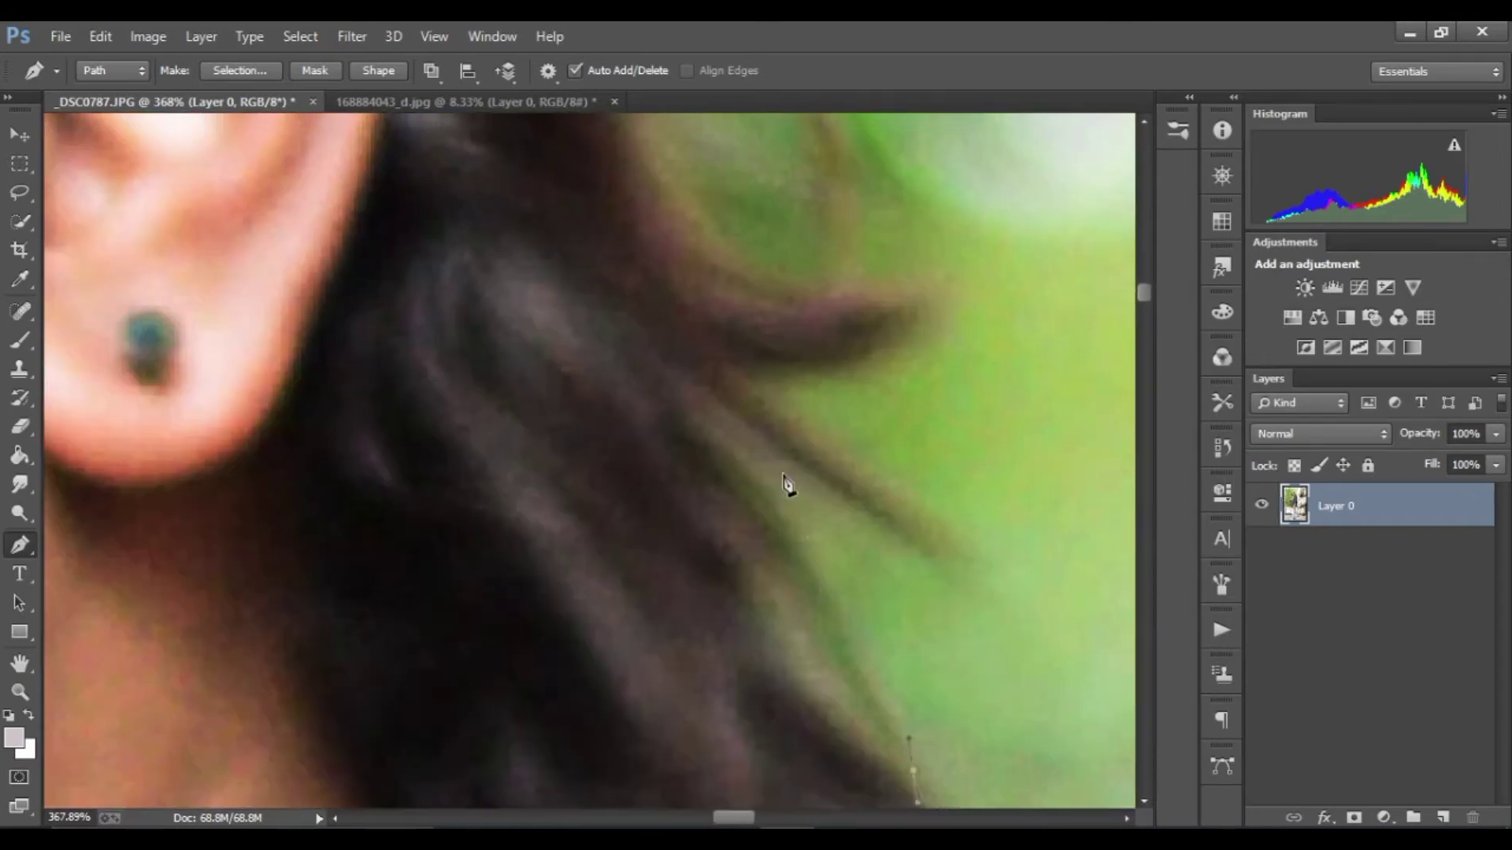
scroll(926, 274, "up", 3)
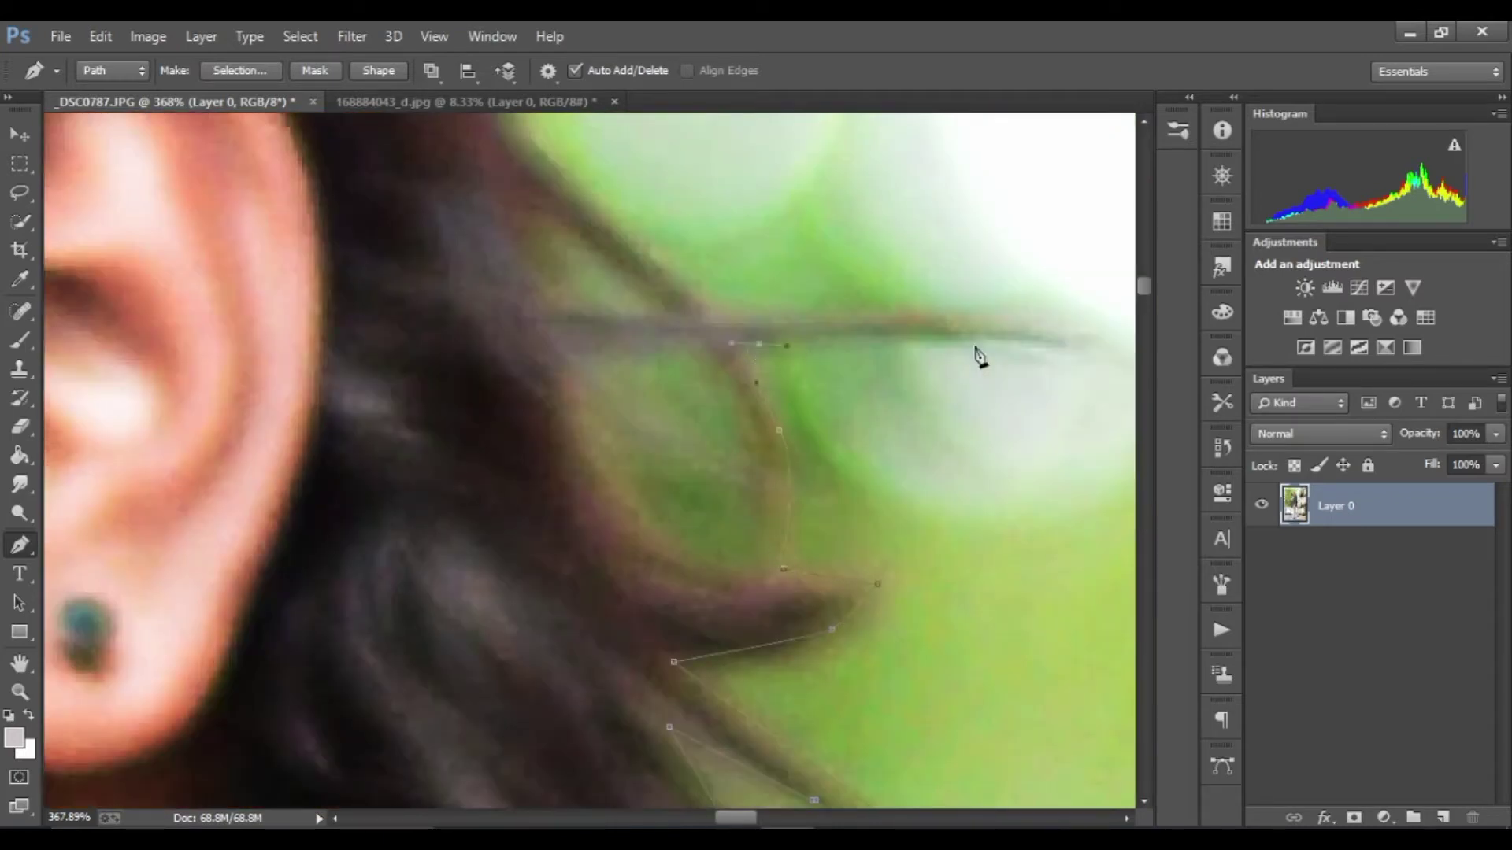
left_click_drag(1061, 343, 997, 341)
scroll(872, 622, "up", 3)
scroll(475, 413, "down", 3)
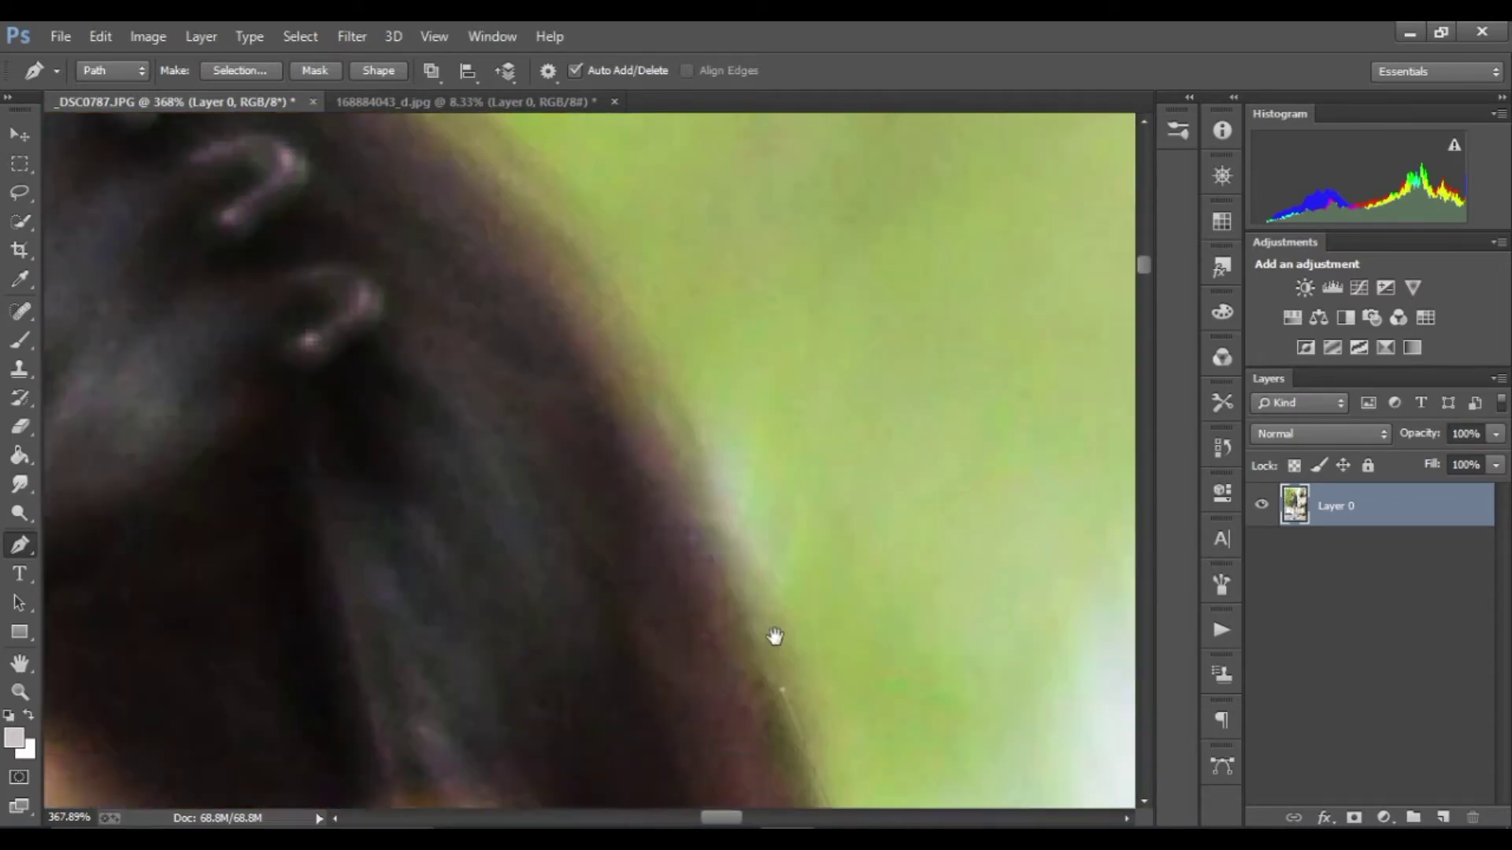
scroll(773, 635, "up", 3)
scroll(725, 534, "up", 3)
scroll(893, 530, "up", 2)
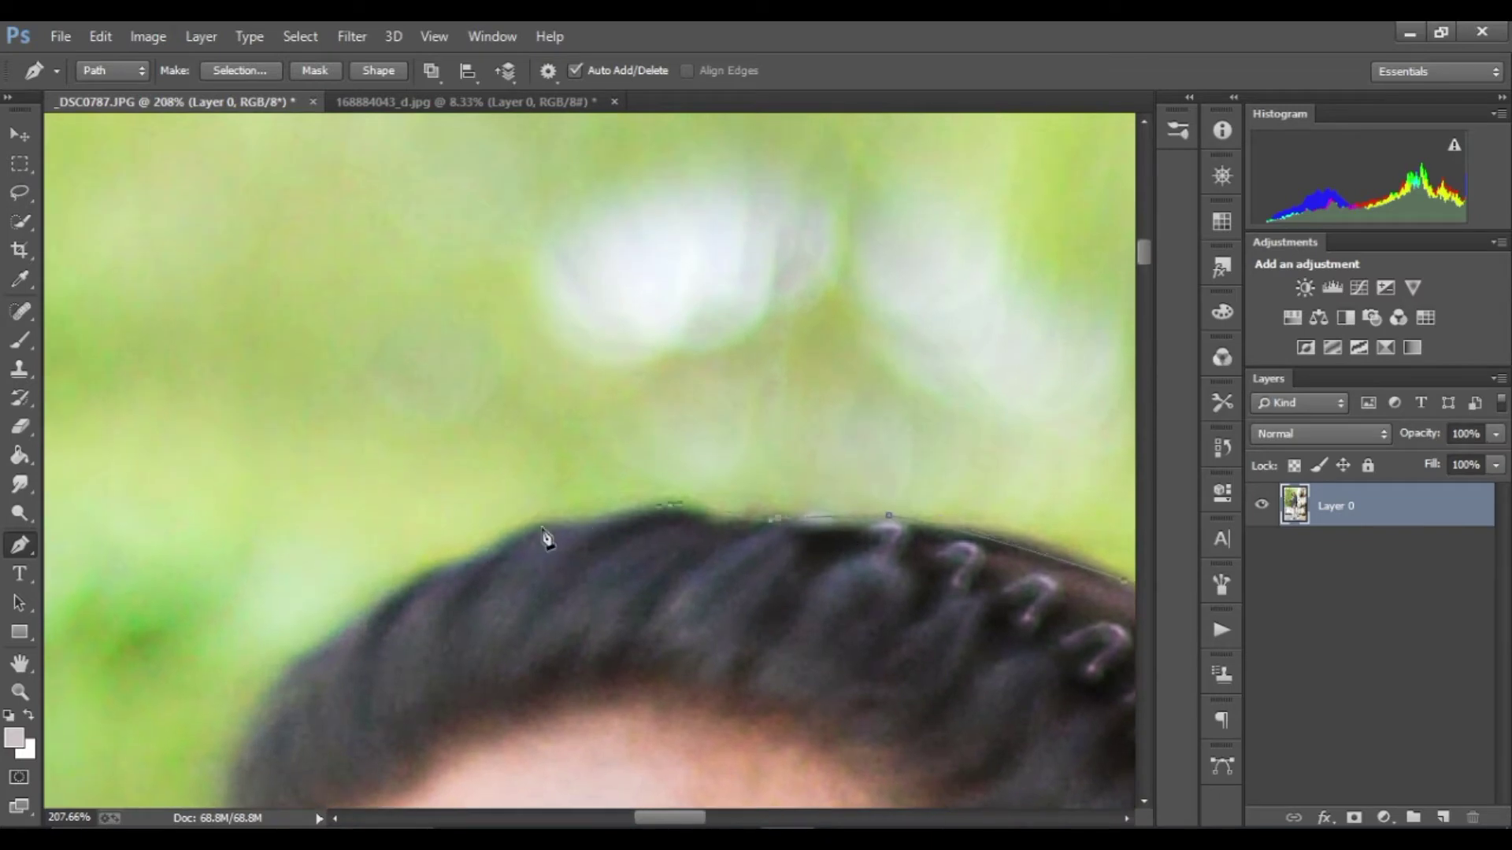
- Trace the forehead edge and down the face and beard with anchors
scroll(861, 256, "down", 4)
scroll(861, 255, "left", 5)
scroll(627, 567, "down", 3)
left_click(725, 236)
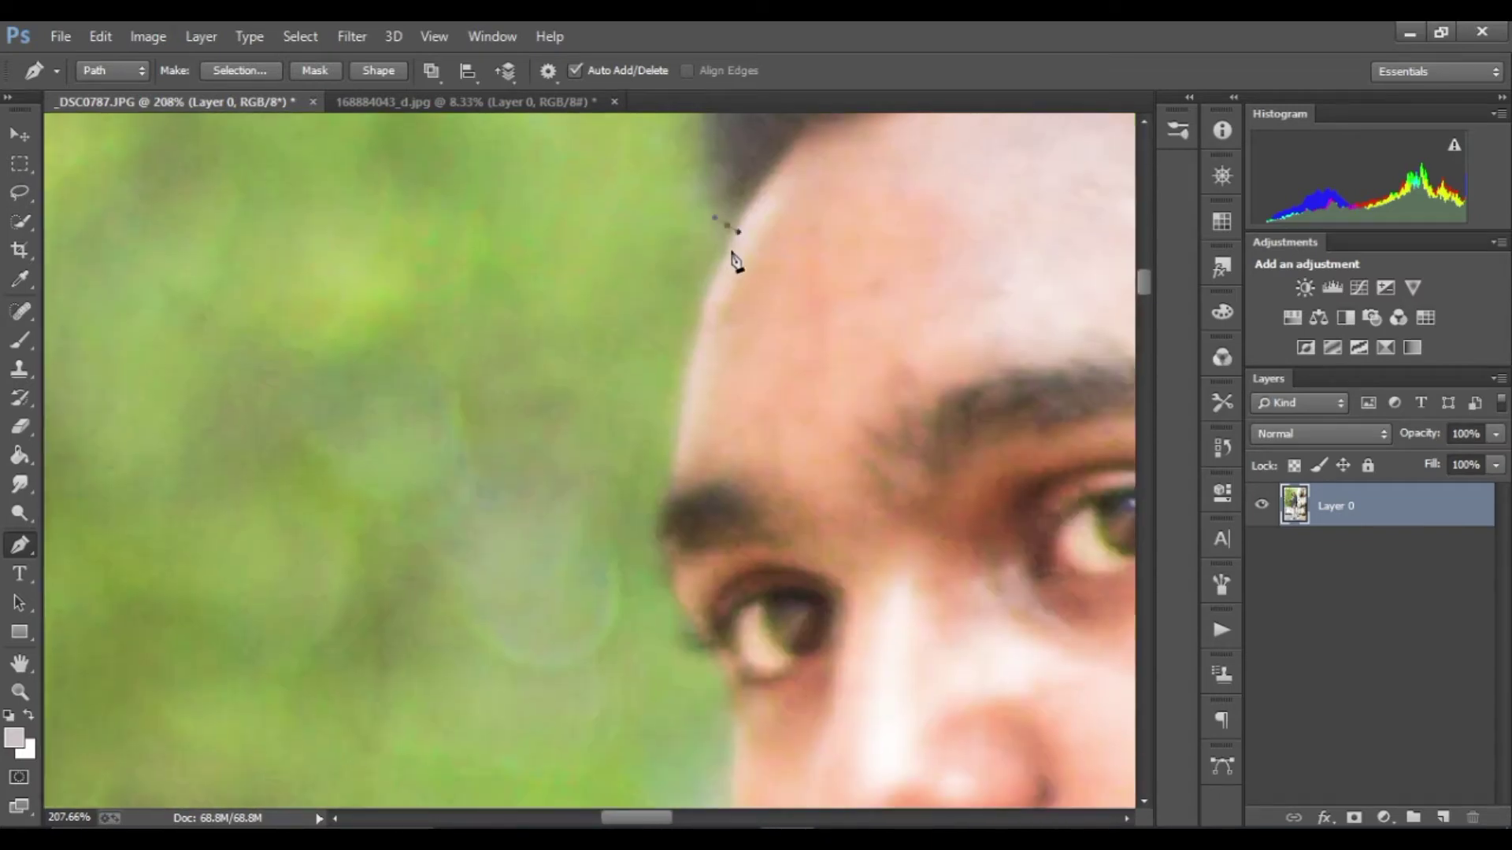
scroll(725, 236, "down", 3)
left_click_drag(745, 292, 745, 331)
scroll(807, 535, "down", 4)
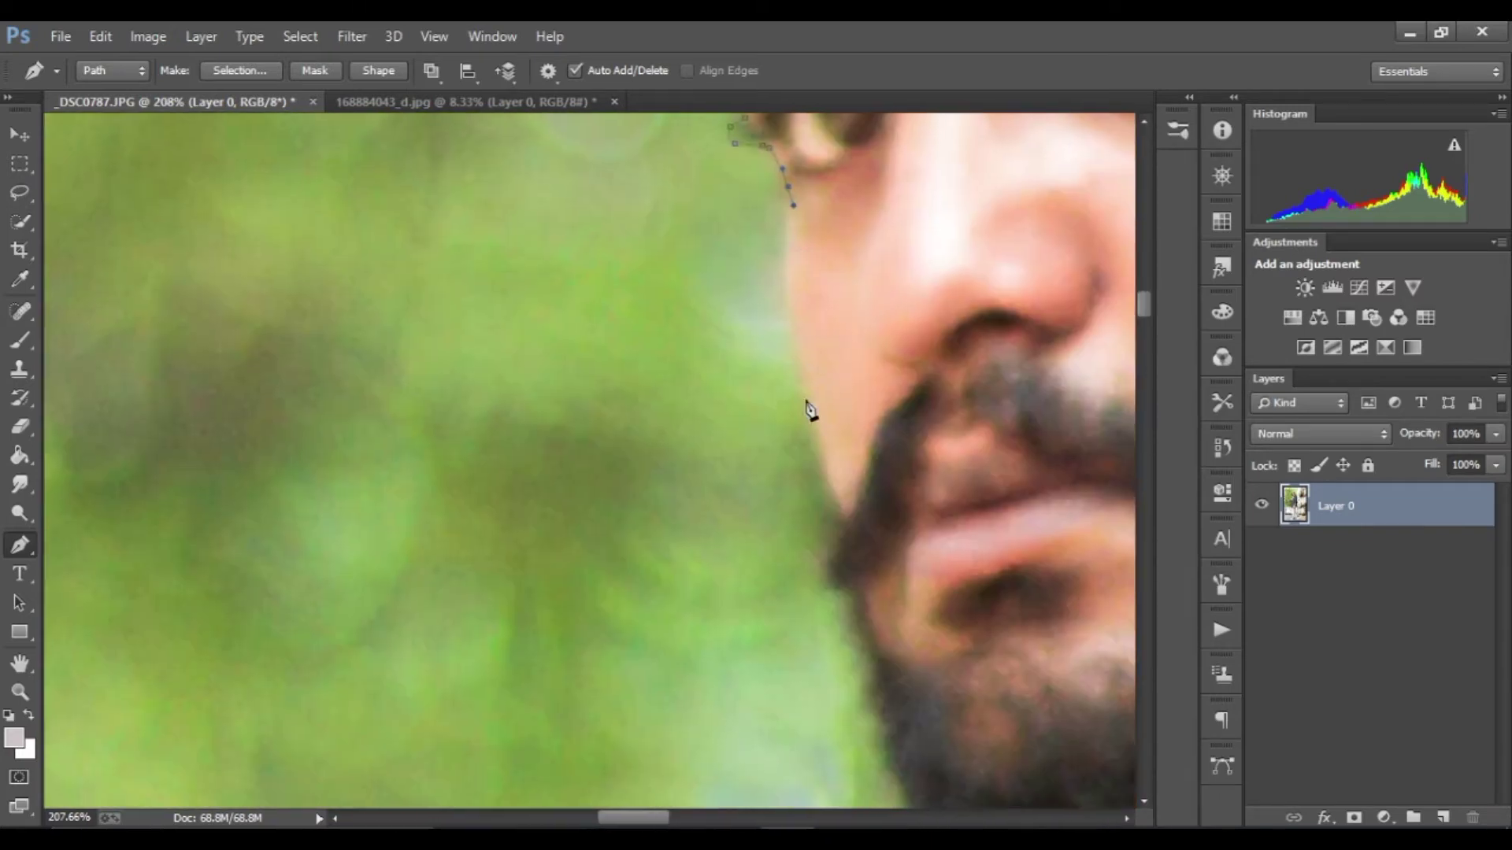
left_click_drag(847, 533, 788, 304)
scroll(832, 580, "down", 5)
left_click_drag(835, 521, 889, 561)
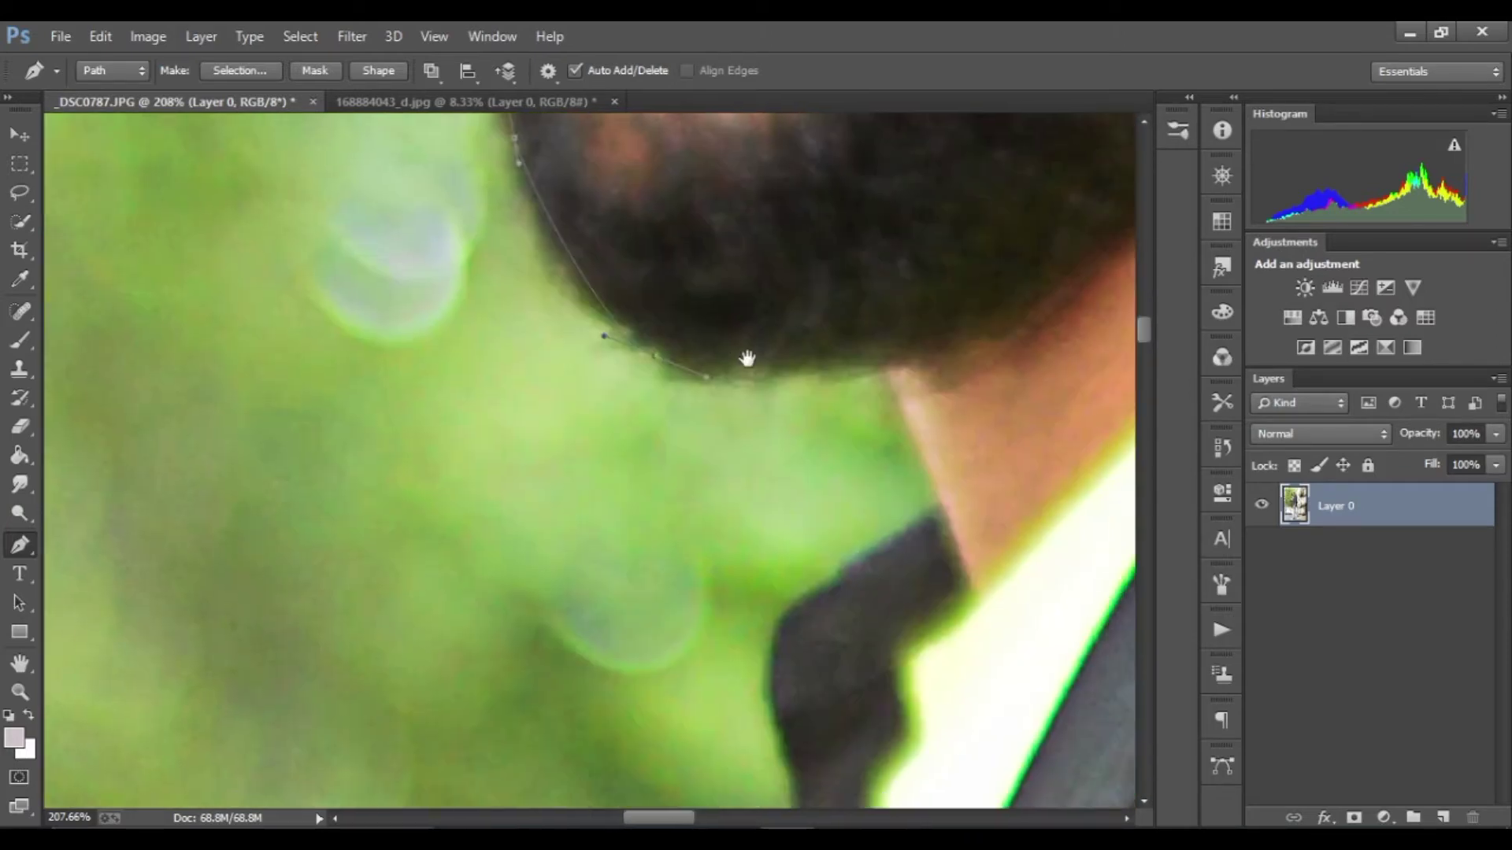
scroll(748, 355, "down", 3)
scroll(749, 354, "right", 4)
- Add anchors where the neck meets the collar and along the collar edge
left_click(684, 376)
scroll(684, 377, "down", 5)
left_click_drag(655, 429, 678, 354)
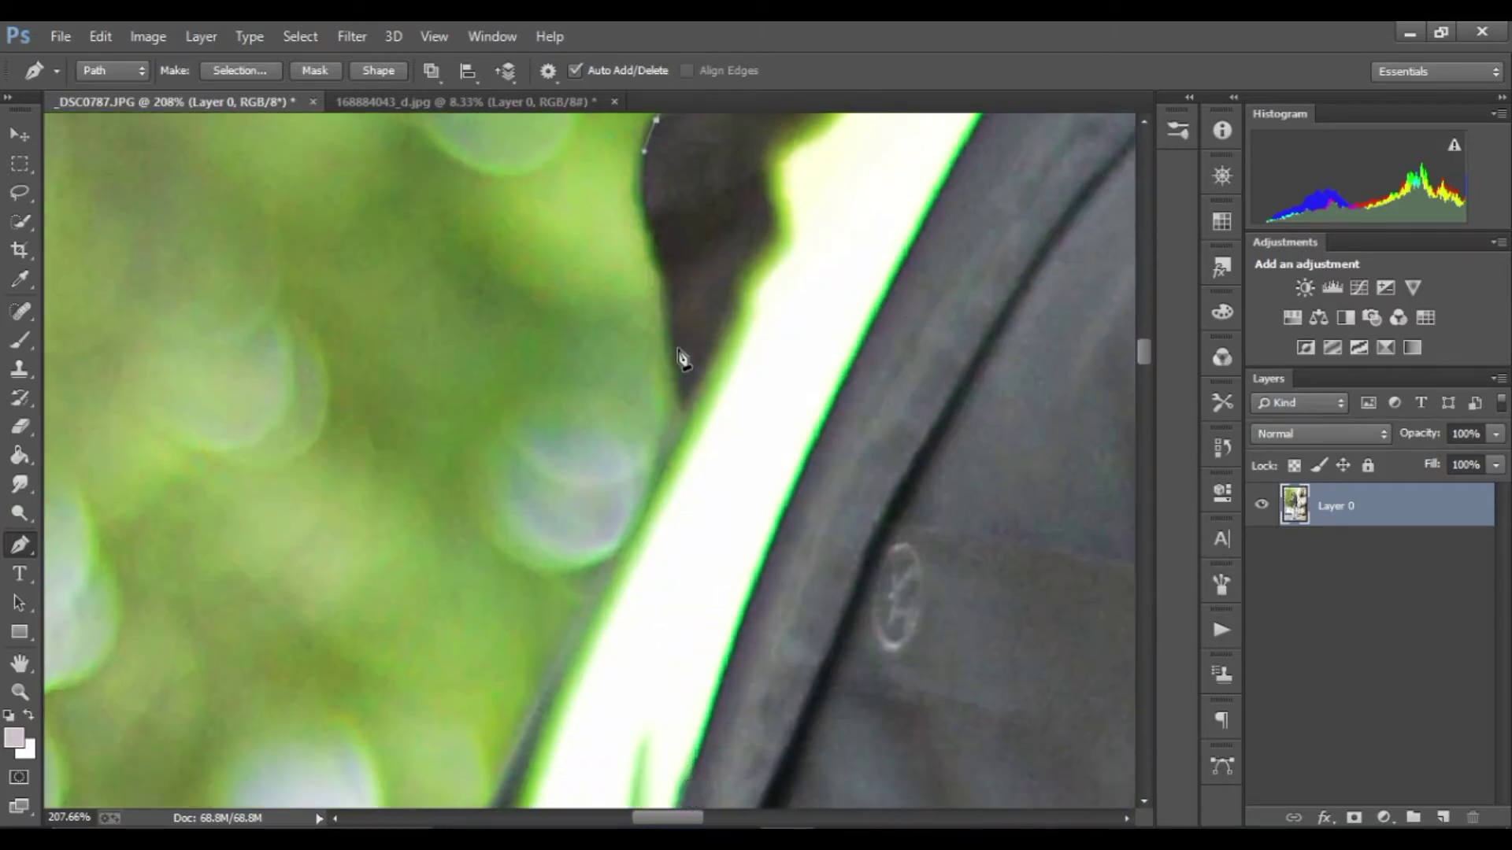
scroll(678, 354, "down", 5)
scroll(792, 260, "down", 3)
scroll(699, 321, "down", 3)
scroll(584, 354, "down", 3)
scroll(583, 355, "right", 2)
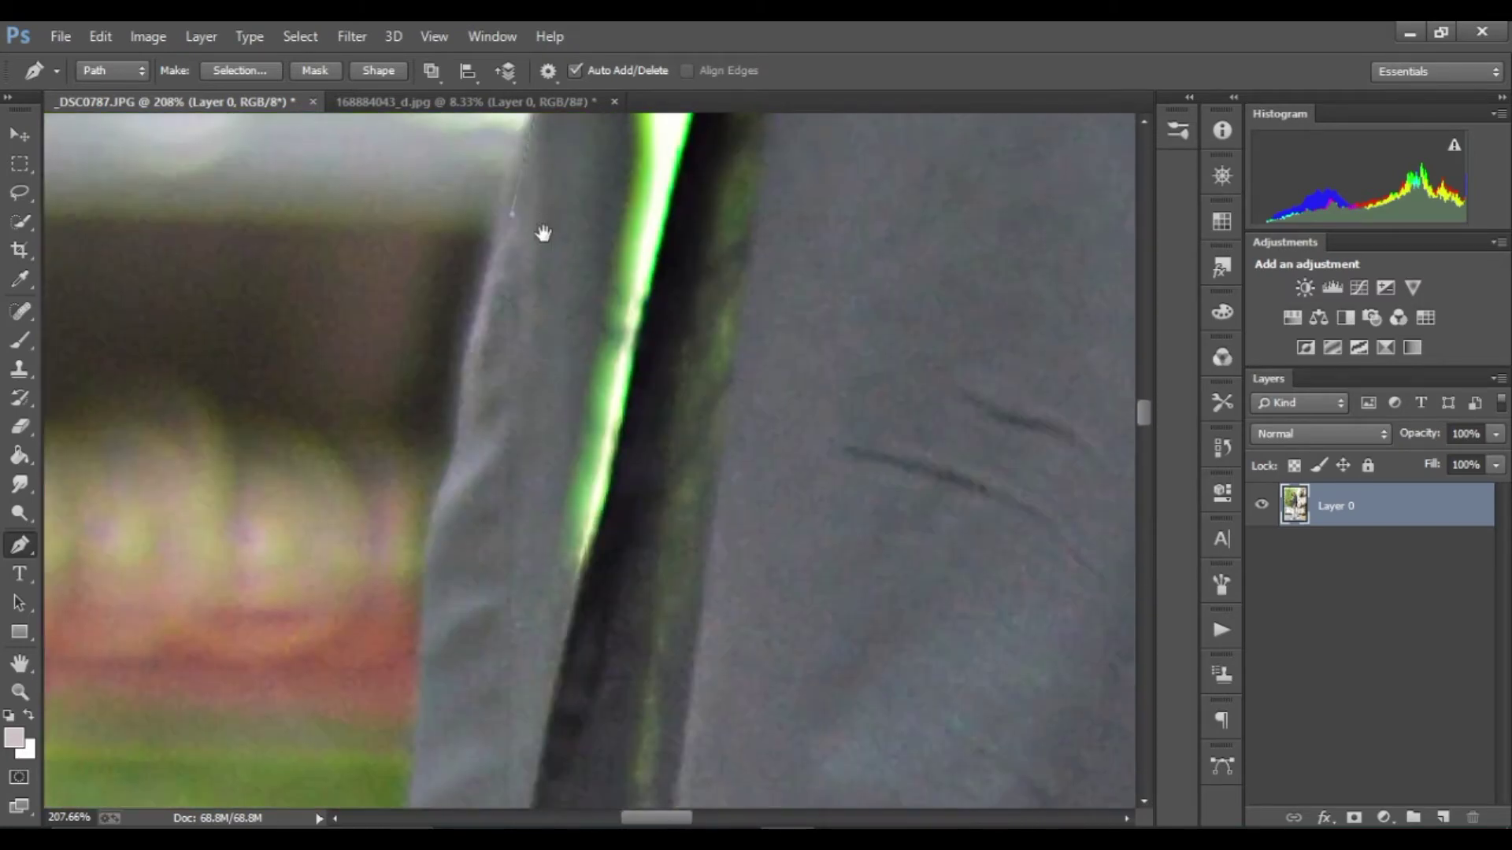
scroll(492, 556, "down", 3)
scroll(564, 253, "down", 3)
scroll(564, 253, "left", 2)
scroll(574, 398, "down", 3)
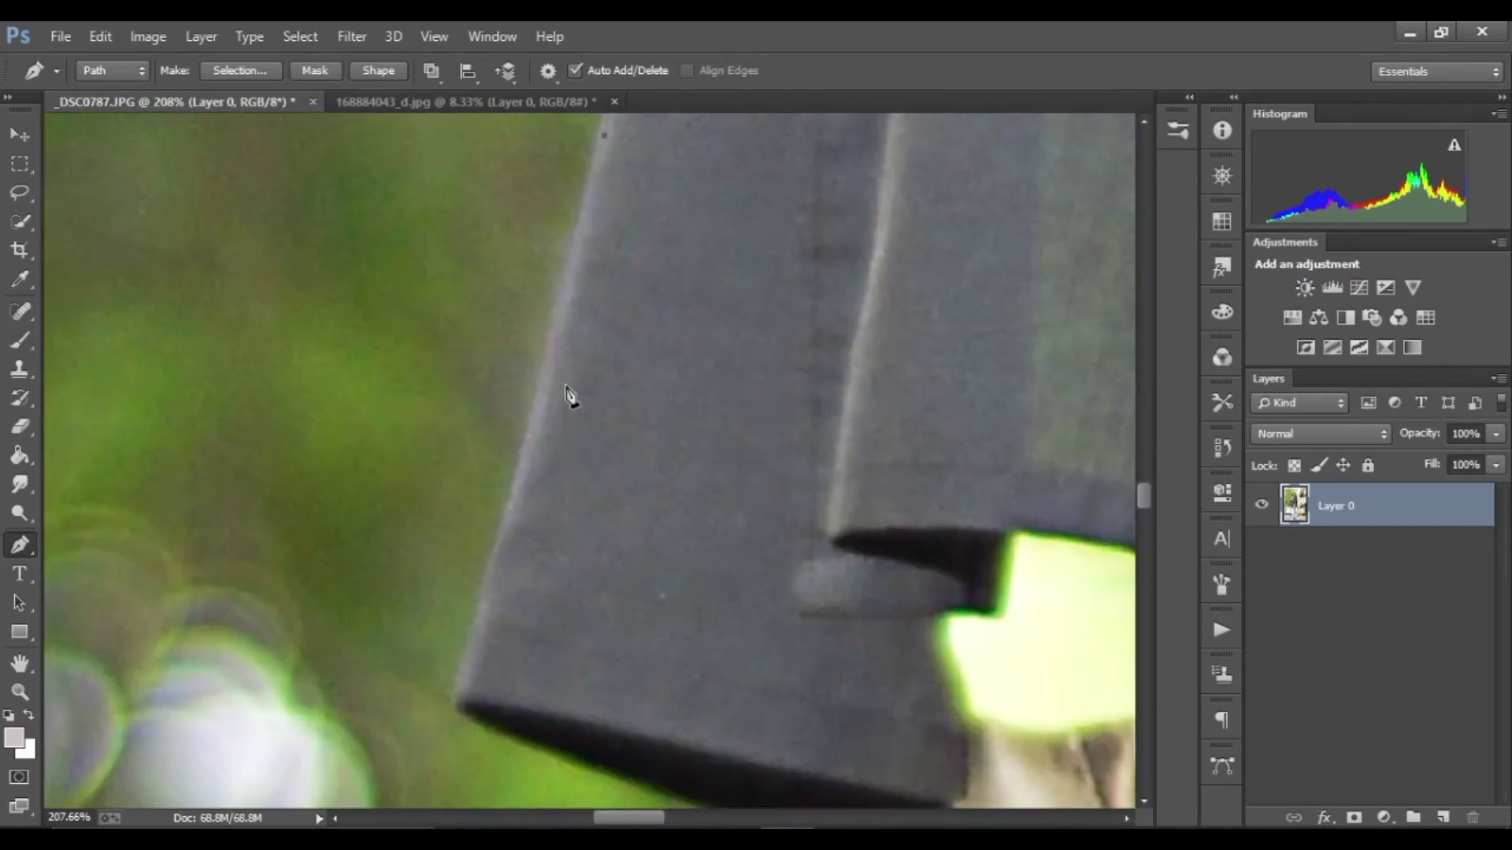
scroll(689, 564, "down", 3)
scroll(690, 563, "right", 2)
scroll(698, 385, "down", 3)
- Continue the path down the hand and around the fist's edge
left_click(629, 501)
left_click(595, 563)
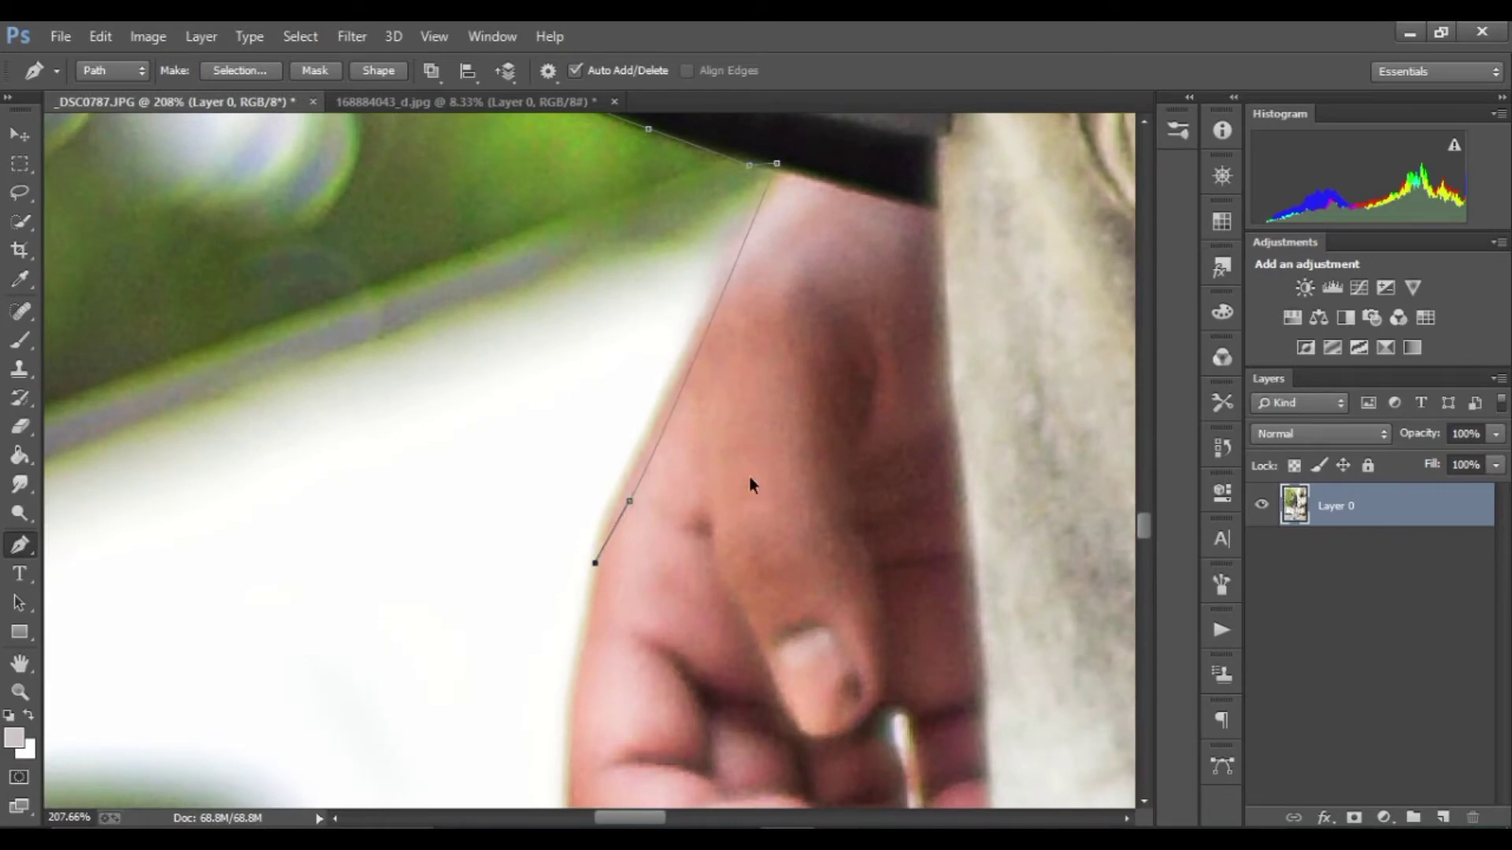
scroll(656, 467, "down", 5)
scroll(656, 467, "left", 2)
left_click(696, 363)
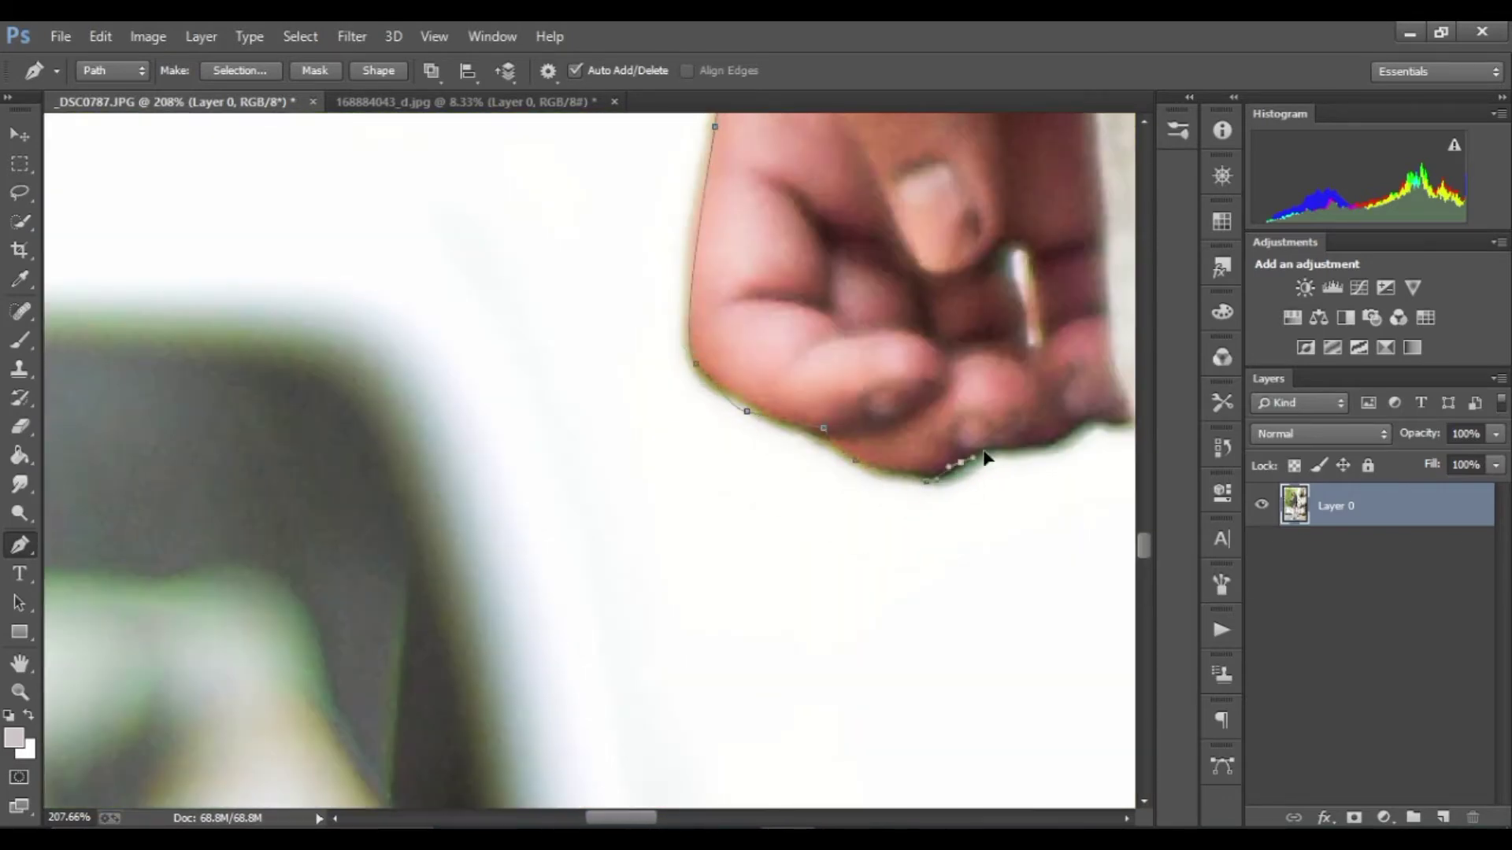
scroll(985, 458, "down", 3)
scroll(985, 458, "right", 3)
scroll(622, 358, "up", 3)
- Place anchors along the trouser edge, following its folds
left_click(625, 397)
left_click_drag(652, 507, 583, 278)
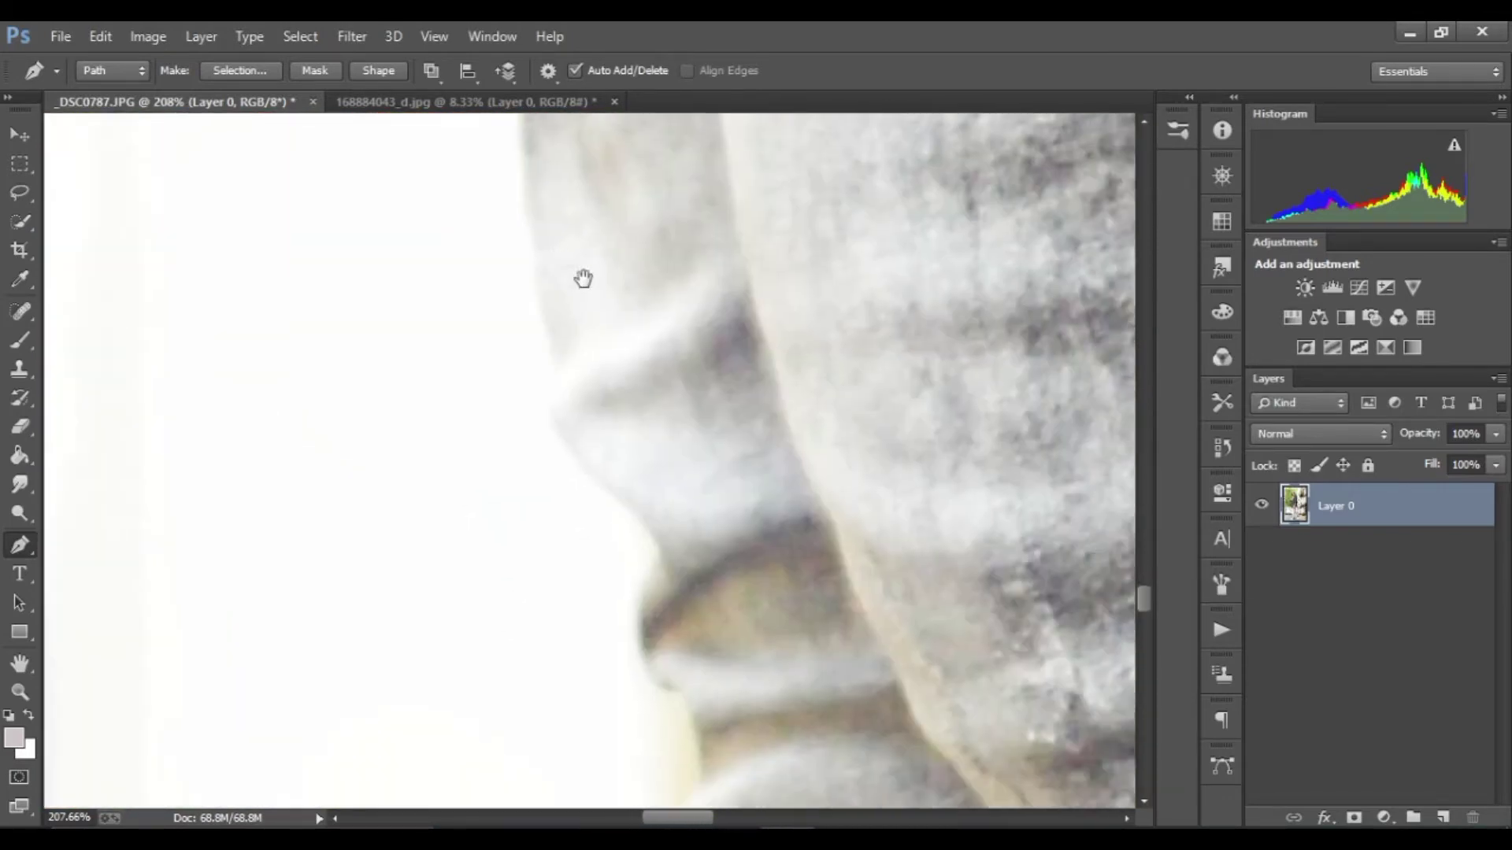
left_click(651, 590)
left_click(702, 719)
scroll(702, 719, "down", 5)
scroll(701, 719, "right", 2)
left_click(562, 368)
left_click(526, 521)
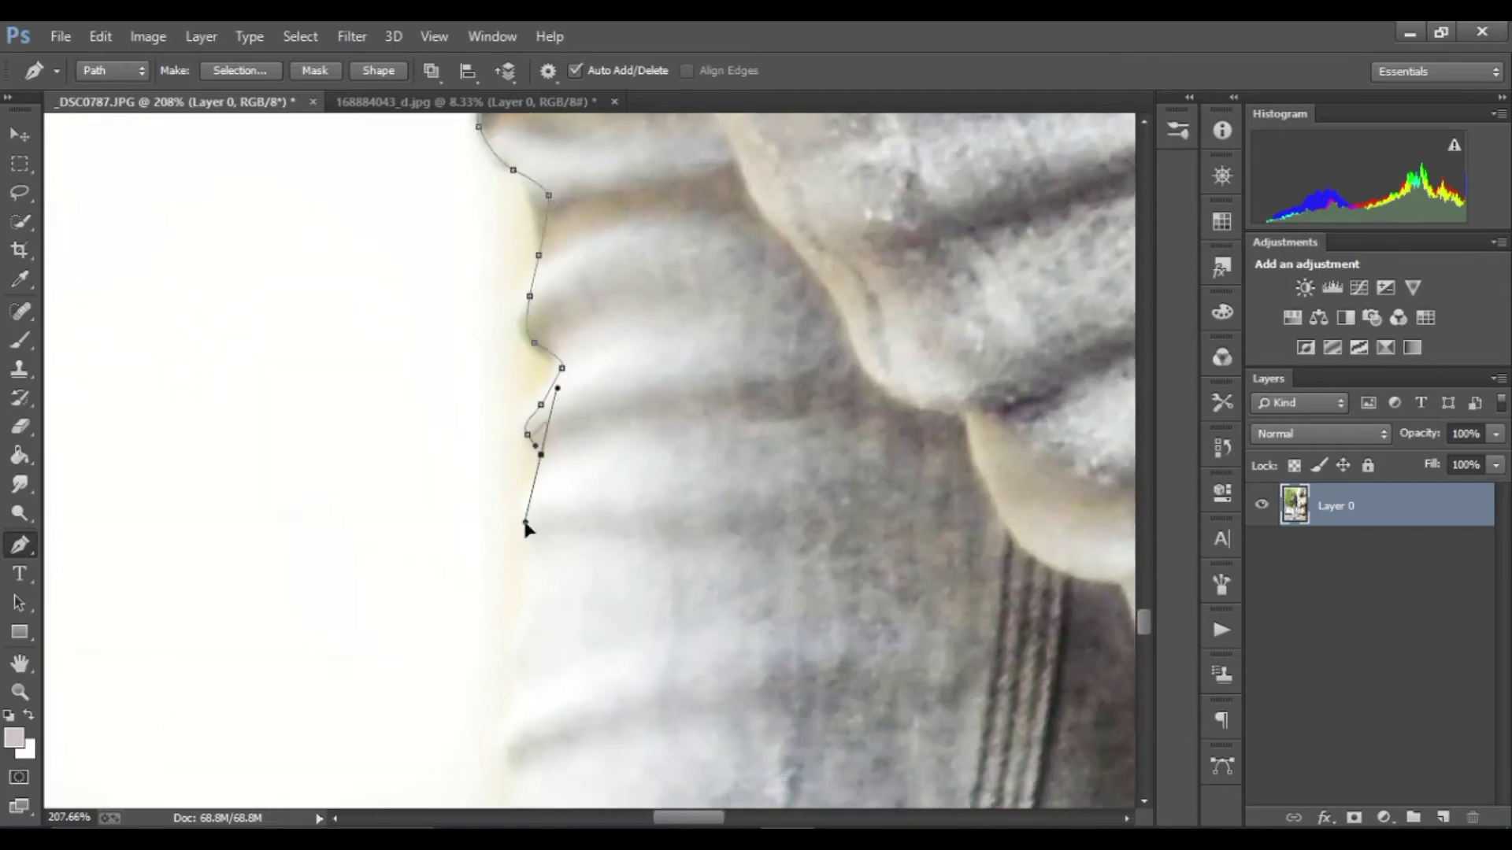
- Extend the path further down the trouser leg with a smooth curved anchor
scroll(527, 526, "down", 5)
left_click_drag(510, 378, 509, 400)
scroll(524, 560, "down", 5)
left_click(530, 523)
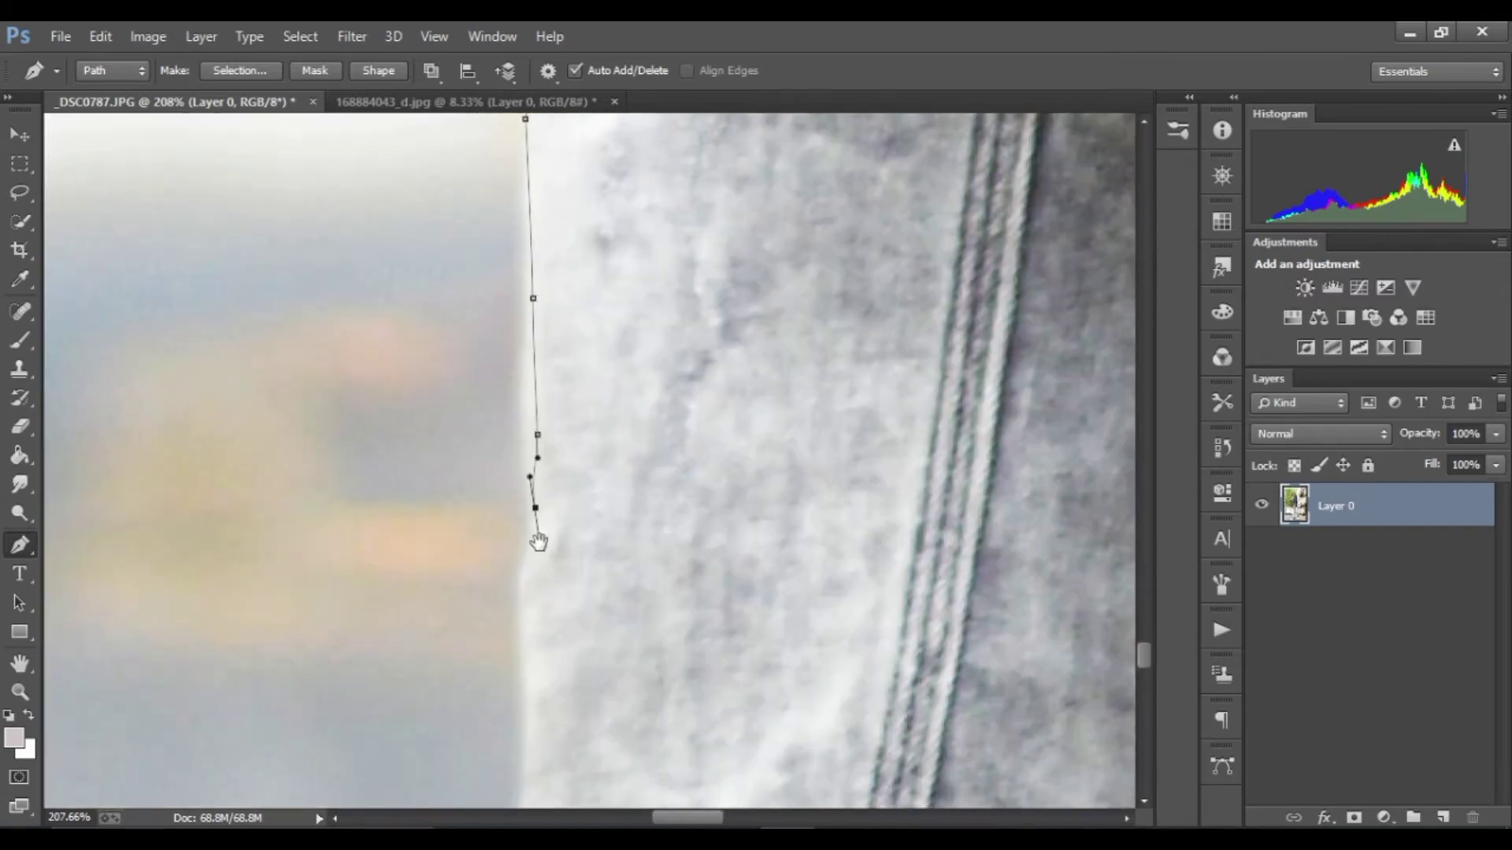
scroll(540, 540, "down", 5)
scroll(523, 635, "down", 3)
left_click_drag(461, 504, 446, 566)
scroll(437, 635, "down", 10)
scroll(591, 315, "down", 3)
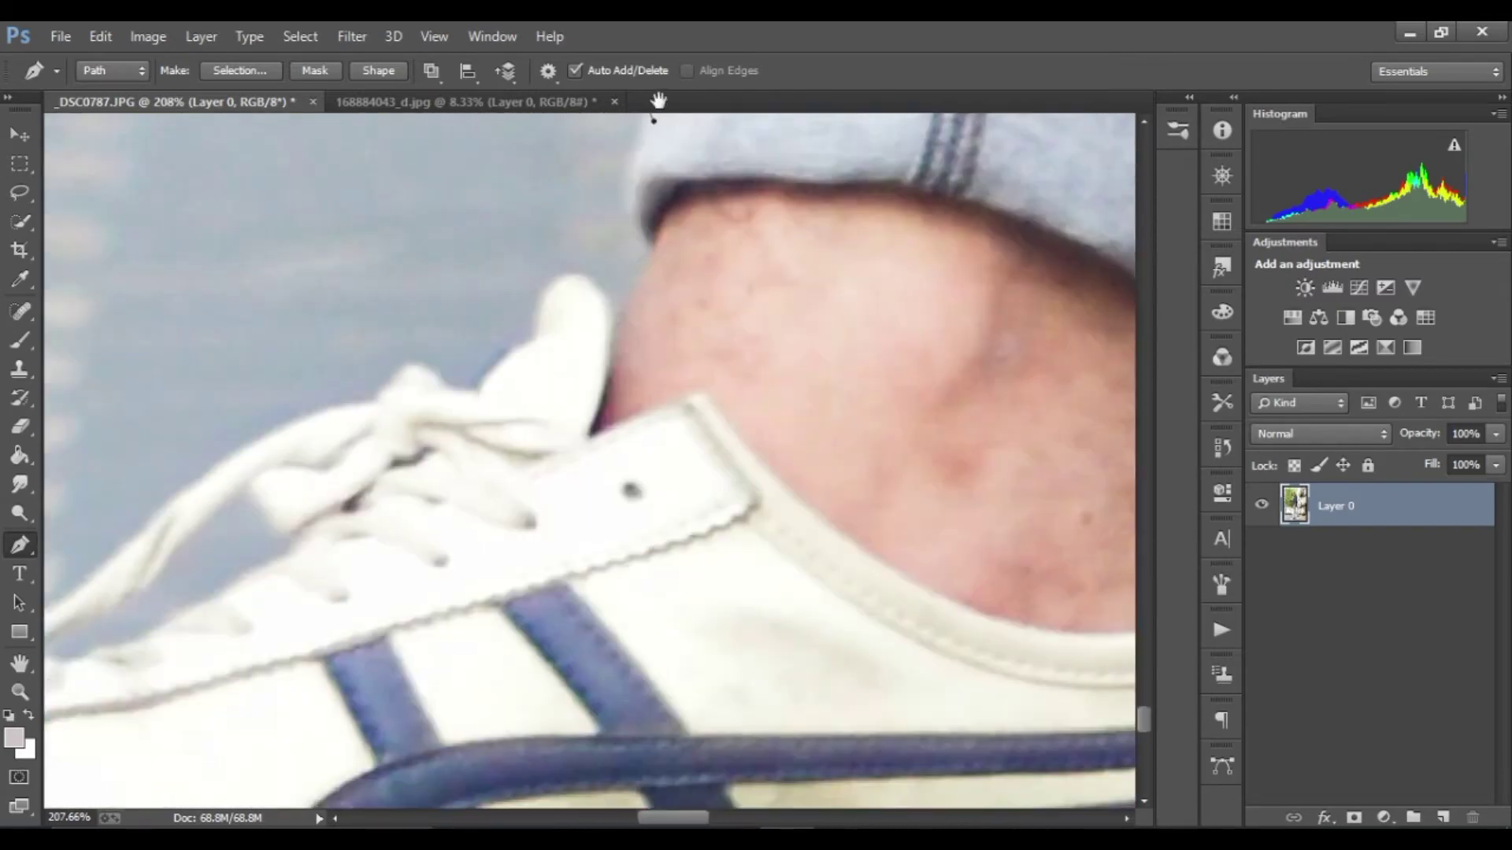
- Trace the shoe's tongue and laces toward the toe
left_click(623, 323)
left_click(596, 298)
left_click(486, 386)
left_click_drag(503, 415, 847, 309)
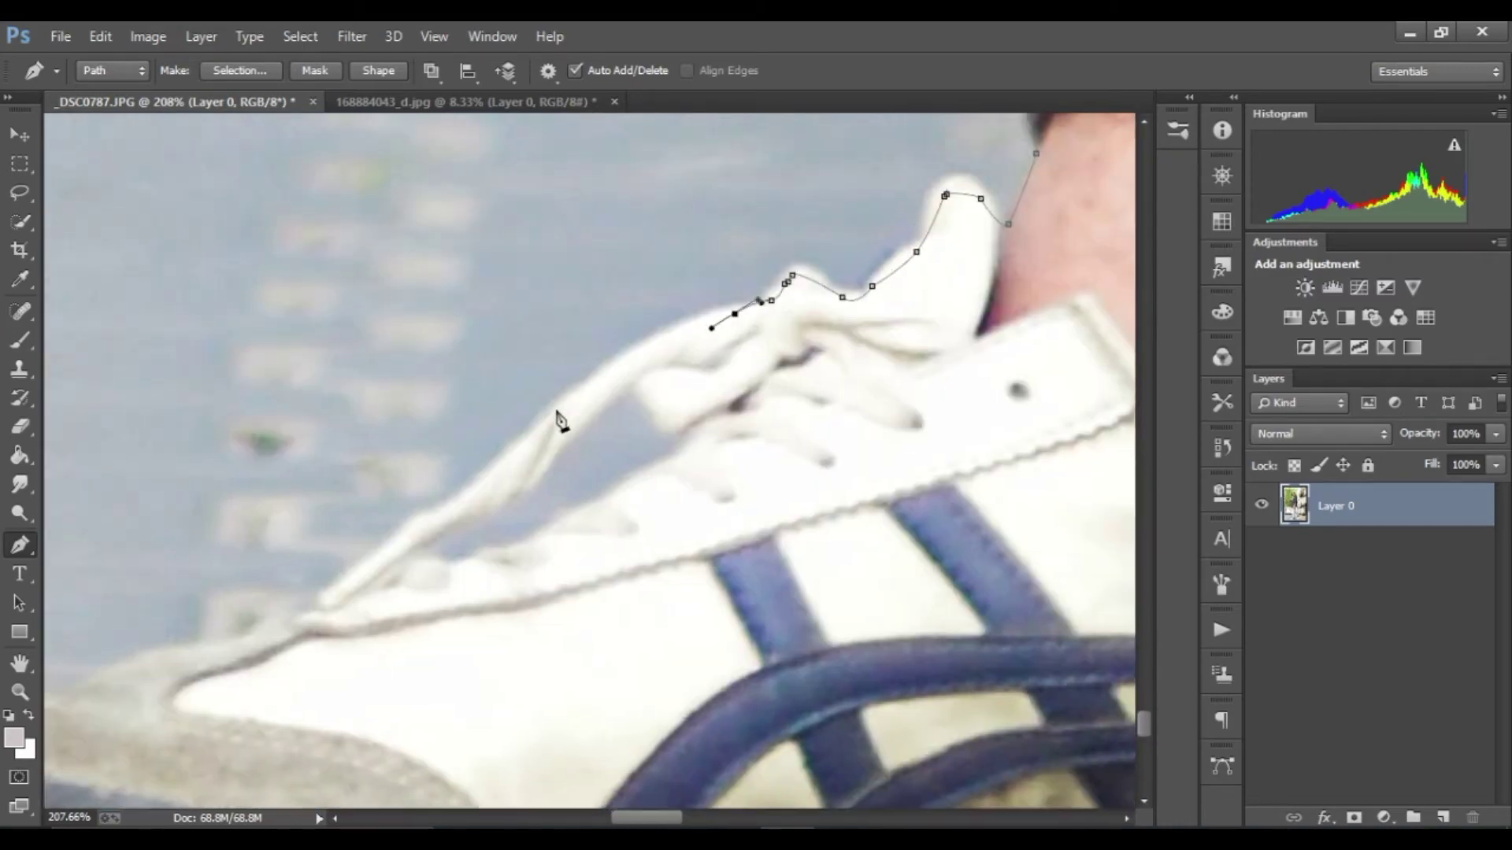
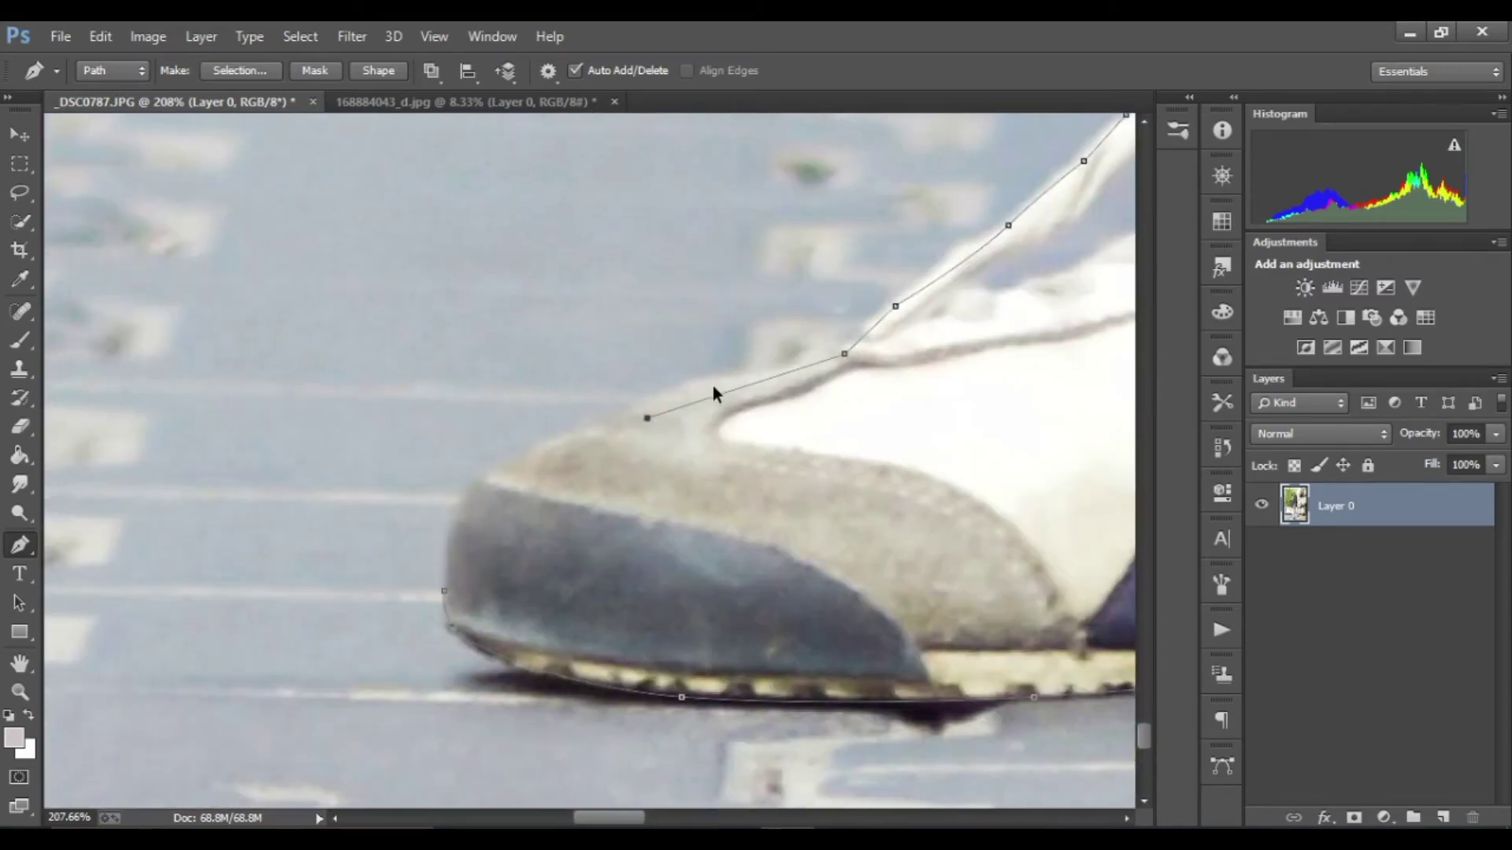
- Fit the photo on screen and convert the pen path around the man into a selection with Make Selection
key("ctrl+Return")
key("ctrl+0")
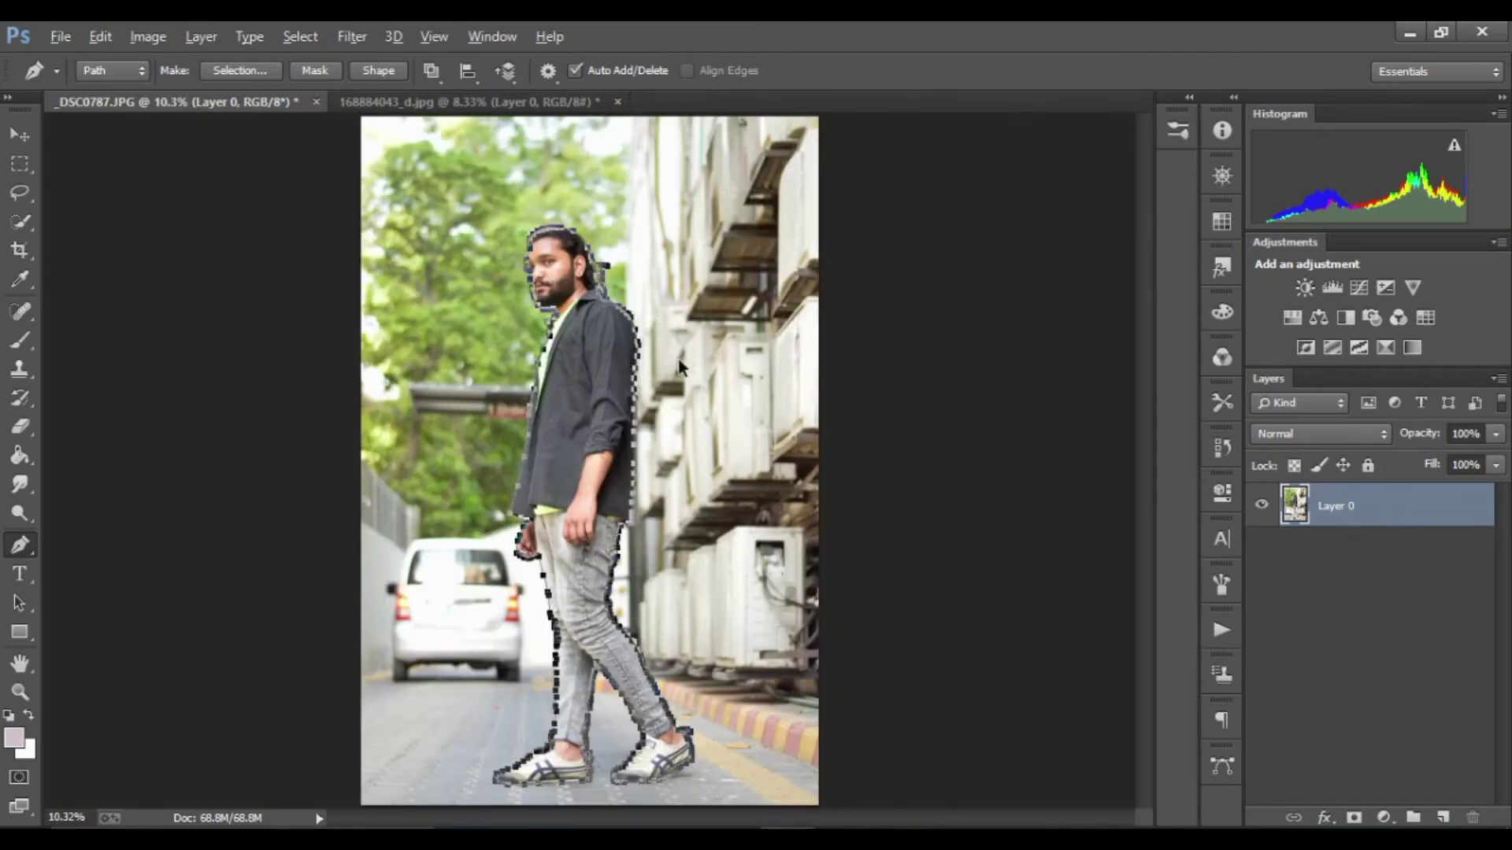
scroll(679, 365, "up", 1)
scroll(681, 364, "down", 1)
scroll(682, 364, "up", 1)
scroll(685, 364, "down", 1)
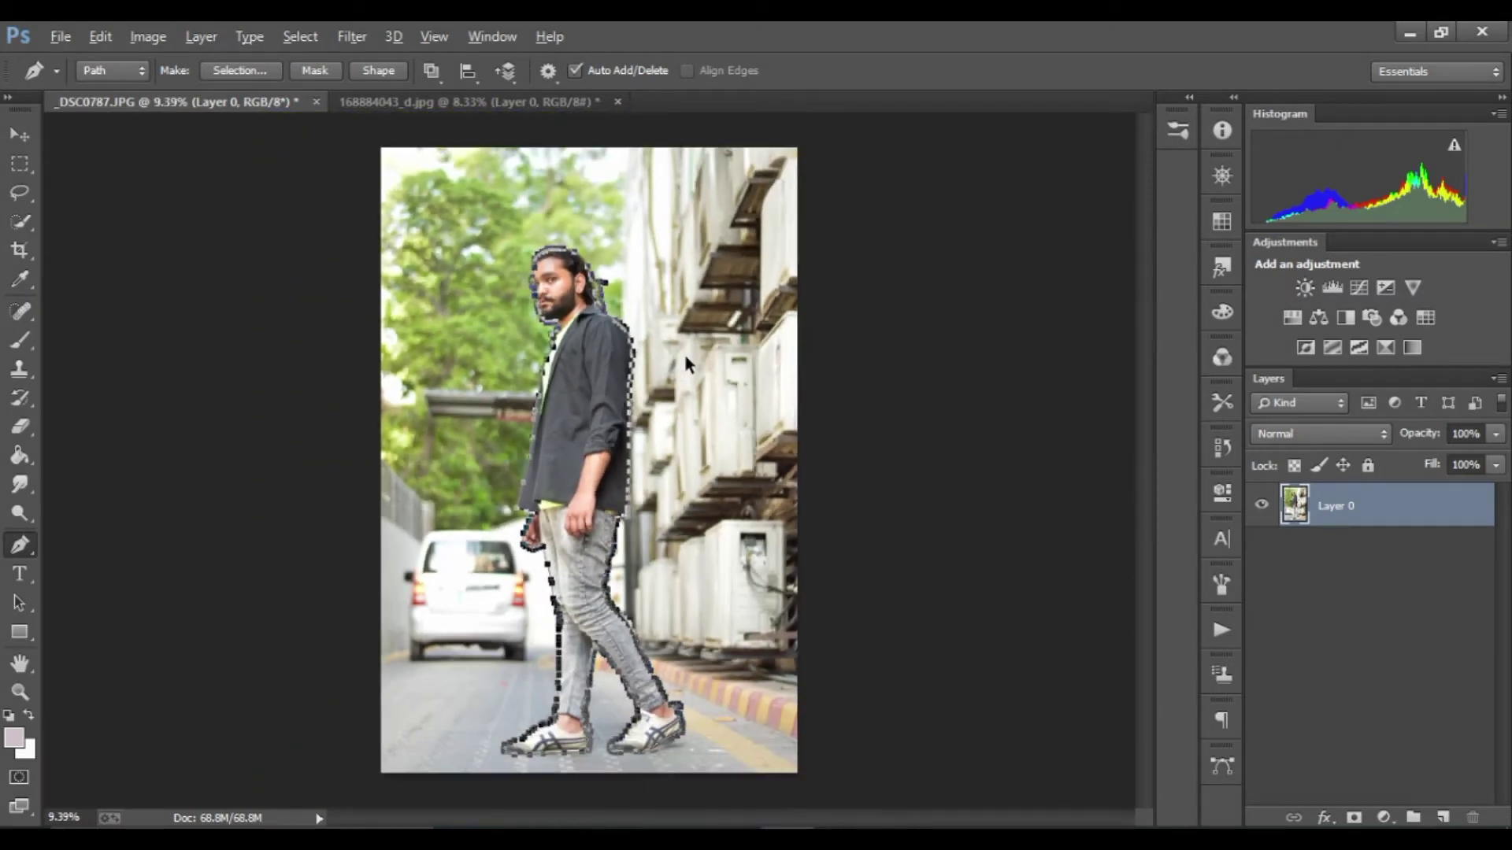
scroll(685, 364, "up", 1)
right_click(565, 356)
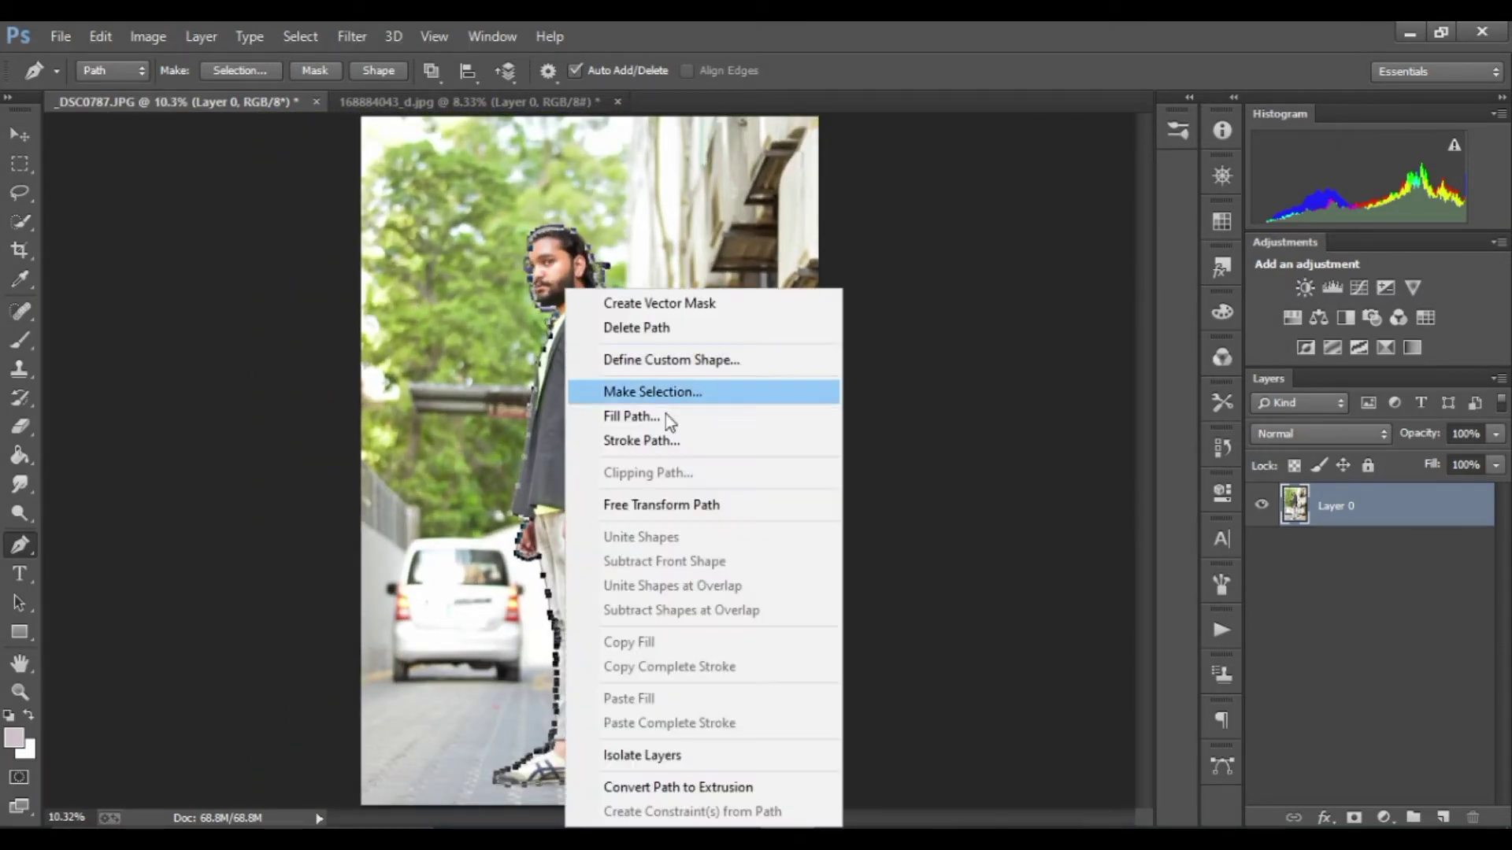
left_click(673, 391)
left_click(838, 260)
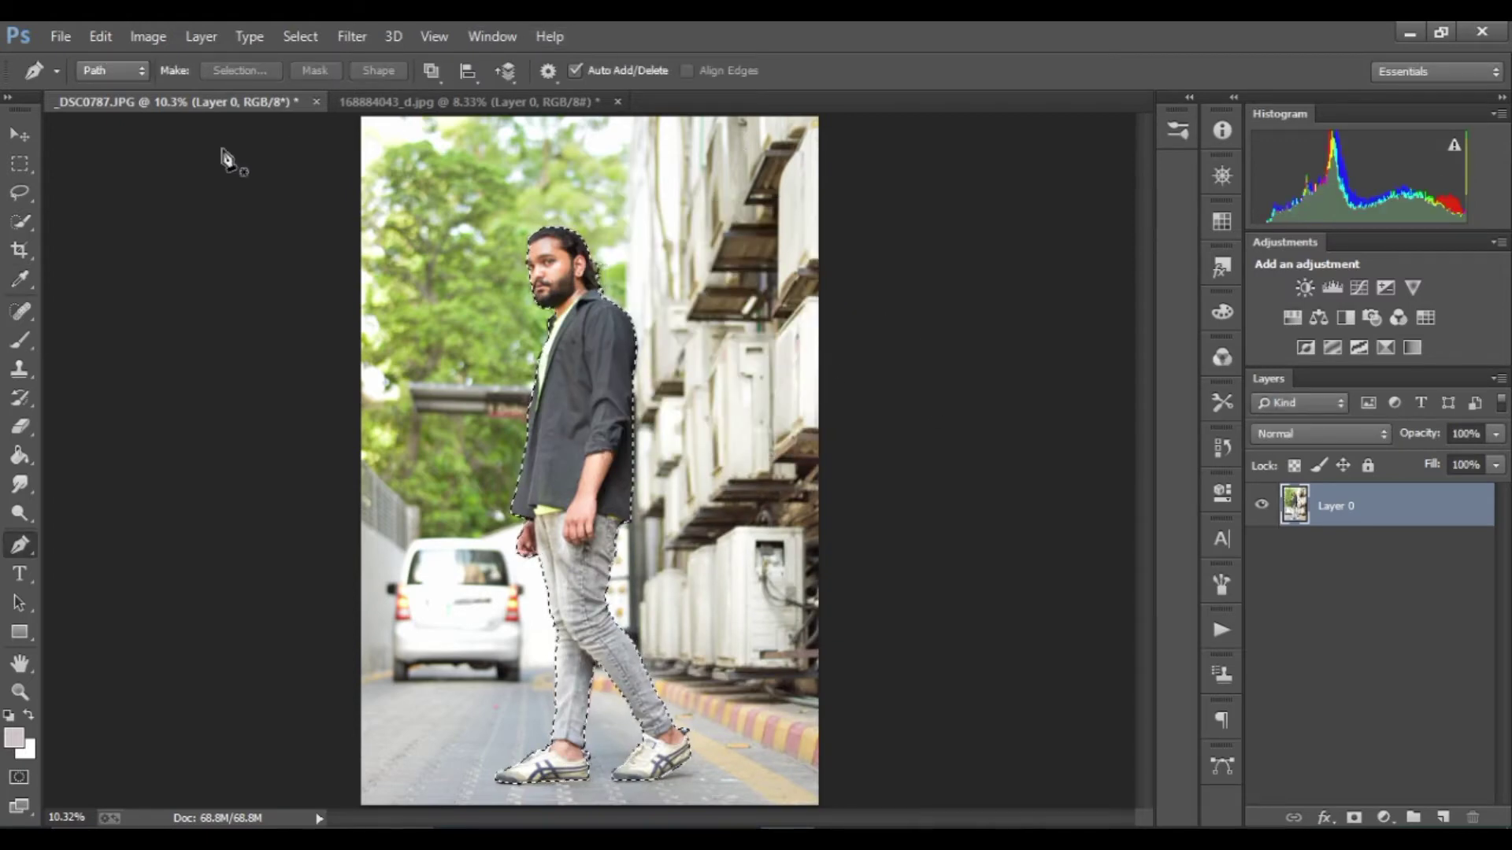
left_click(19, 221)
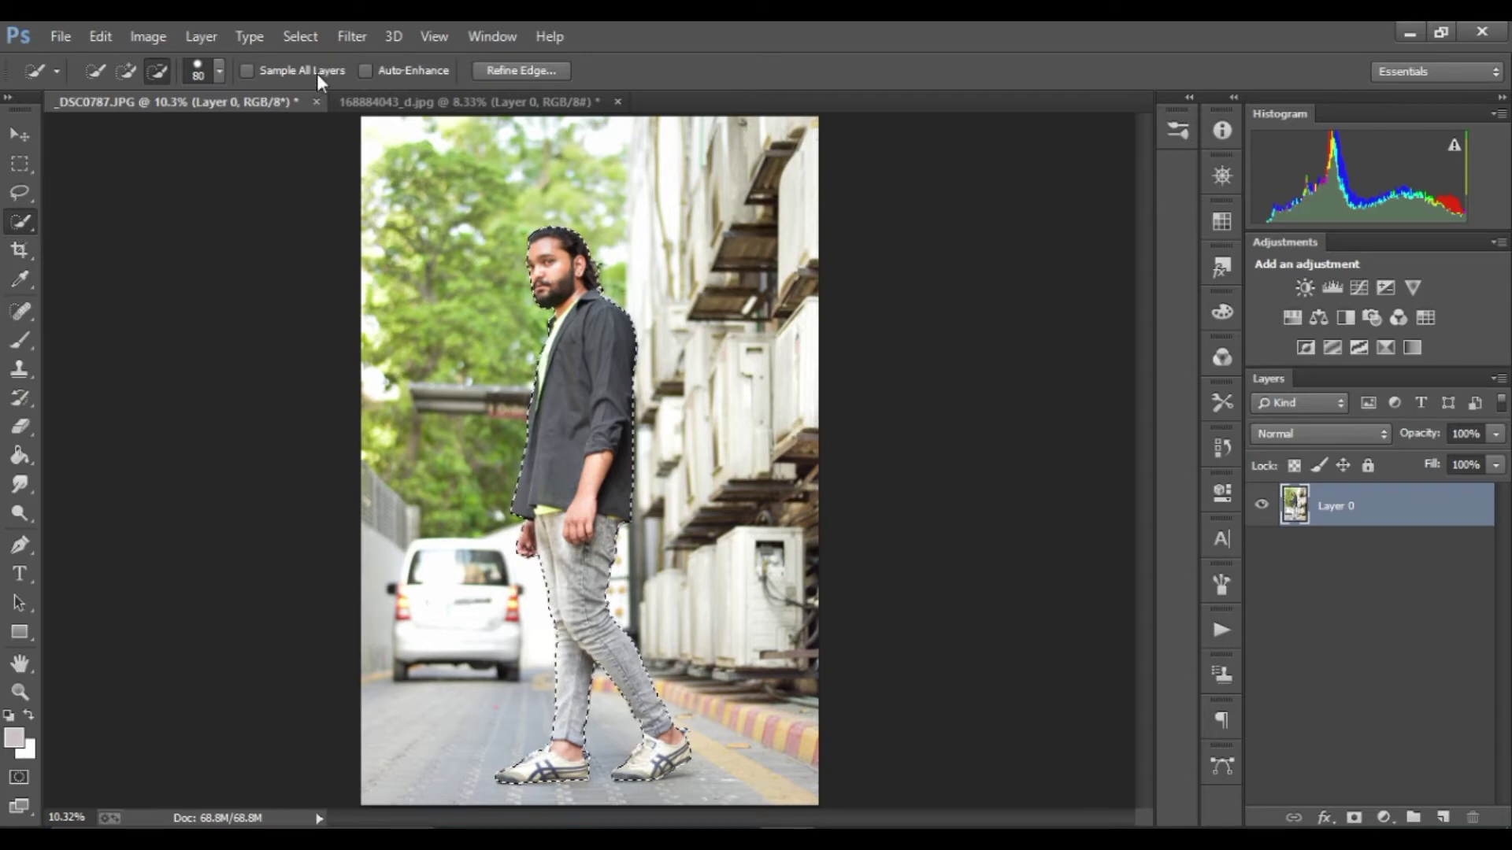
- Open Refine Edge for the selection and zoom in to inspect the jacket and hair edges
left_click(526, 69)
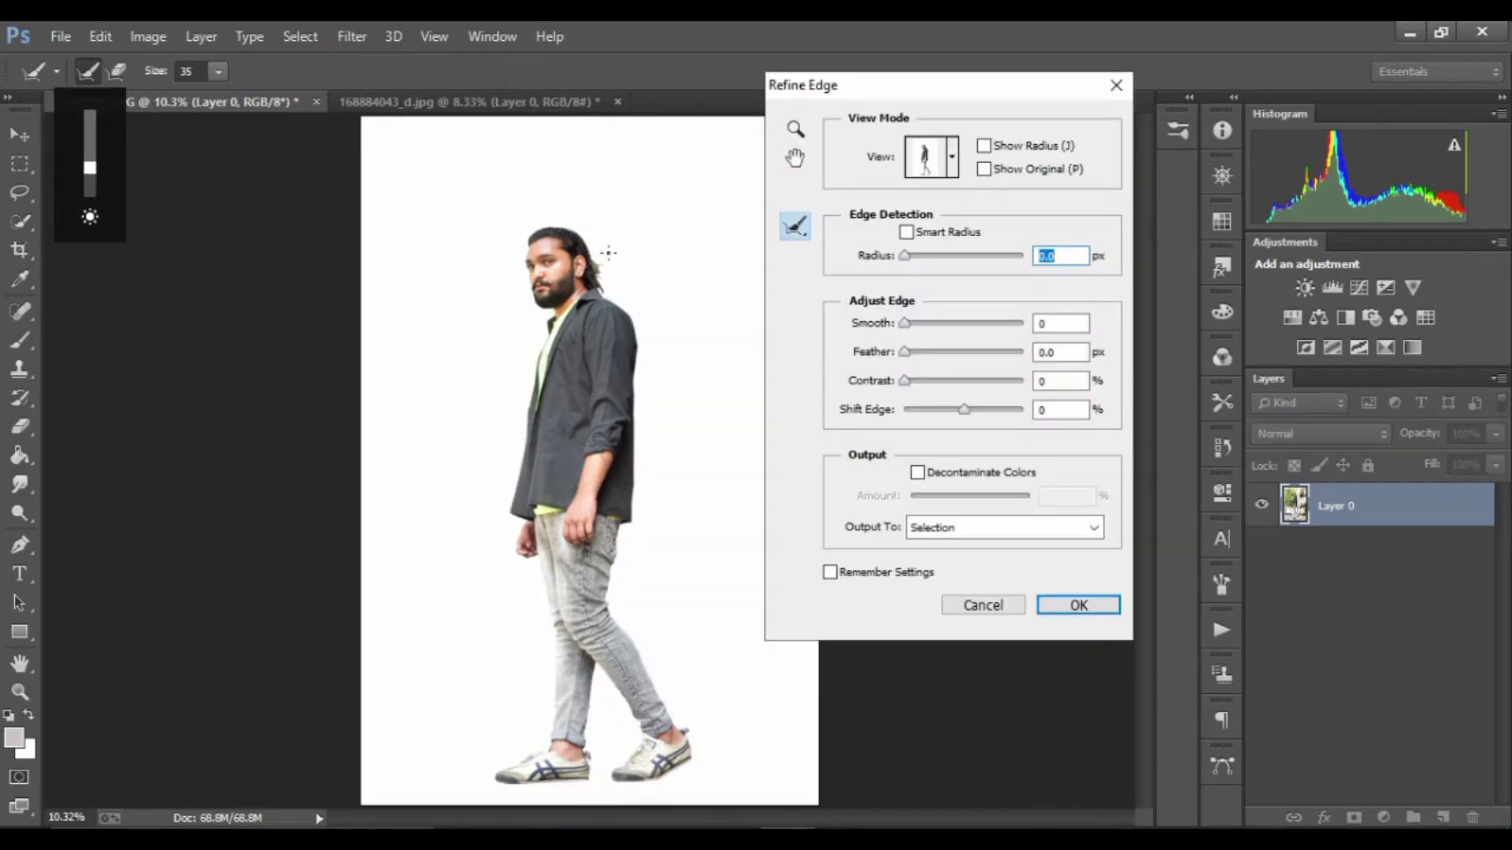
double_click(795, 128)
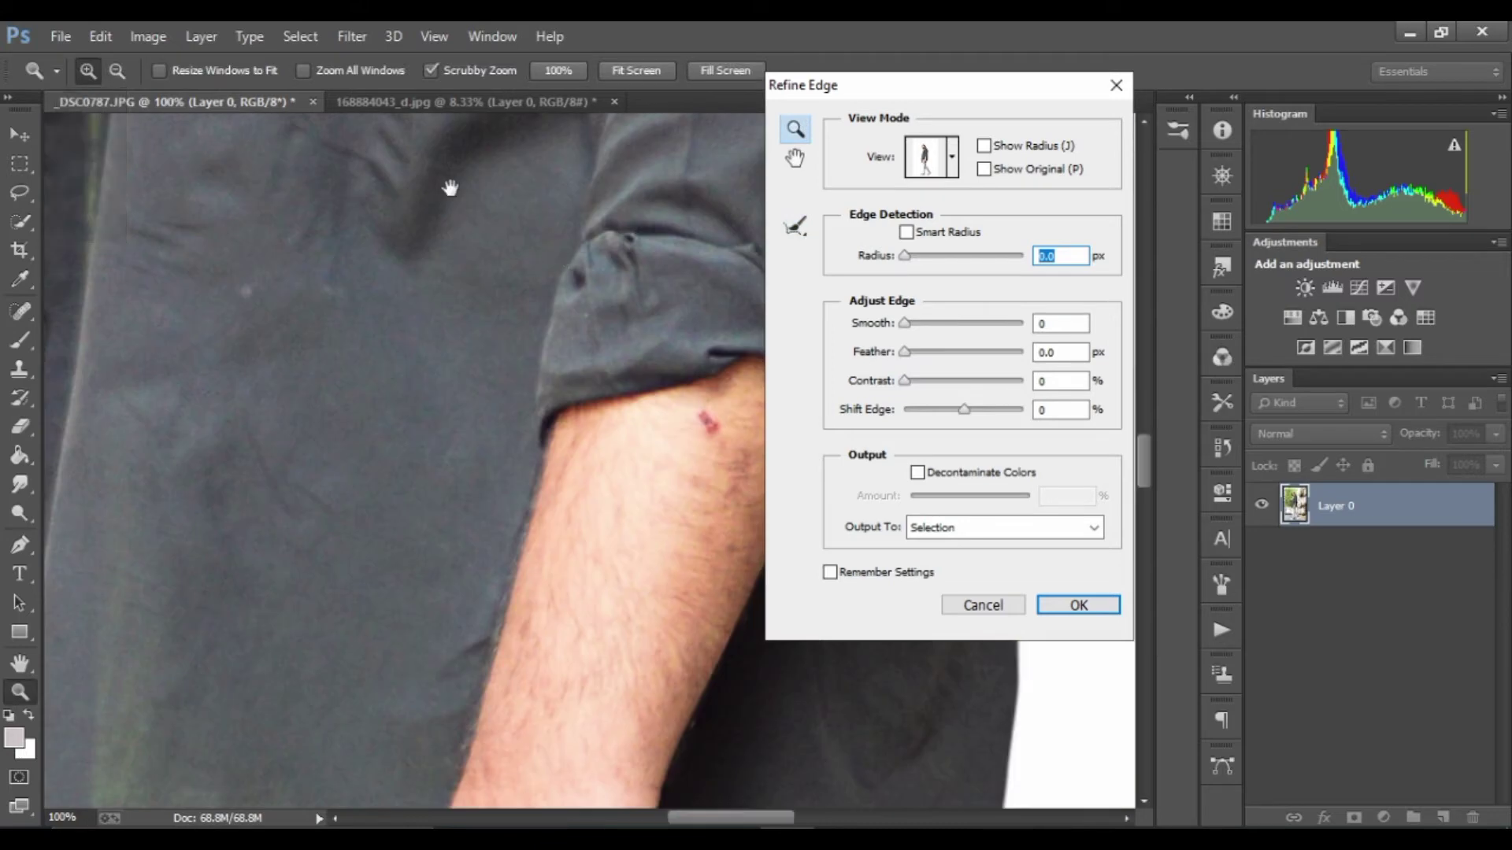
left_click_drag(452, 189, 423, 338)
scroll(423, 338, "up", 5)
scroll(499, 304, "up", 3)
scroll(499, 337, "up", 5)
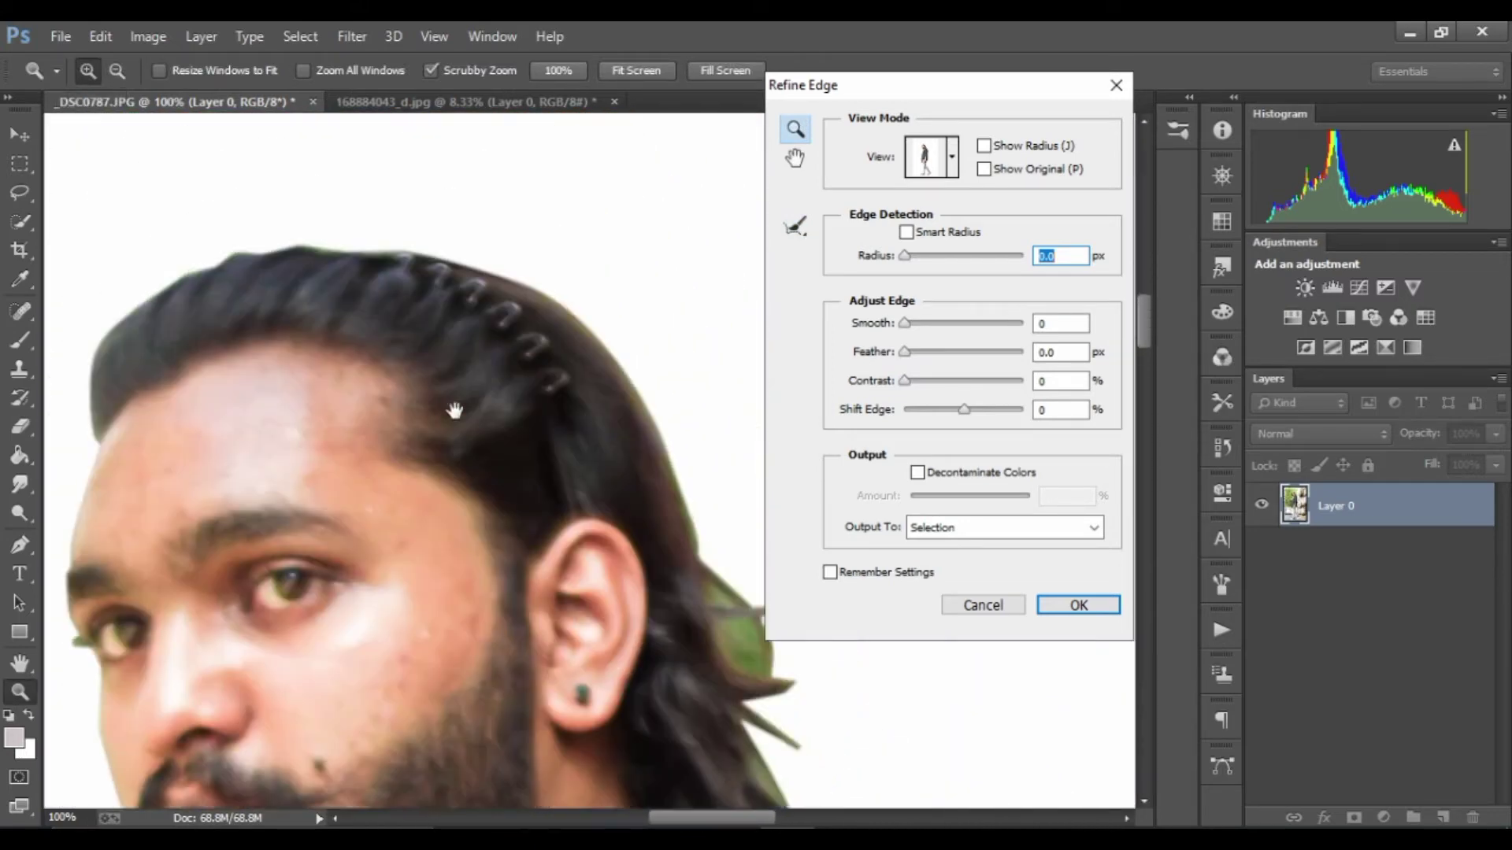
scroll(456, 412, "up", 5)
scroll(452, 465, "up", 2)
key("ctrl+plus")
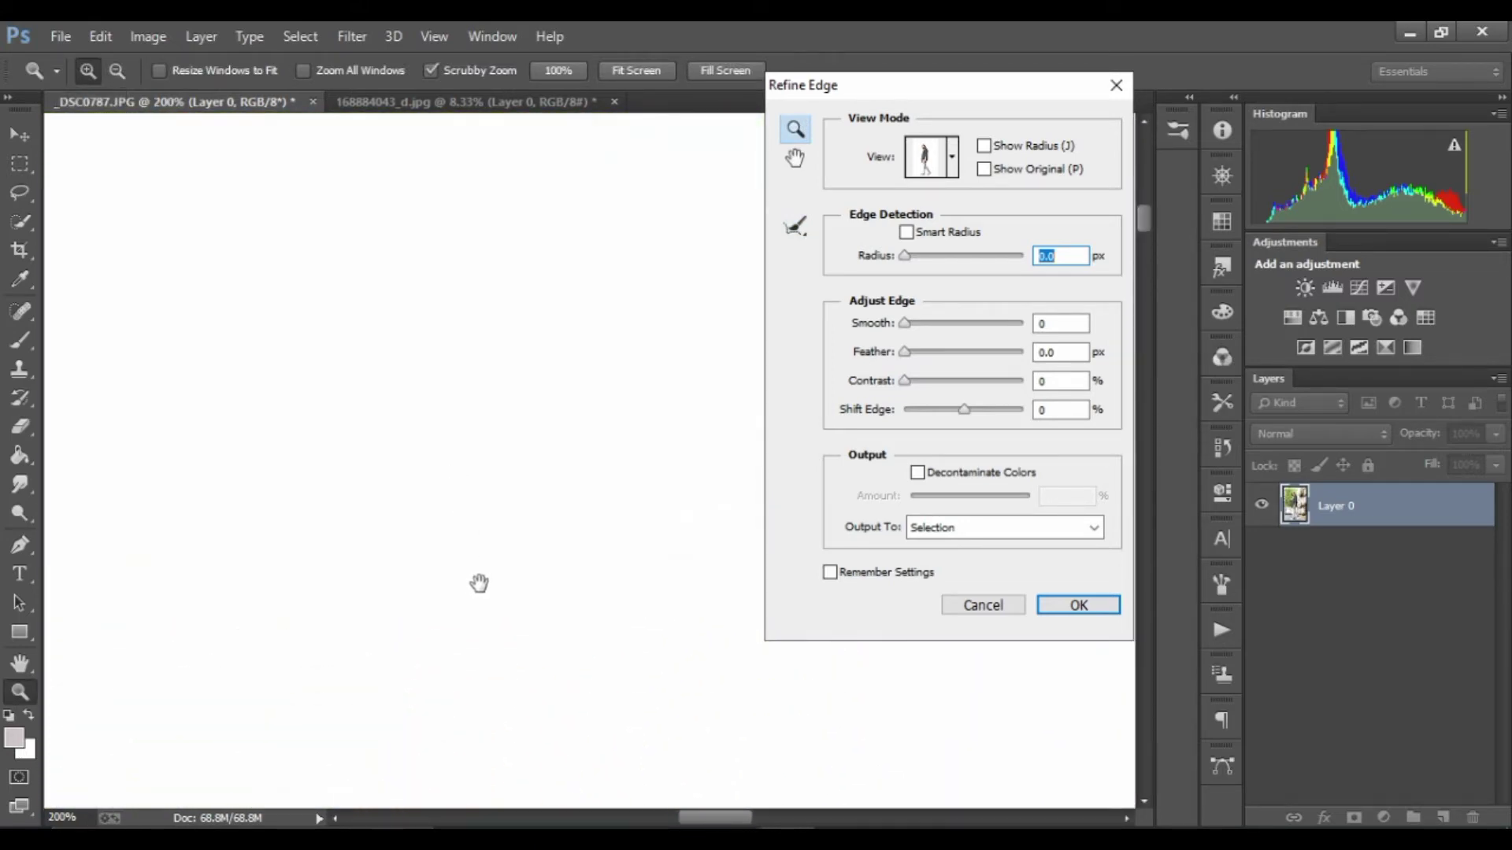
scroll(461, 441, "down", 2)
scroll(456, 287, "down", 3)
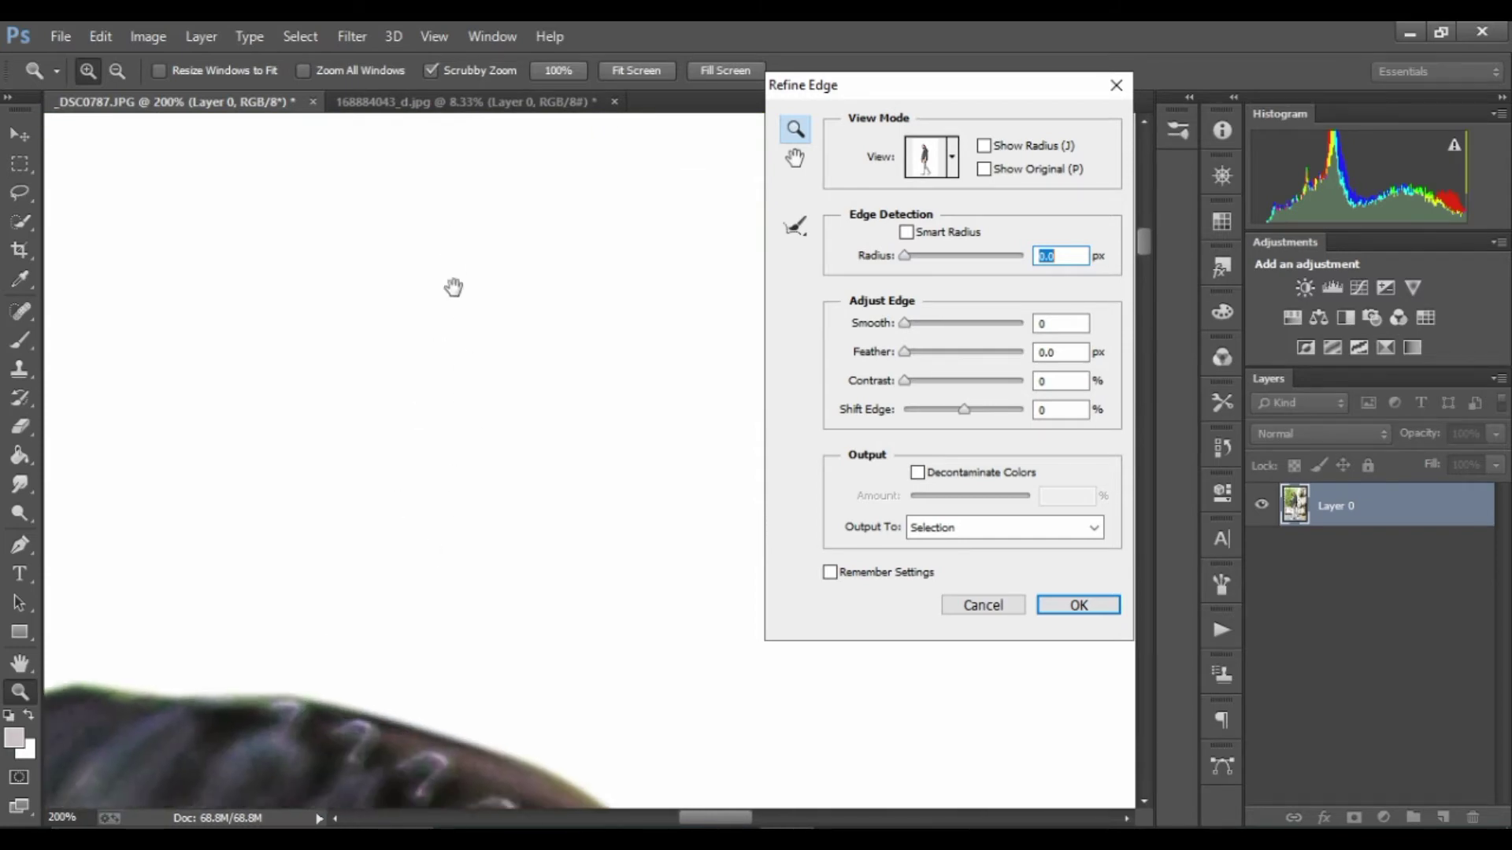
scroll(440, 225, "down", 5)
left_click_drag(440, 224, 372, 178)
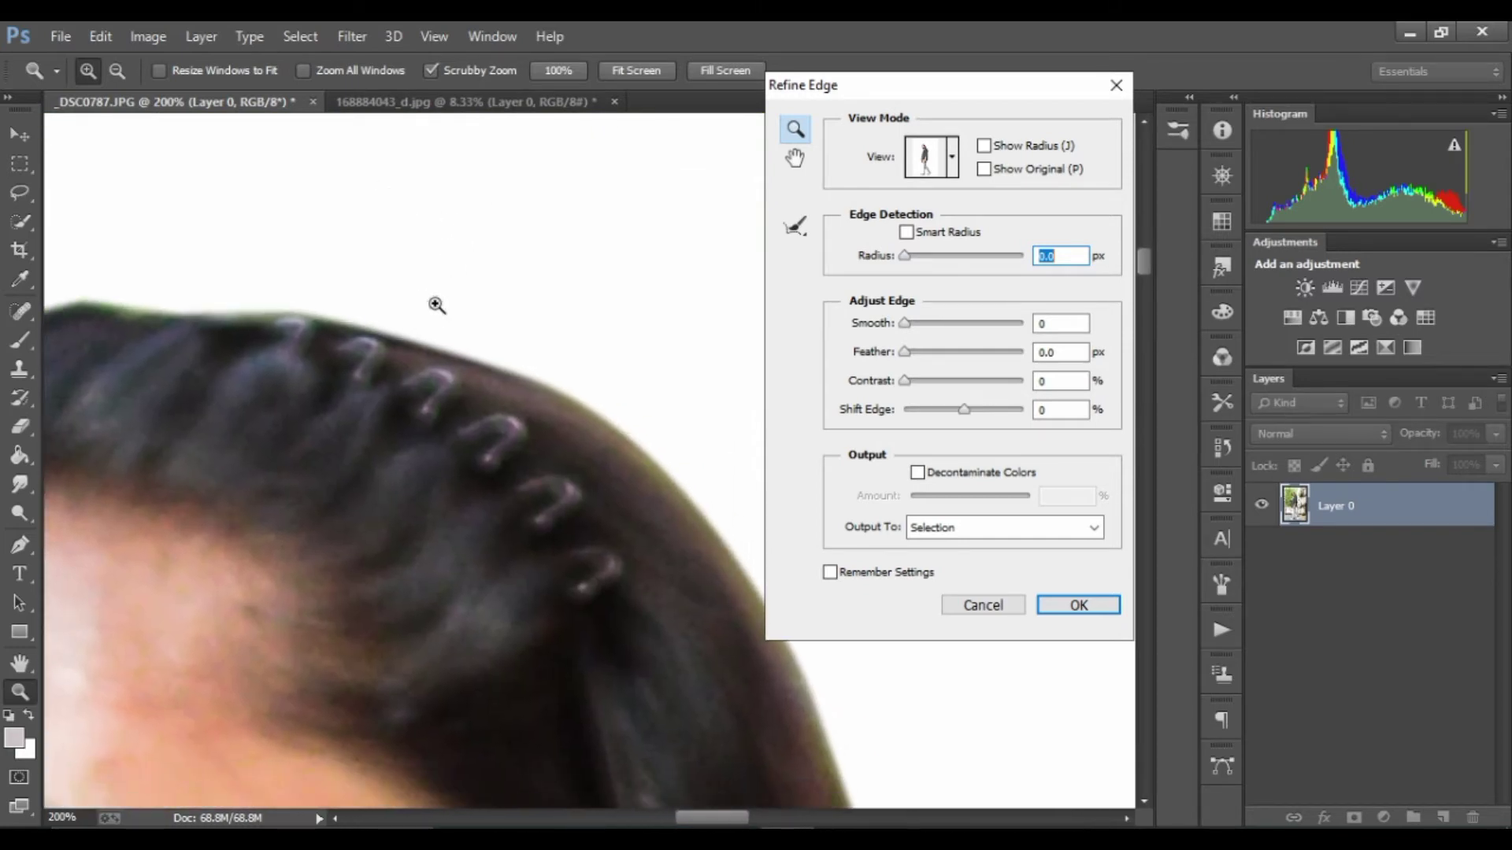
left_click(450, 344, "alt")
left_click(449, 344, "alt")
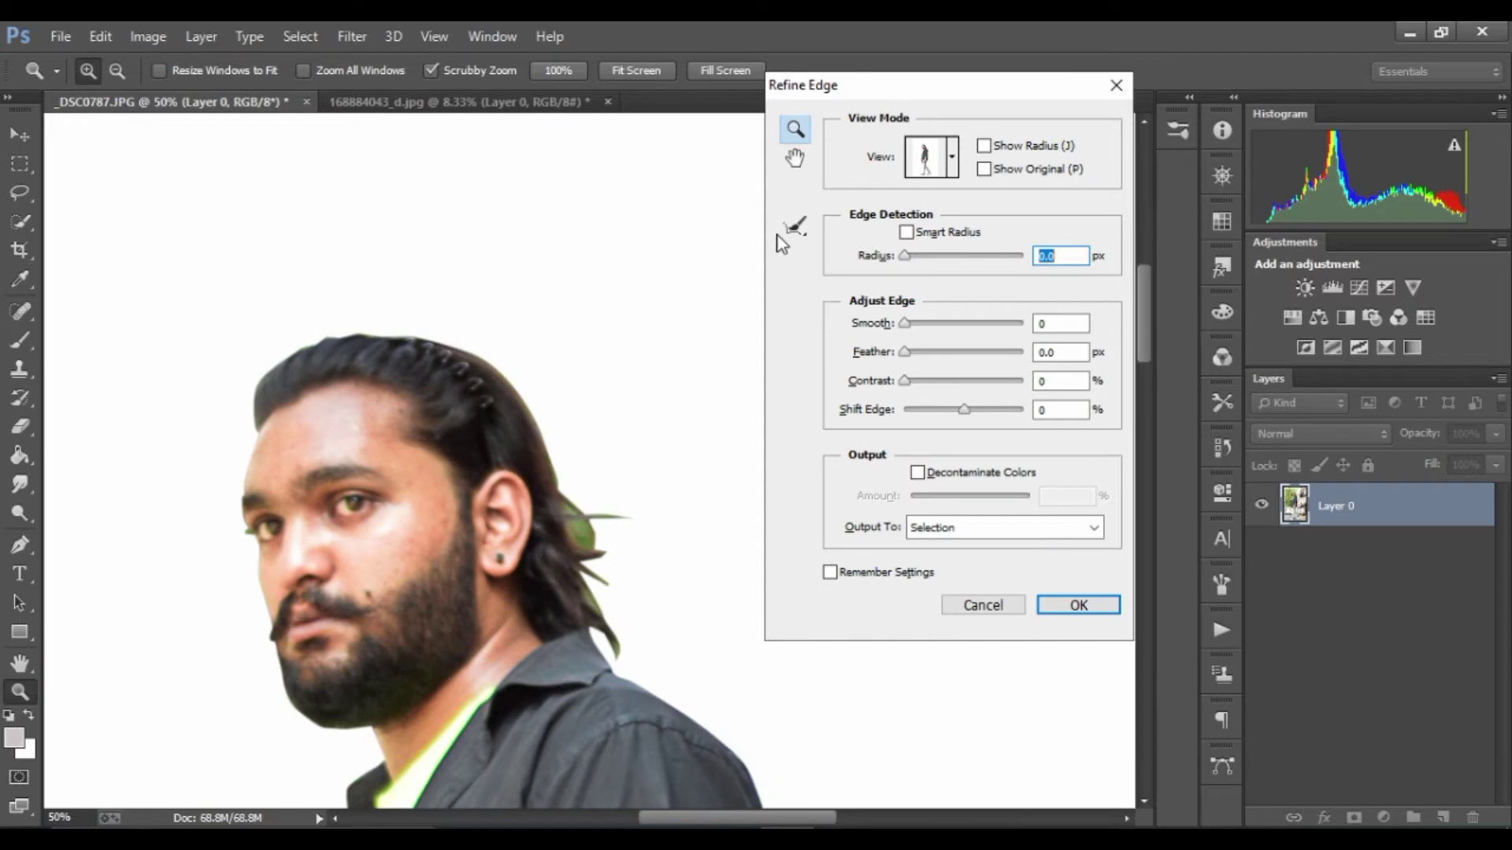
- Brush Refine Radius along the hair strands, erase it from the chin, and apply
left_click(796, 227)
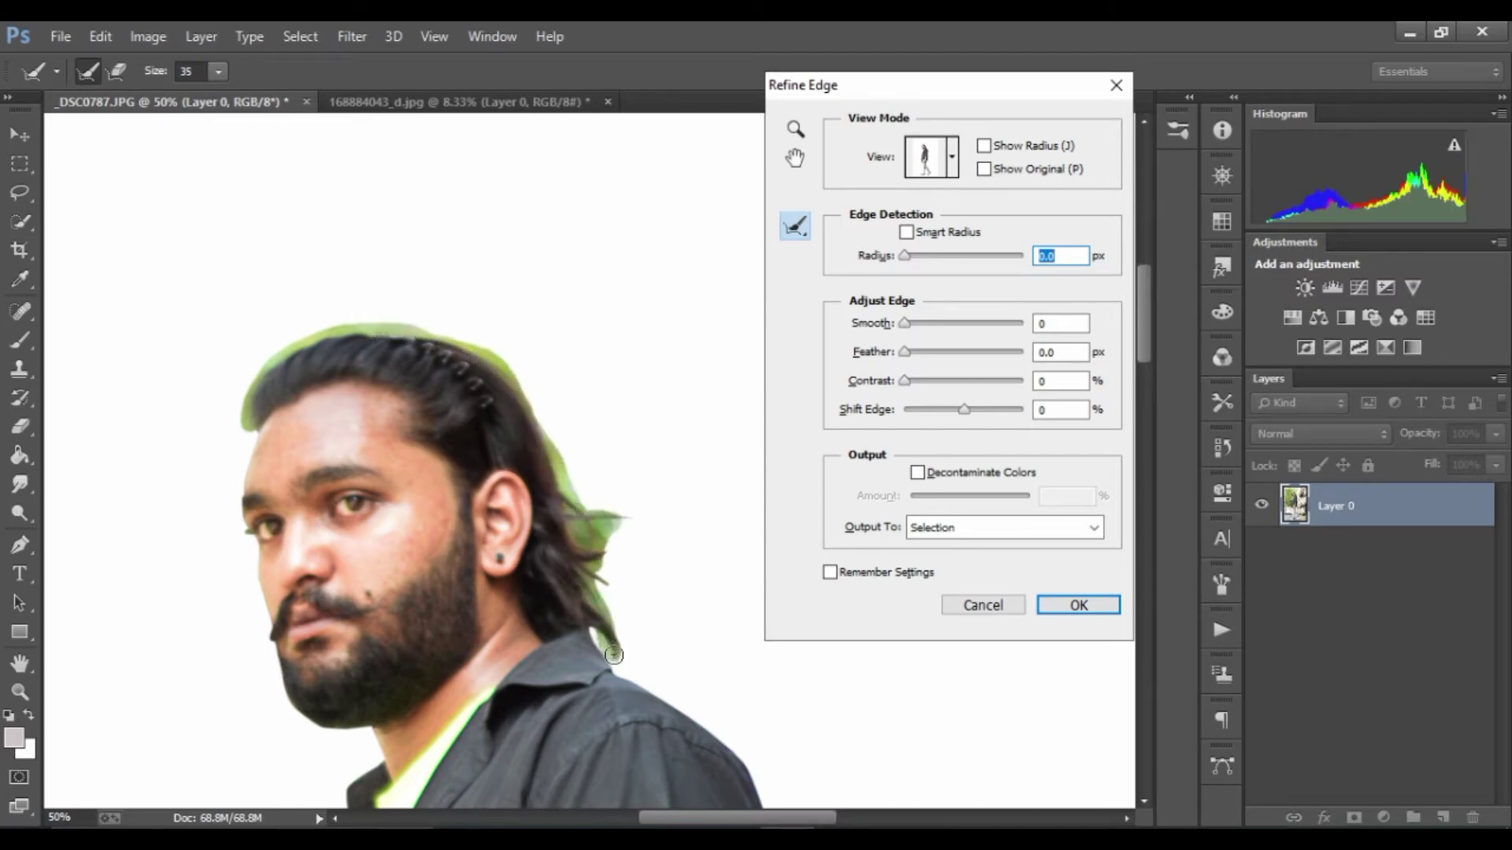
left_click_drag(597, 614, 608, 585)
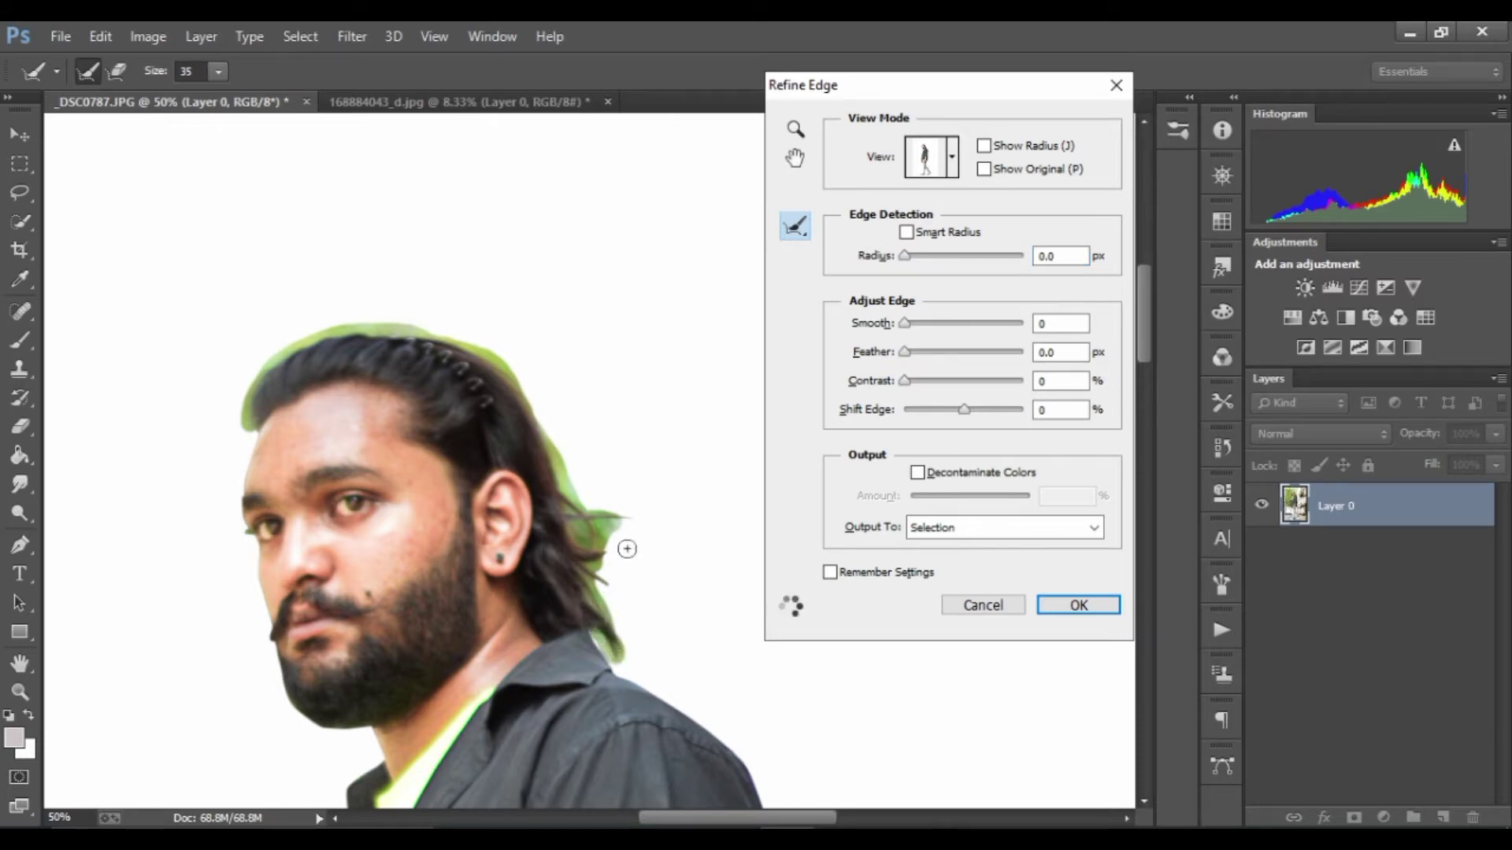
left_click_drag(468, 569, 451, 323)
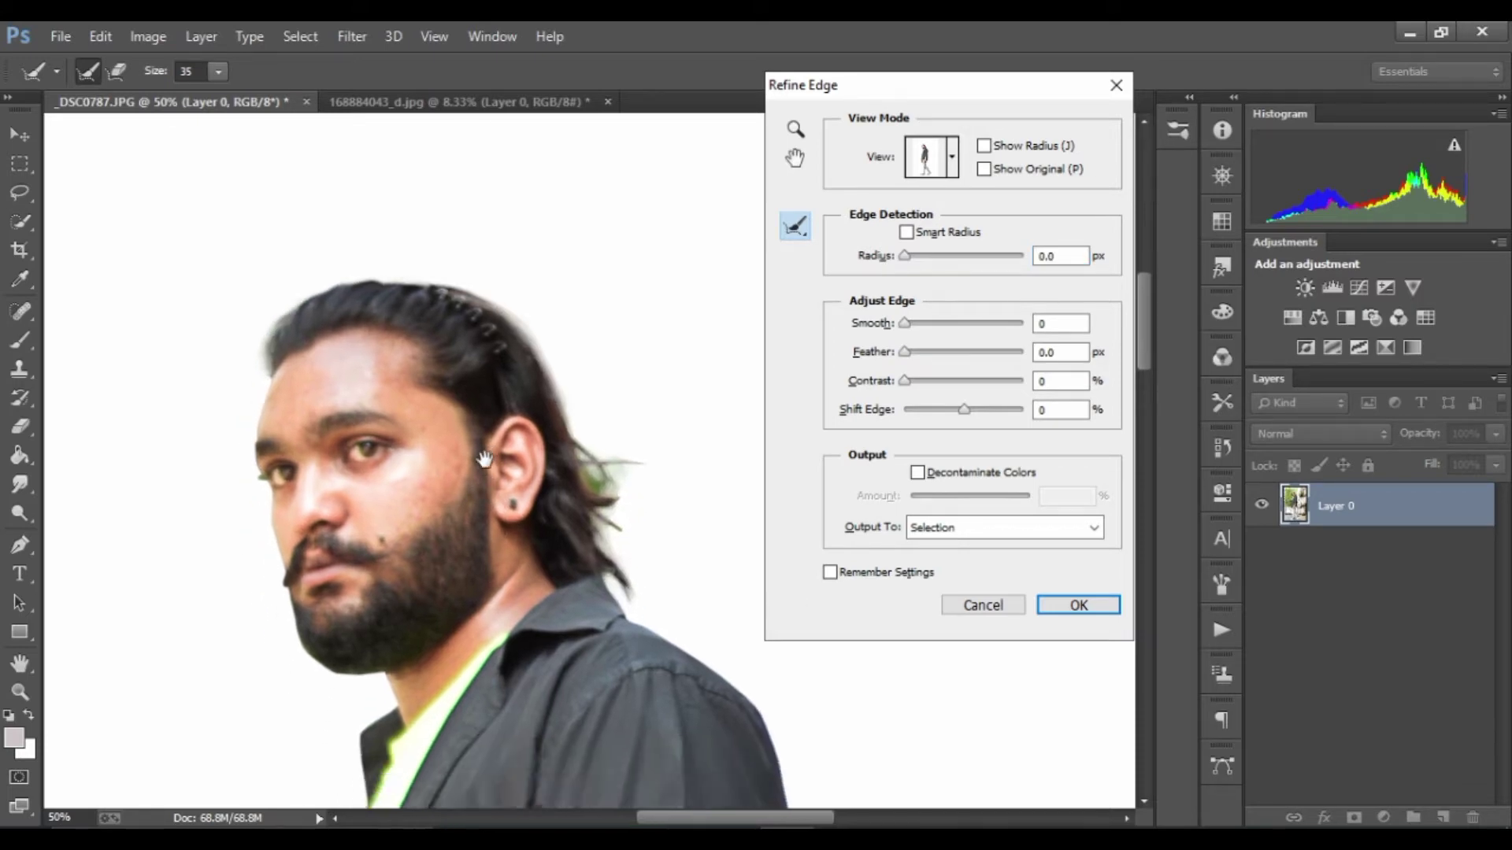
mouse_move(236, 447)
left_mouse_down()
mouse_move(358, 465)
mouse_move(291, 432)
mouse_move(418, 544)
mouse_move(409, 490)
left_mouse_up()
scroll(411, 441, "up", 2)
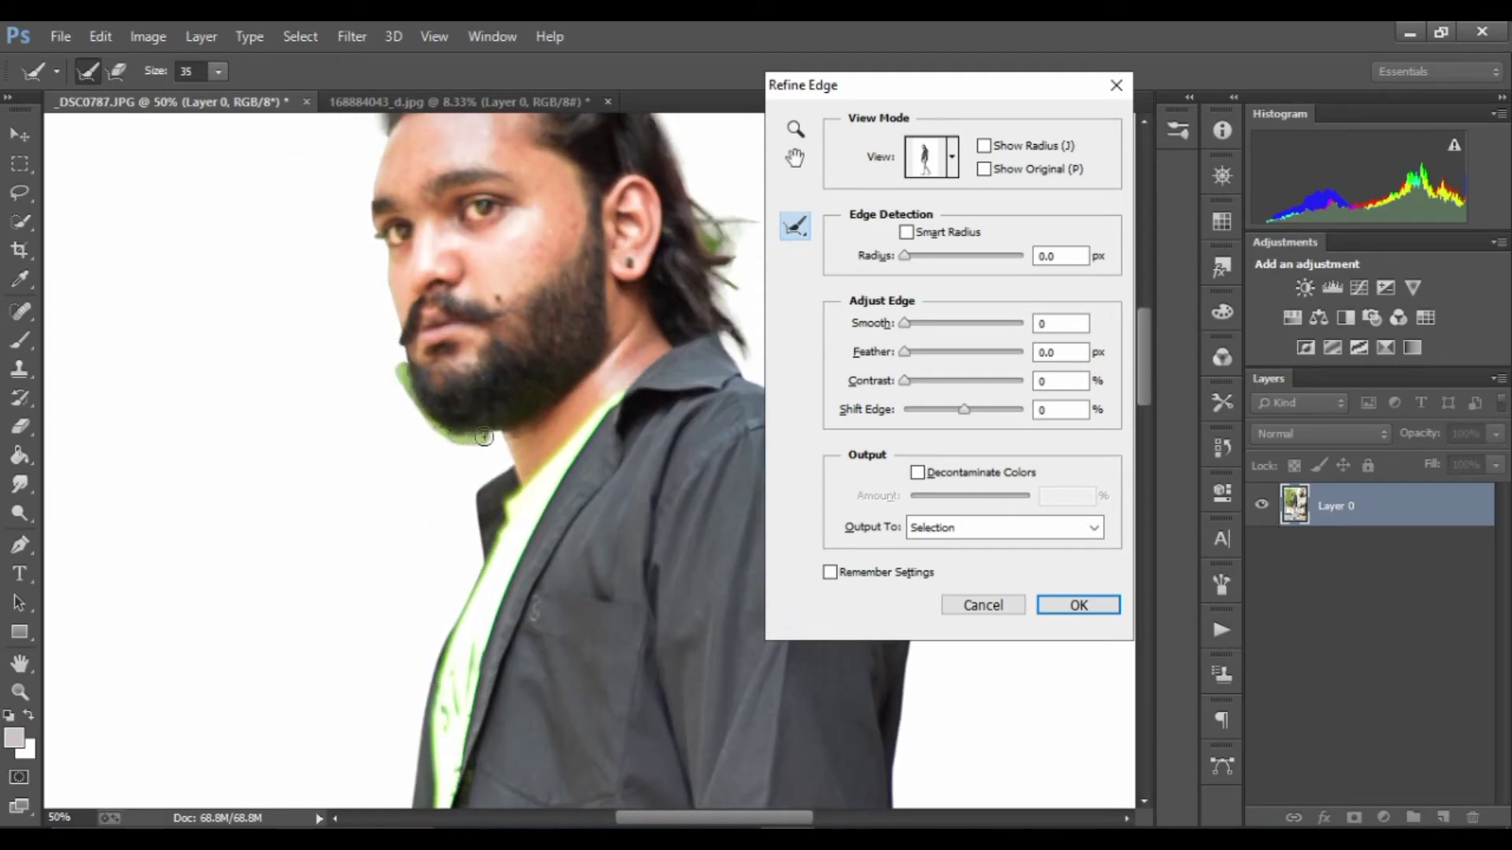
left_click(506, 502, "alt")
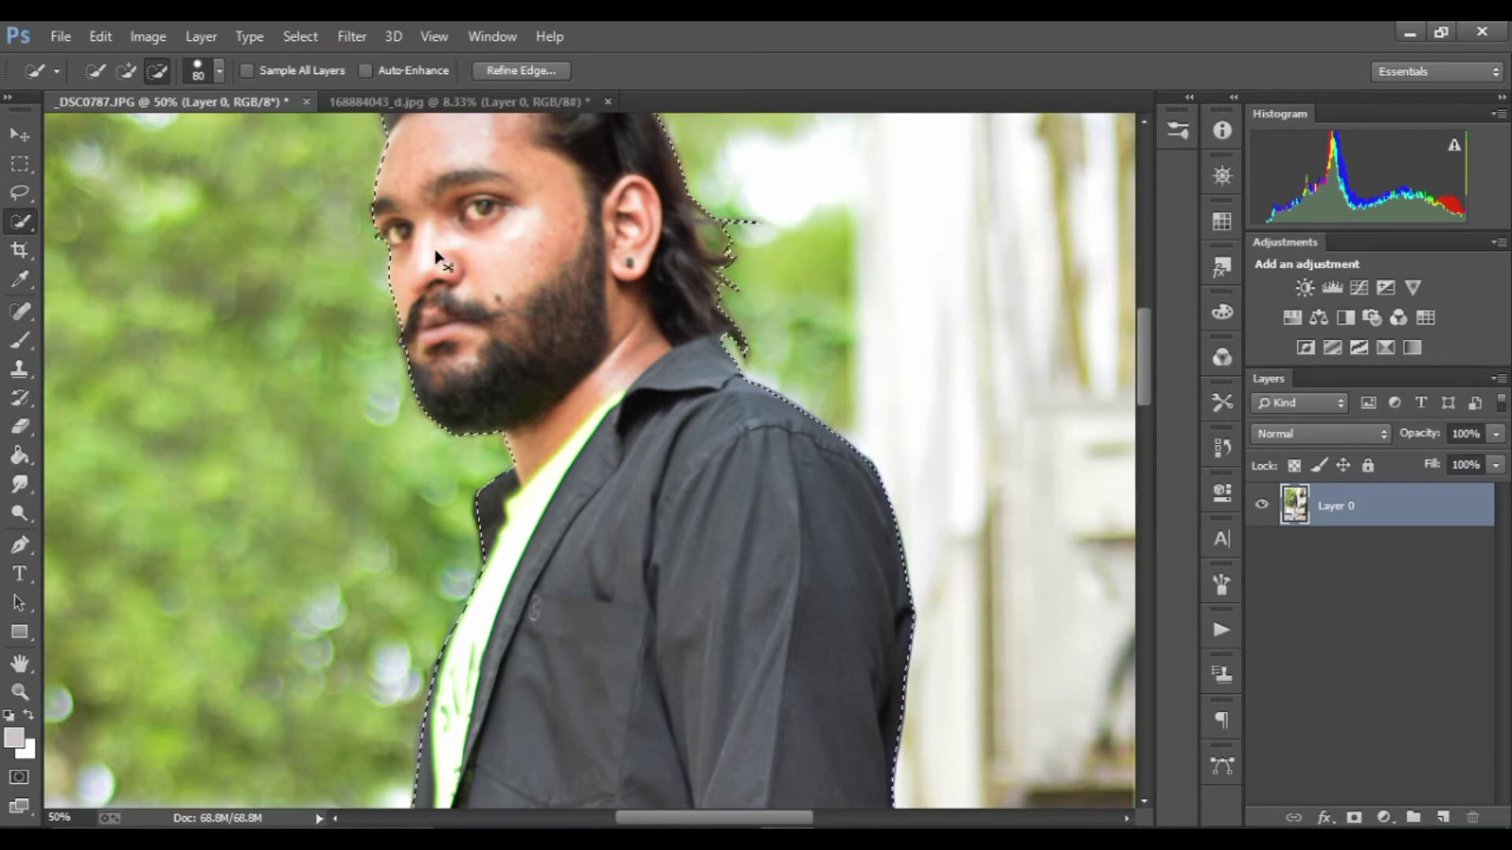
- Copy the cut-out man to a new layer and drag him into the bridge street scene
key("ctrl+j")
scroll(465, 411, "down", 1)
scroll(465, 411, "down", 3)
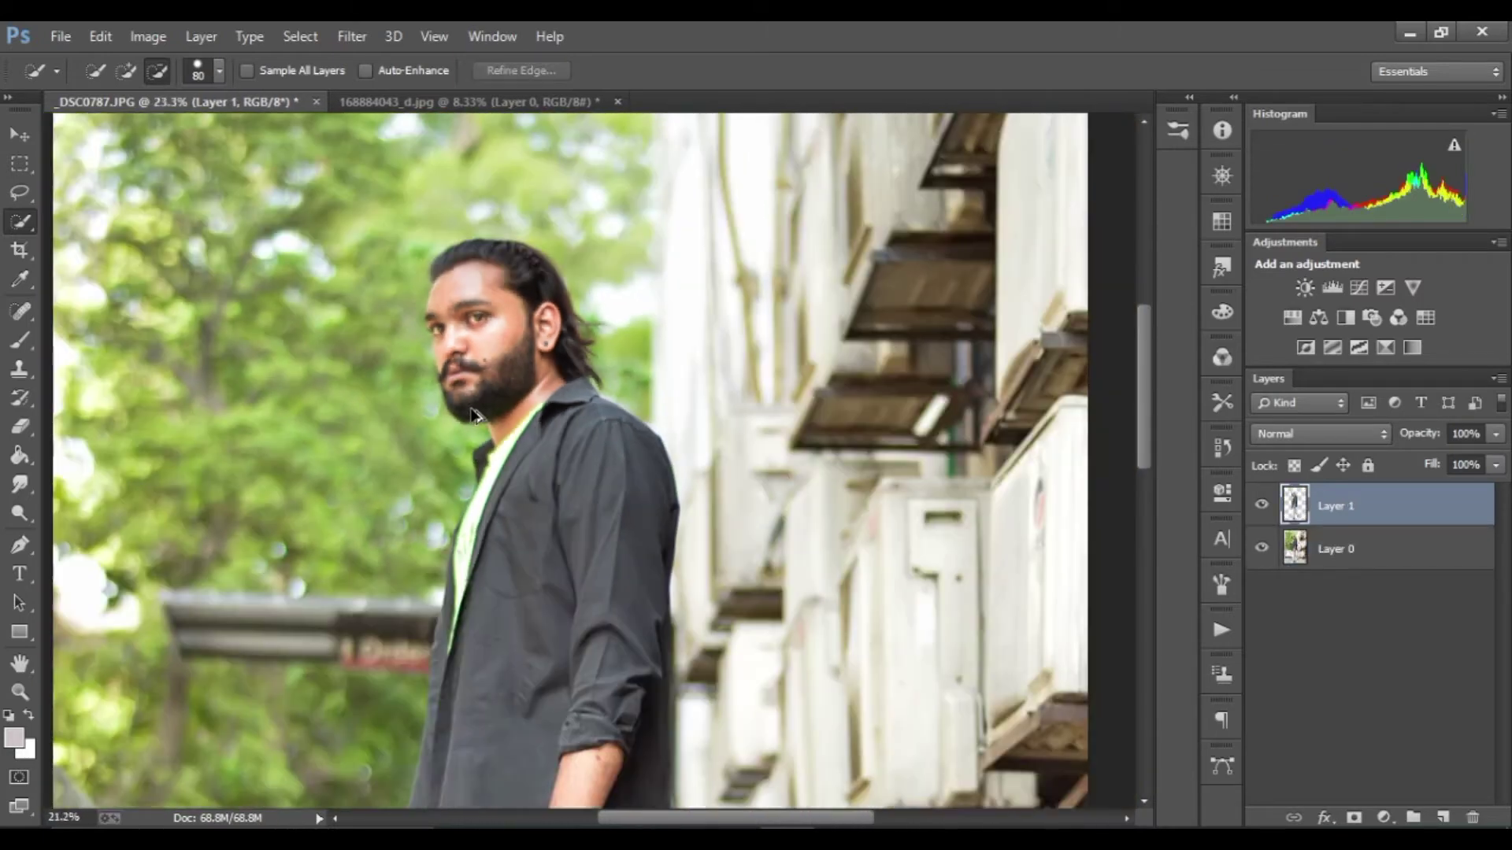
scroll(473, 412, "down", 3)
scroll(472, 412, "up", 1)
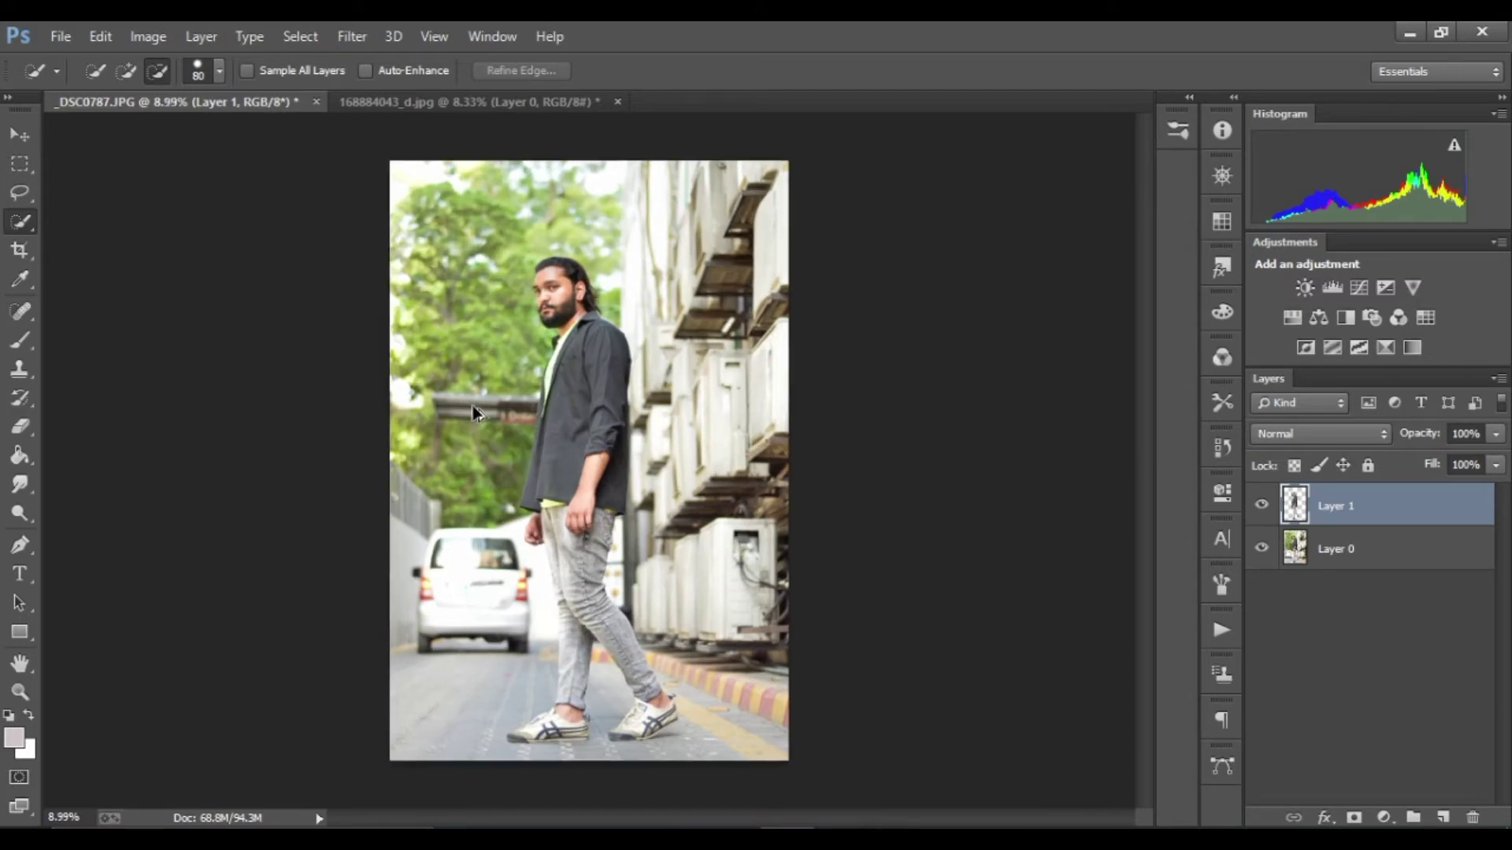
scroll(641, 423, "down", 1)
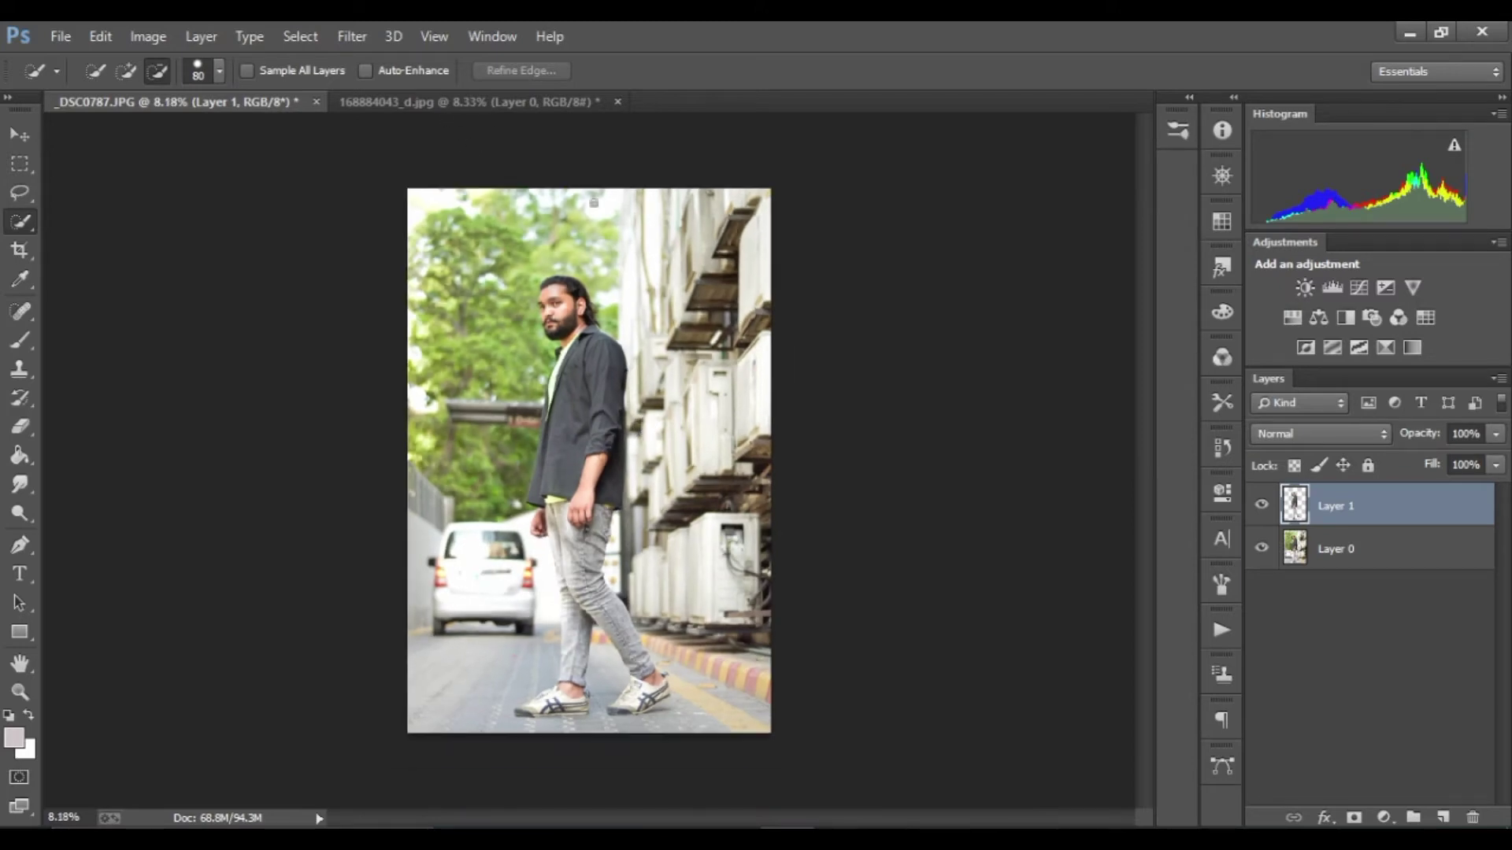
left_click(21, 134)
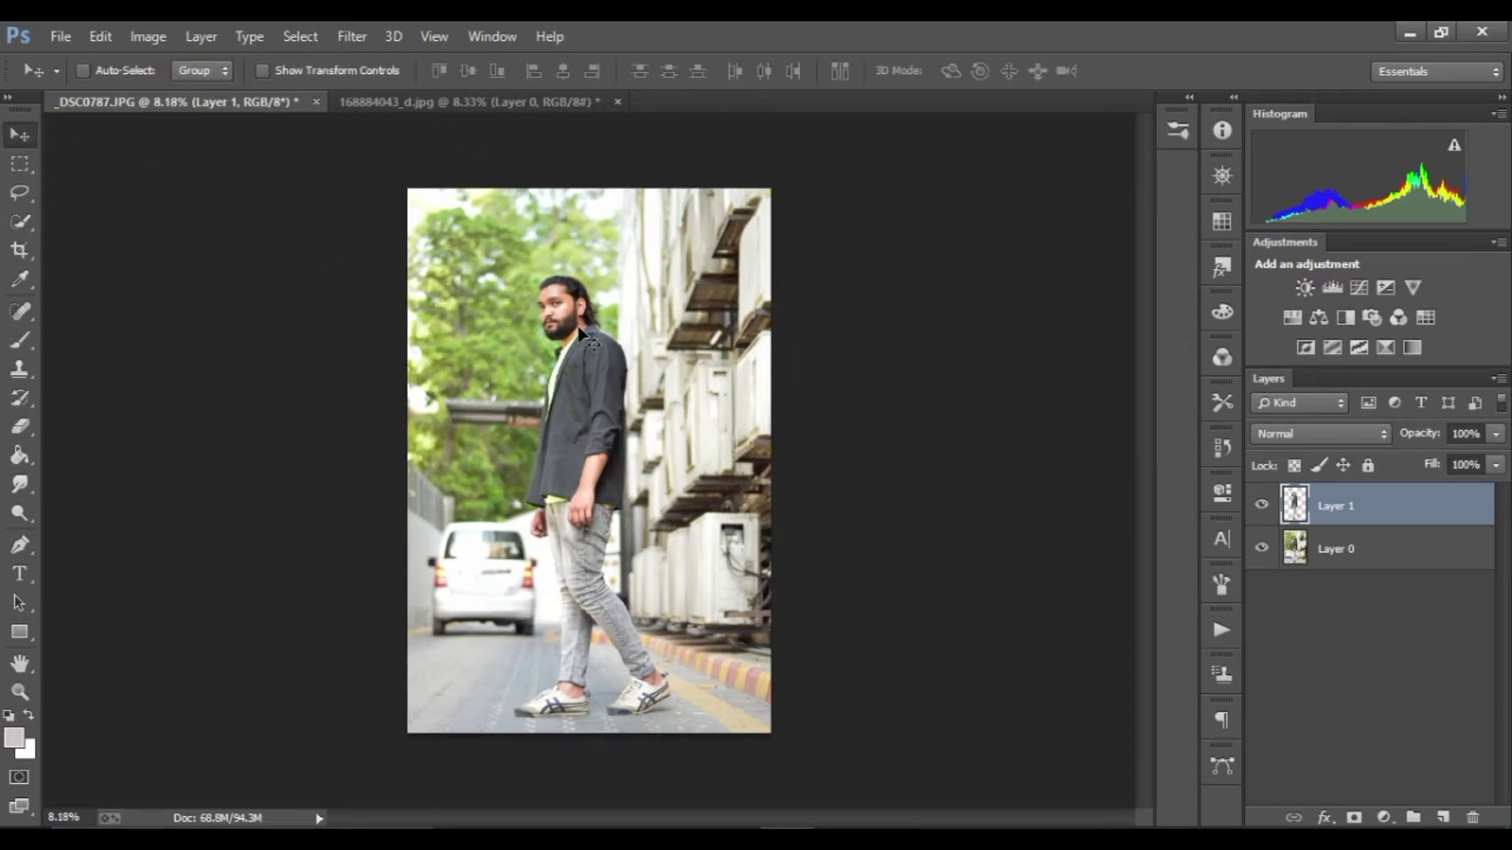
mouse_move(518, 161)
left_mouse_down()
mouse_move(507, 114)
mouse_move(602, 510)
left_mouse_up()
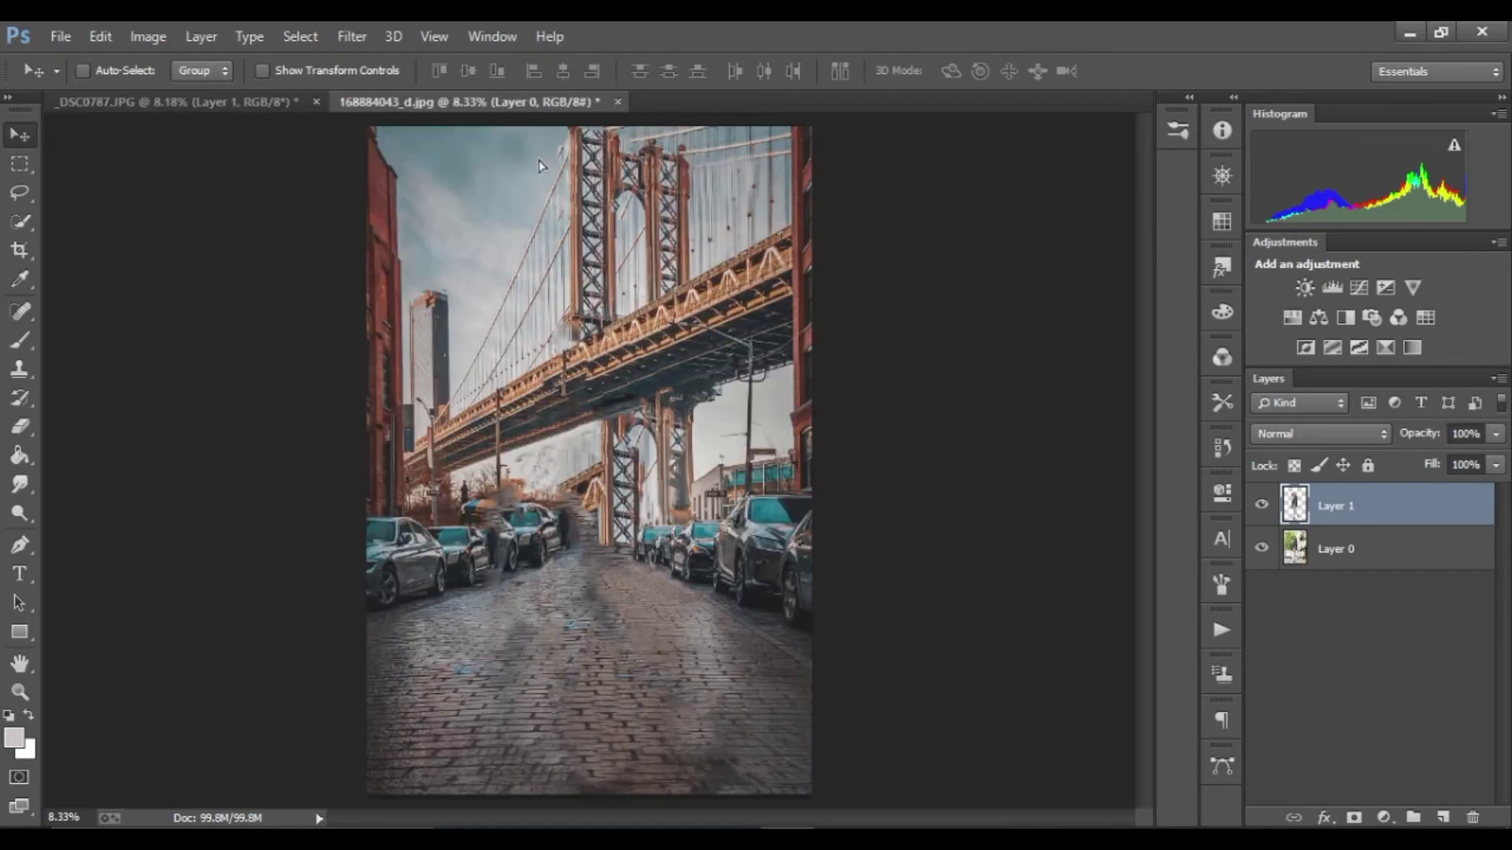
mouse_move(597, 620)
left_mouse_down()
mouse_move(589, 636)
mouse_move(619, 490)
mouse_move(608, 427)
left_mouse_up()
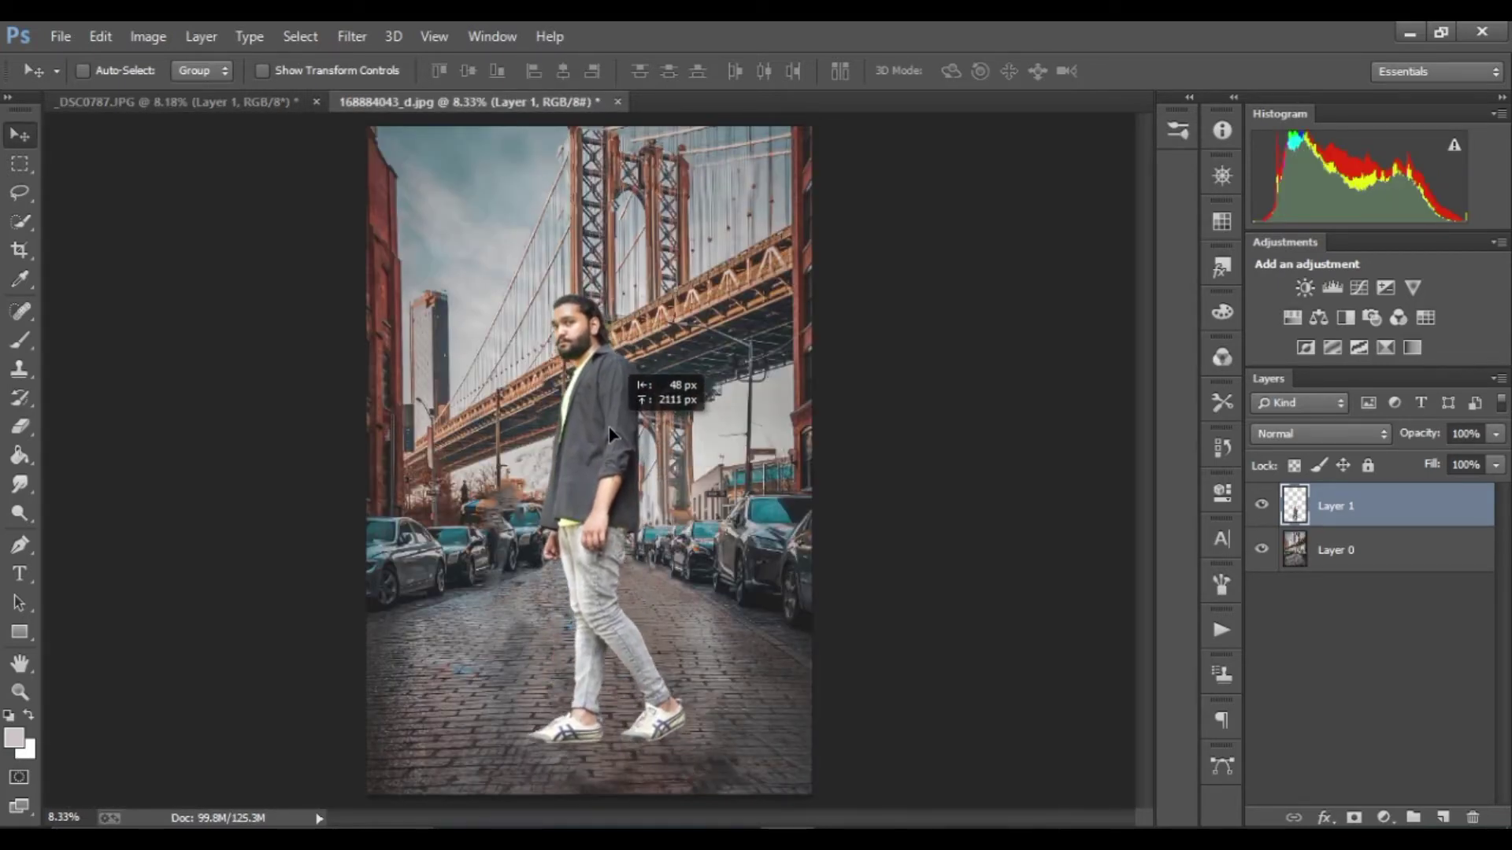
- Transform the man to about 109%, shift him up and left, and check his legs and shoes
key("ctrl+t")
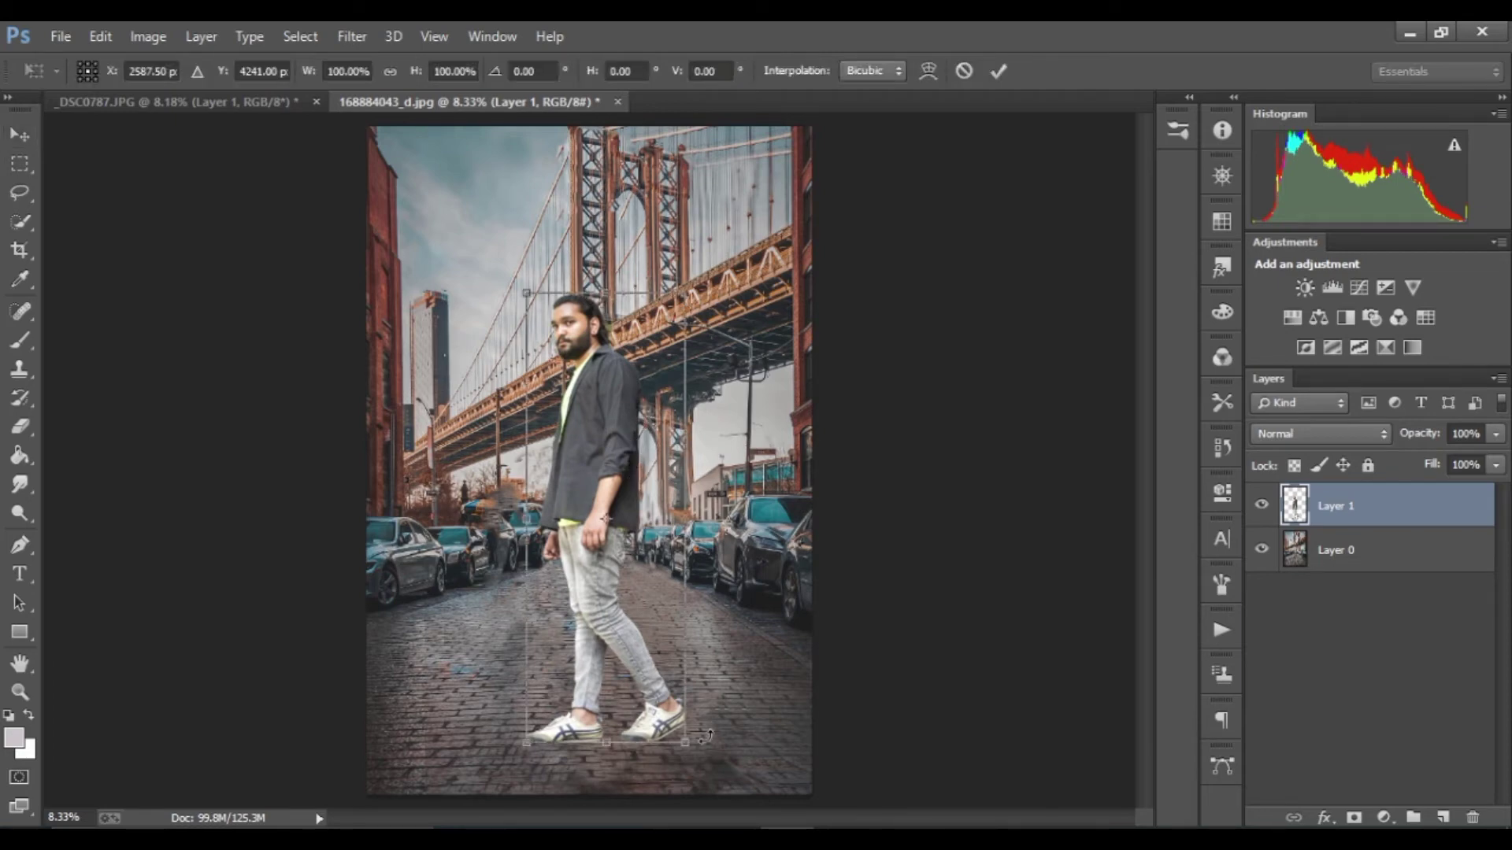
left_click_drag(689, 748, 701, 784)
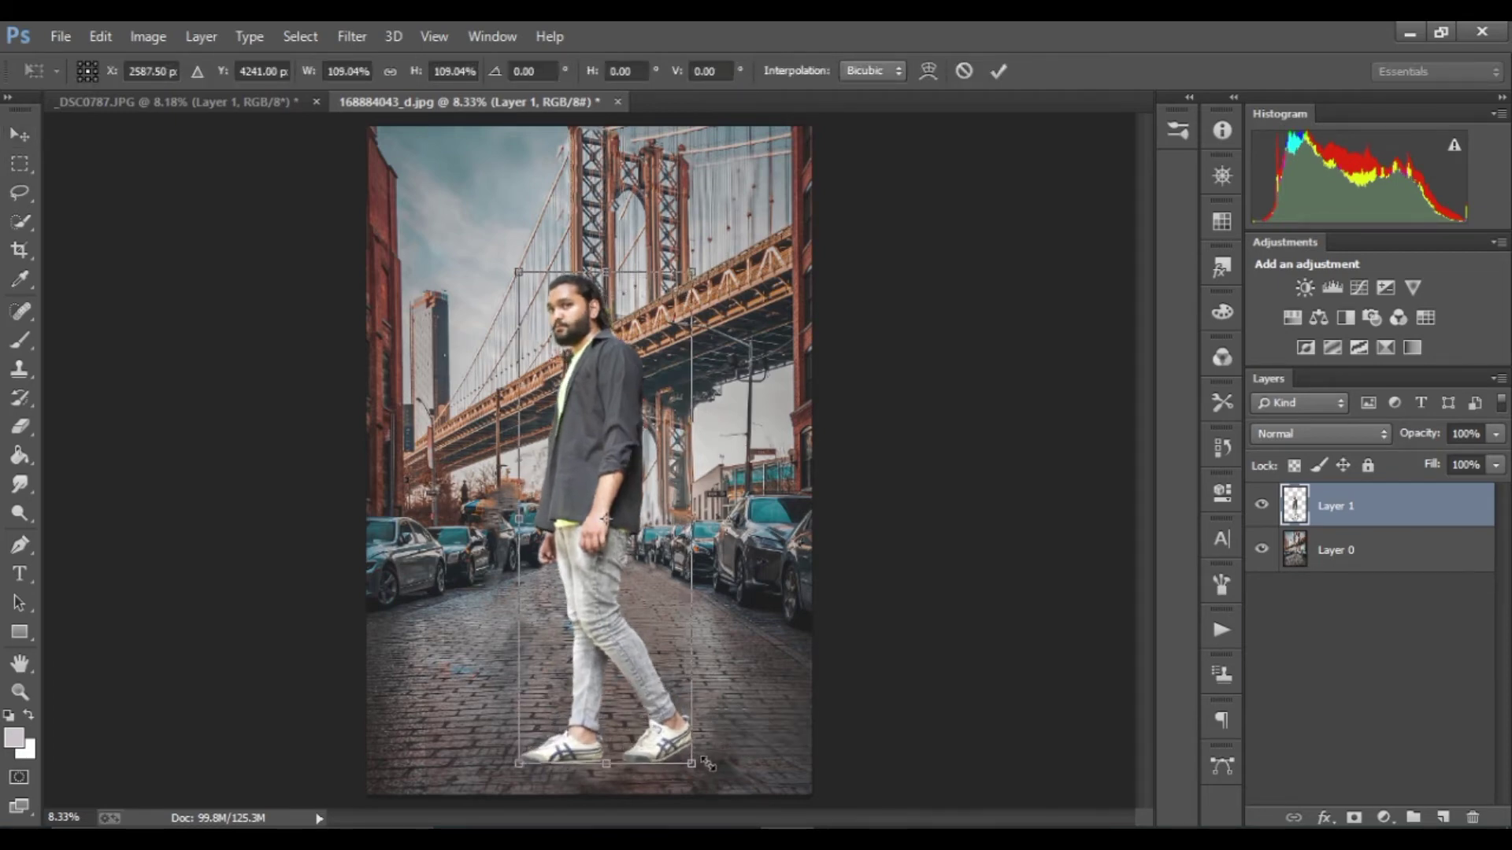
left_click_drag(624, 615, 613, 561)
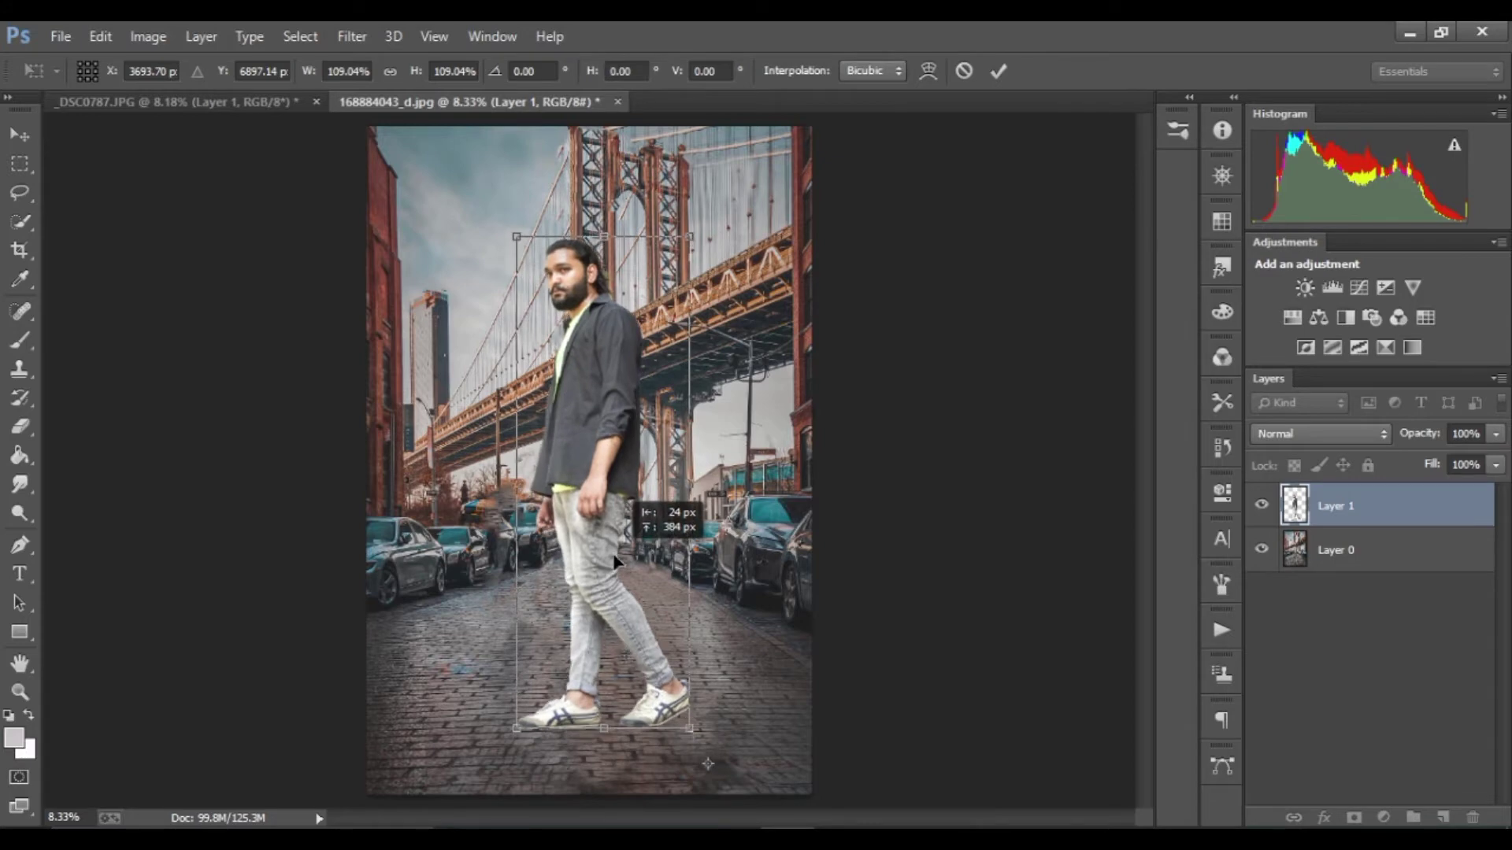
left_click(998, 73)
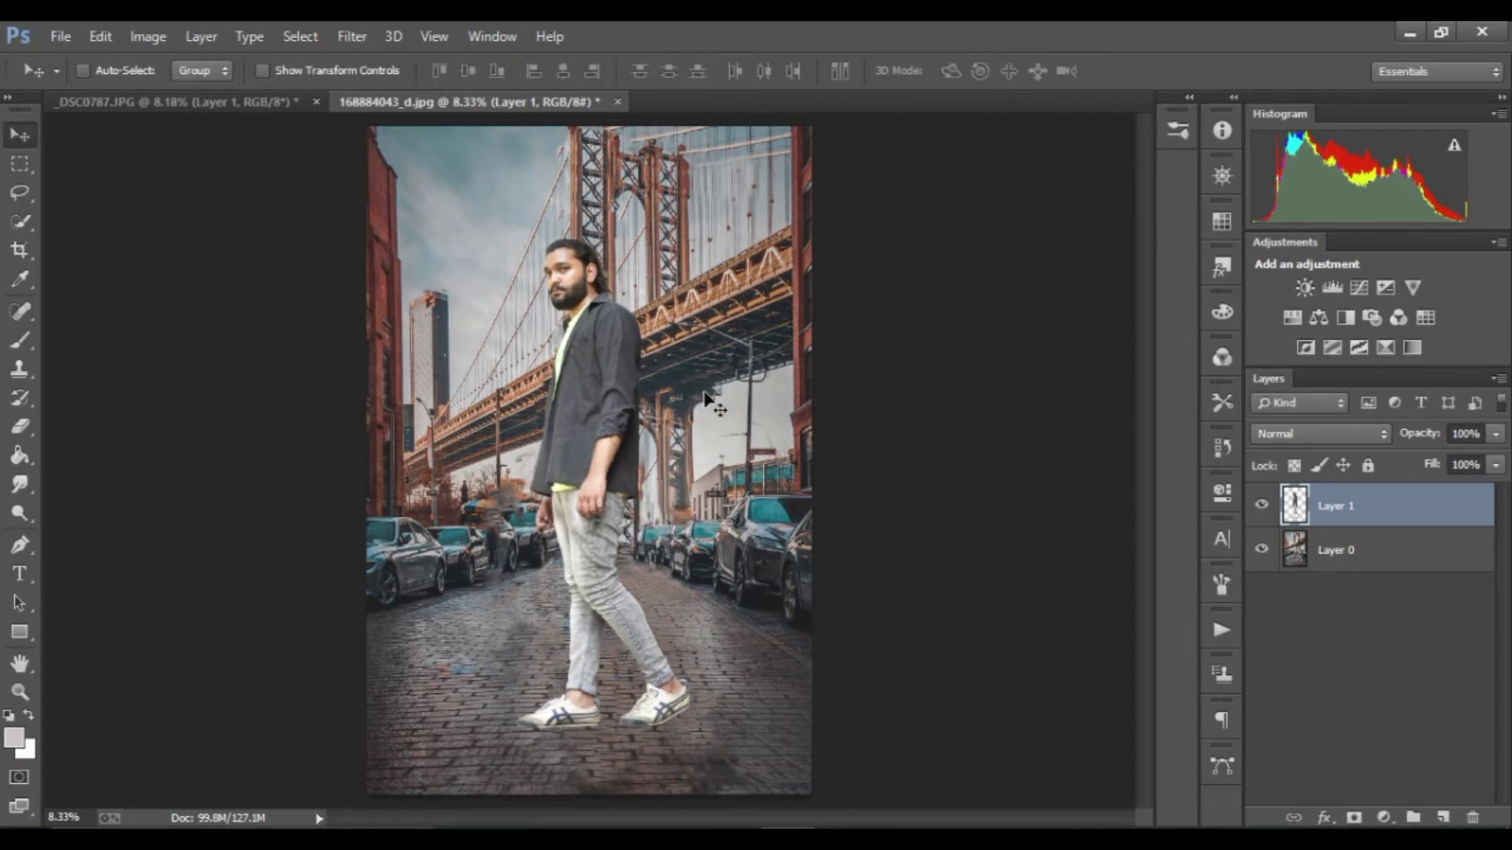
scroll(676, 415, "up", 3)
left_click_drag(567, 544, 579, 206)
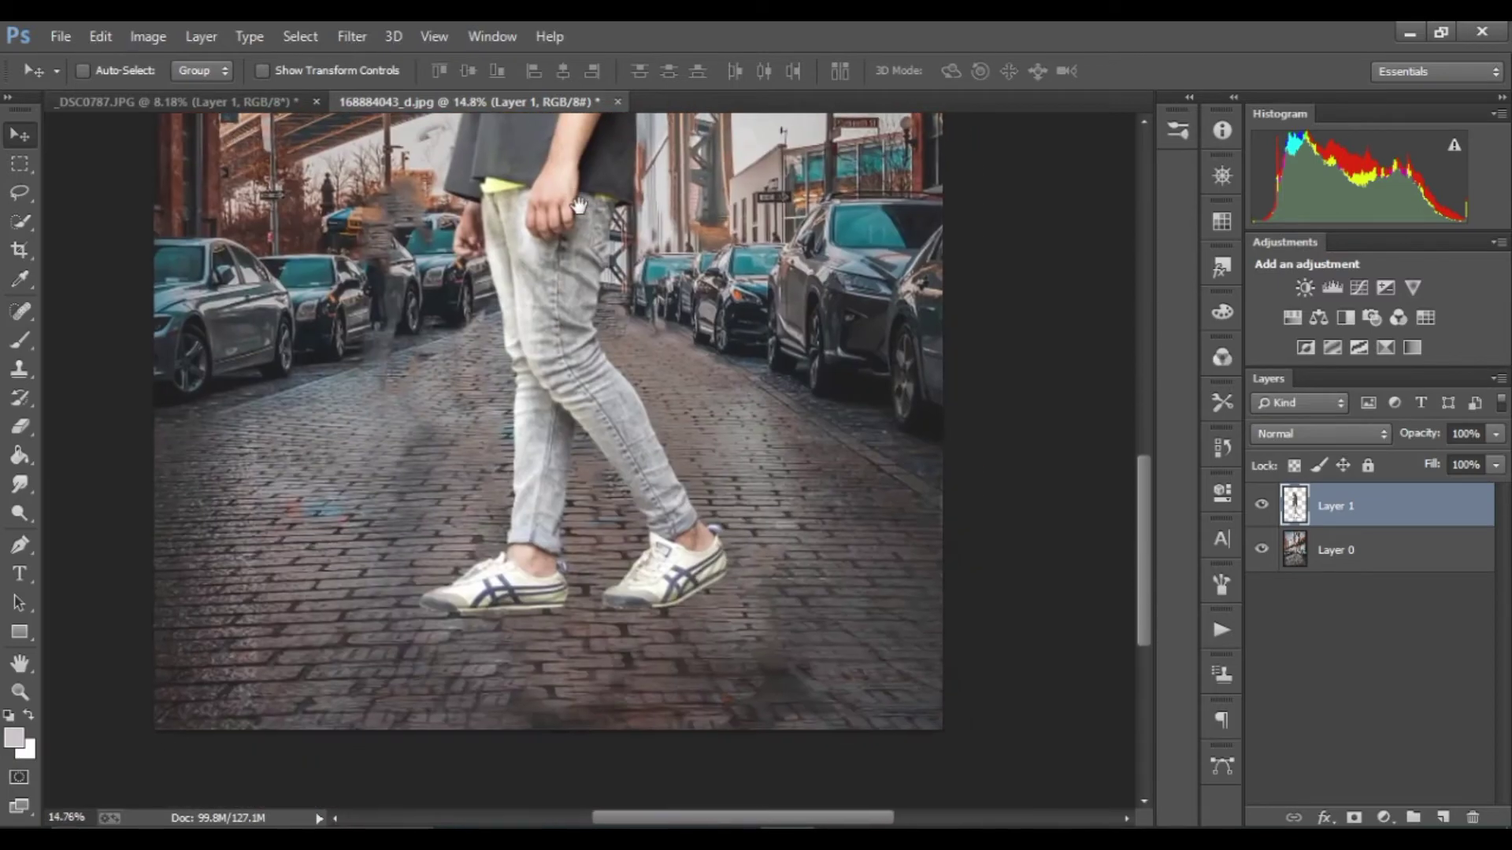
scroll(599, 535, "down", 4)
scroll(652, 561, "up", 2)
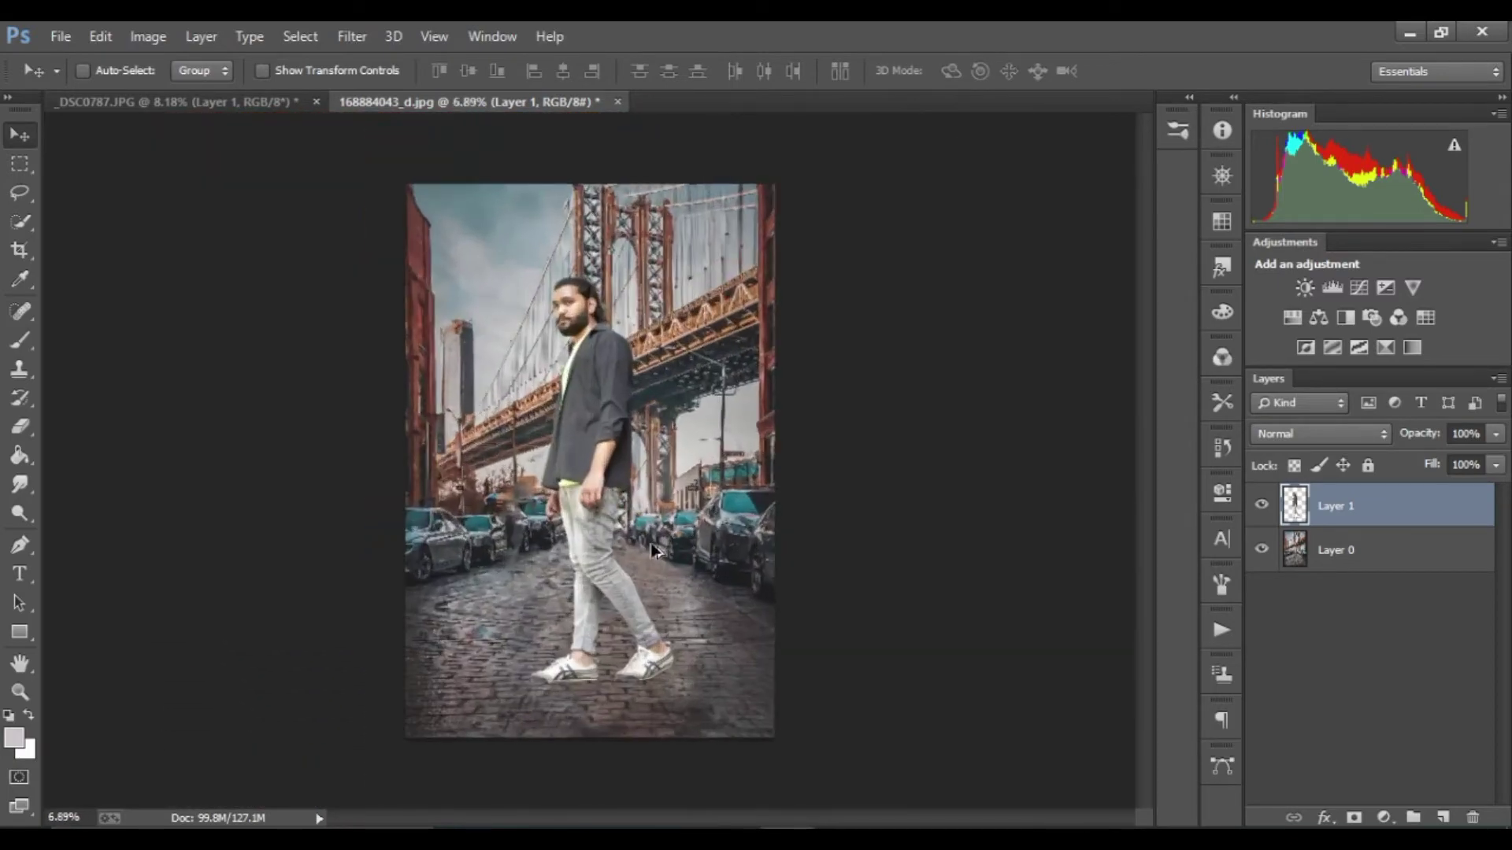
- Rescale the man to about 94% and nudge him slightly lower on the street
key("ctrl+t")
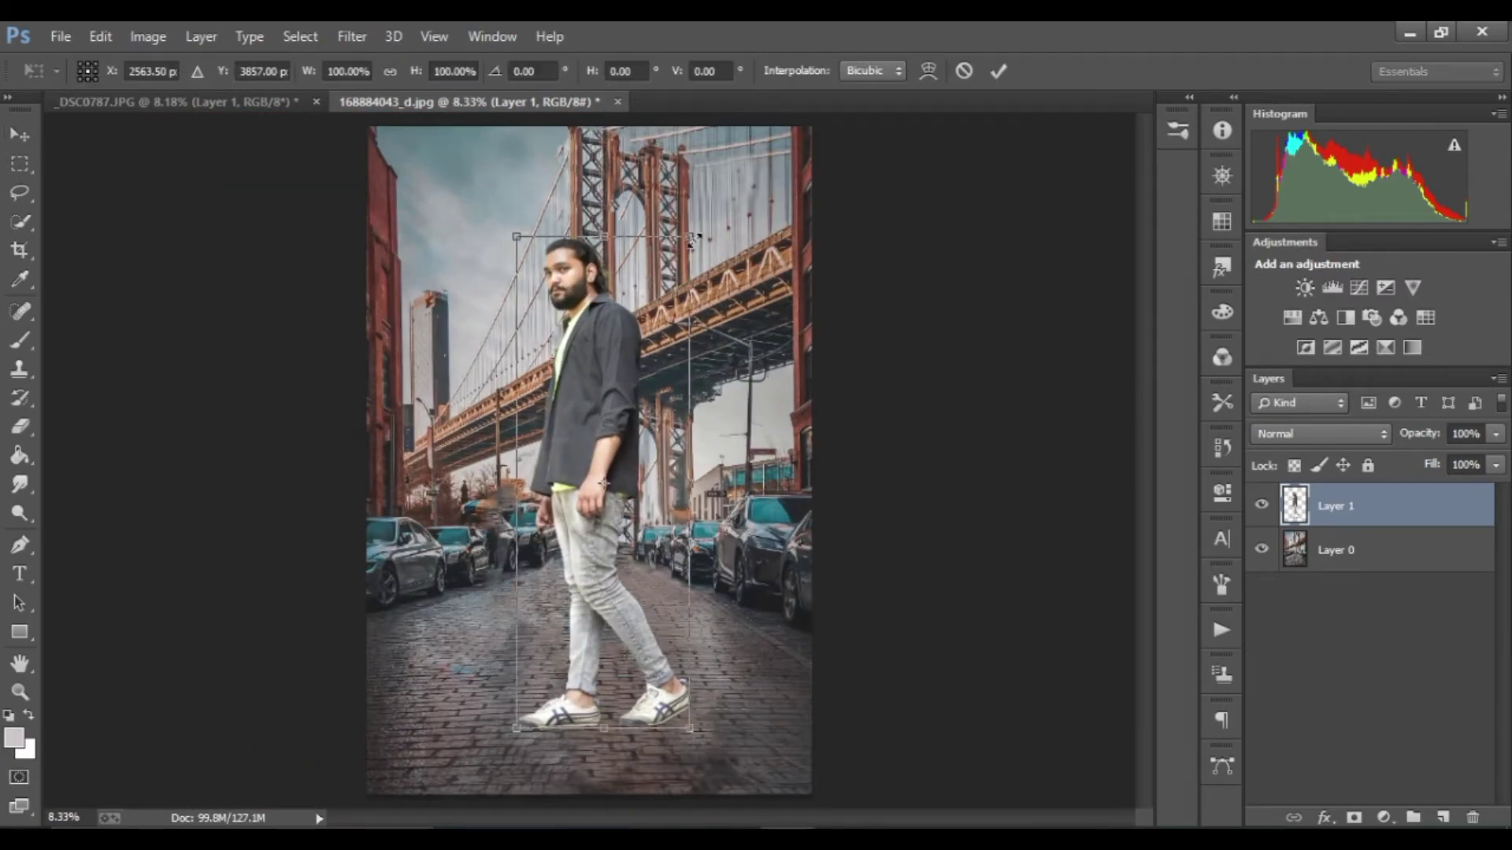
left_click_drag(696, 238, 686, 248)
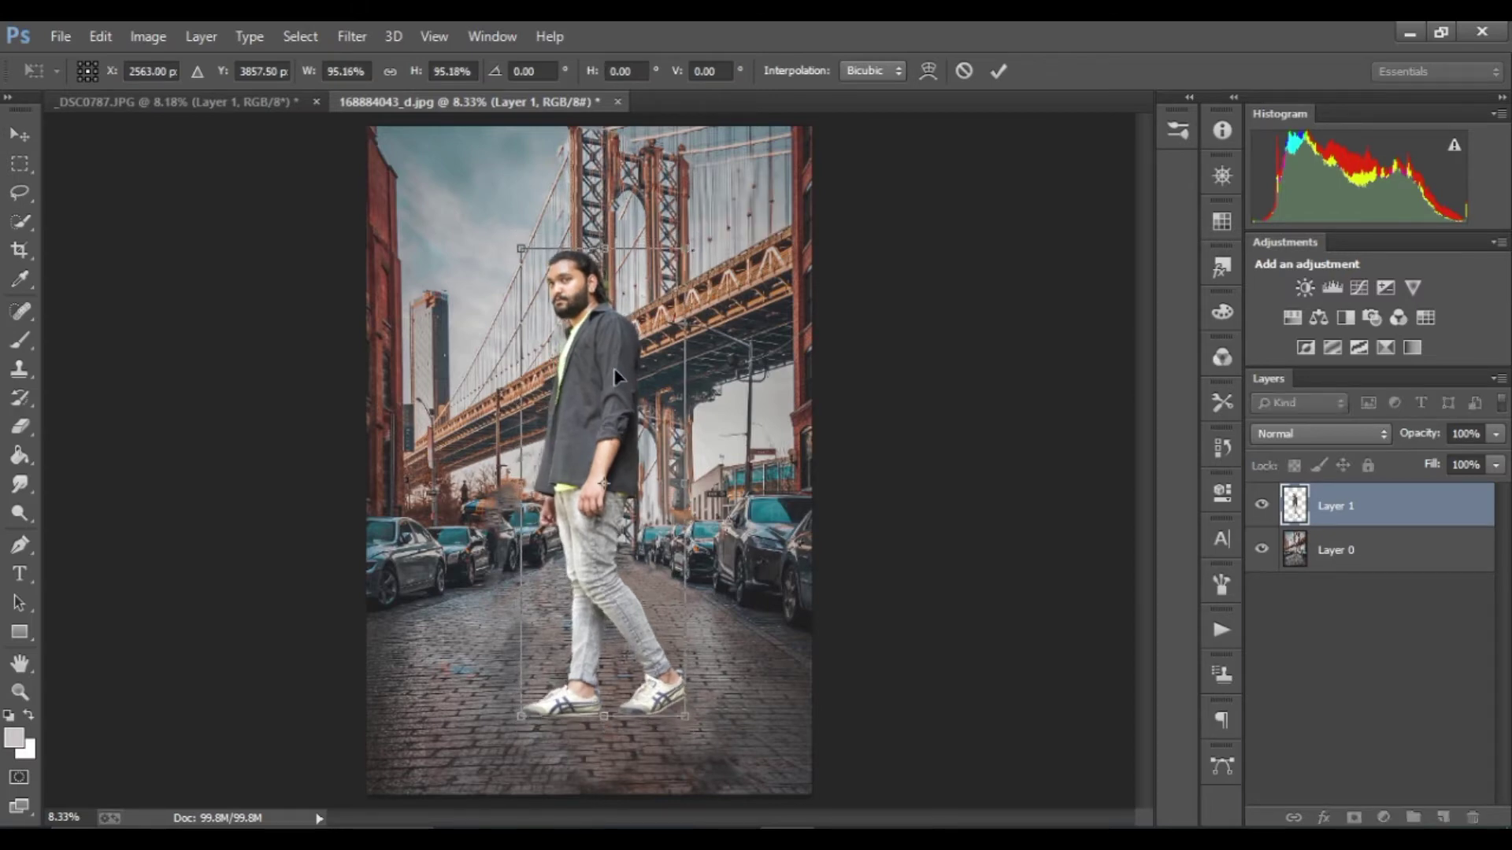
left_click_drag(615, 378, 614, 382)
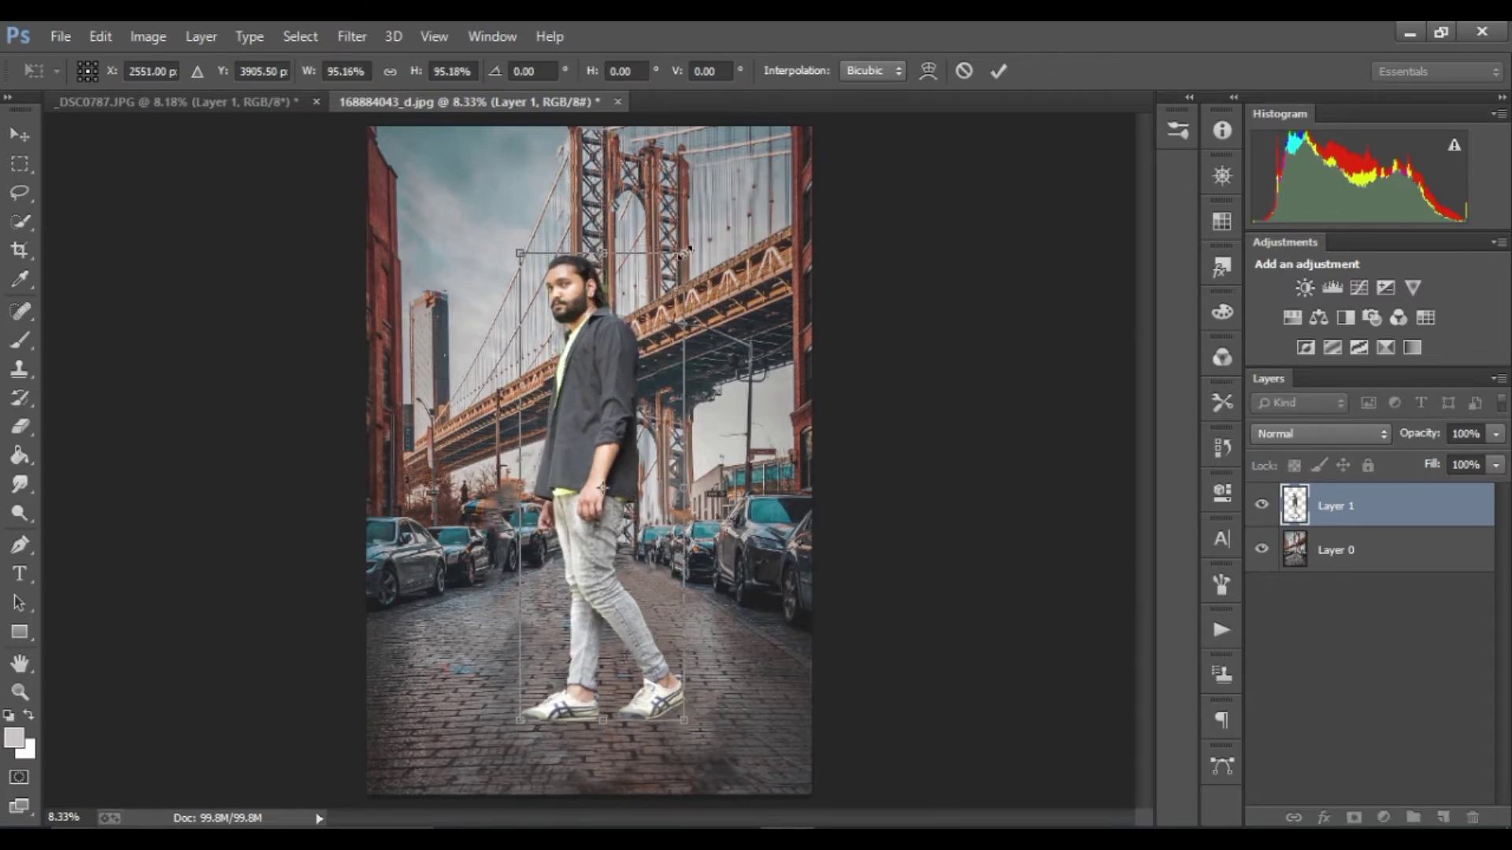
left_click_drag(689, 248, 685, 254)
left_click_drag(607, 374, 604, 378)
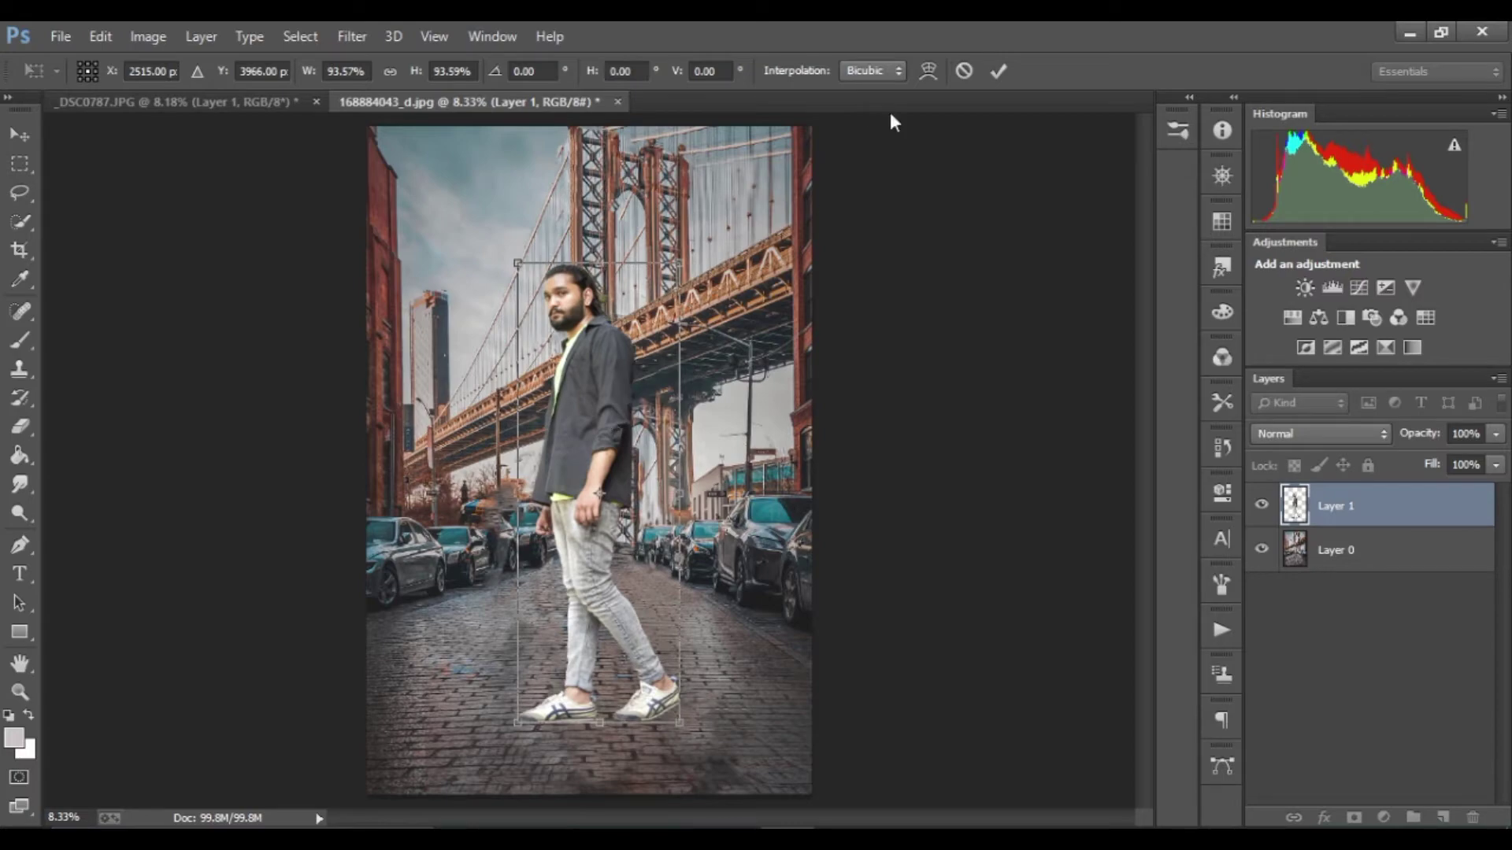
left_click(1000, 71)
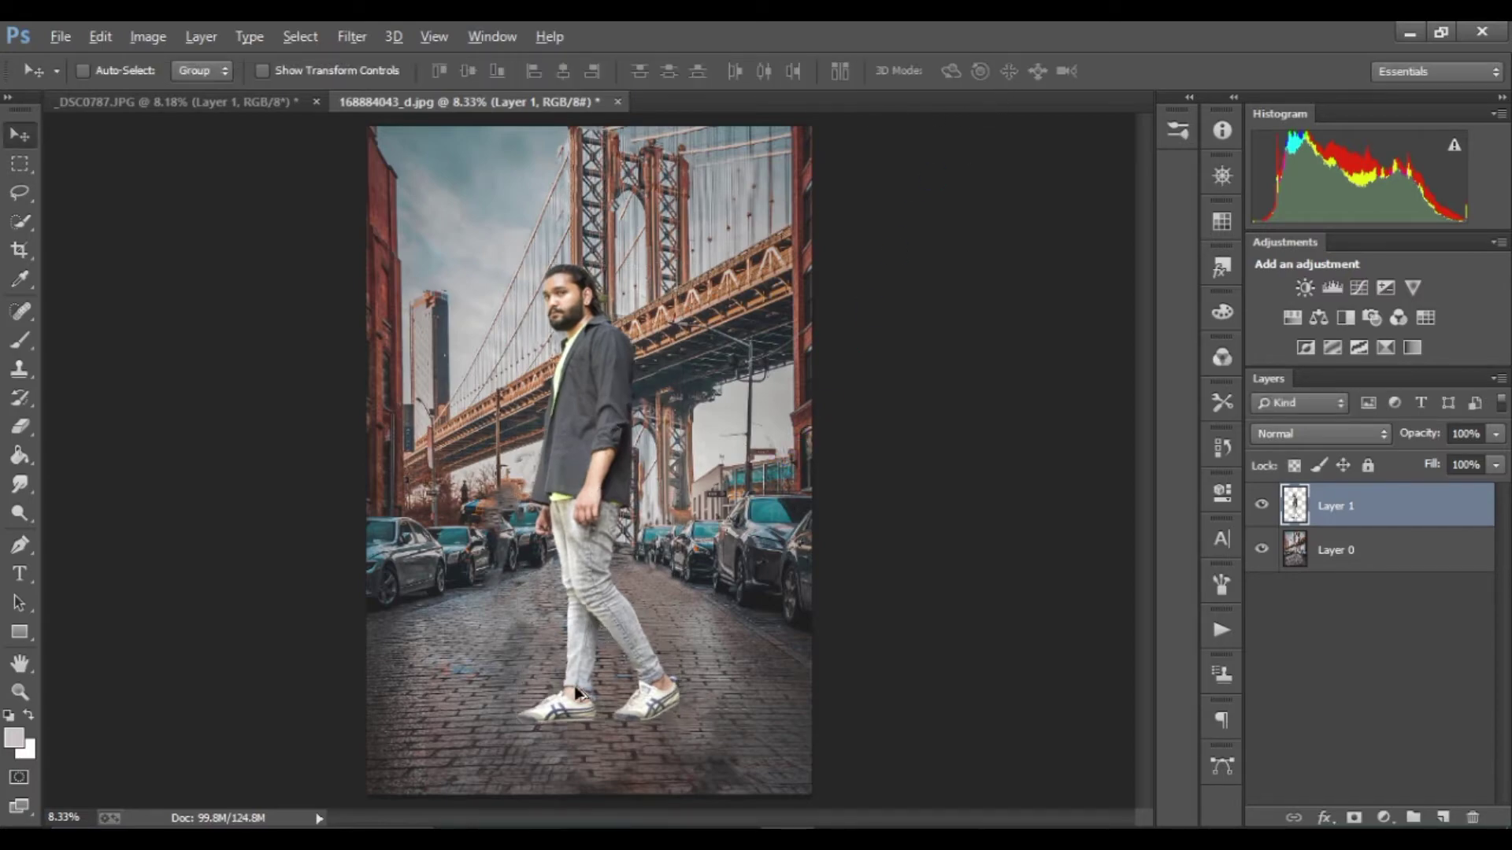
scroll(580, 683, "up", 3)
- Add a new empty Layer 2 and place it beneath the man's layer
scroll(579, 684, "up", 2)
left_click_drag(626, 607, 573, 262)
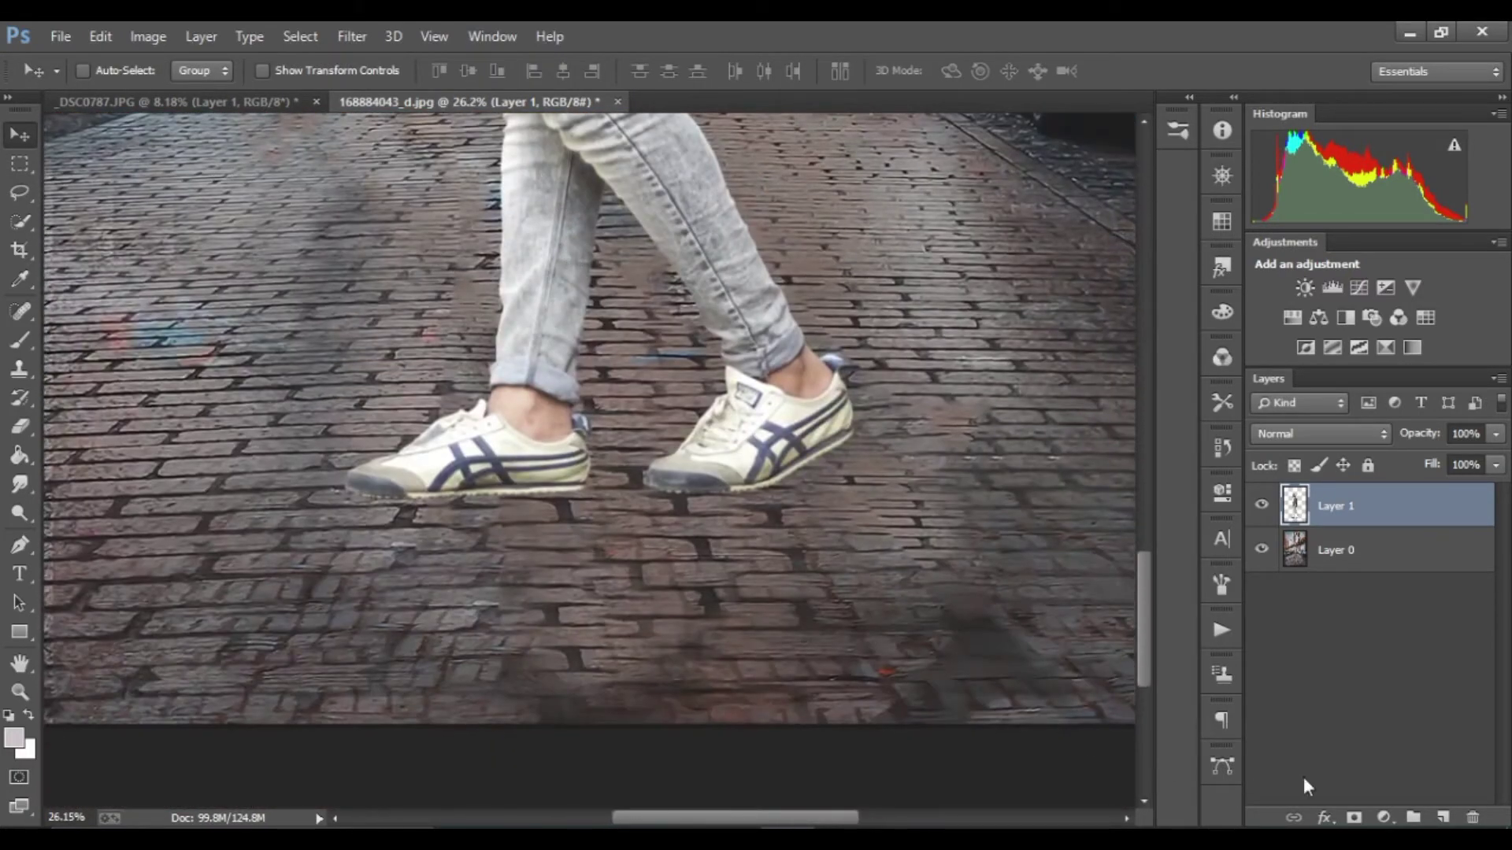
left_click(1442, 817)
left_click_drag(1396, 510, 1363, 559)
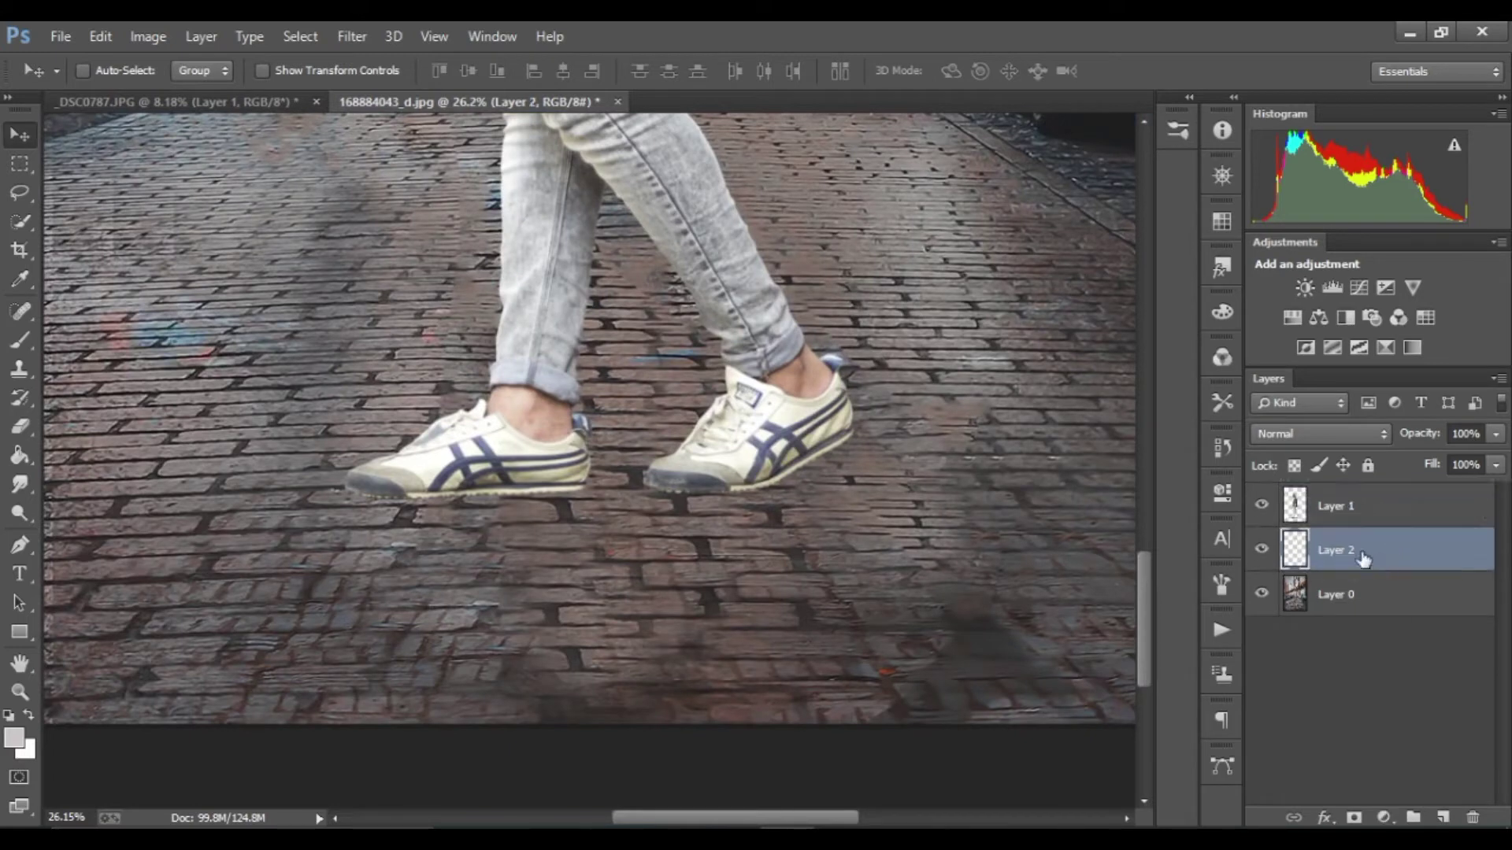
- With a soft black (000000) 800 px brush, paint a shadow under the man's shoes
left_click(21, 340)
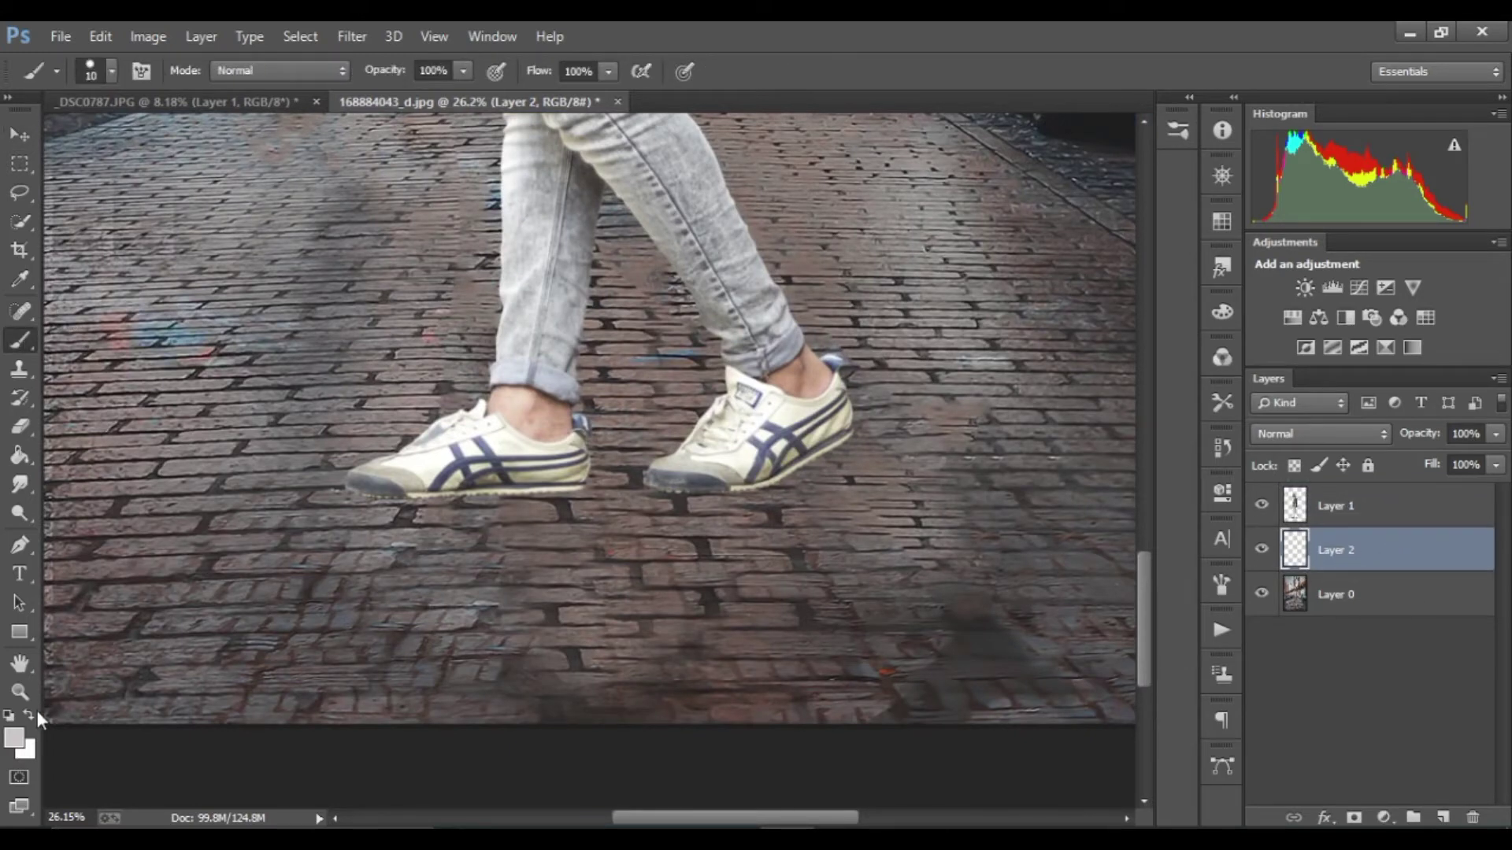
left_click(14, 740)
type("000000")
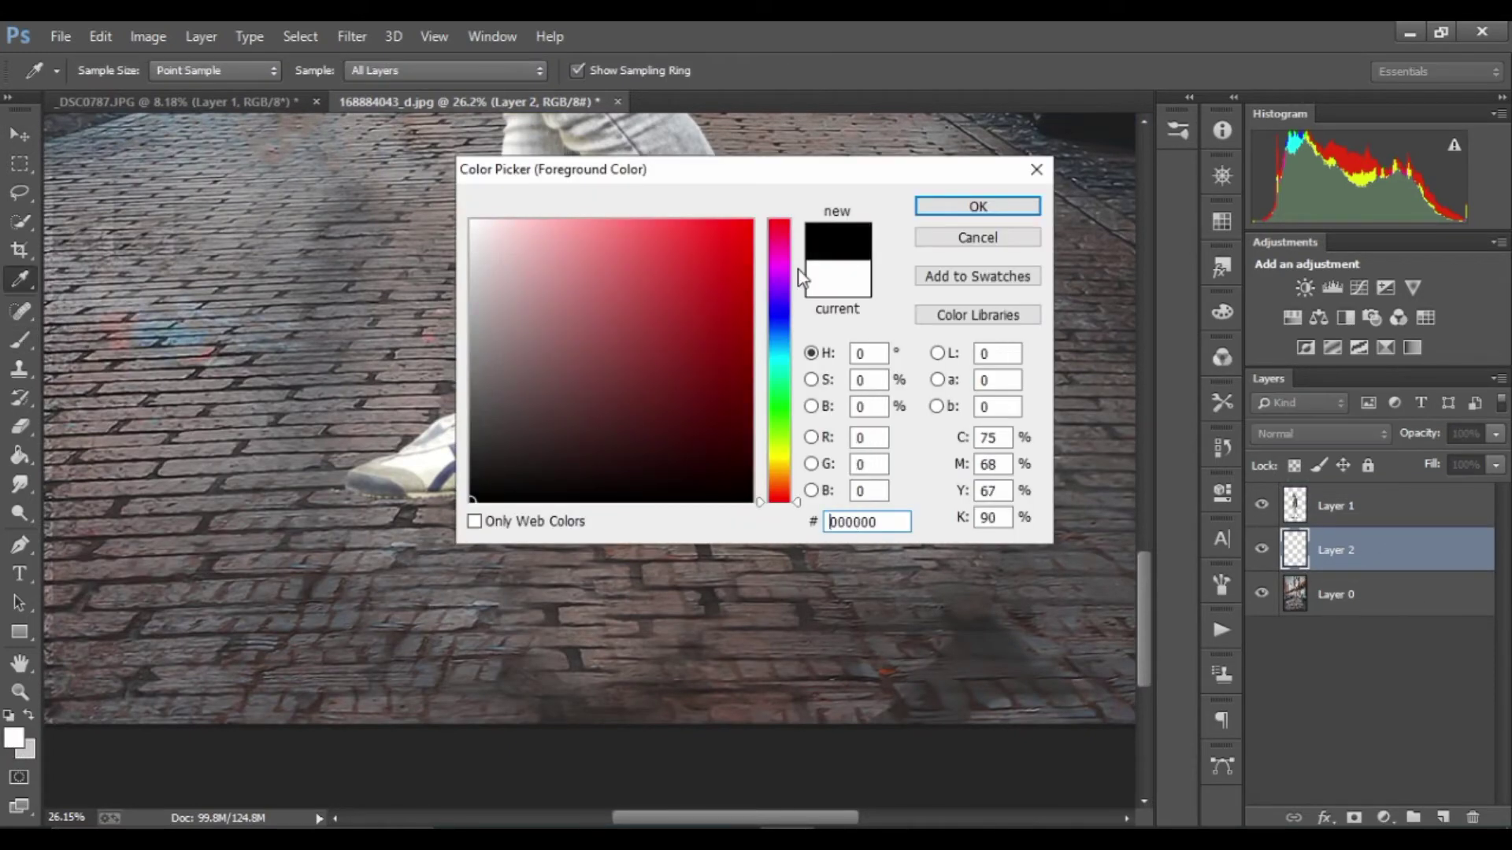
left_click(976, 204)
right_click(538, 589)
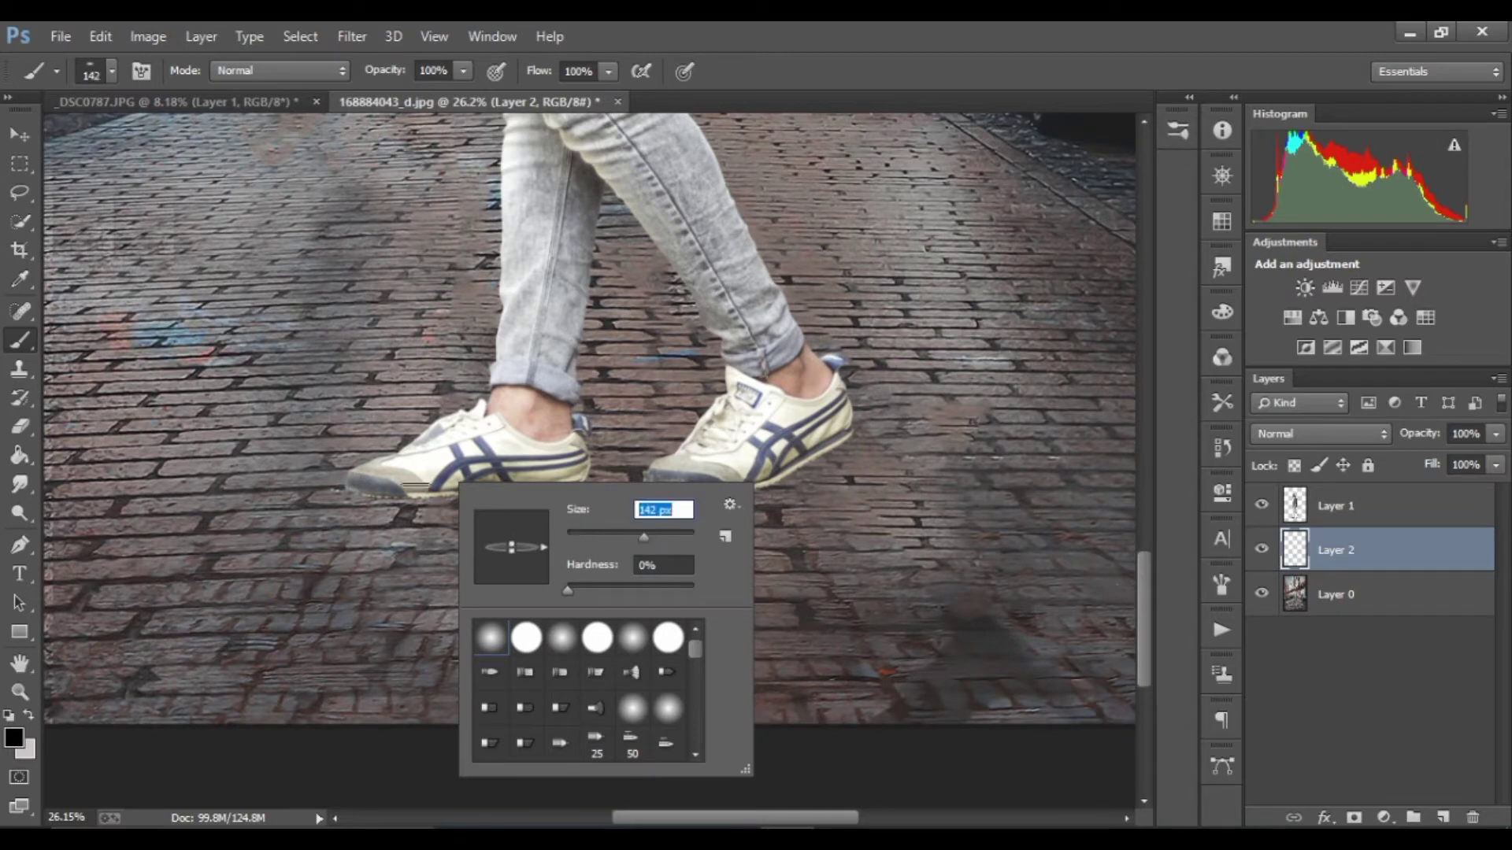
left_click_drag(645, 536, 669, 536)
key("Return")
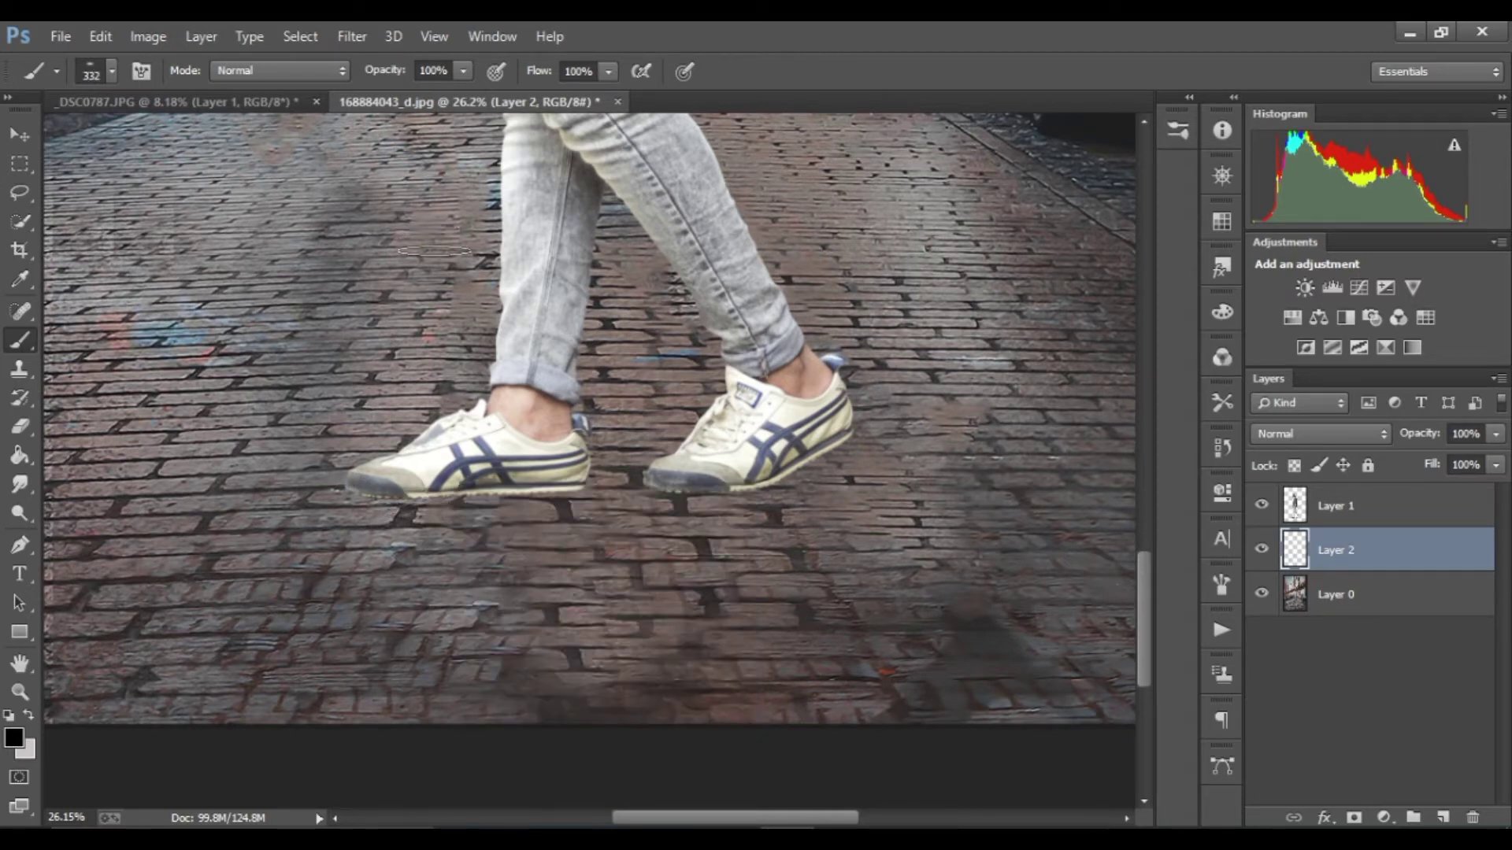
key("bracketright")
key("bracketright")
key("bracketright")
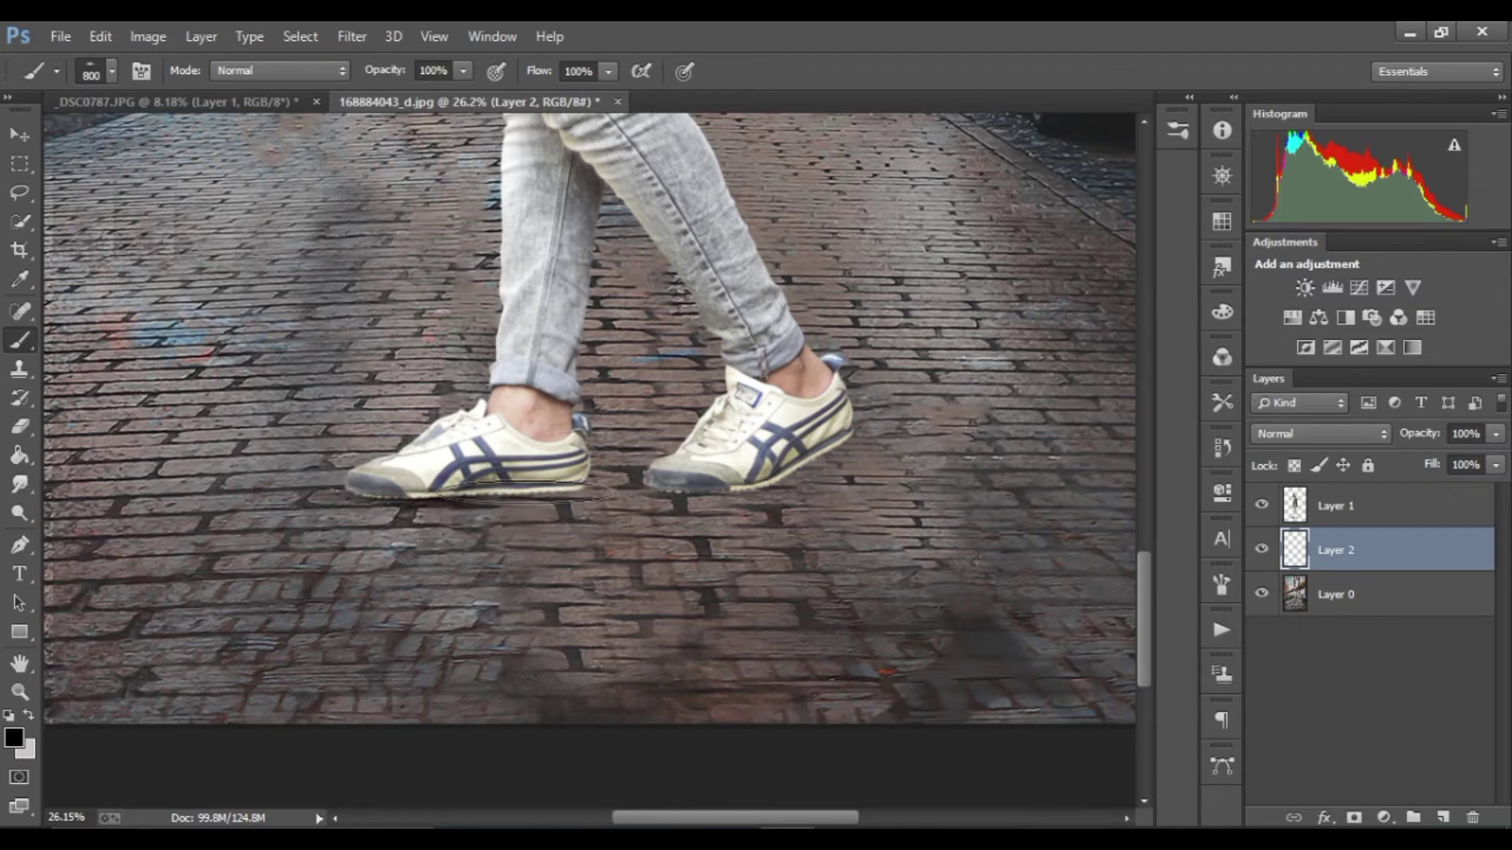
left_click(738, 497)
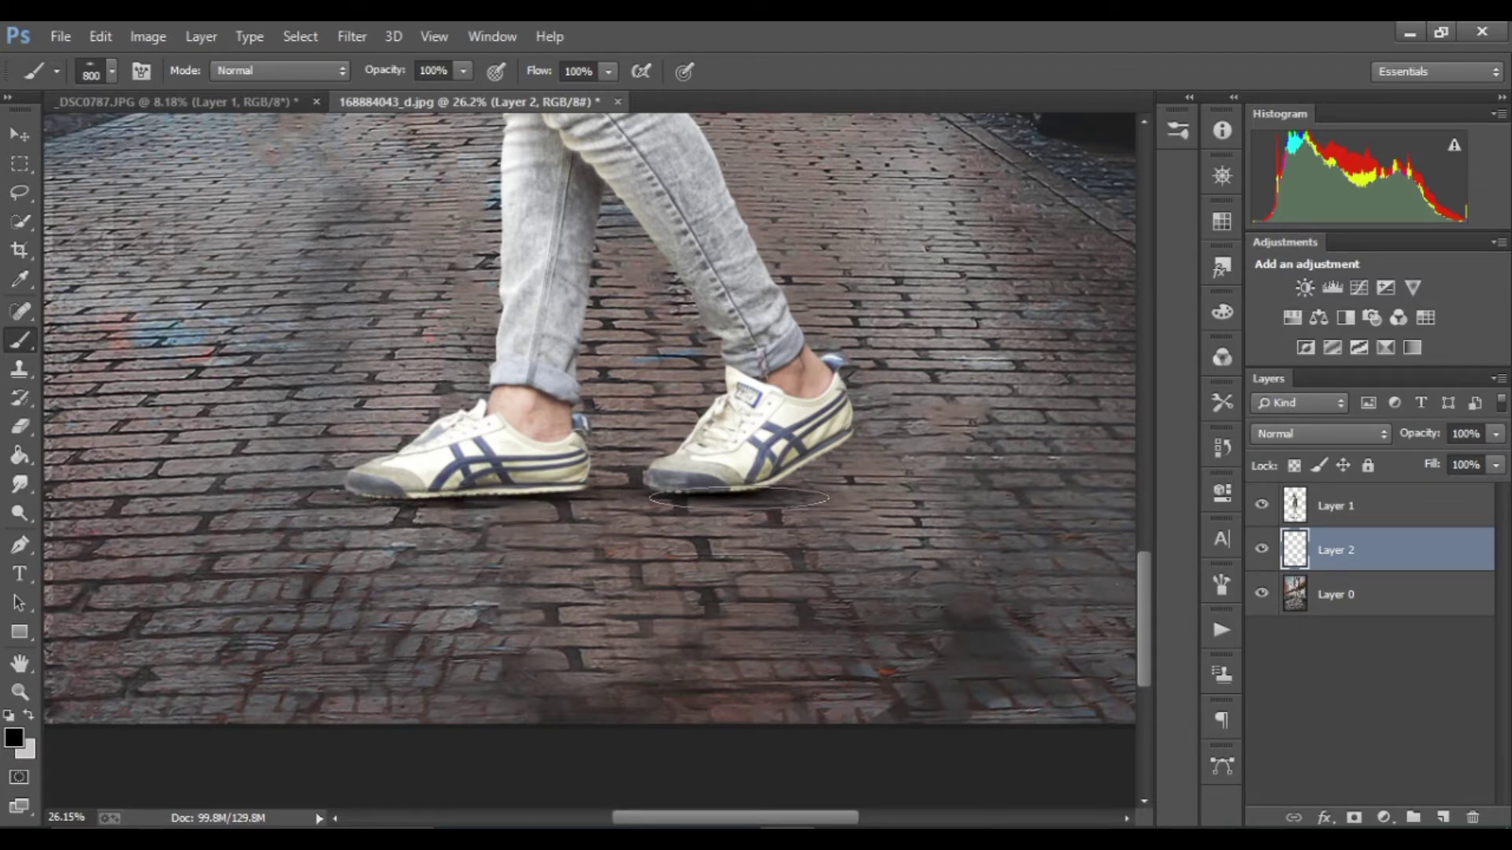
left_click_drag(835, 490, 740, 494)
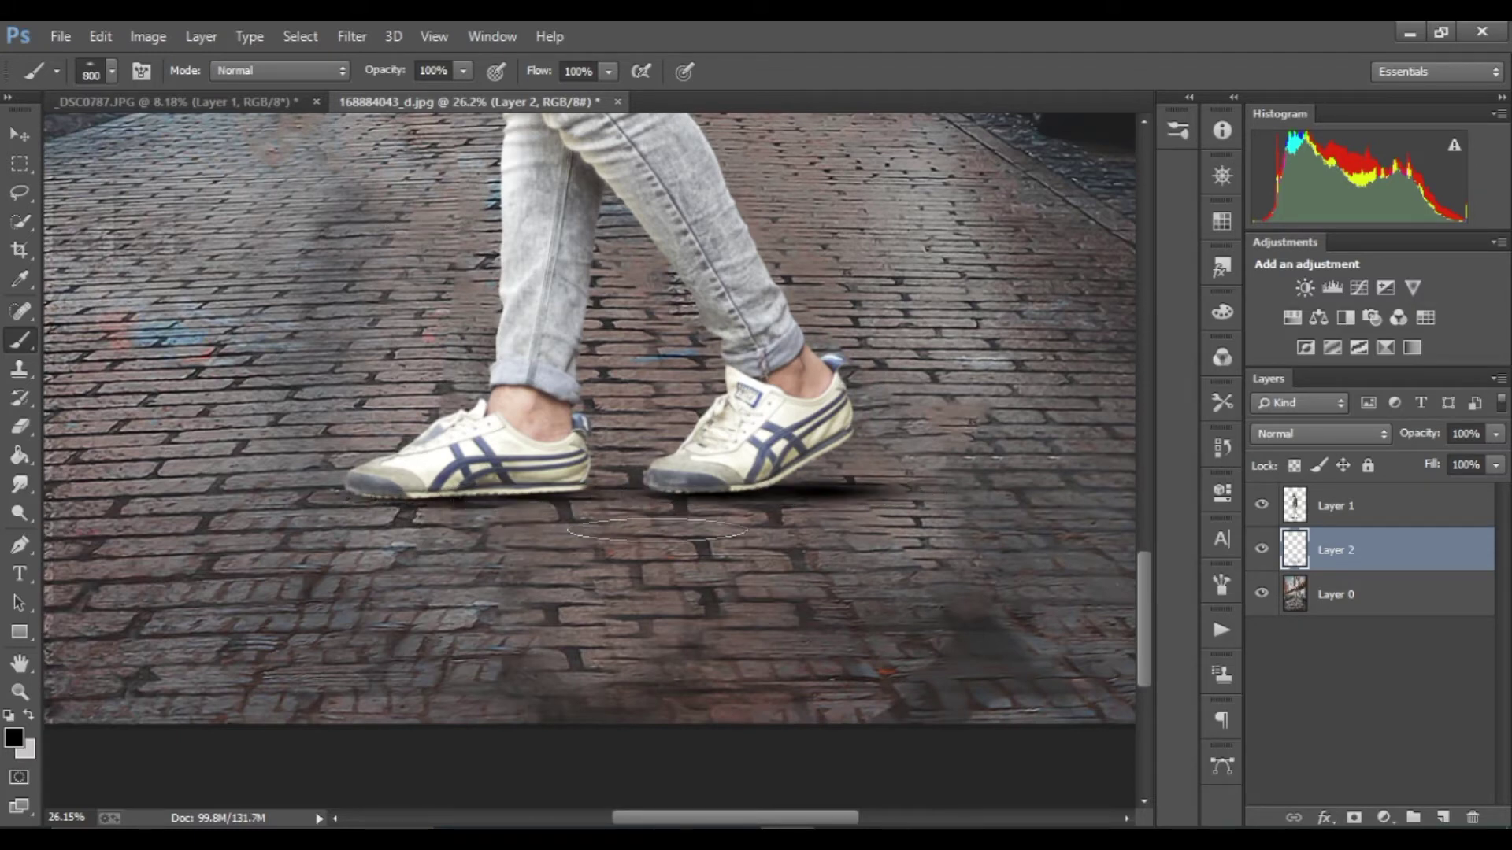
- Lower the shadow layer's opacity to 65%
left_click(1496, 433)
left_click_drag(1495, 458, 1473, 464)
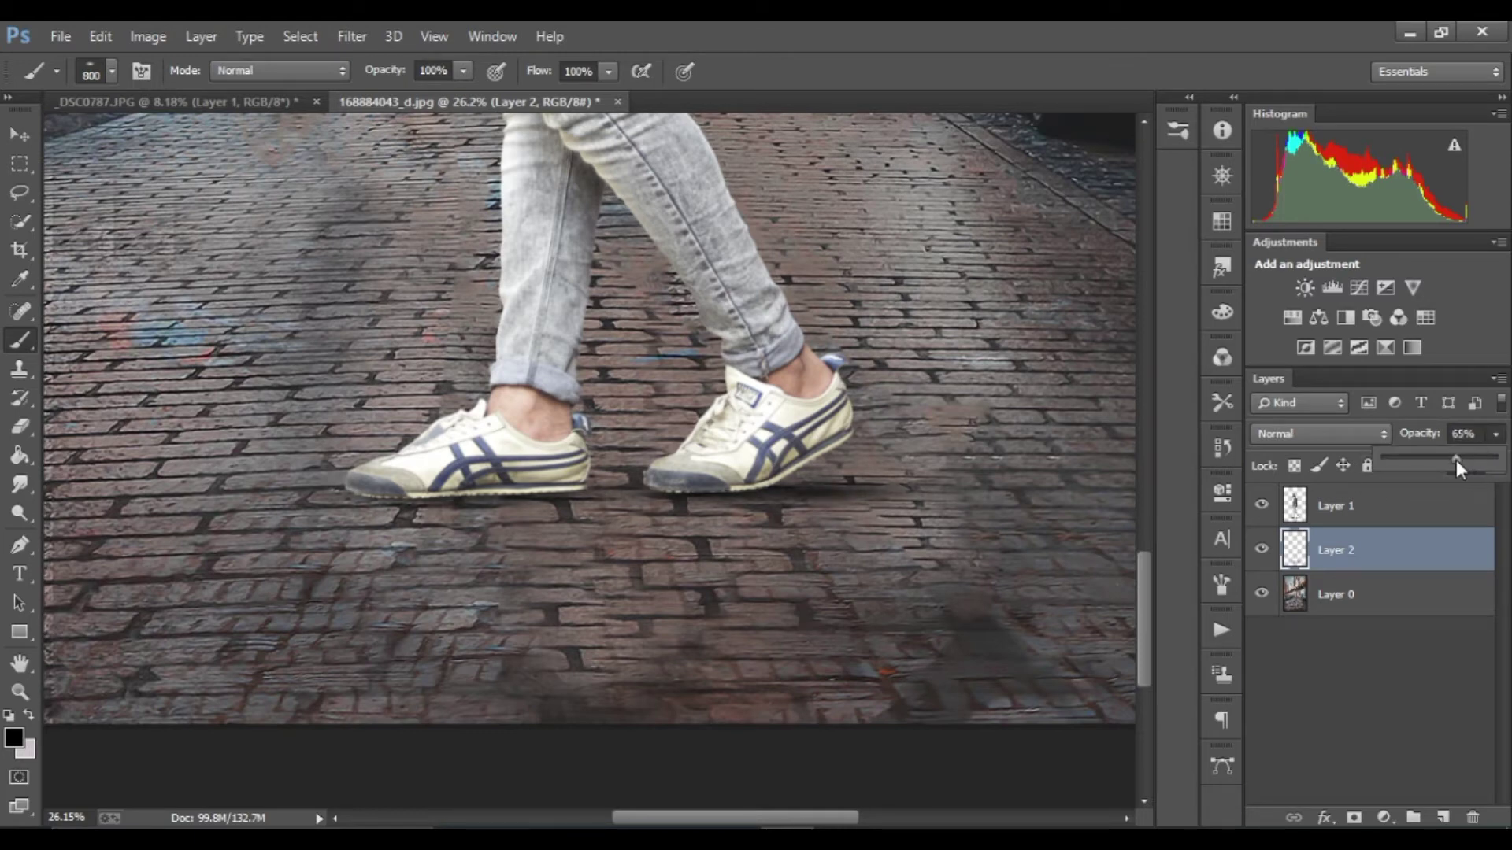
left_click_drag(1473, 460, 1472, 460)
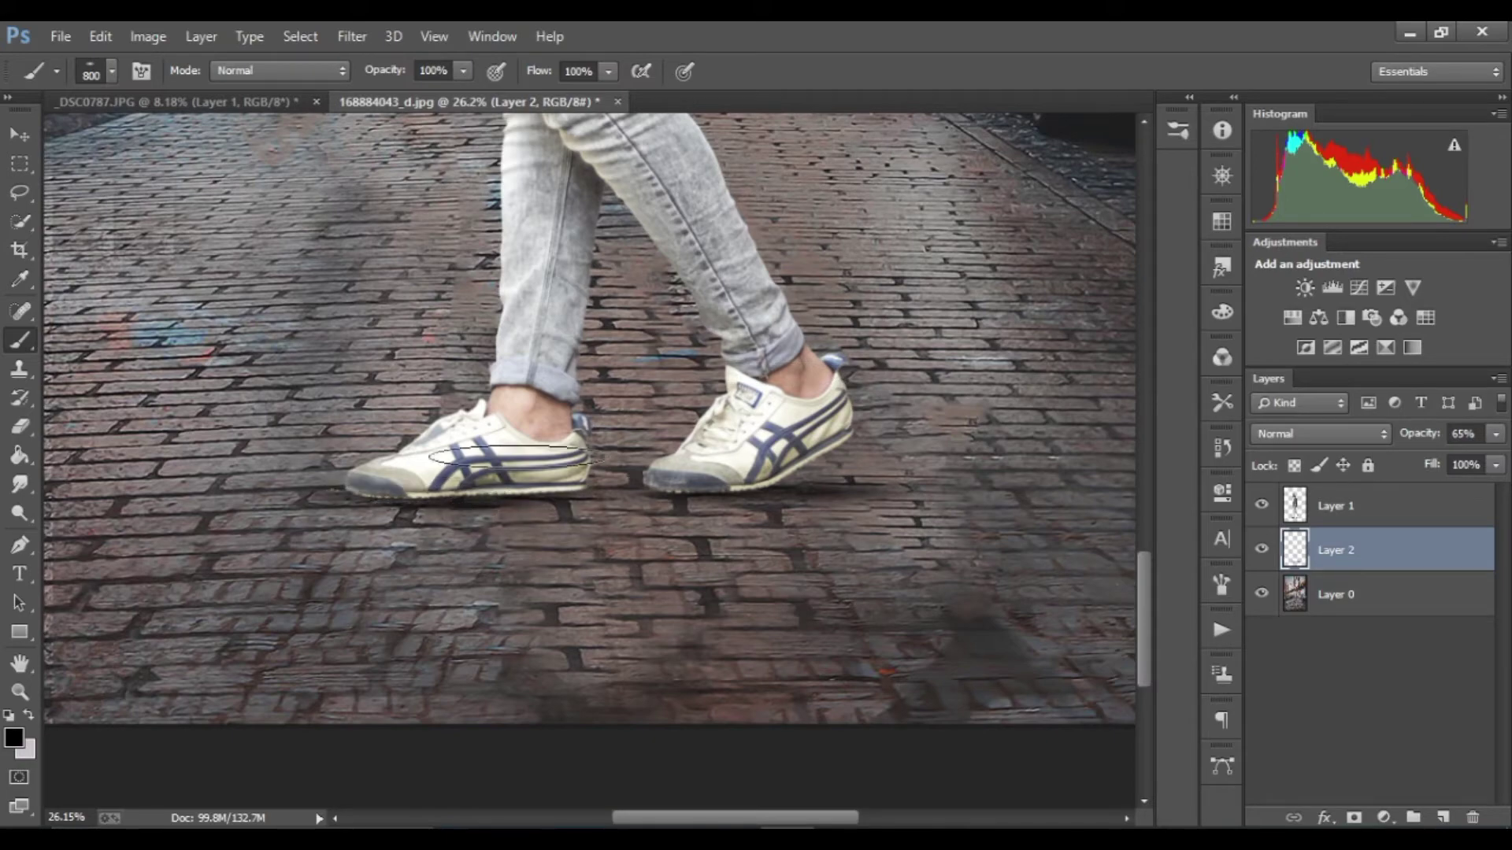
scroll(467, 408, "down", 2)
scroll(465, 417, "down", 2)
scroll(461, 427, "down", 2)
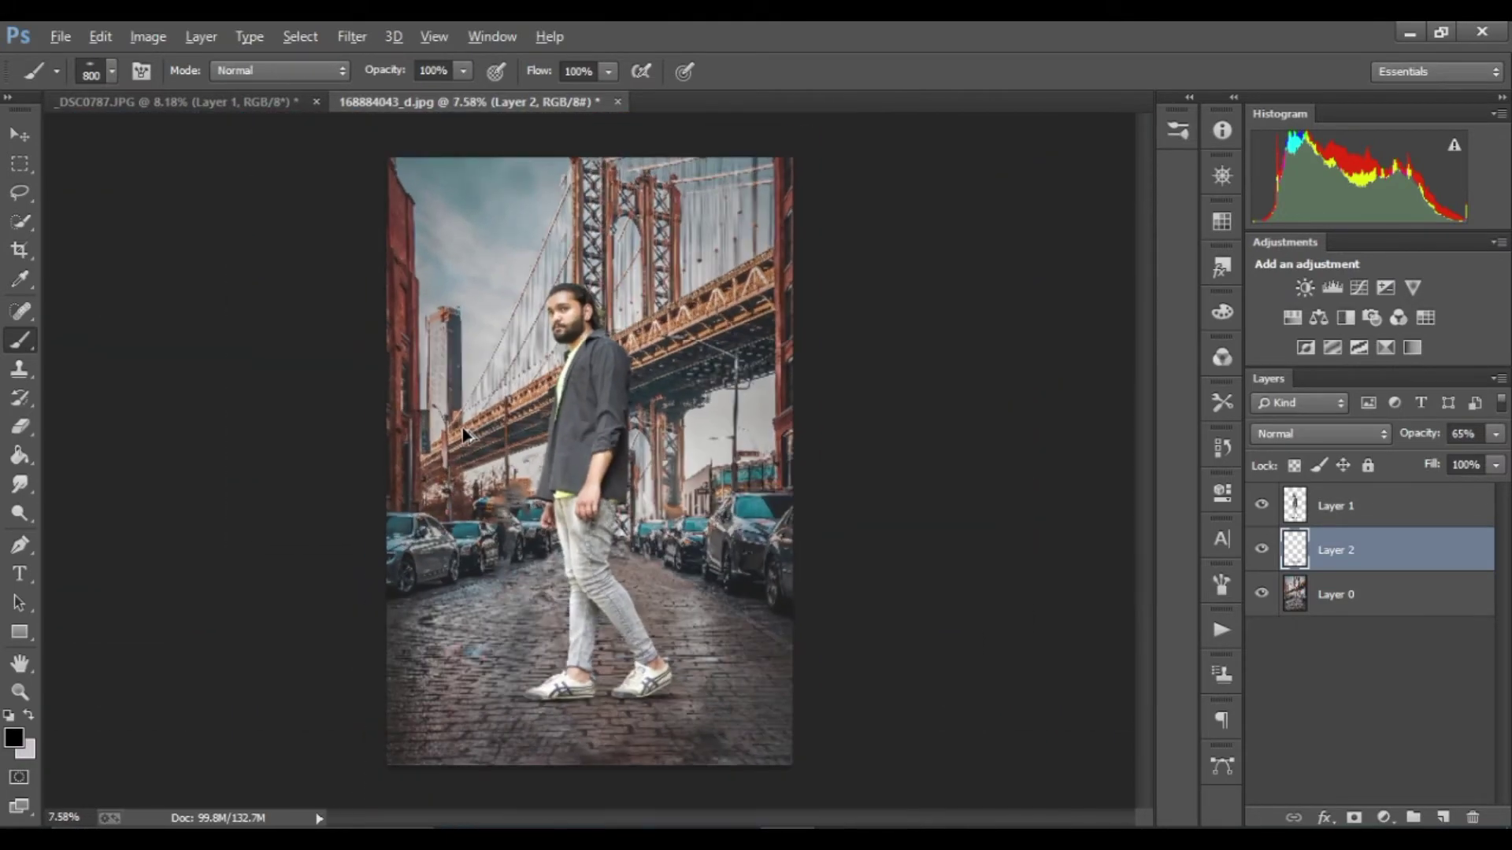
double_click(1374, 508)
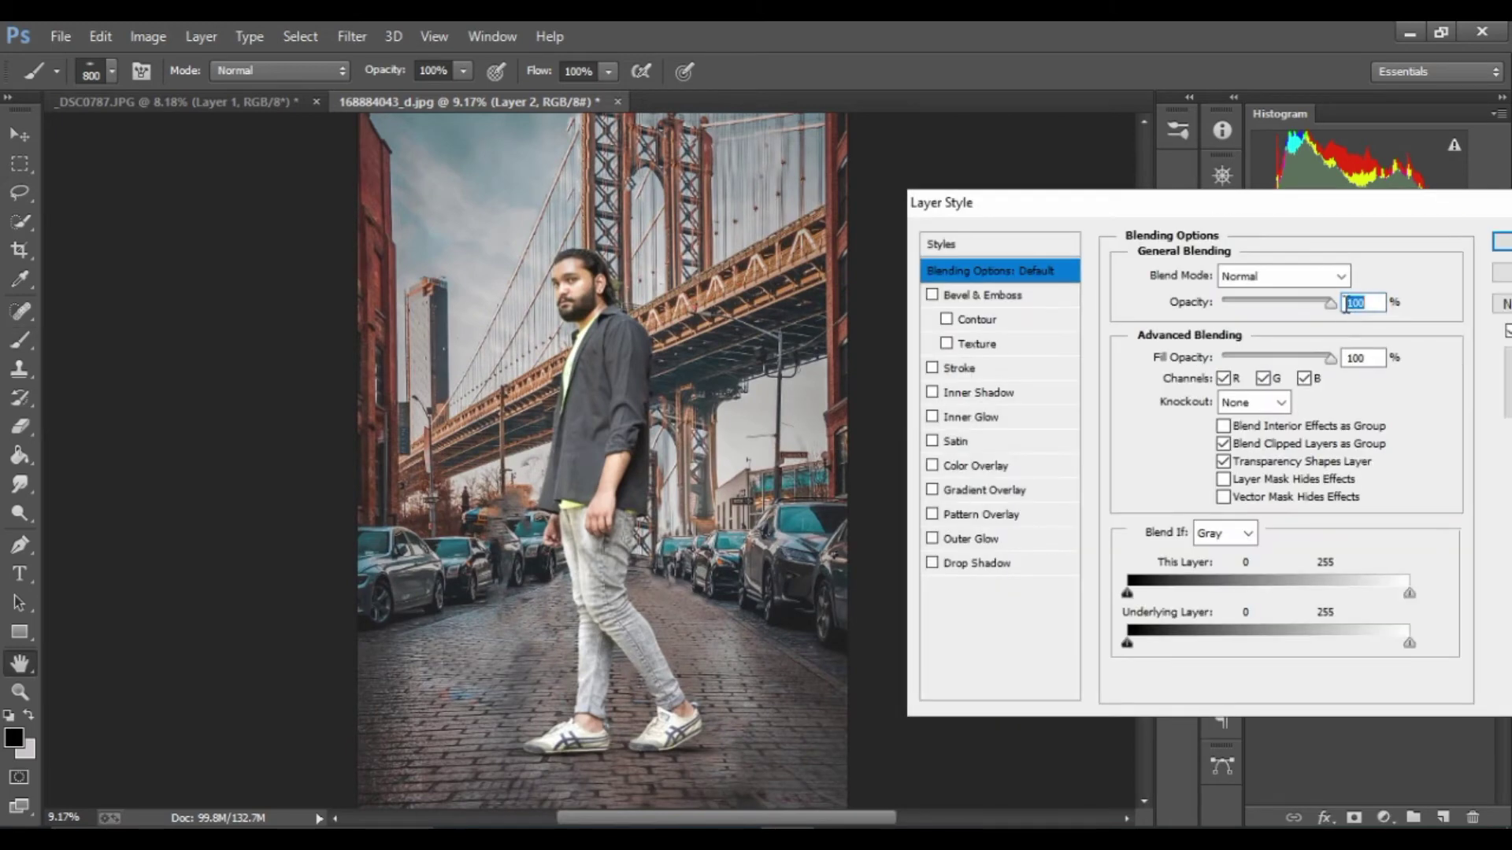
- Add a Curves adjustment clipped to Layer 1, pulling the midtones down to darken the man
left_click(1505, 276)
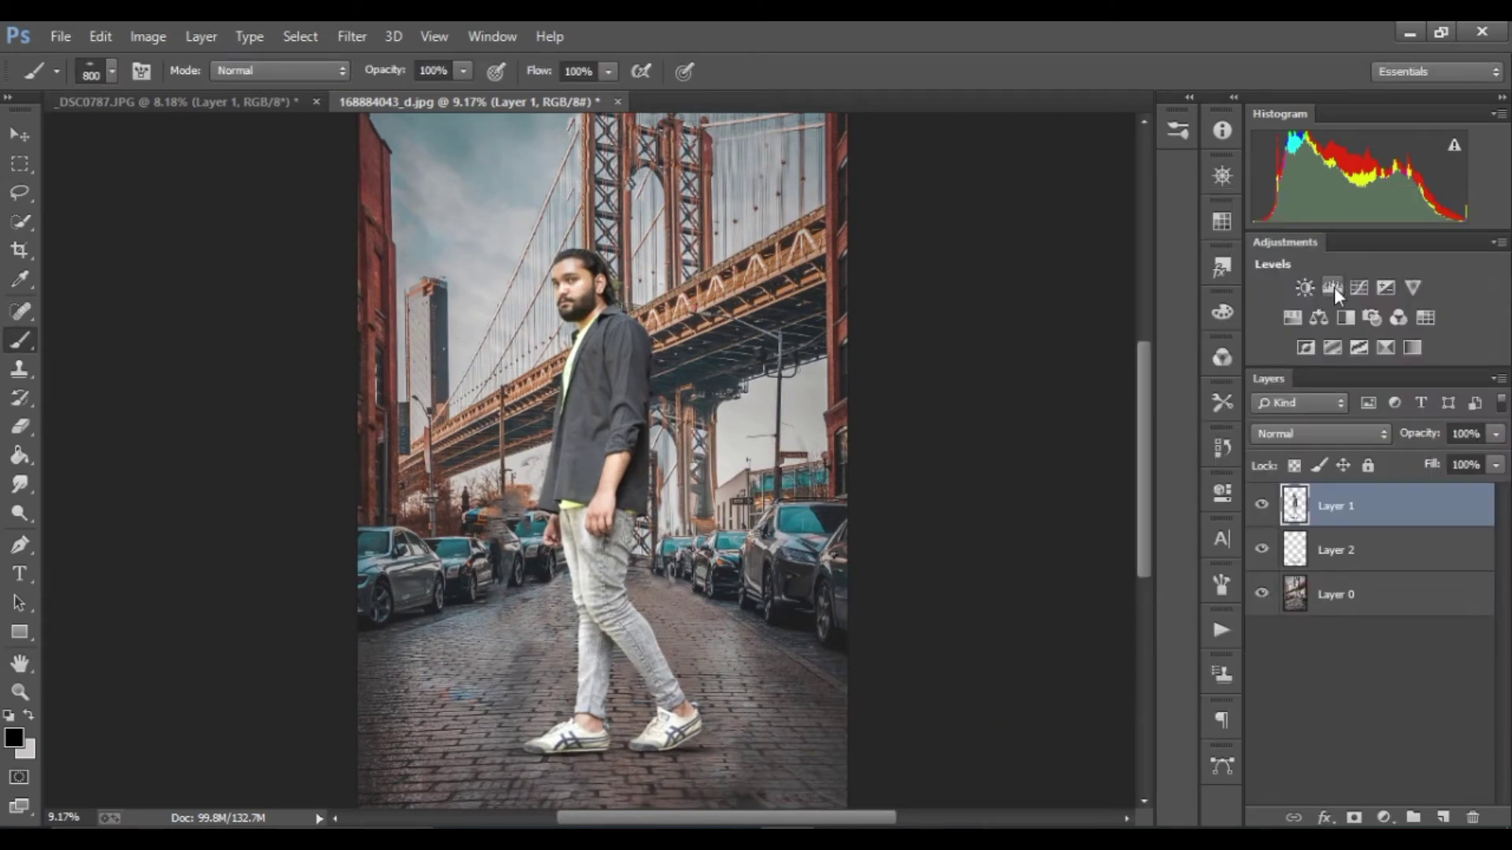
left_click(1360, 288)
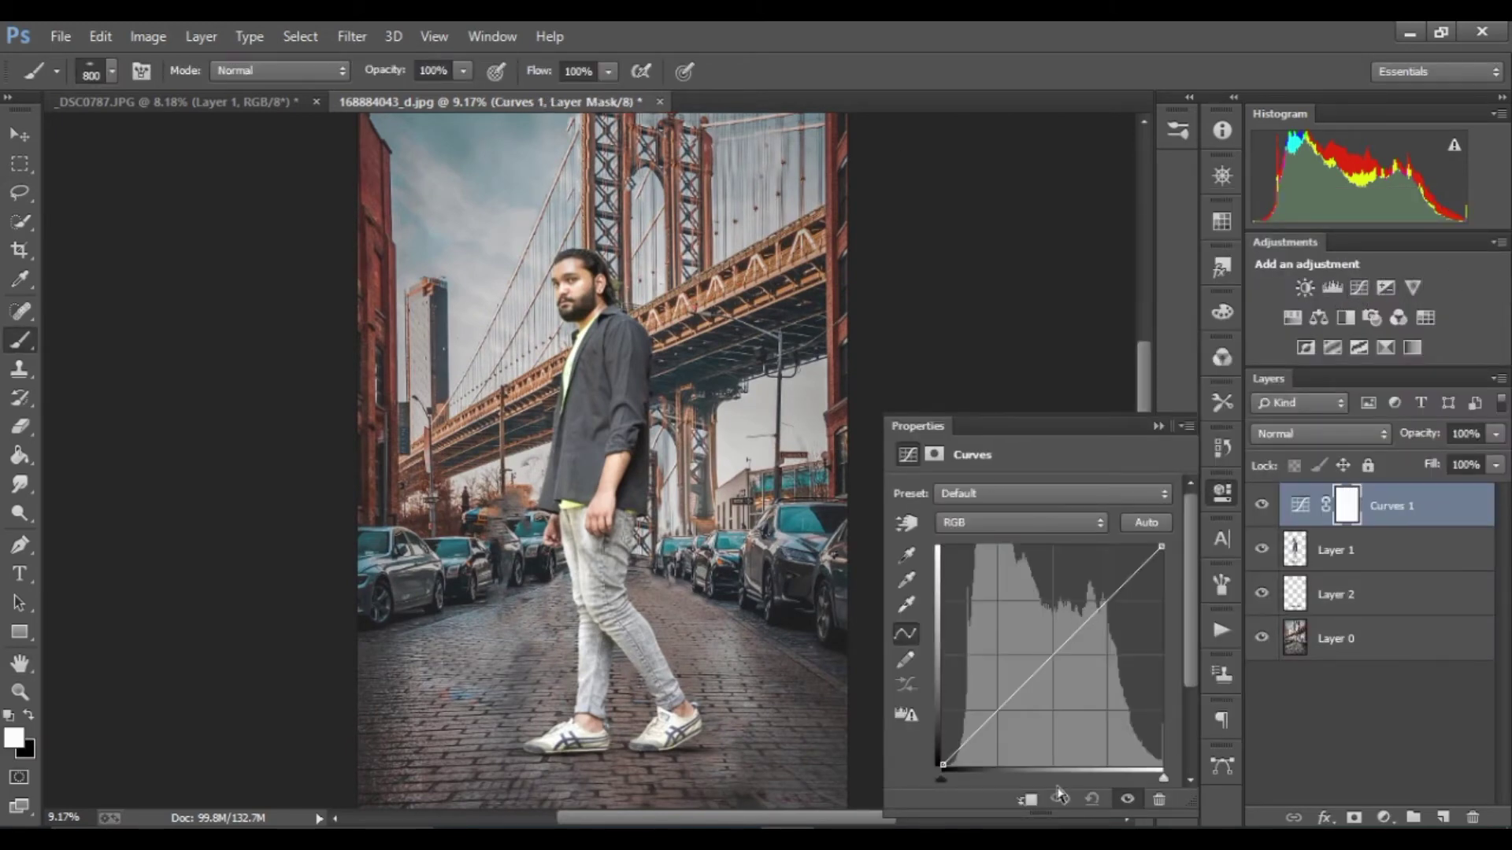
left_click(1029, 801)
left_click_drag(1044, 668, 1055, 670)
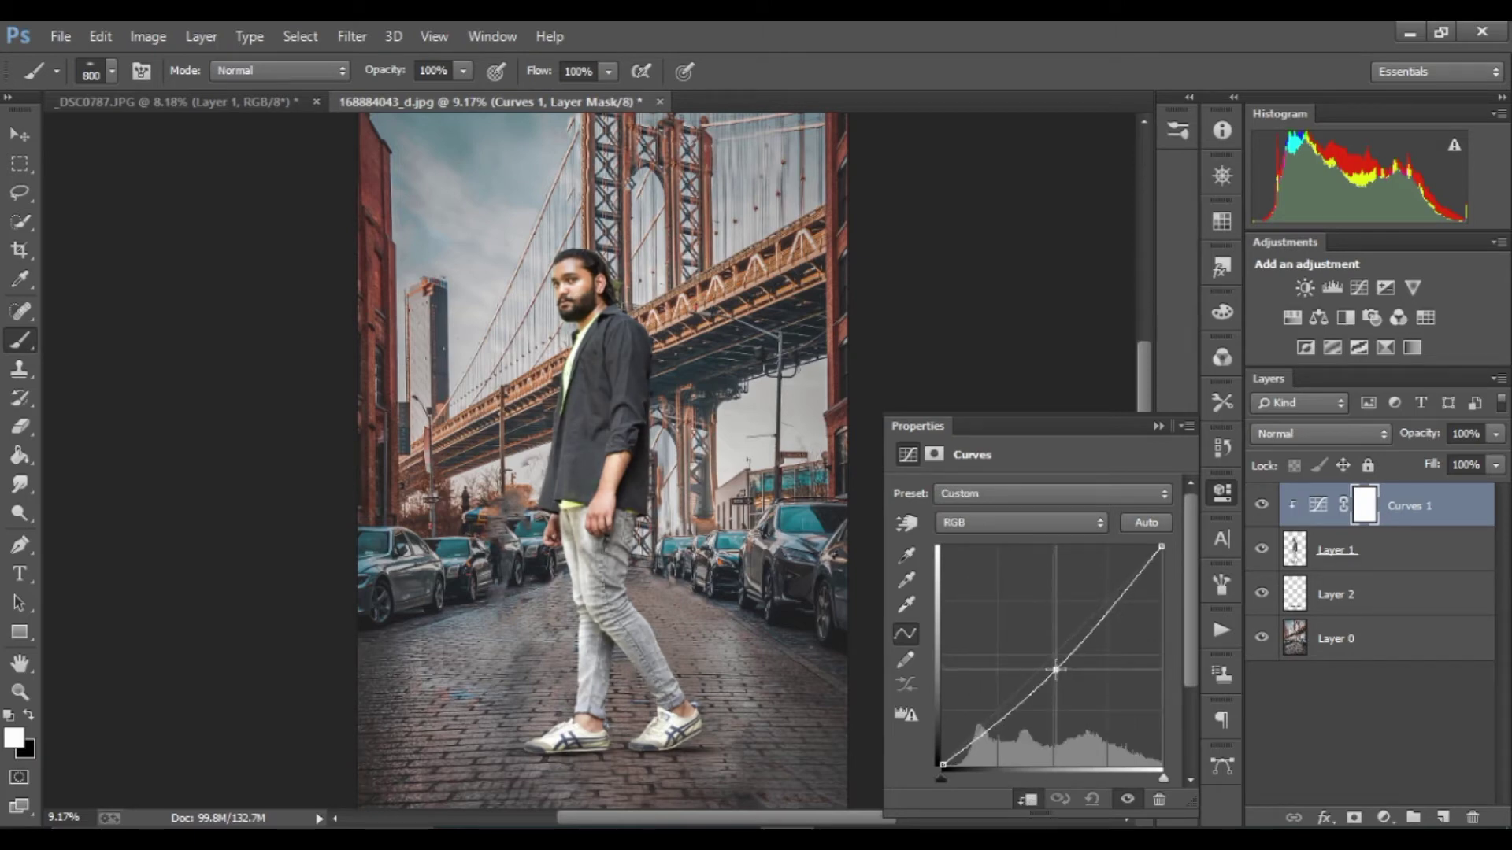
left_click(1158, 426)
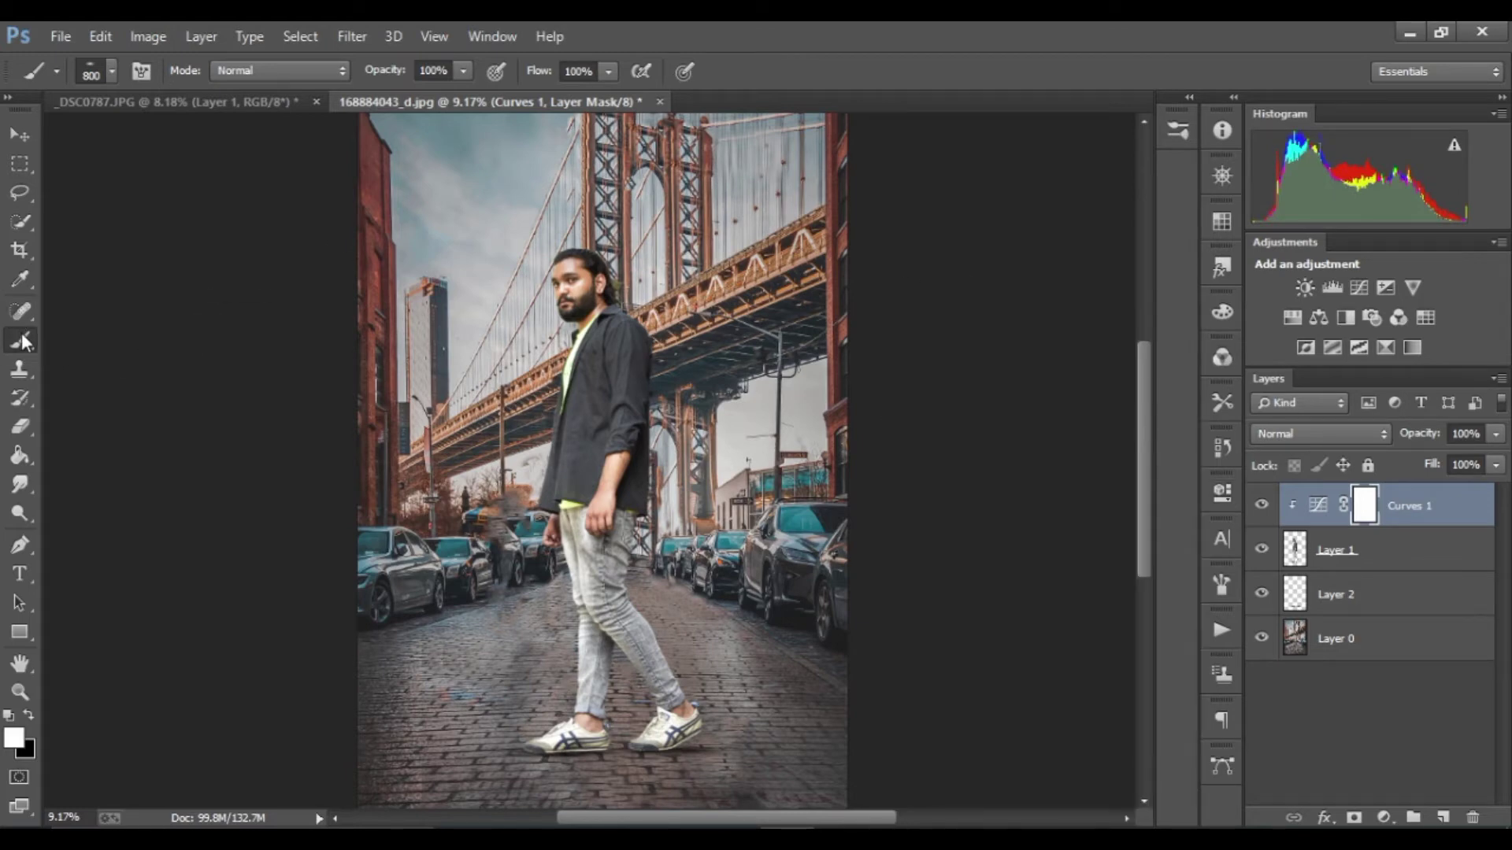
left_click(19, 426)
- Erase the curves darkening around the man's head with an enlarged eraser, up to 1400 px
left_click(377, 71)
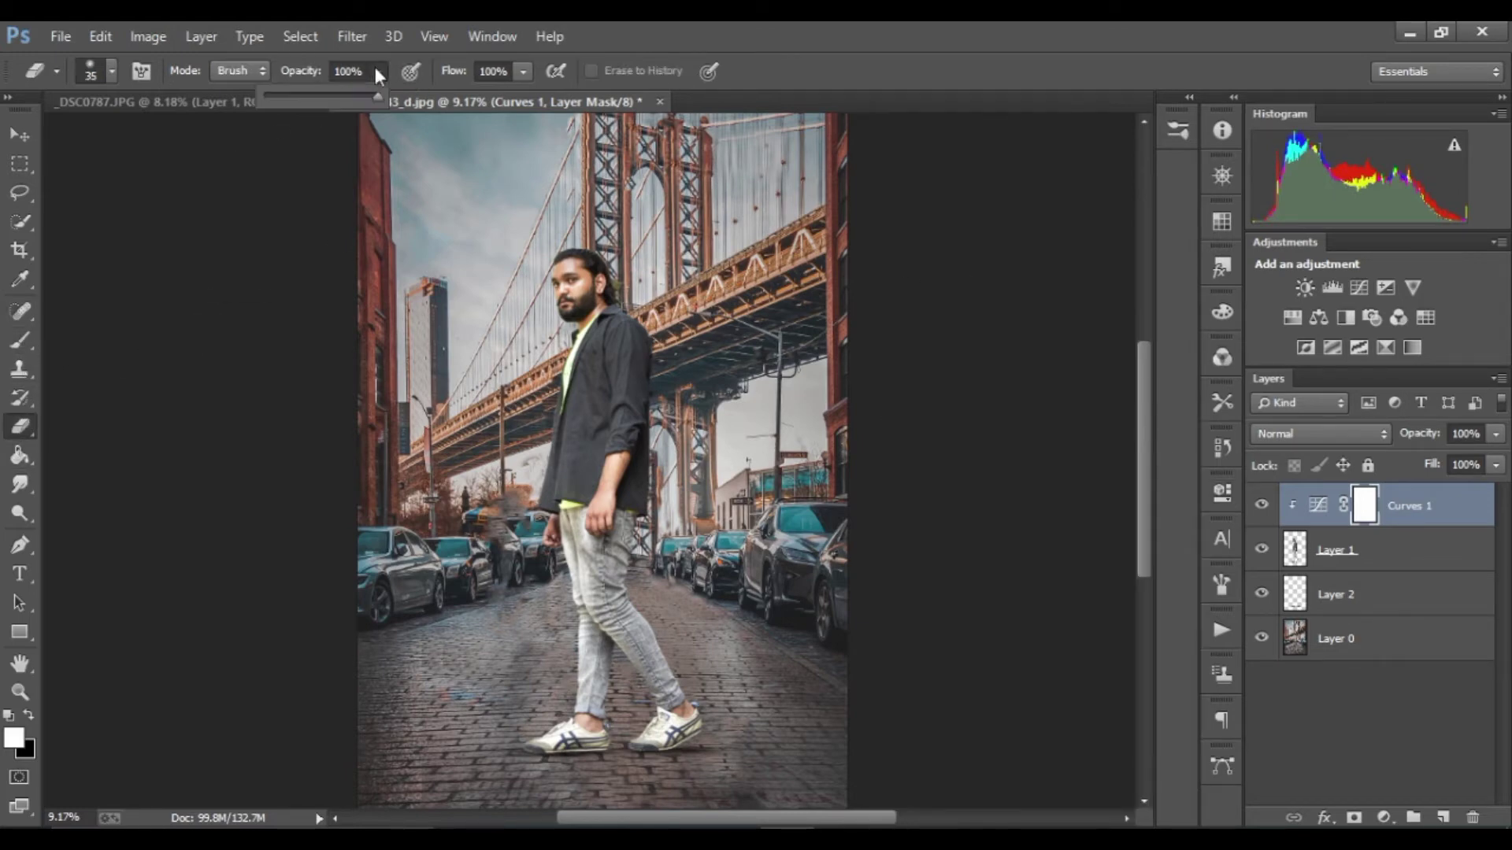
key("bracketright")
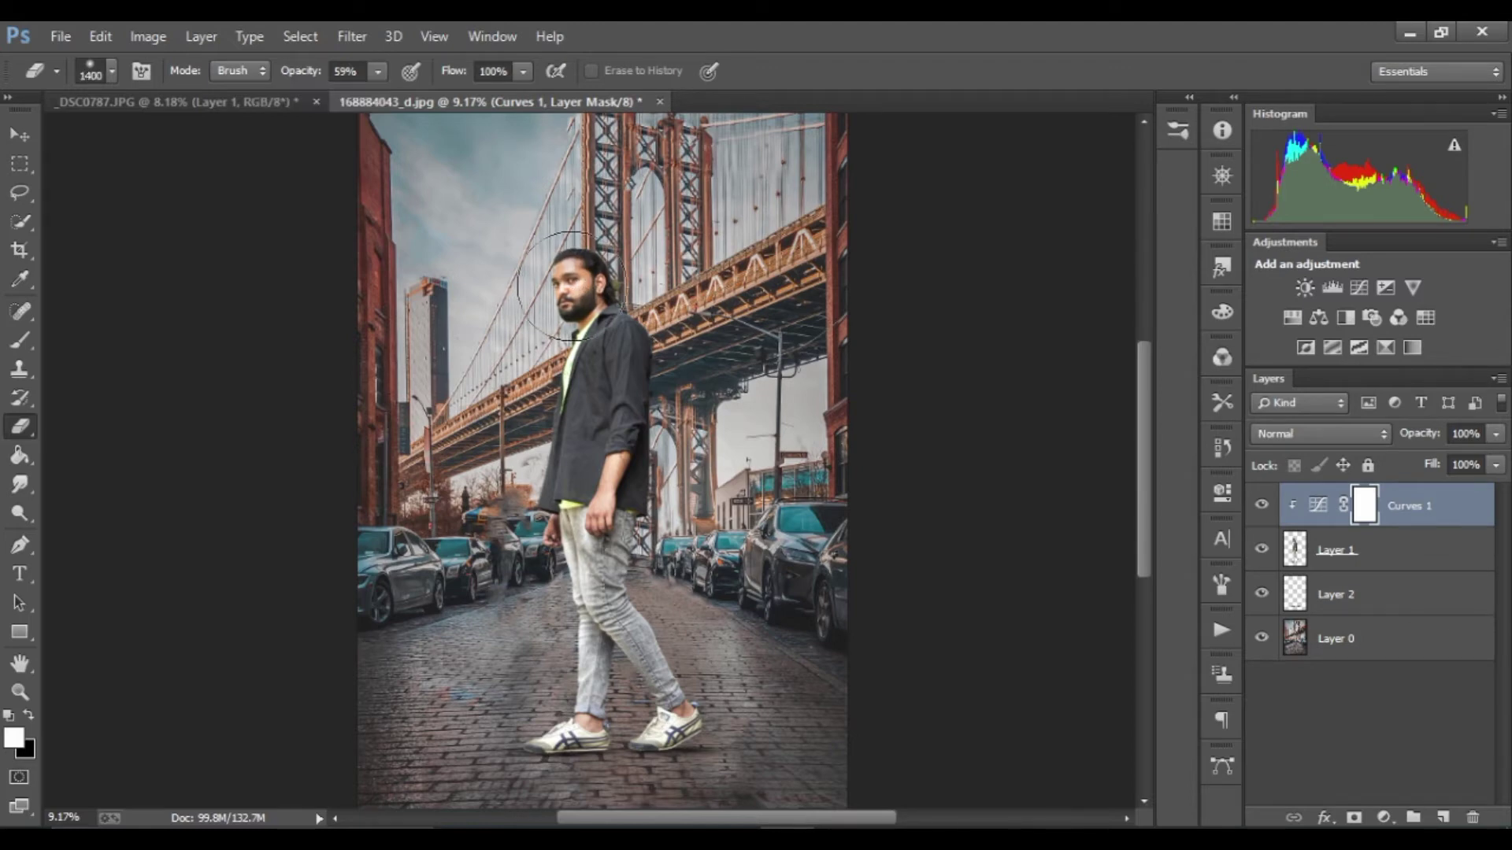
left_click_drag(583, 292, 575, 331)
key("bracketright")
key("bracketright")
key("bracketright")
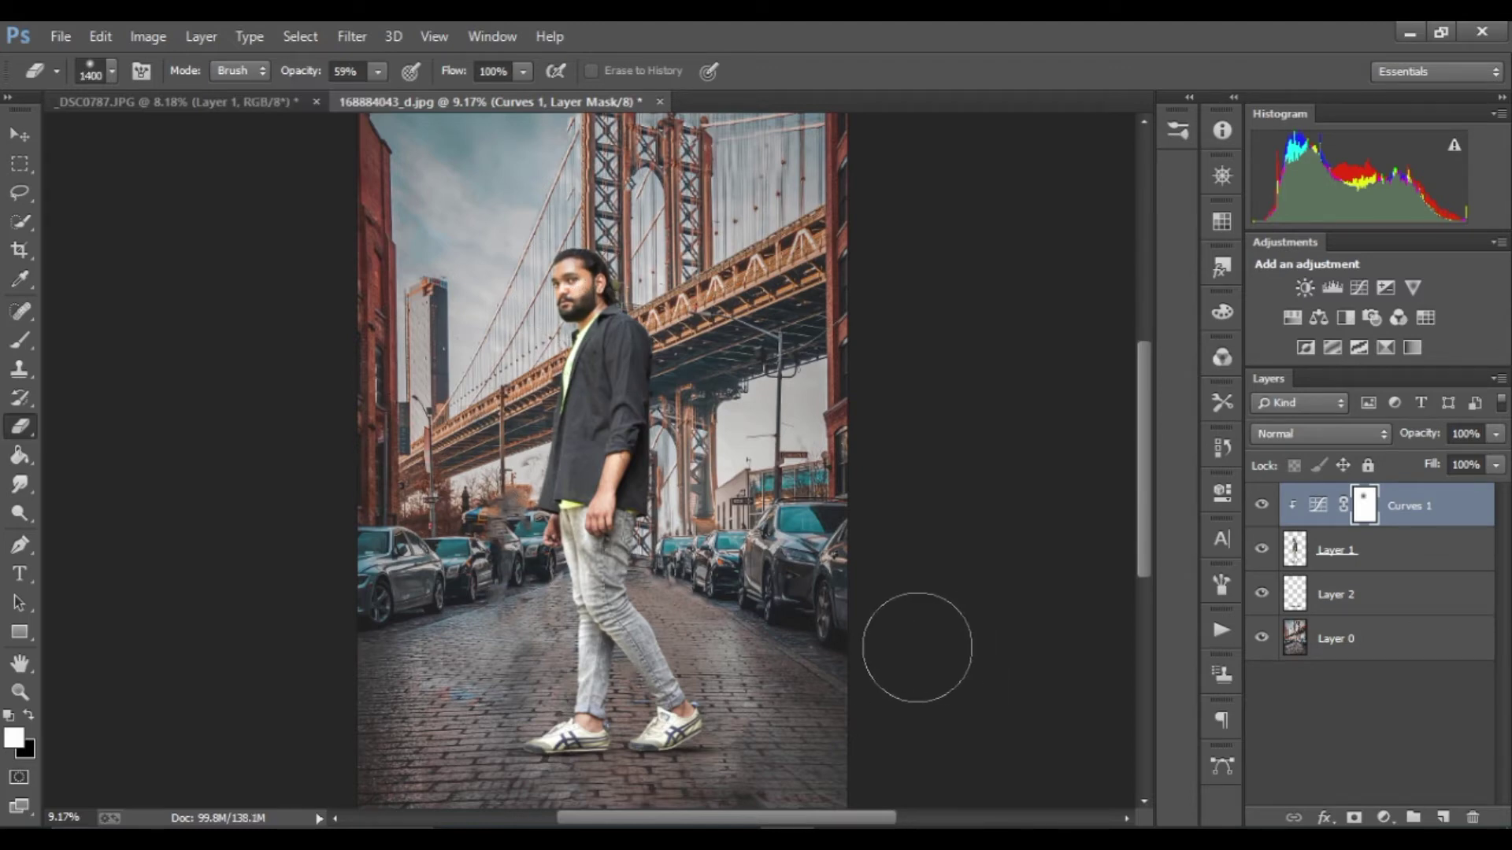
scroll(918, 641, "down", 1)
scroll(532, 515, "up", 1)
scroll(531, 516, "down", 1)
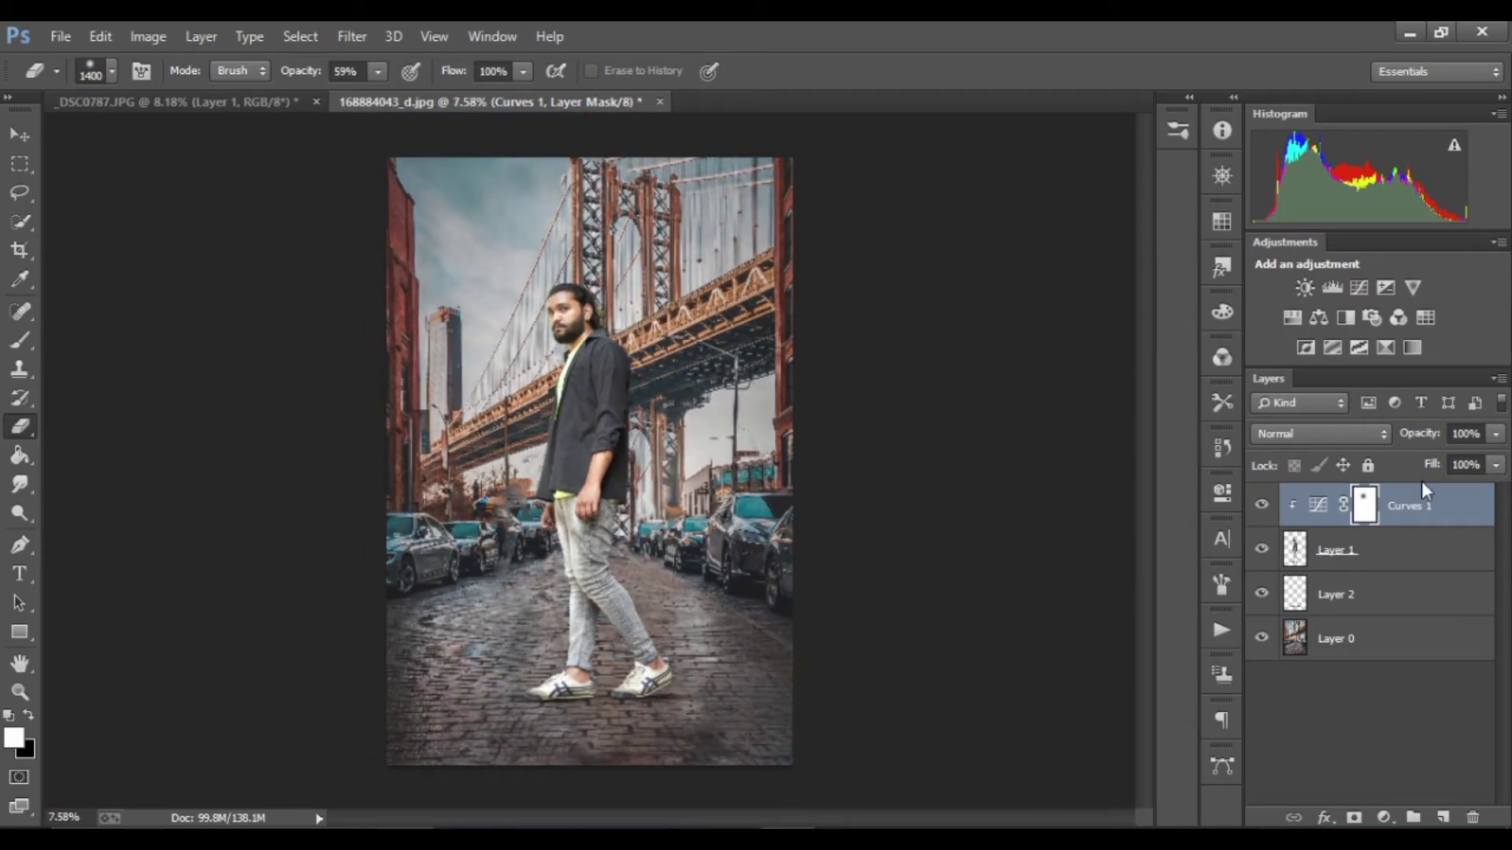
- Make Layer 1 active again, opening and closing its Layer Style dialog unchanged
left_click(1317, 505)
scroll(595, 489, "up", 1)
scroll(595, 490, "down", 1)
scroll(595, 489, "down", 1)
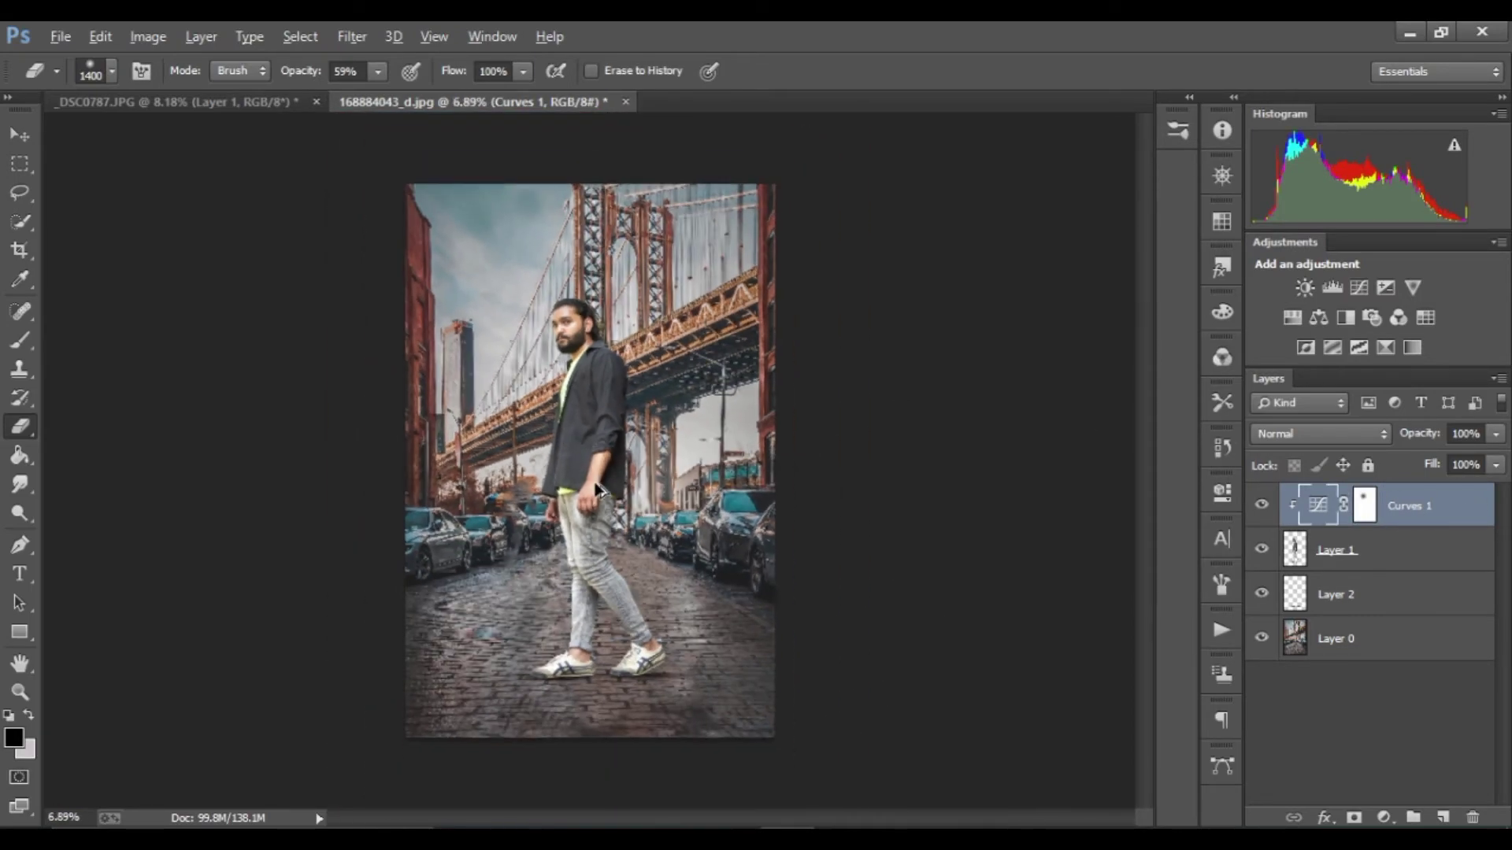
scroll(596, 488, "up", 1)
scroll(532, 598, "up", 2)
scroll(596, 600, "up", 2)
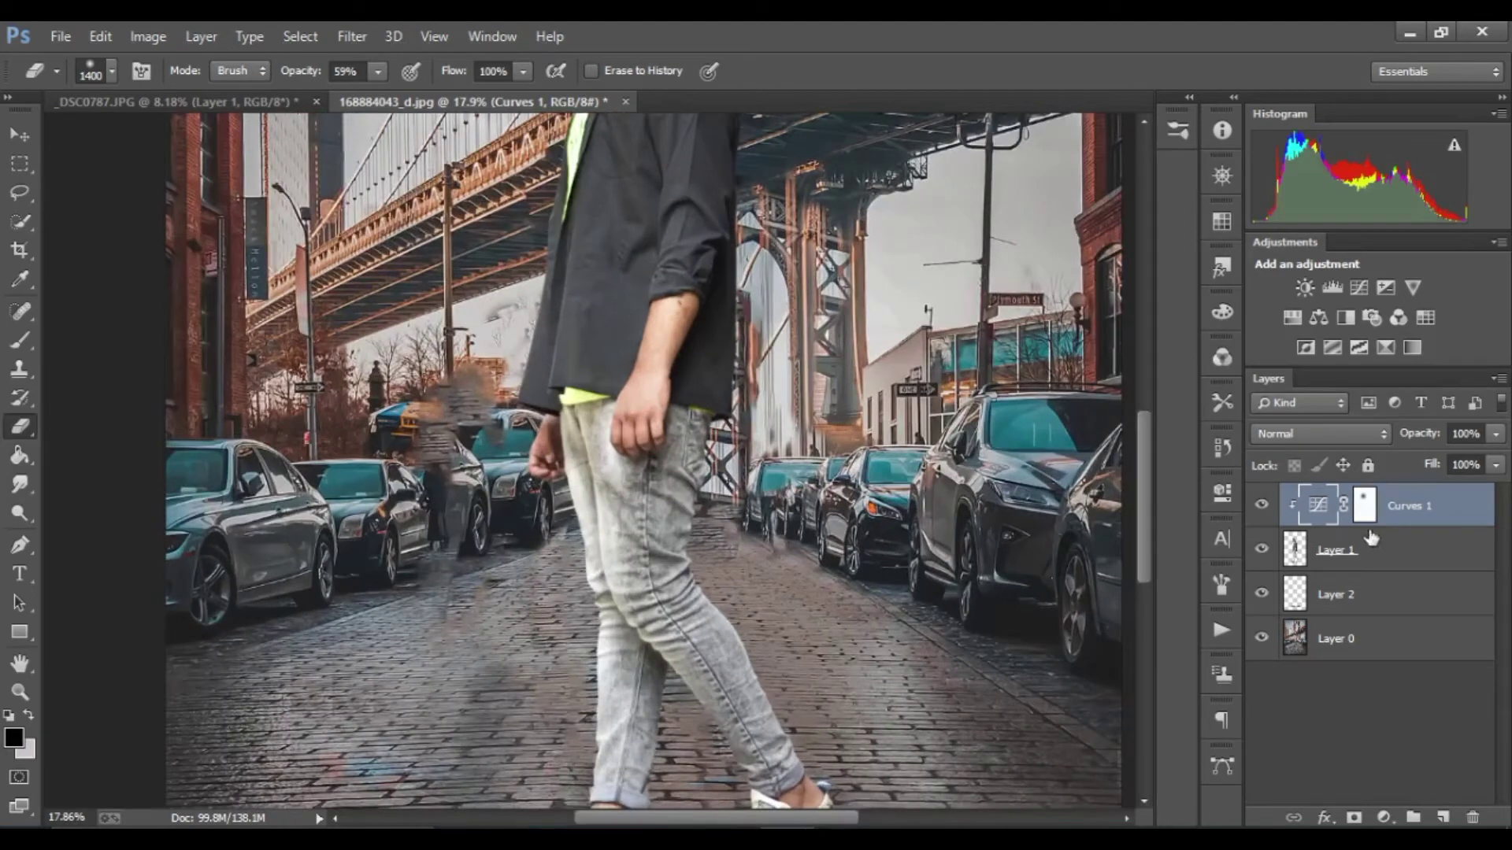
left_click(1409, 547)
double_click(1409, 550)
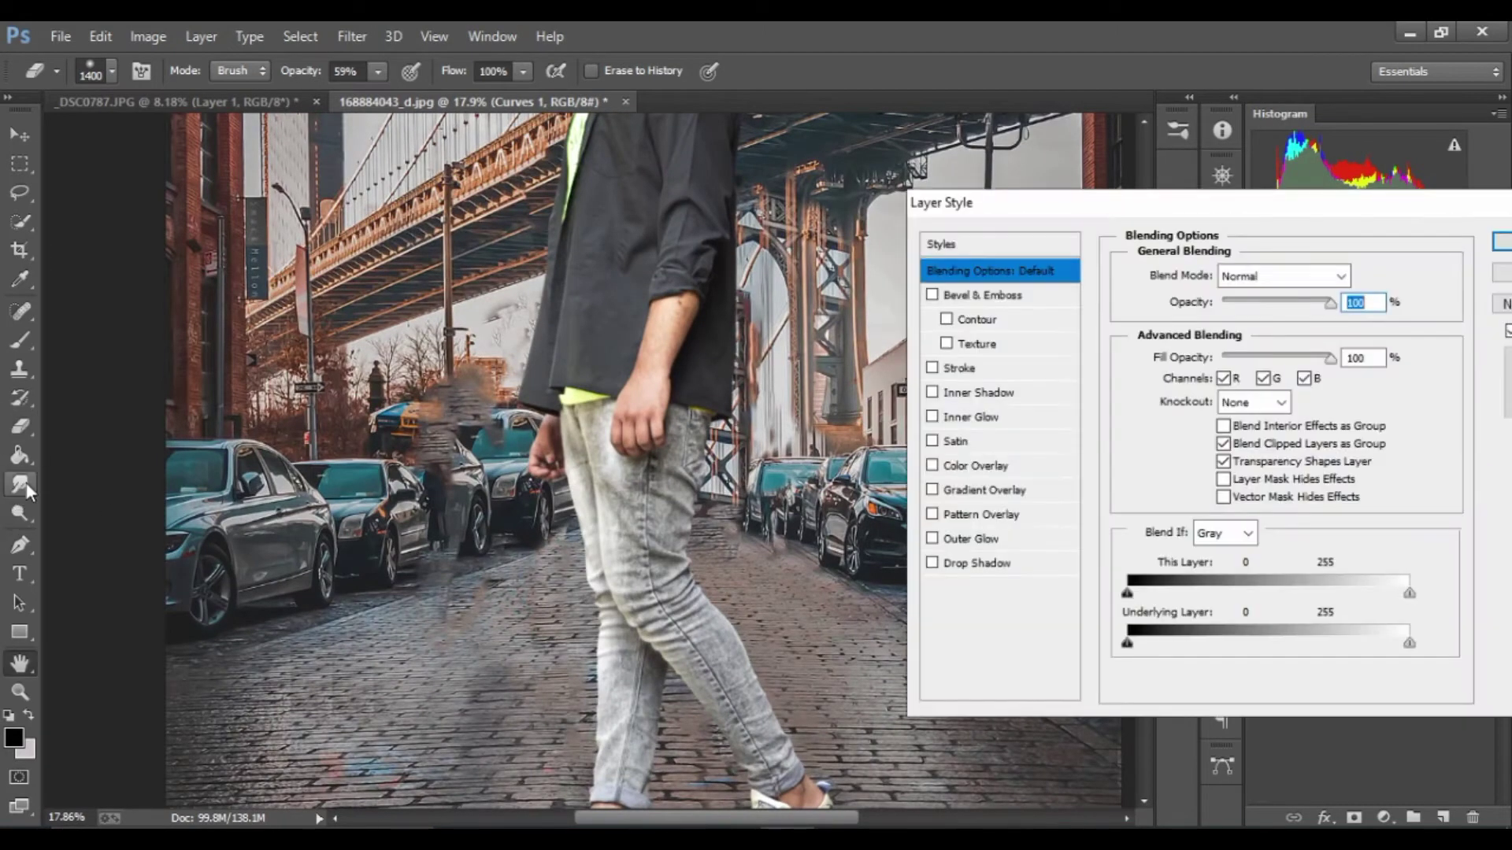
left_click(1503, 273)
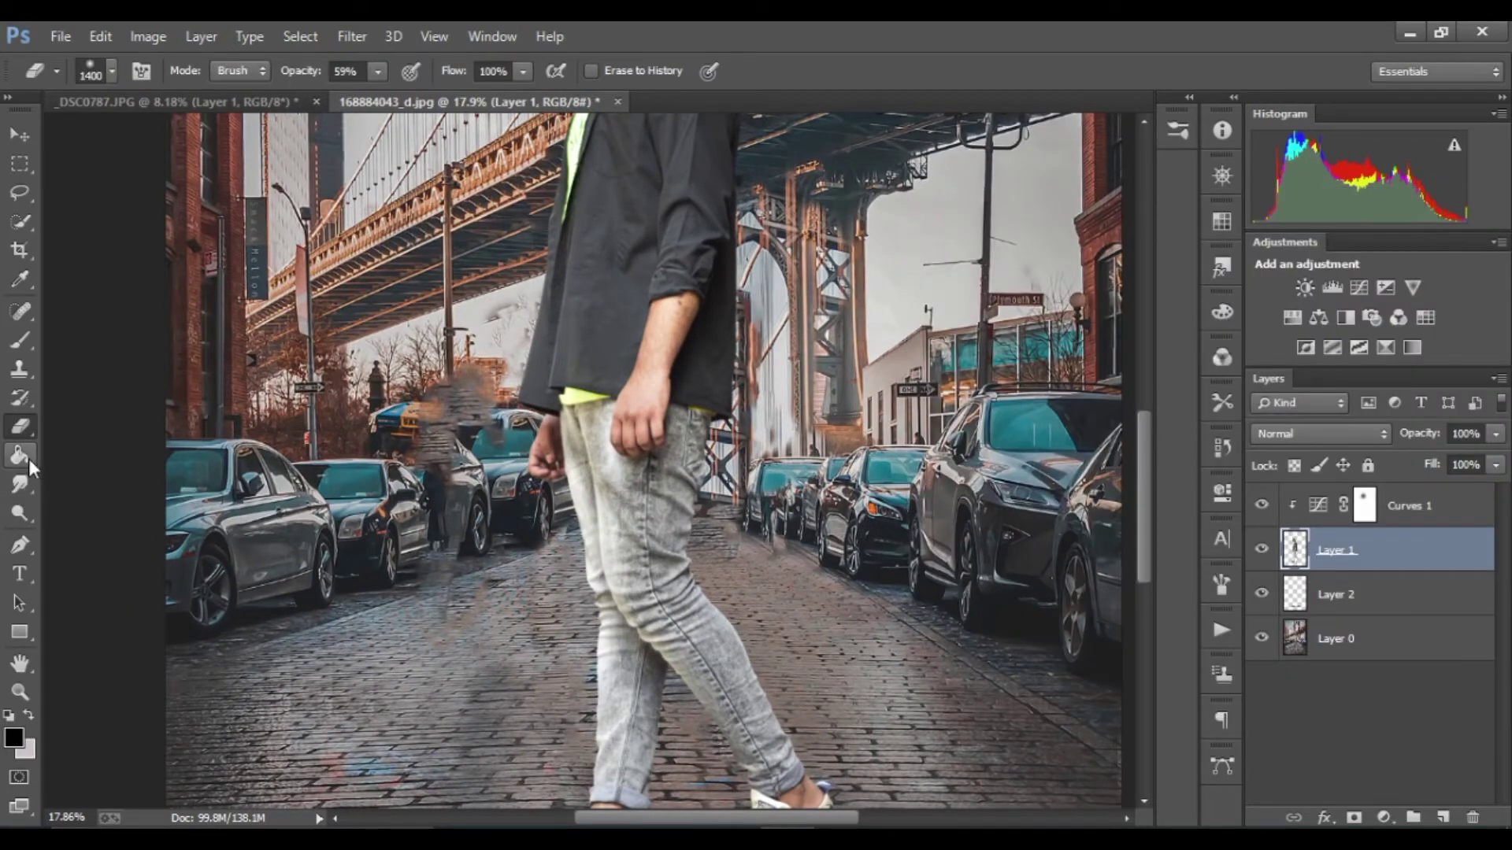
left_click(21, 483)
- Dodge the man's jeans and shoes with a 400 px, 30% exposure midtone Dodge brush
left_click(21, 513)
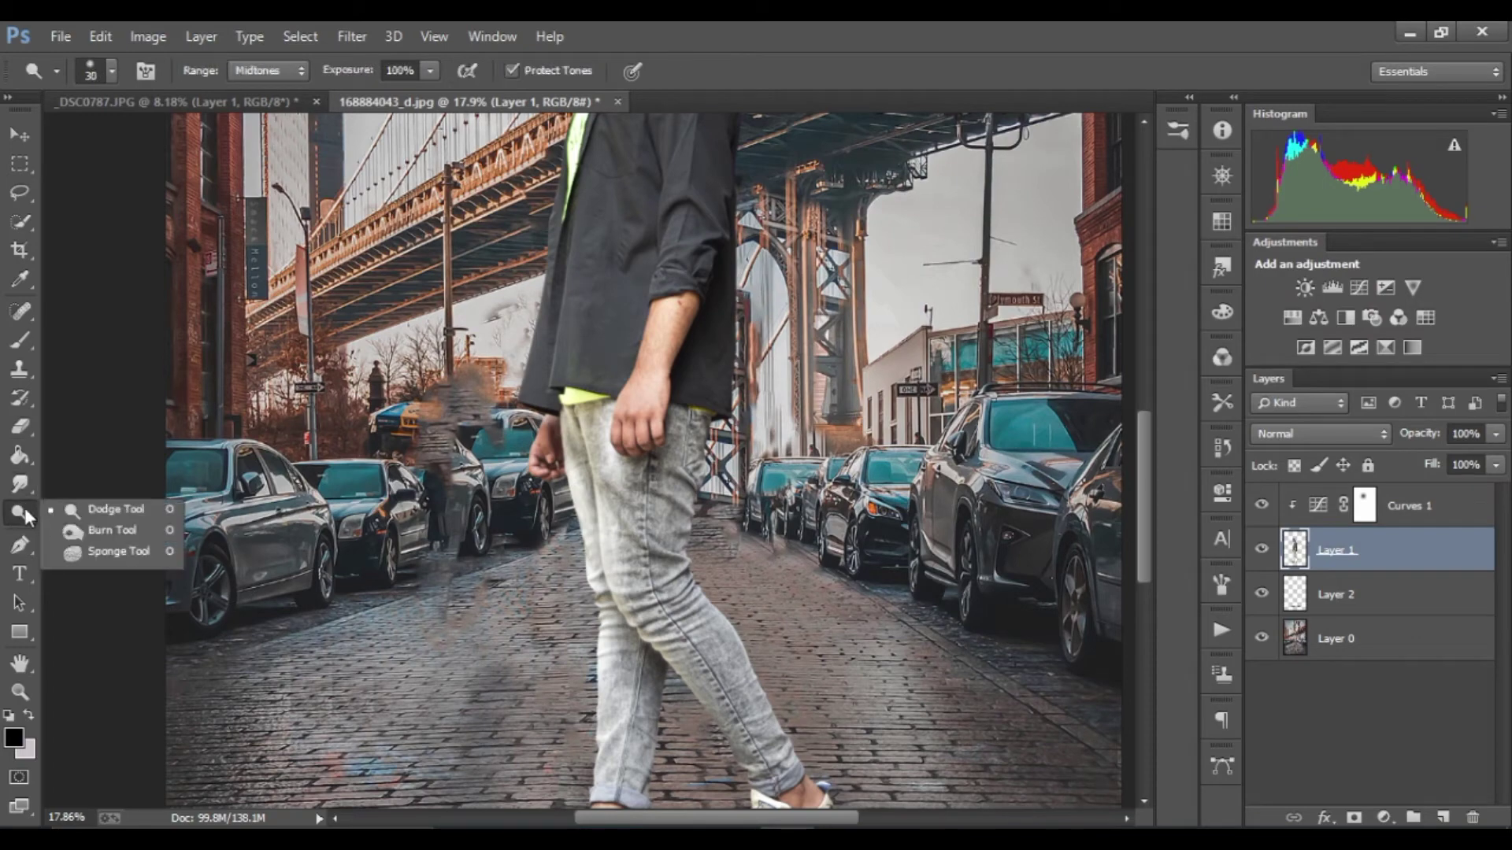
left_click(78, 506)
scroll(686, 536, "up", 3)
left_click_drag(686, 536, 433, 246)
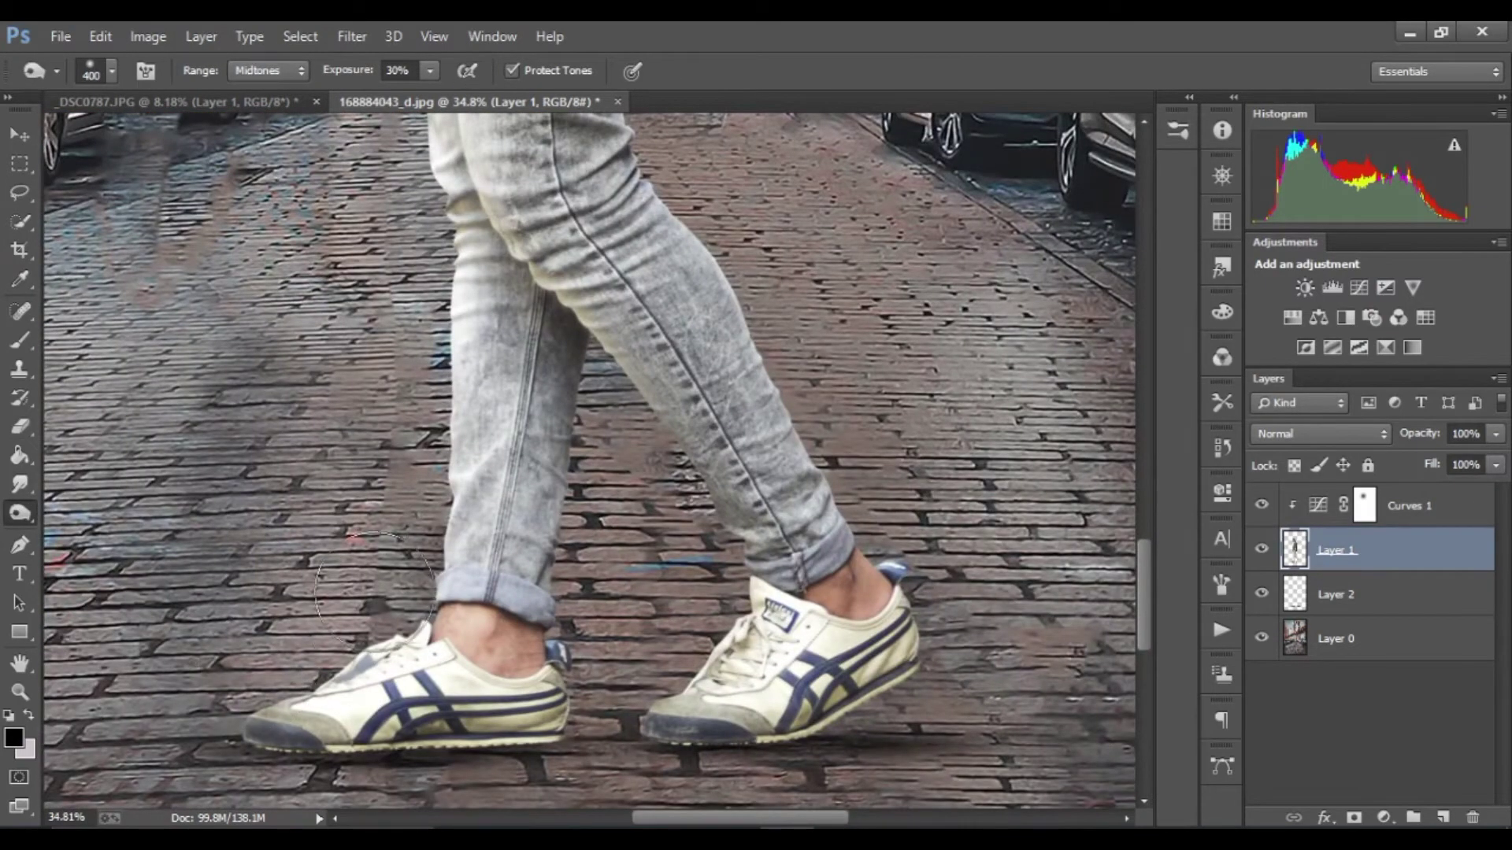
key("bracketright")
scroll(615, 545, "down", 2)
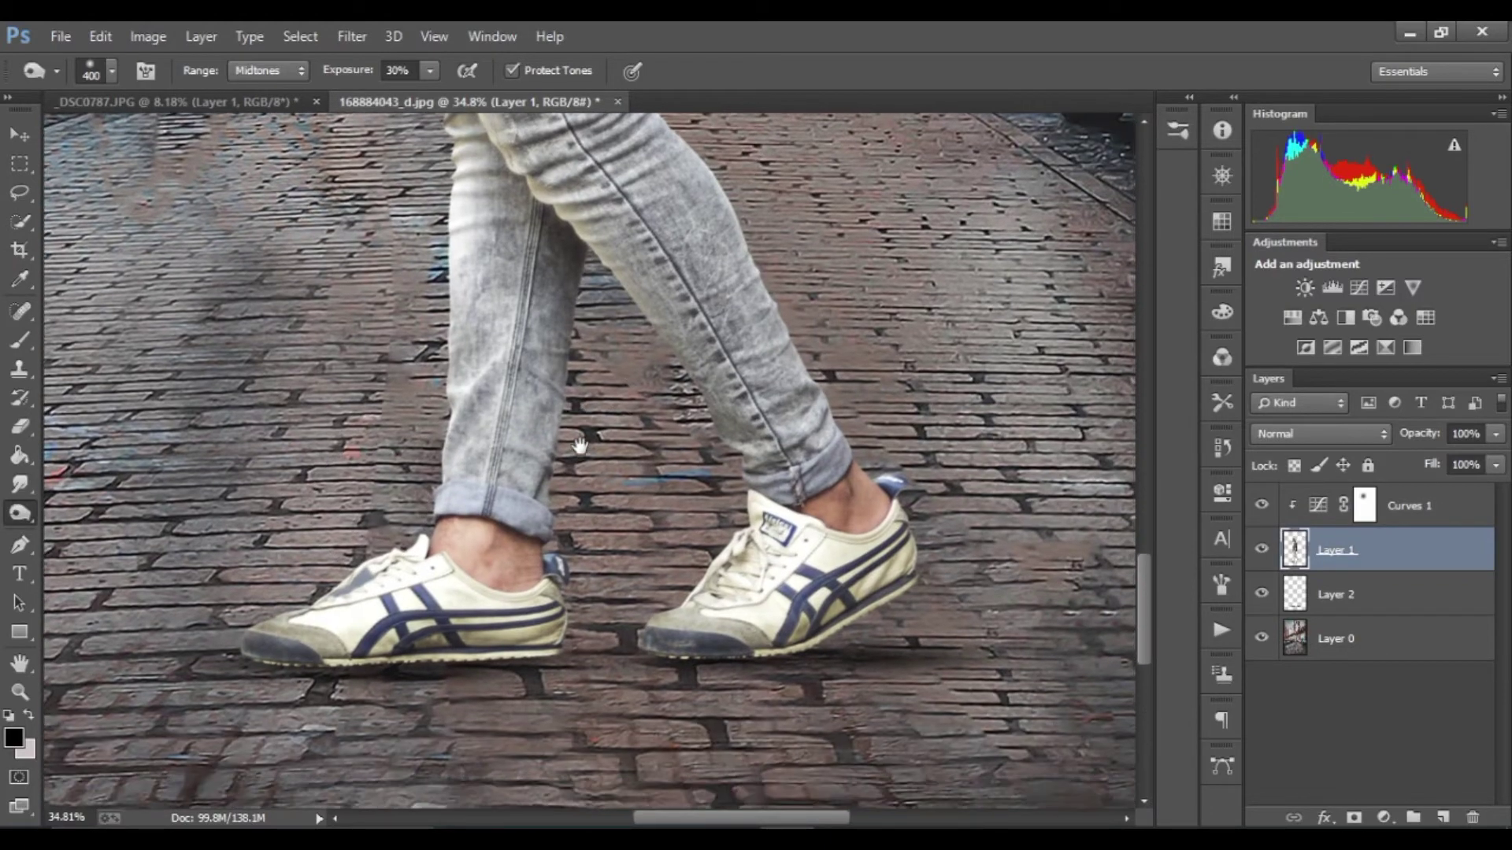
mouse_move(526, 506)
left_mouse_down()
mouse_move(489, 506)
mouse_move(457, 461)
left_mouse_up()
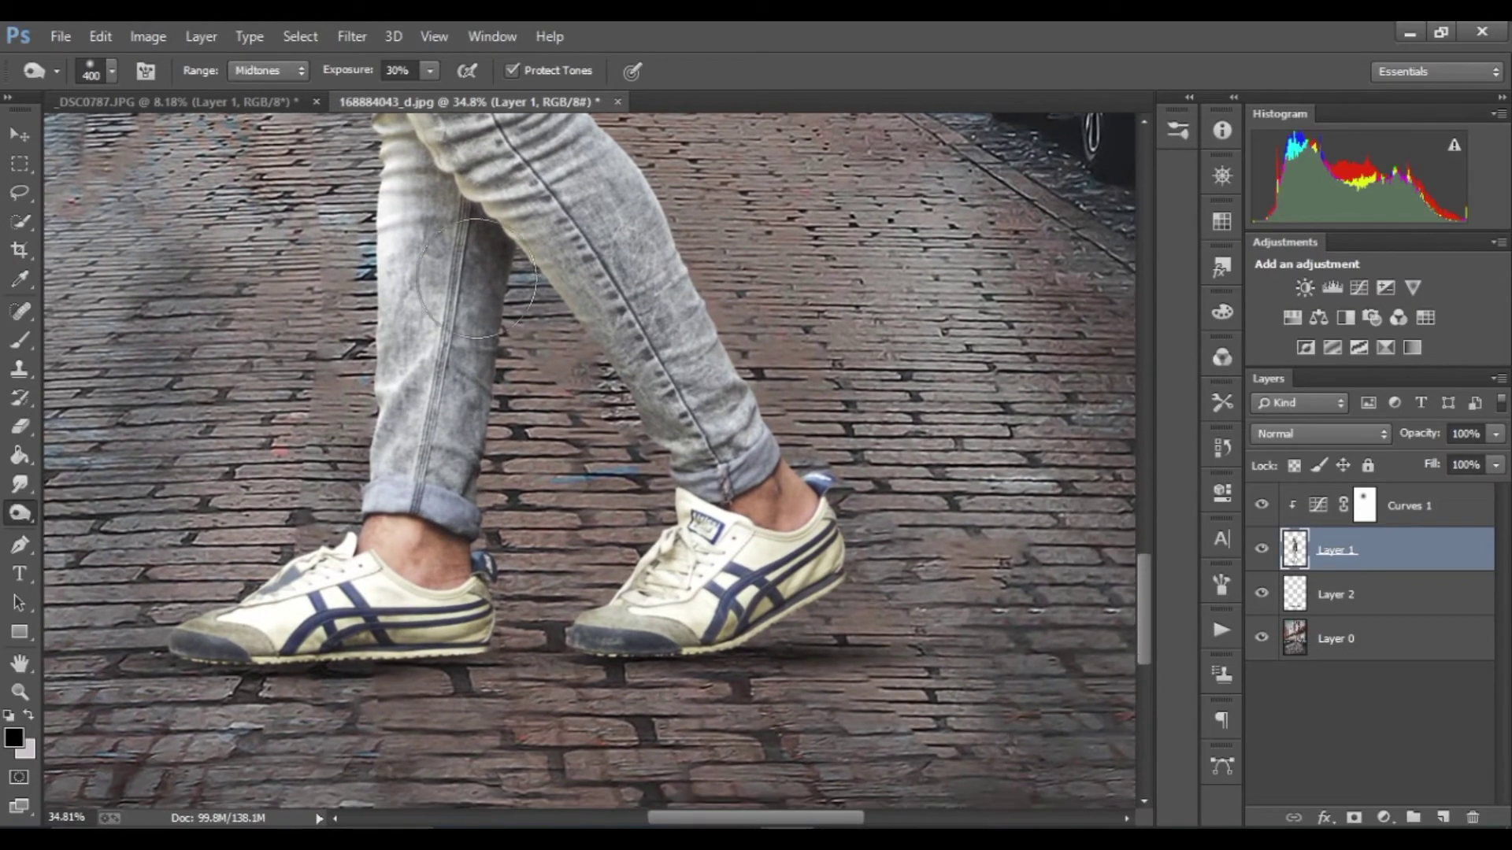
left_click_drag(622, 489, 551, 482)
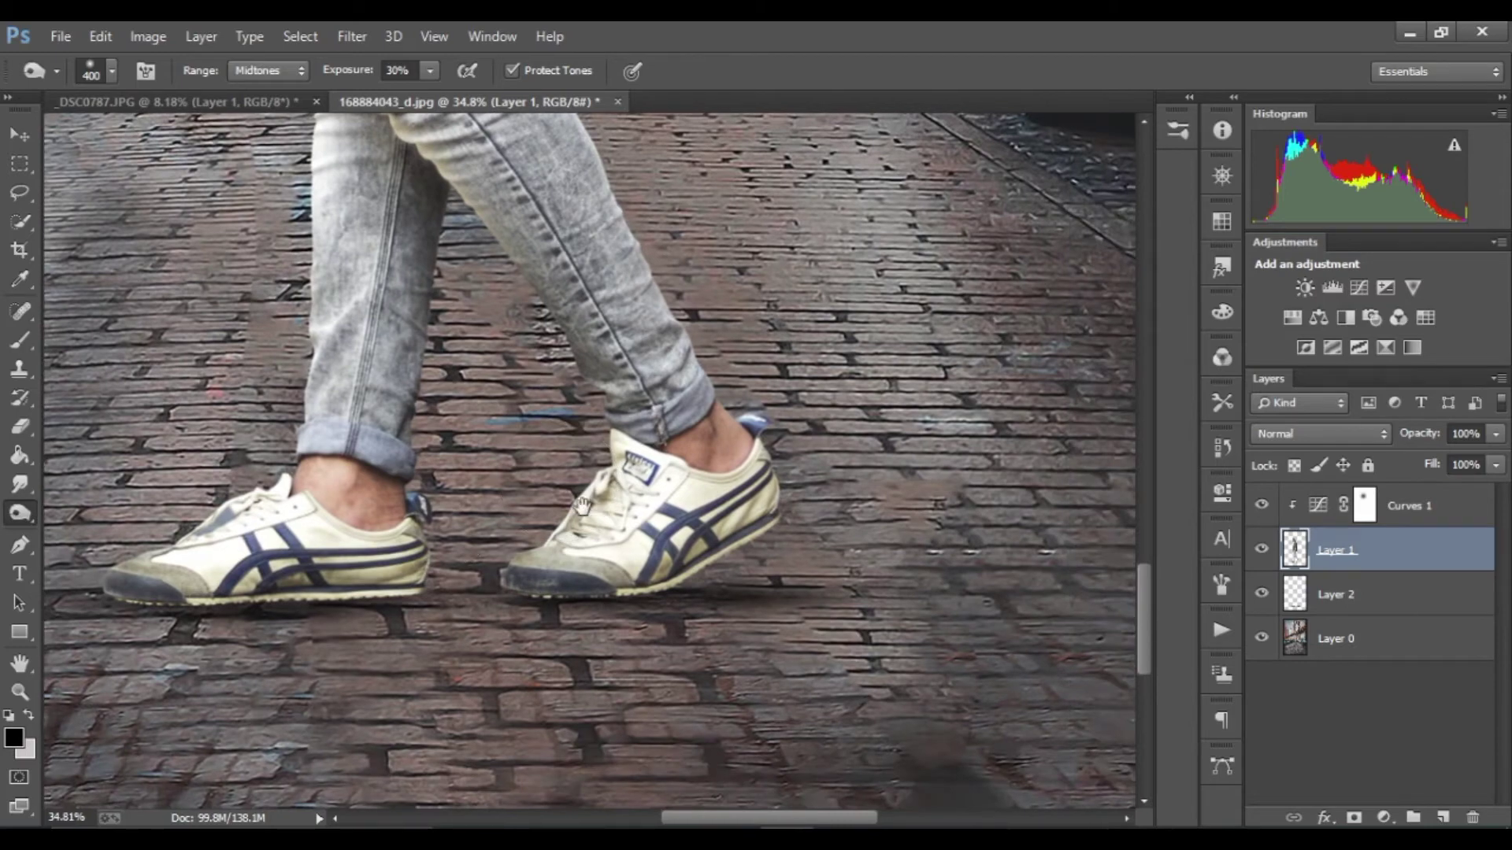
left_click_drag(664, 627, 566, 696)
left_click_drag(664, 648, 879, 462)
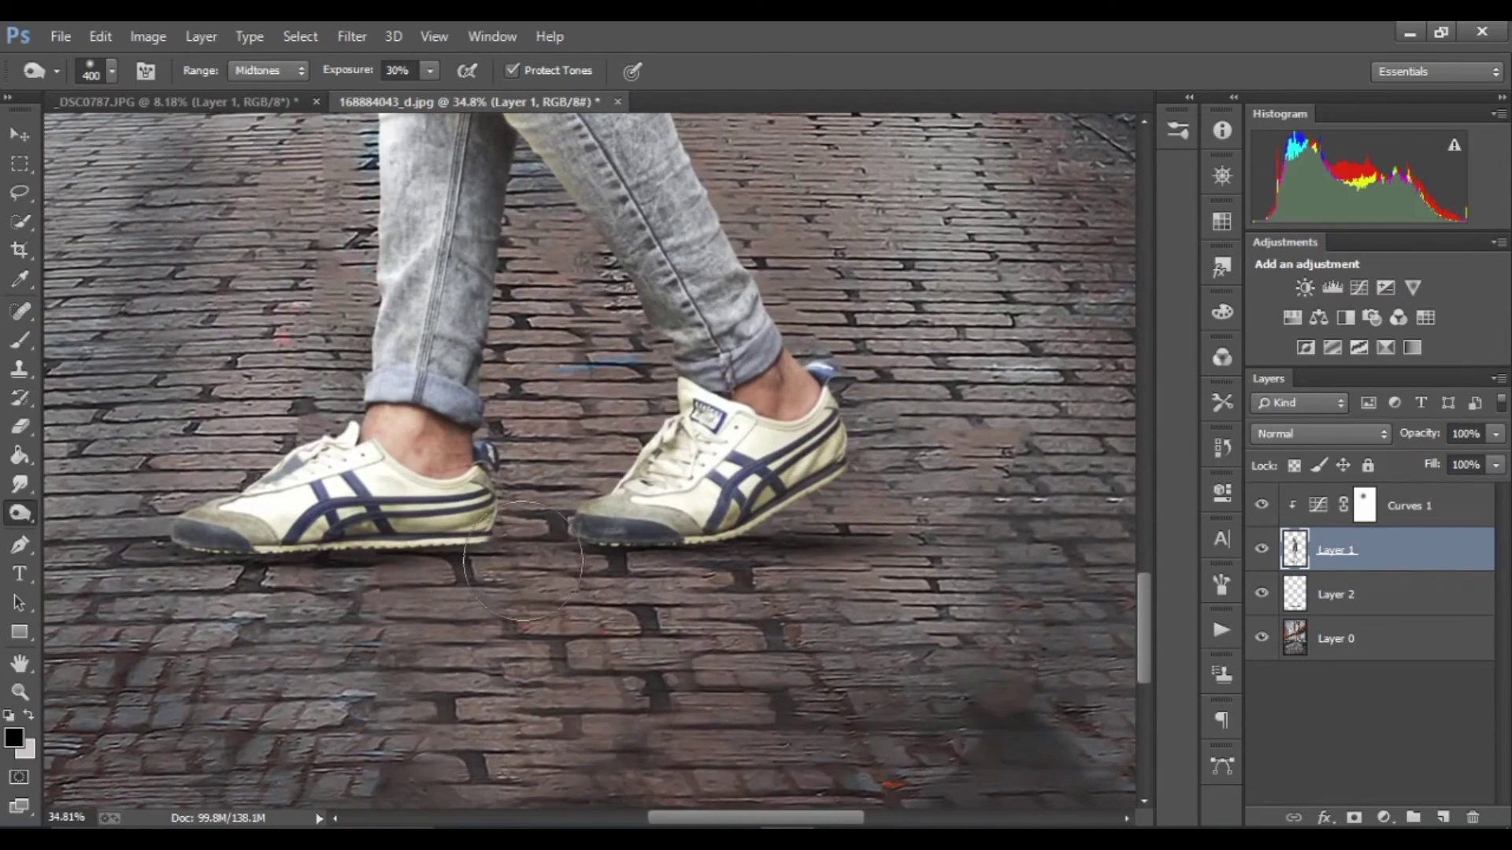
left_click_drag(537, 437, 435, 638)
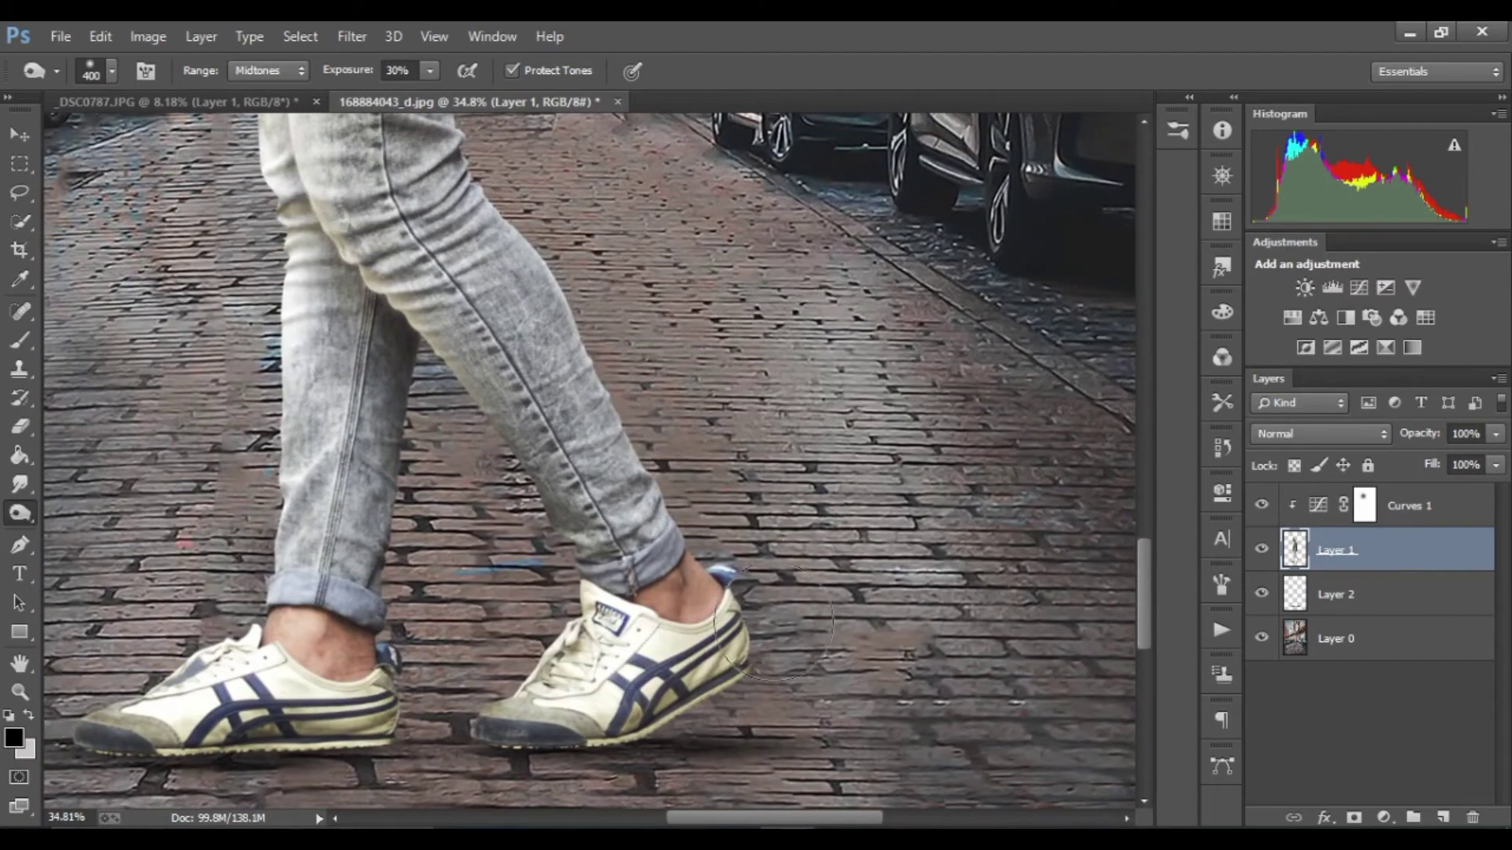
- Continue dodging up the legs, shirt and arm to the man's head and beard
left_click_drag(631, 297, 677, 496)
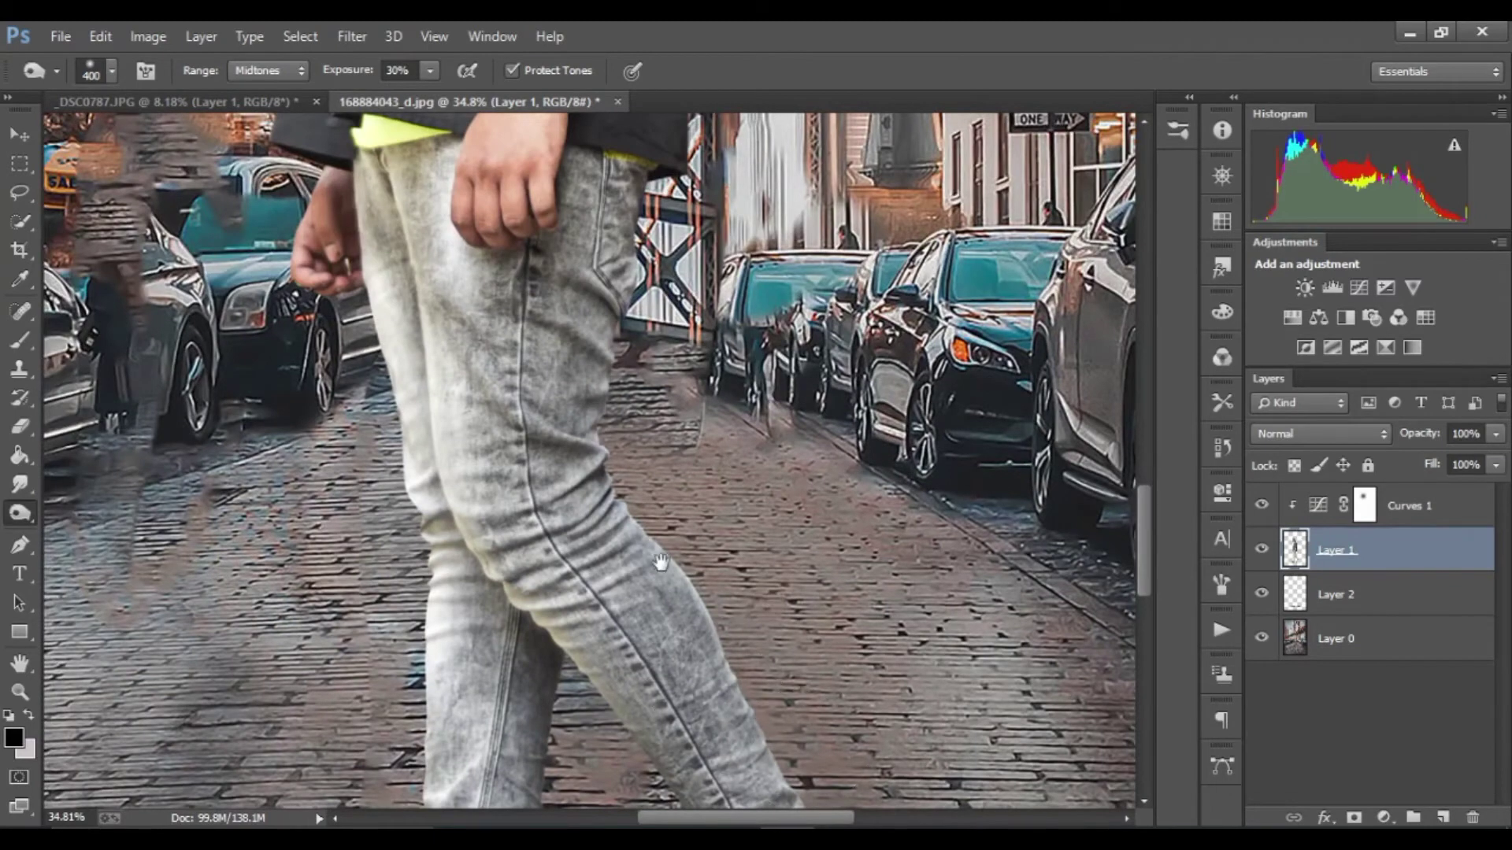
left_click_drag(567, 469, 700, 523)
left_click_drag(508, 323, 390, 593)
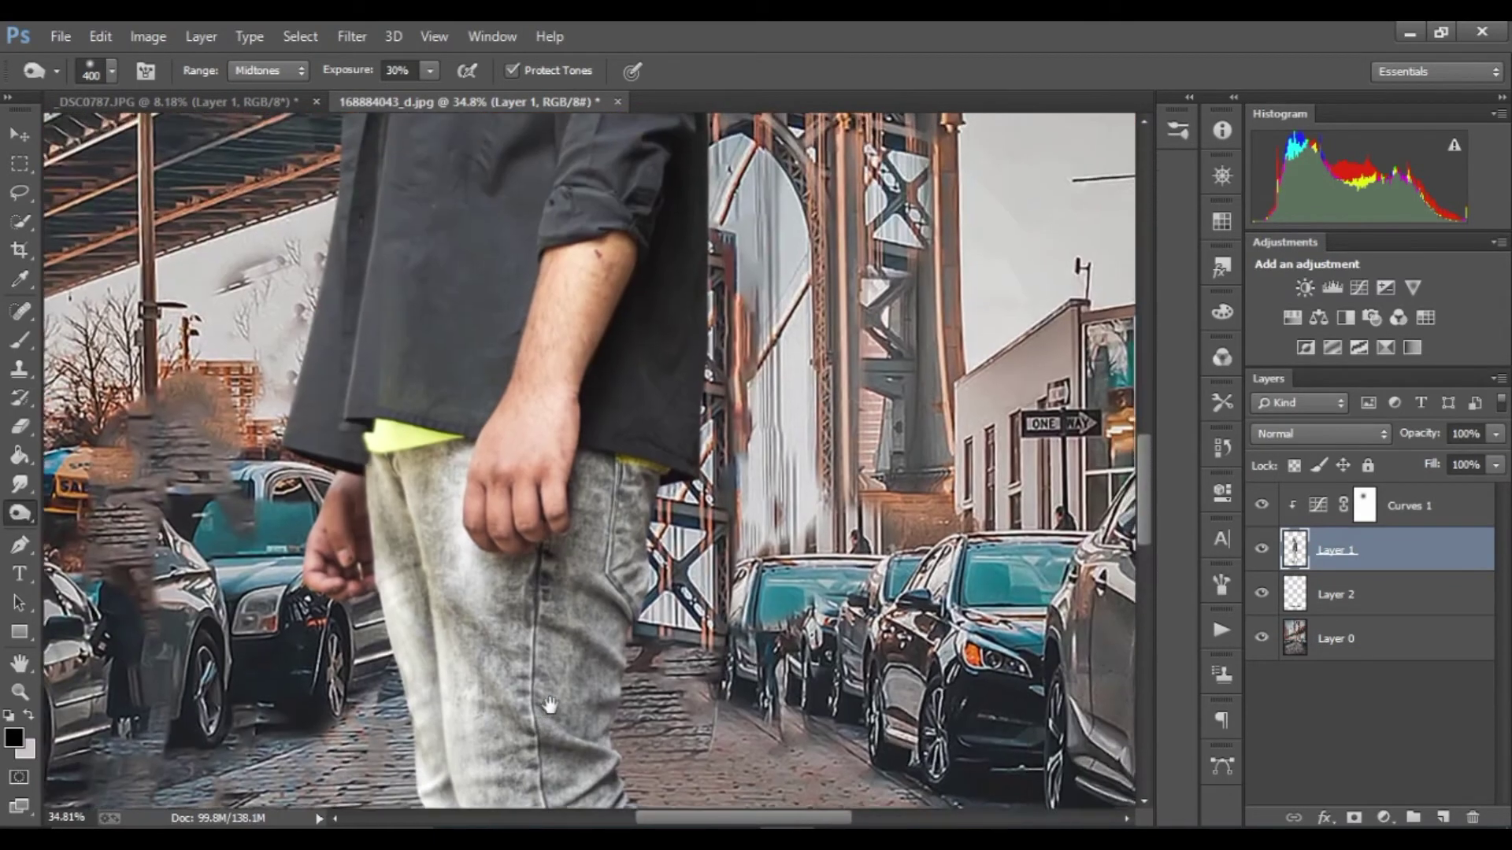
left_click_drag(657, 153, 657, 290)
left_click_drag(646, 622, 630, 299)
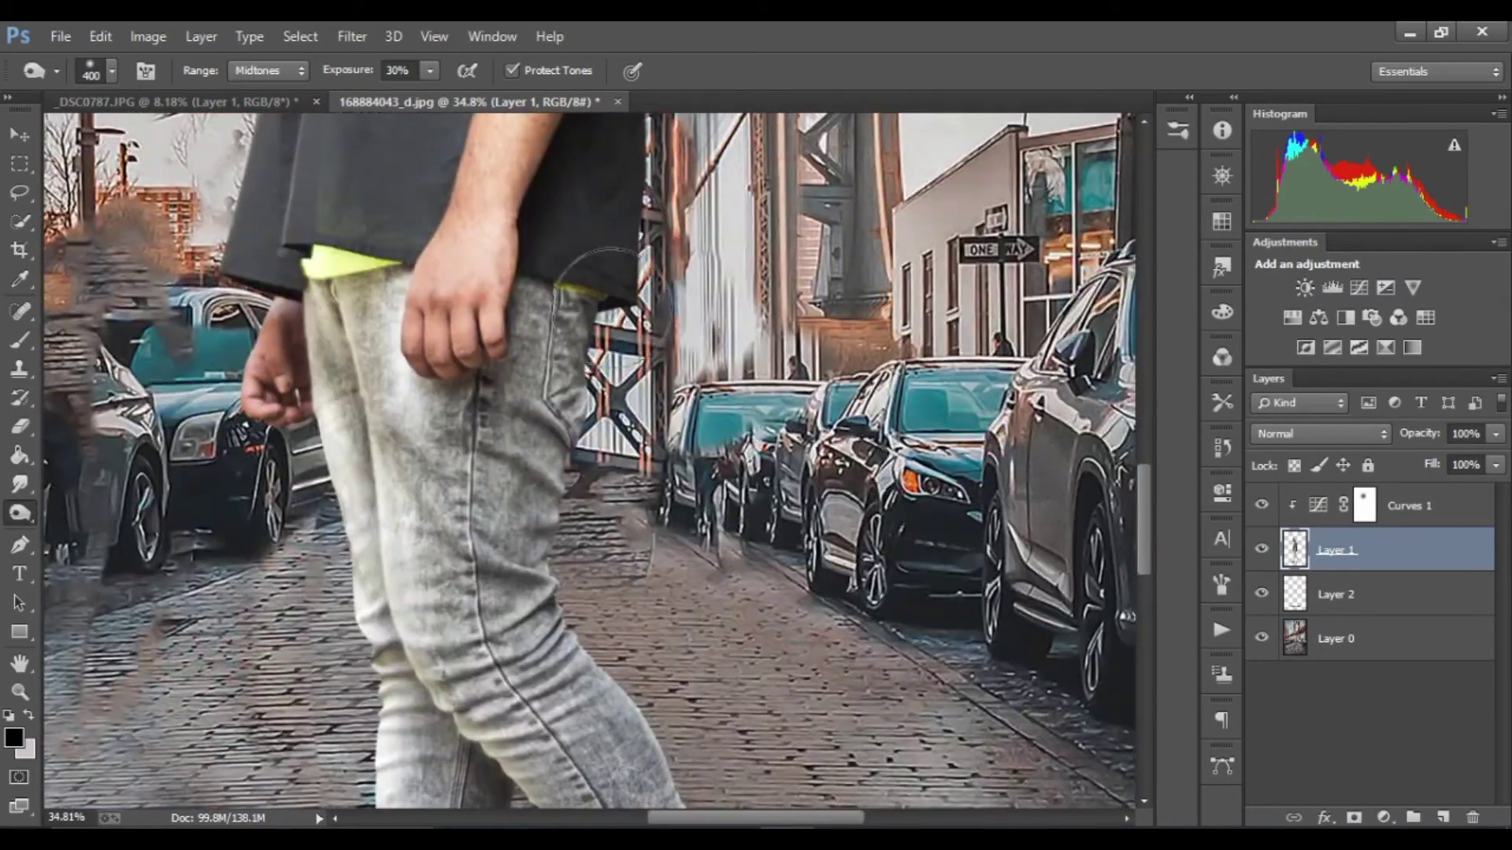
mouse_move(630, 686)
left_mouse_down()
mouse_move(630, 292)
mouse_move(654, 241)
left_mouse_up()
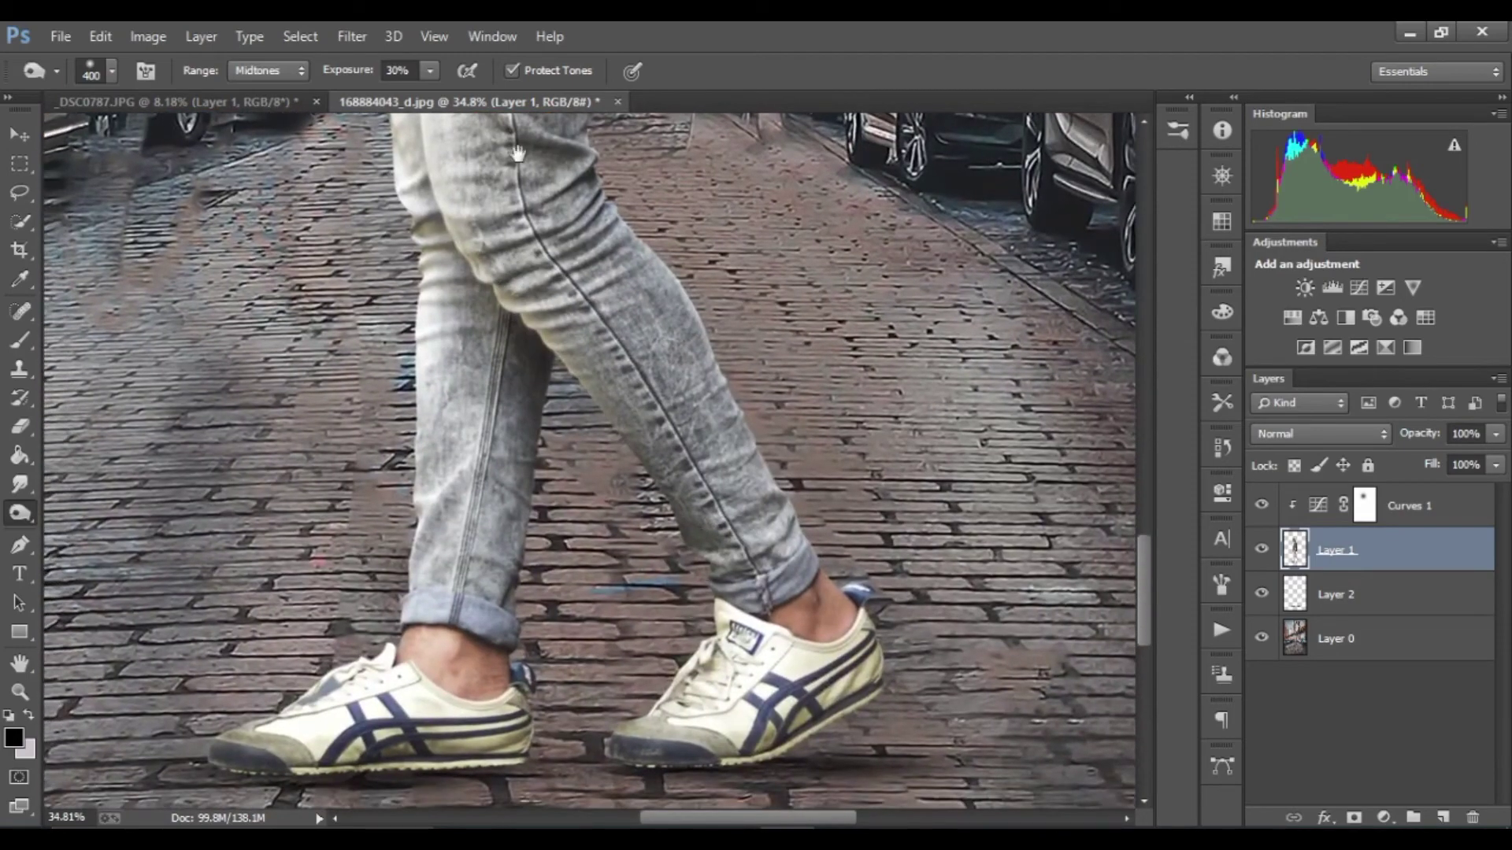
left_click_drag(504, 118, 481, 287)
mouse_move(438, 169)
left_mouse_down()
mouse_move(492, 263)
mouse_move(507, 477)
left_mouse_up()
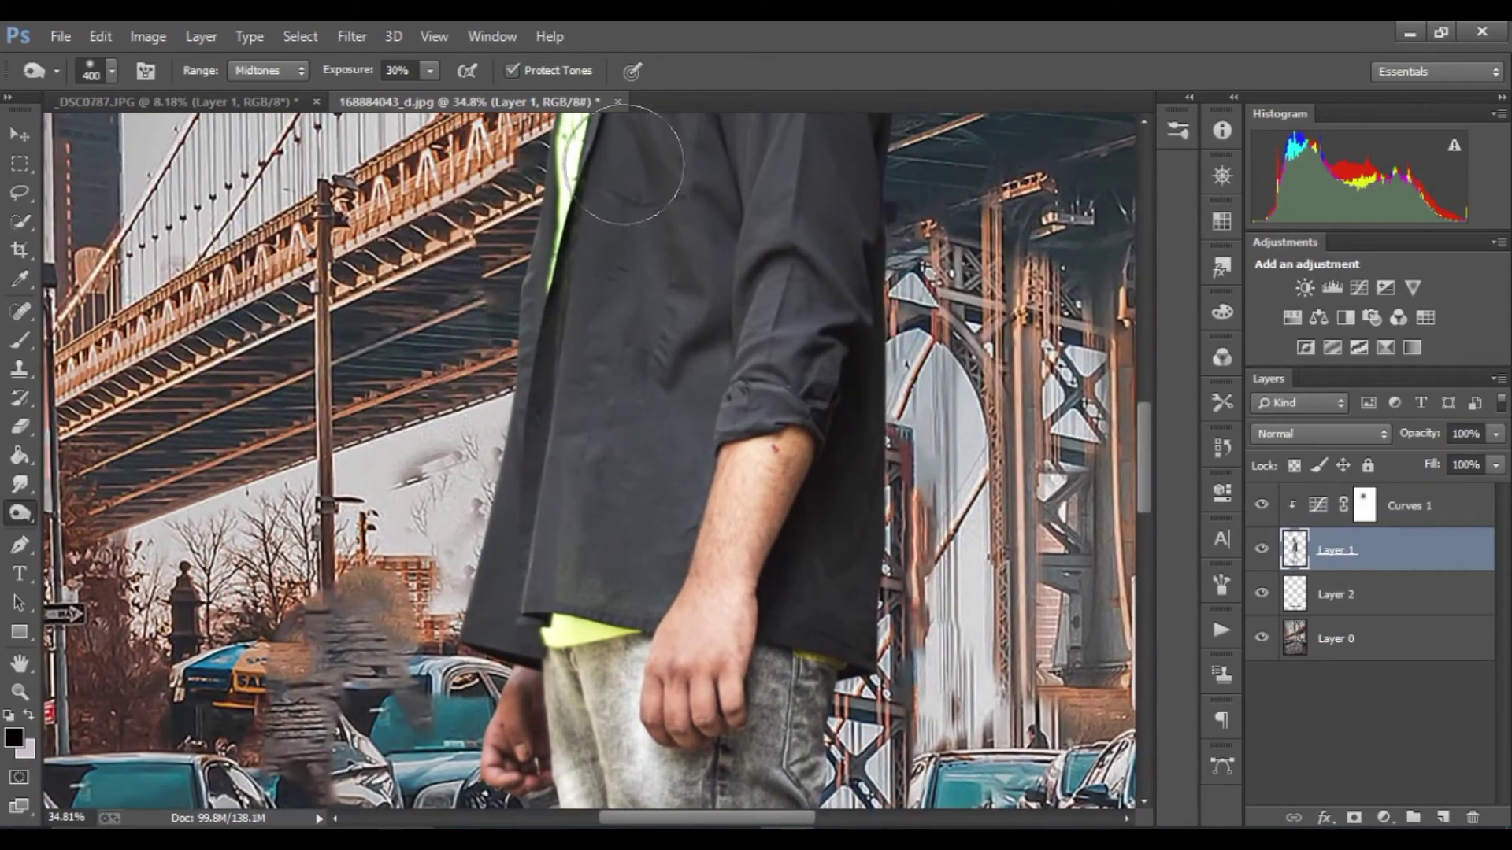
left_click_drag(625, 152, 613, 431)
left_click_drag(488, 339, 480, 508)
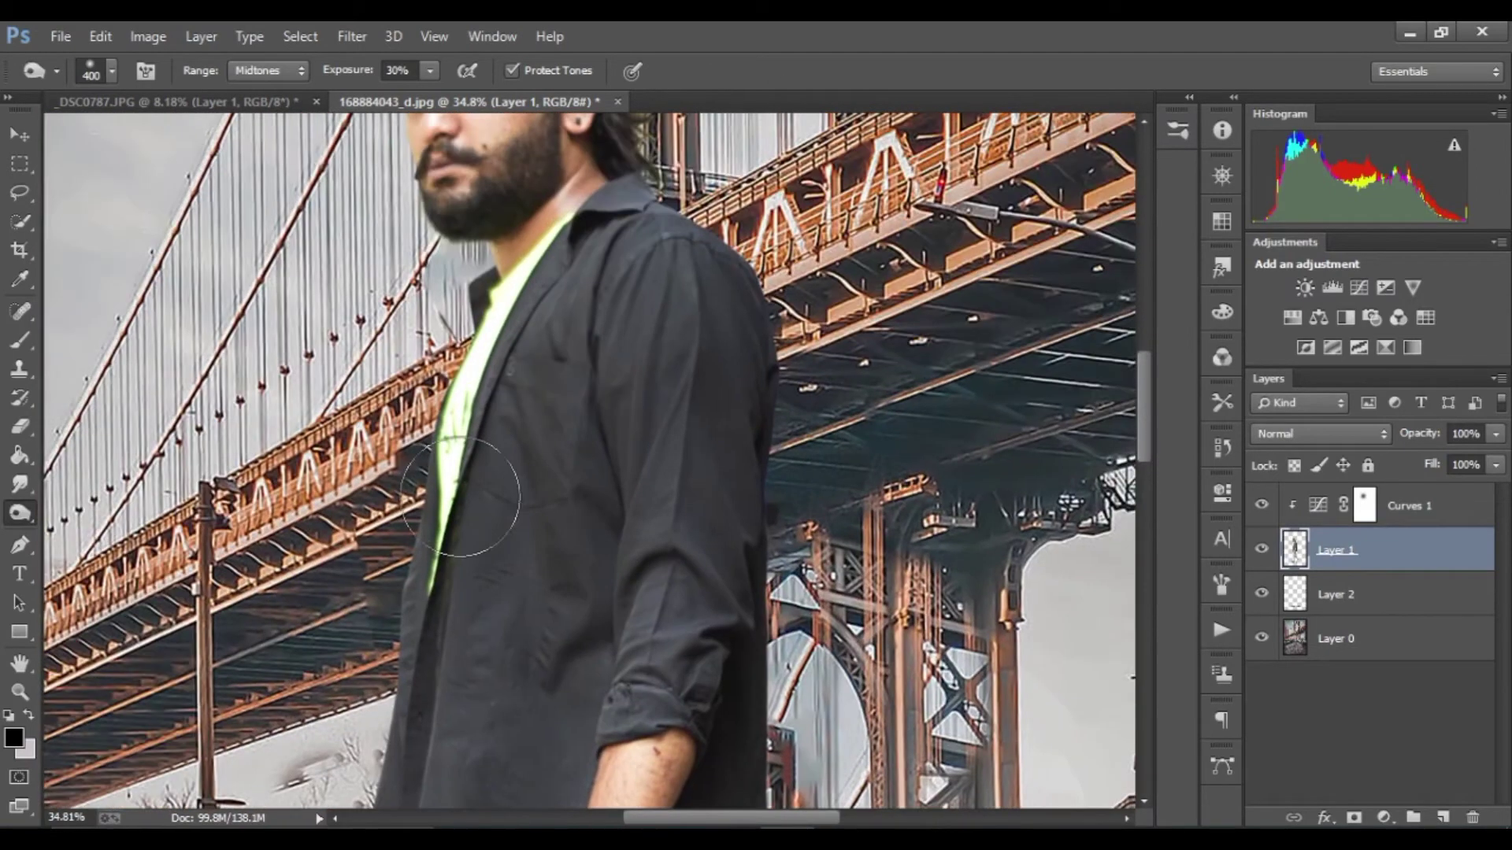
left_click_drag(701, 220, 703, 378)
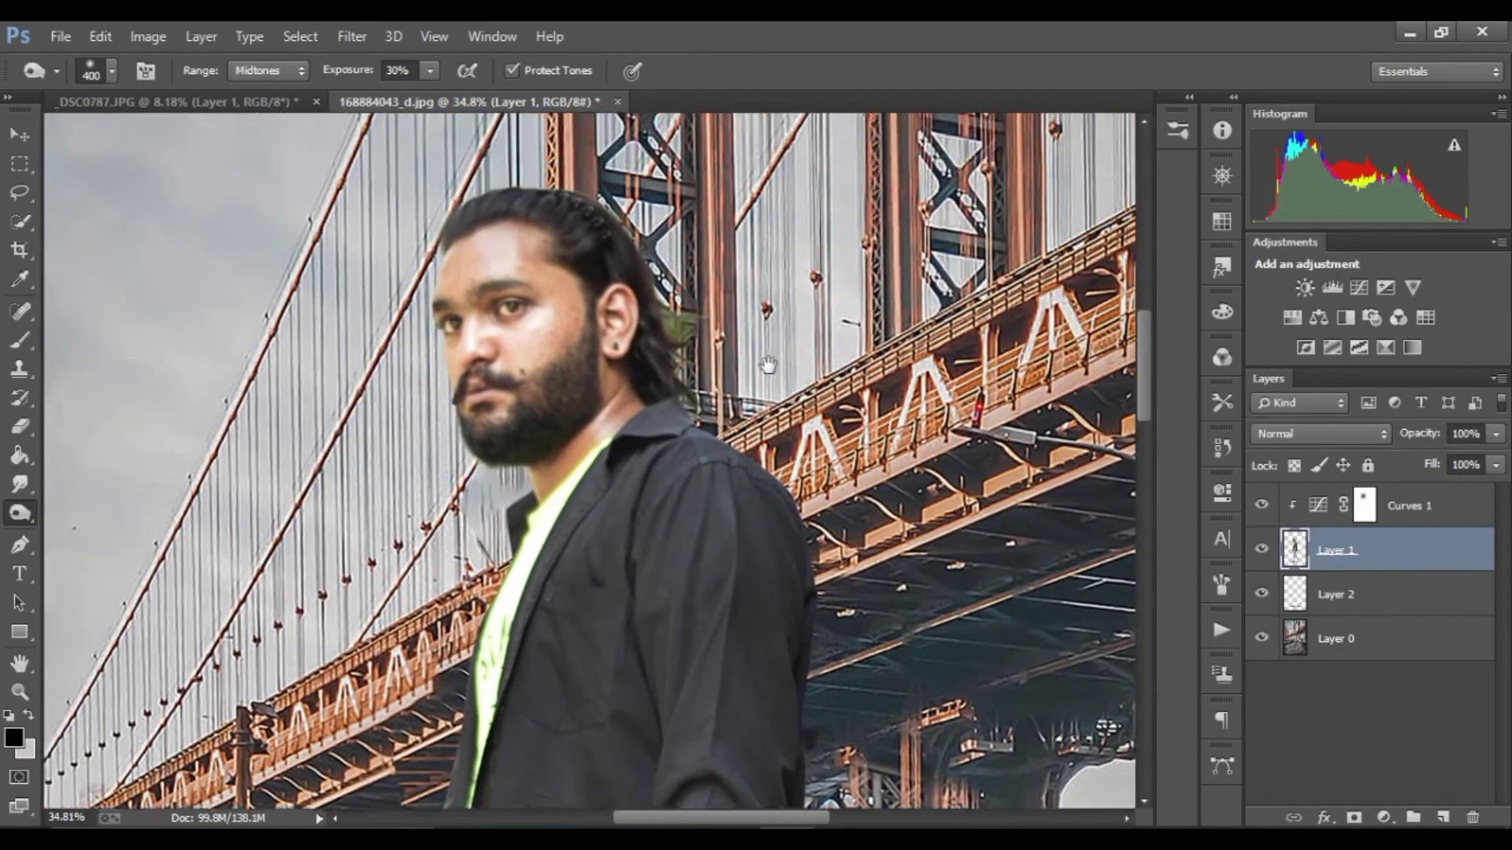
left_click_drag(337, 216, 420, 352)
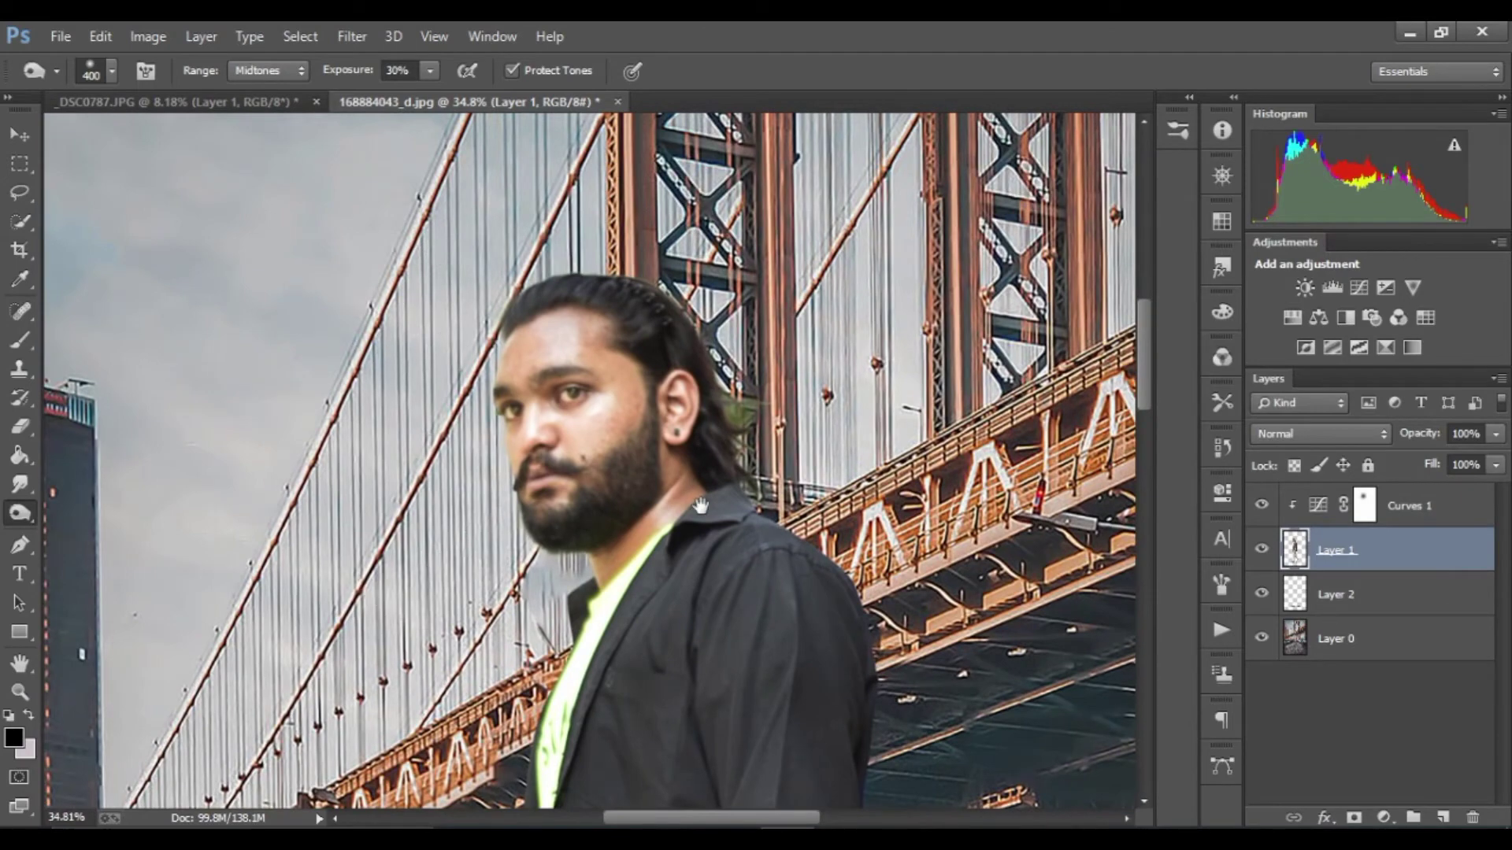
left_click_drag(405, 542, 352, 431)
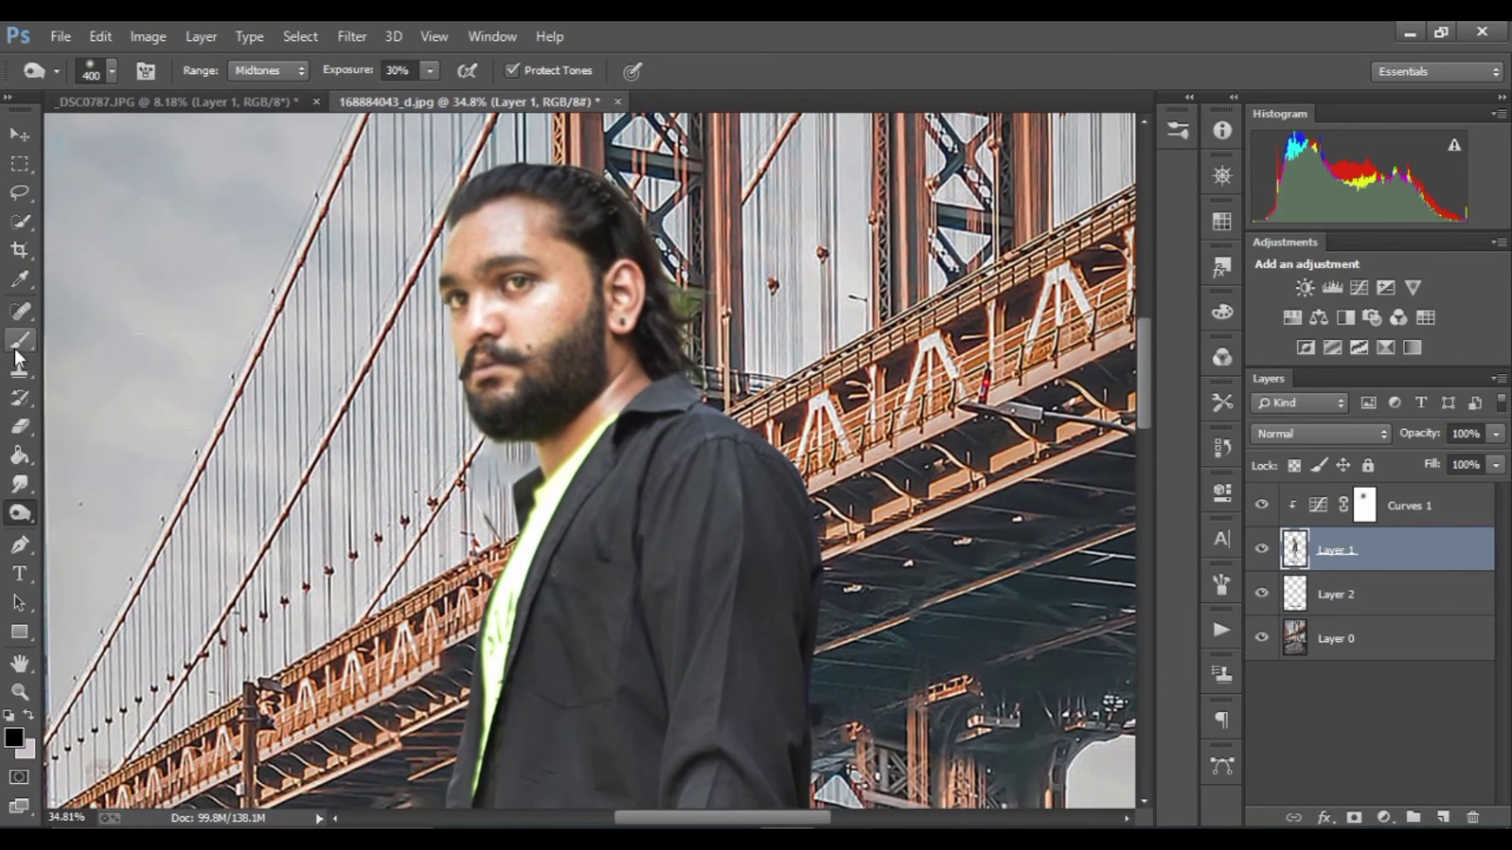
- Set the Eraser to 50 px at 59% opacity and zoom in on the man's face and hair
left_click(20, 426)
scroll(705, 260, "up", 5)
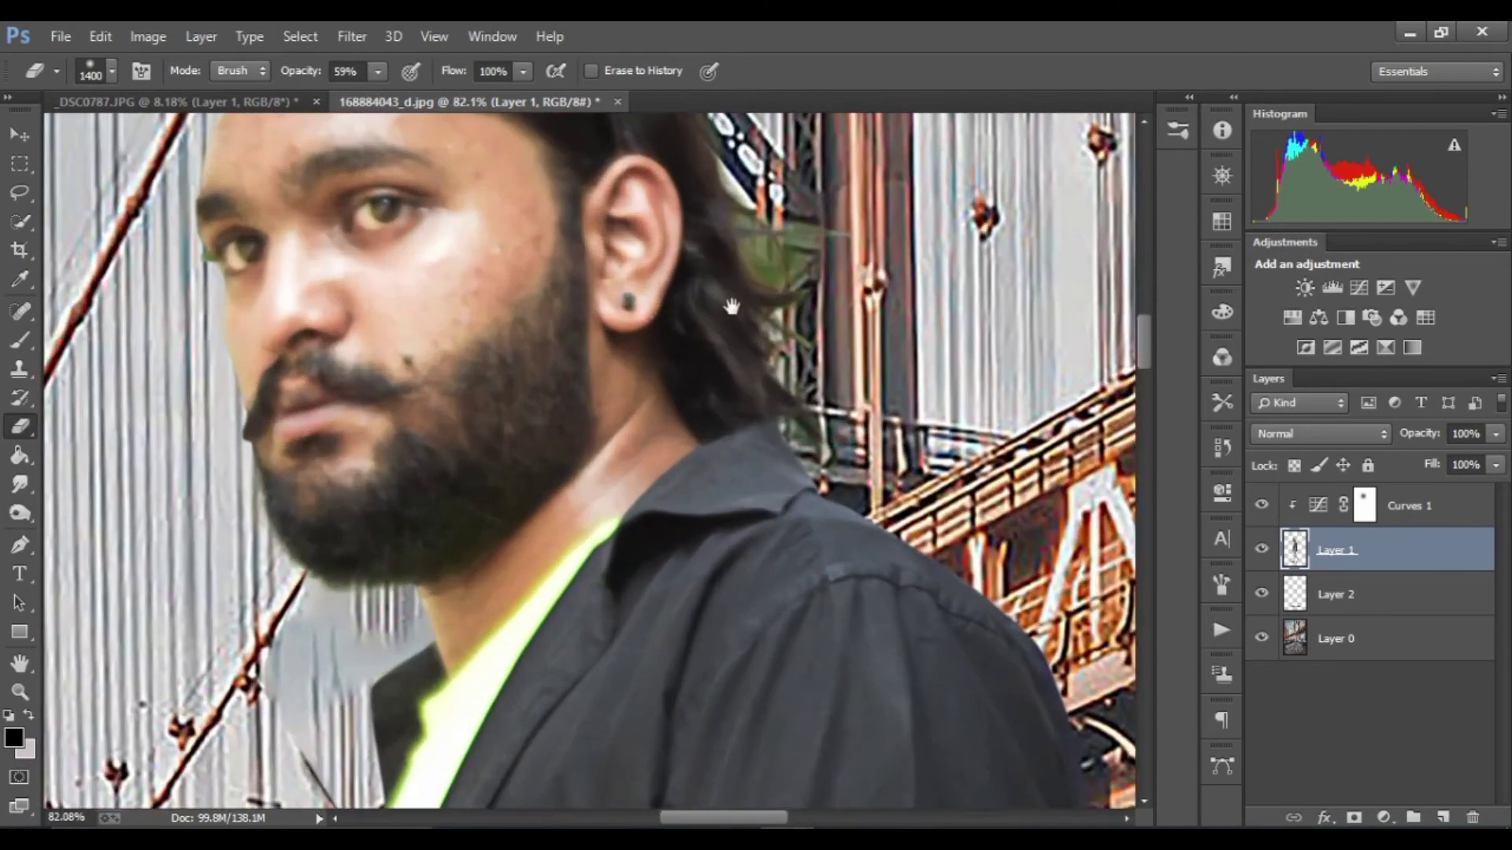
left_click_drag(527, 480, 489, 496)
key("bracketleft")
key("bracketleft")
key("bracketleft")
key("bracketleft")
key("bracketleft")
key("bracketleft")
key("bracketleft")
key("bracketleft")
key("bracketleft")
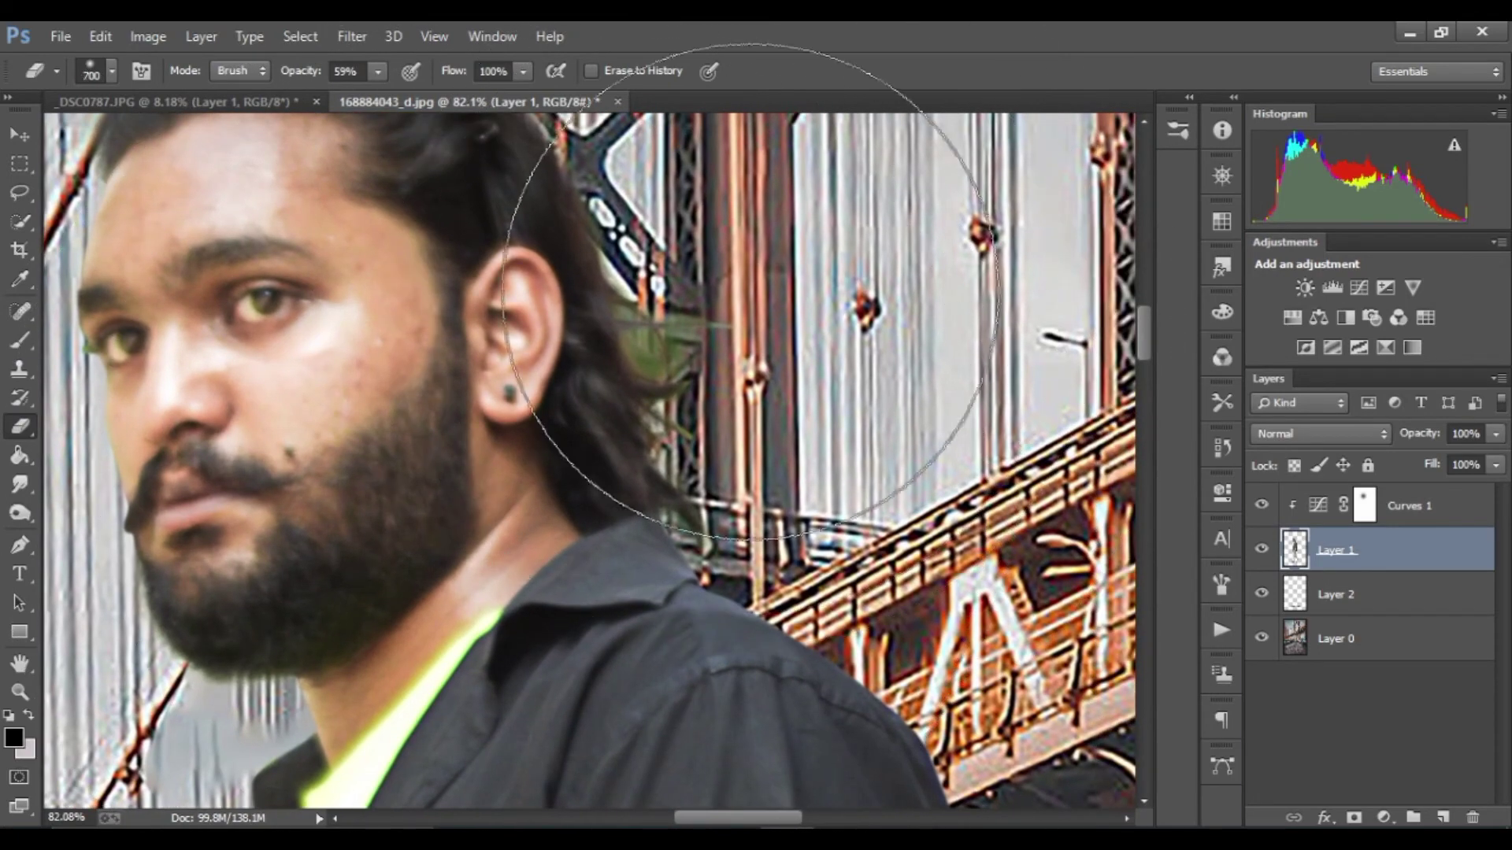
key("bracketleft")
key("bracketleft")
key("bracketleft")
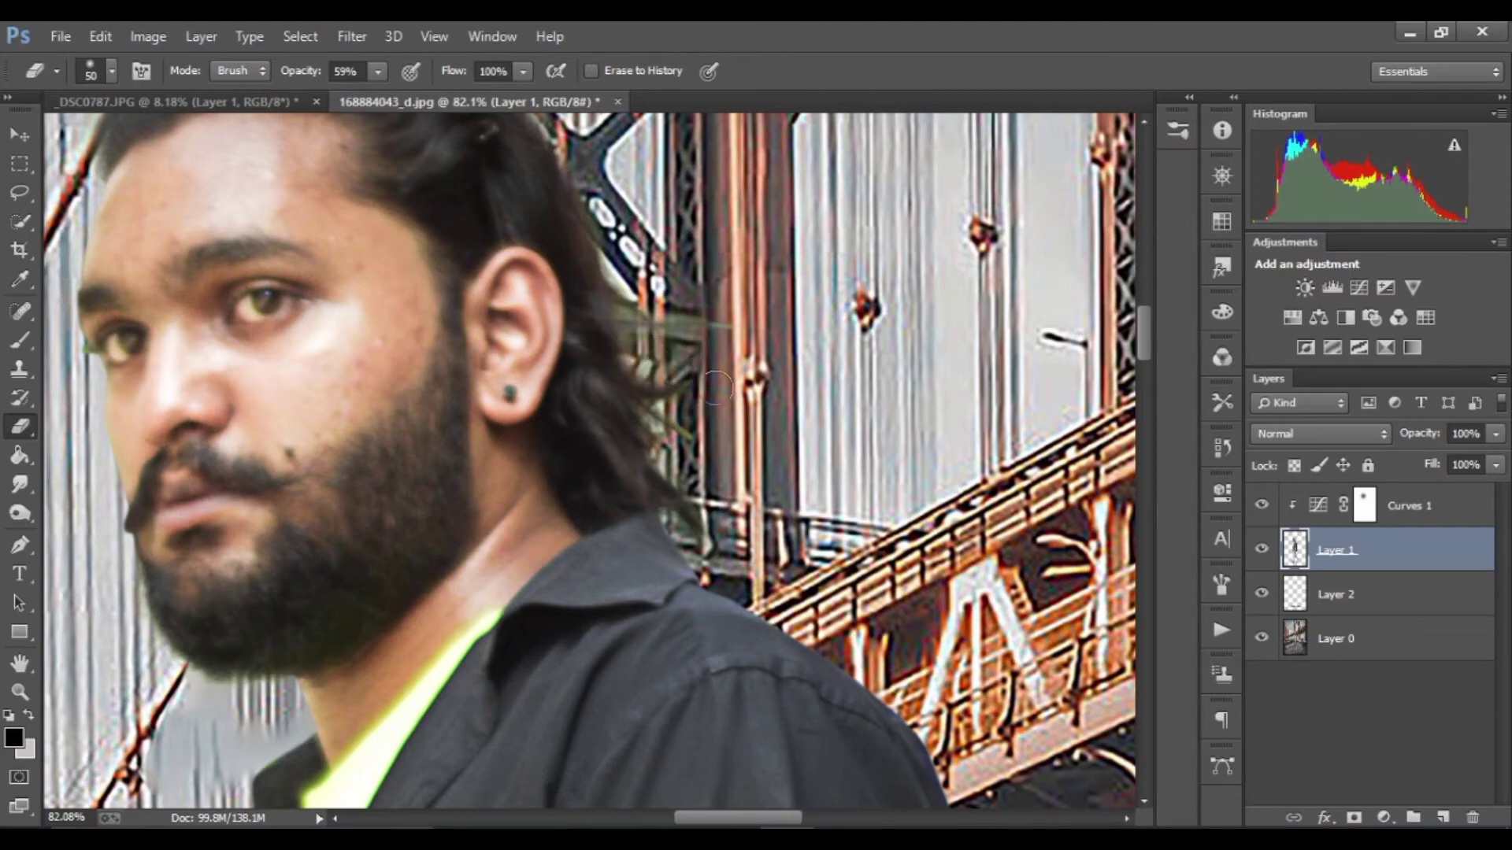
scroll(464, 326, "down", 3)
scroll(320, 404, "down", 3)
scroll(304, 422, "down", 3)
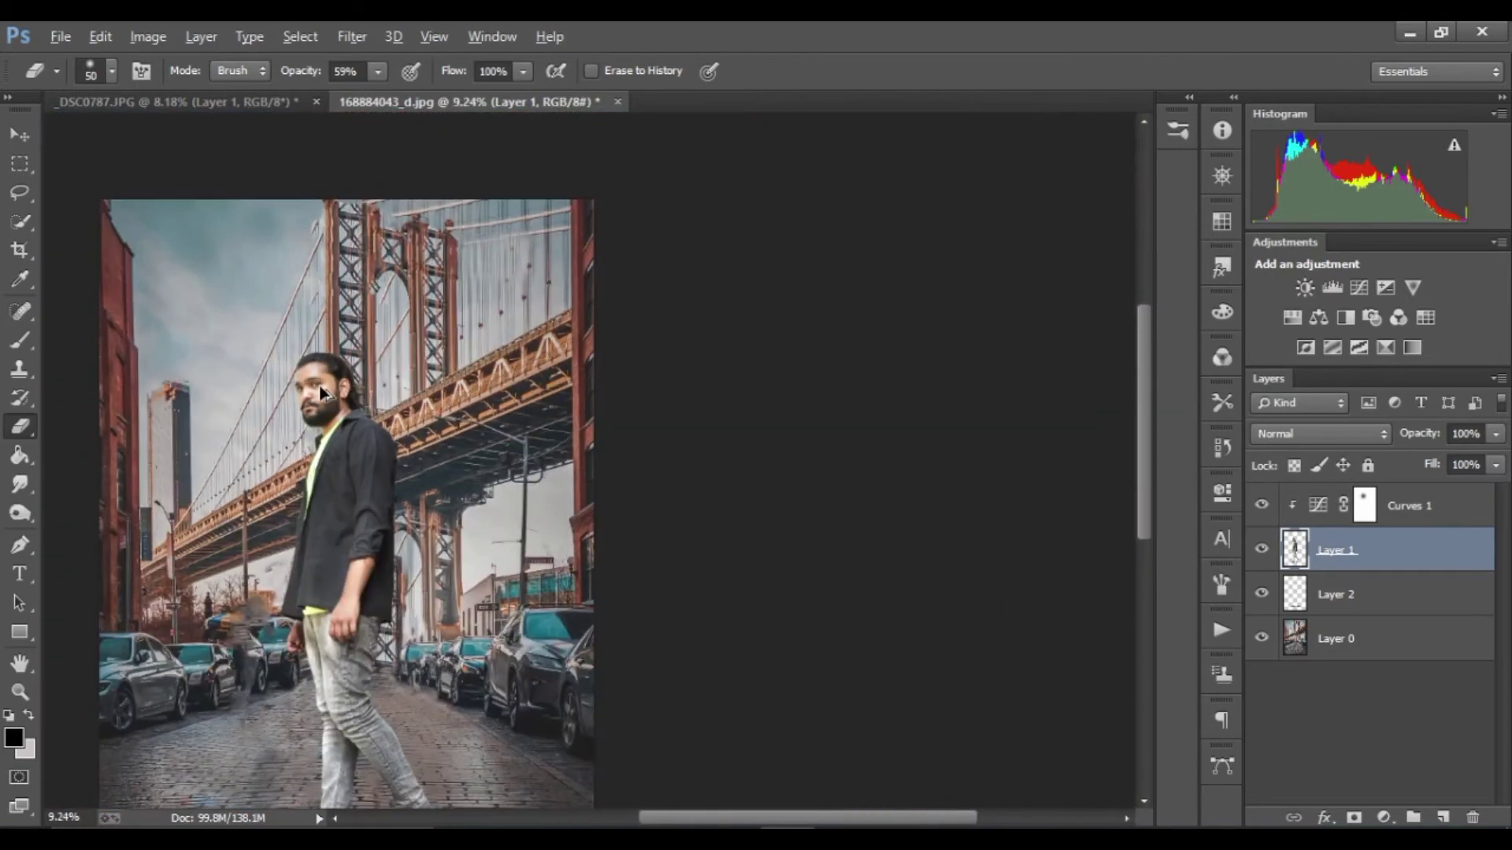
scroll(439, 370, "down", 2)
scroll(439, 370, "up", 2)
scroll(617, 372, "down", 1)
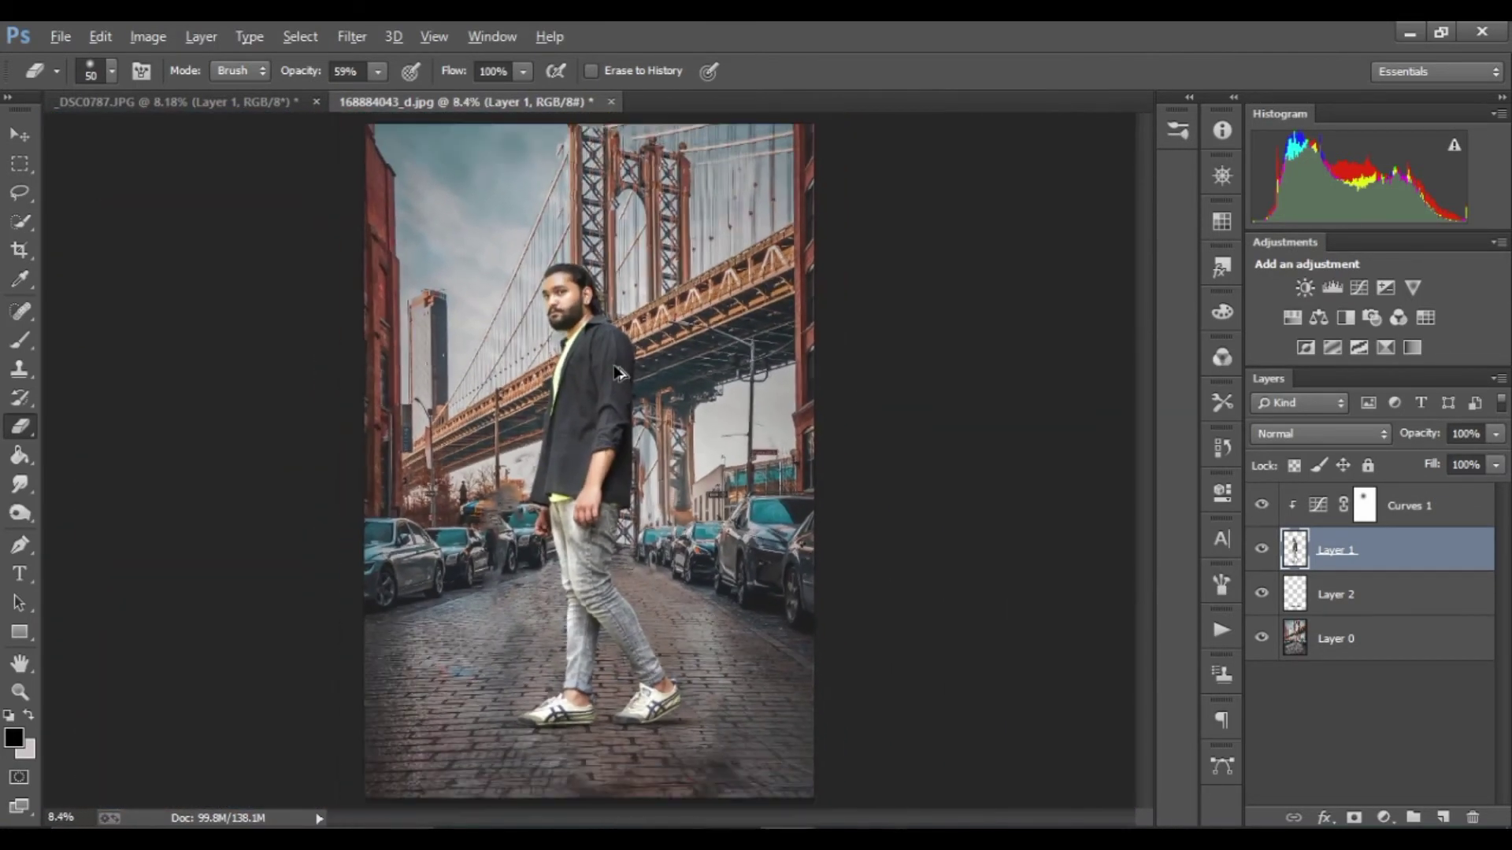
scroll(536, 362, "down", 1)
scroll(536, 361, "up", 1)
scroll(536, 362, "up", 3)
scroll(536, 315, "up", 3)
scroll(536, 291, "up", 3)
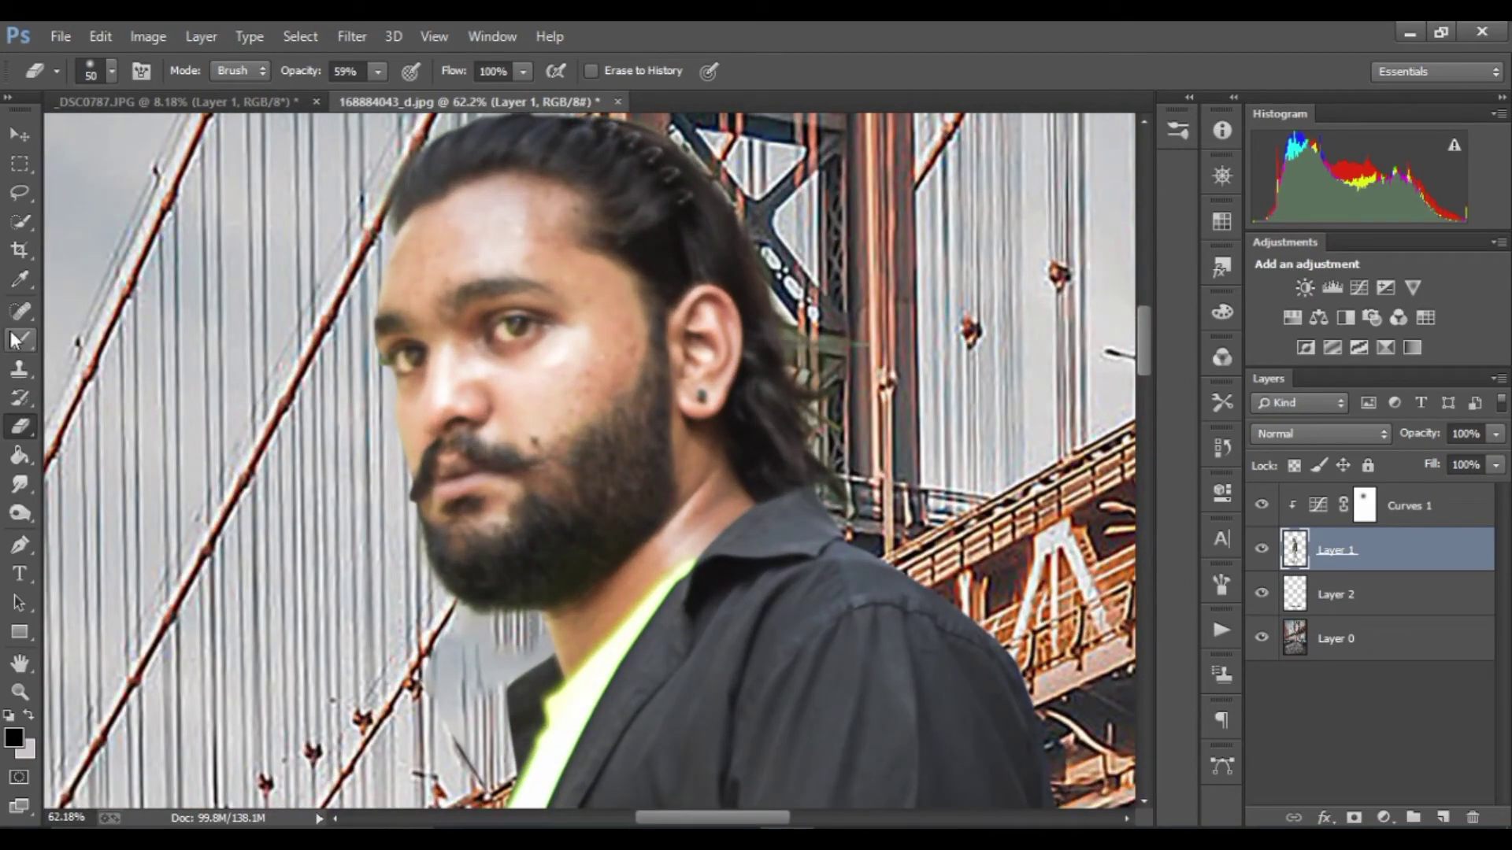
- Smudge the man's cheek and neck lightly with an 80 px Smudge Tool at 13% strength
right_click(20, 484)
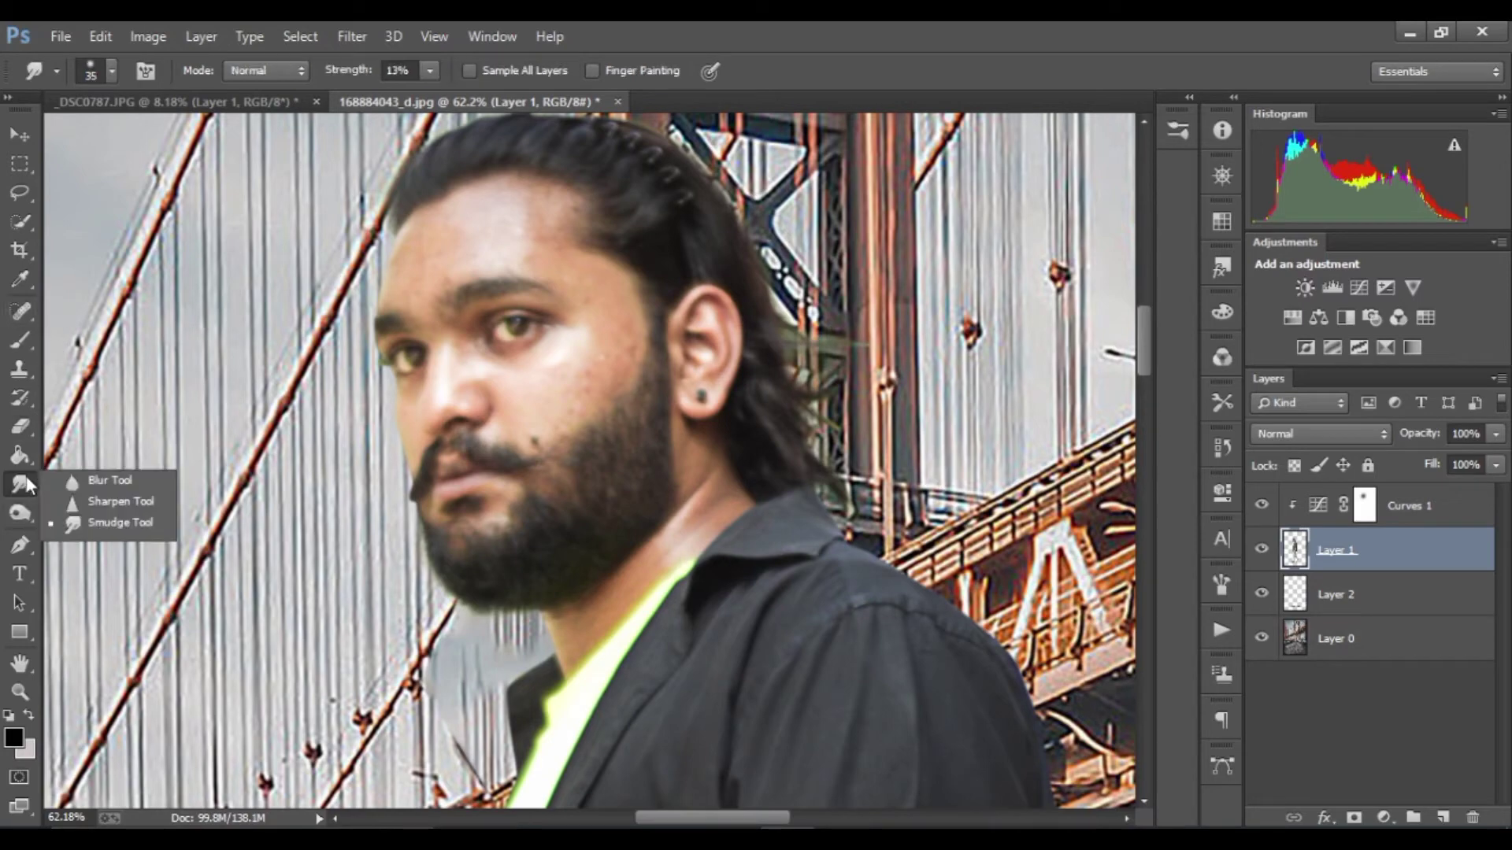
left_click(79, 527)
scroll(556, 297, "up", 2)
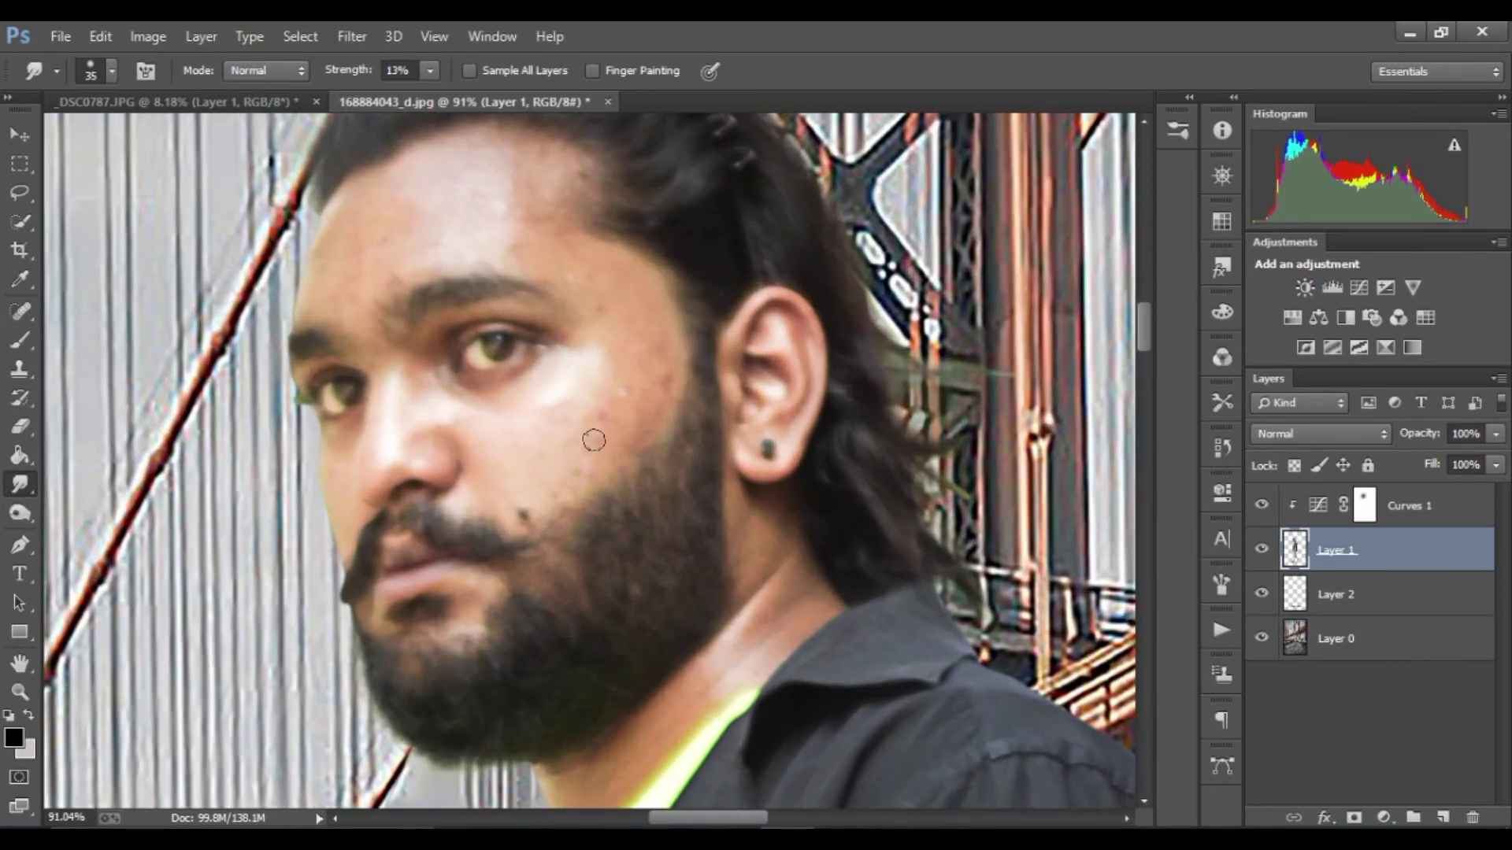
key("bracketright")
key("bracketright")
key("bracketright")
scroll(611, 331, "up", 2)
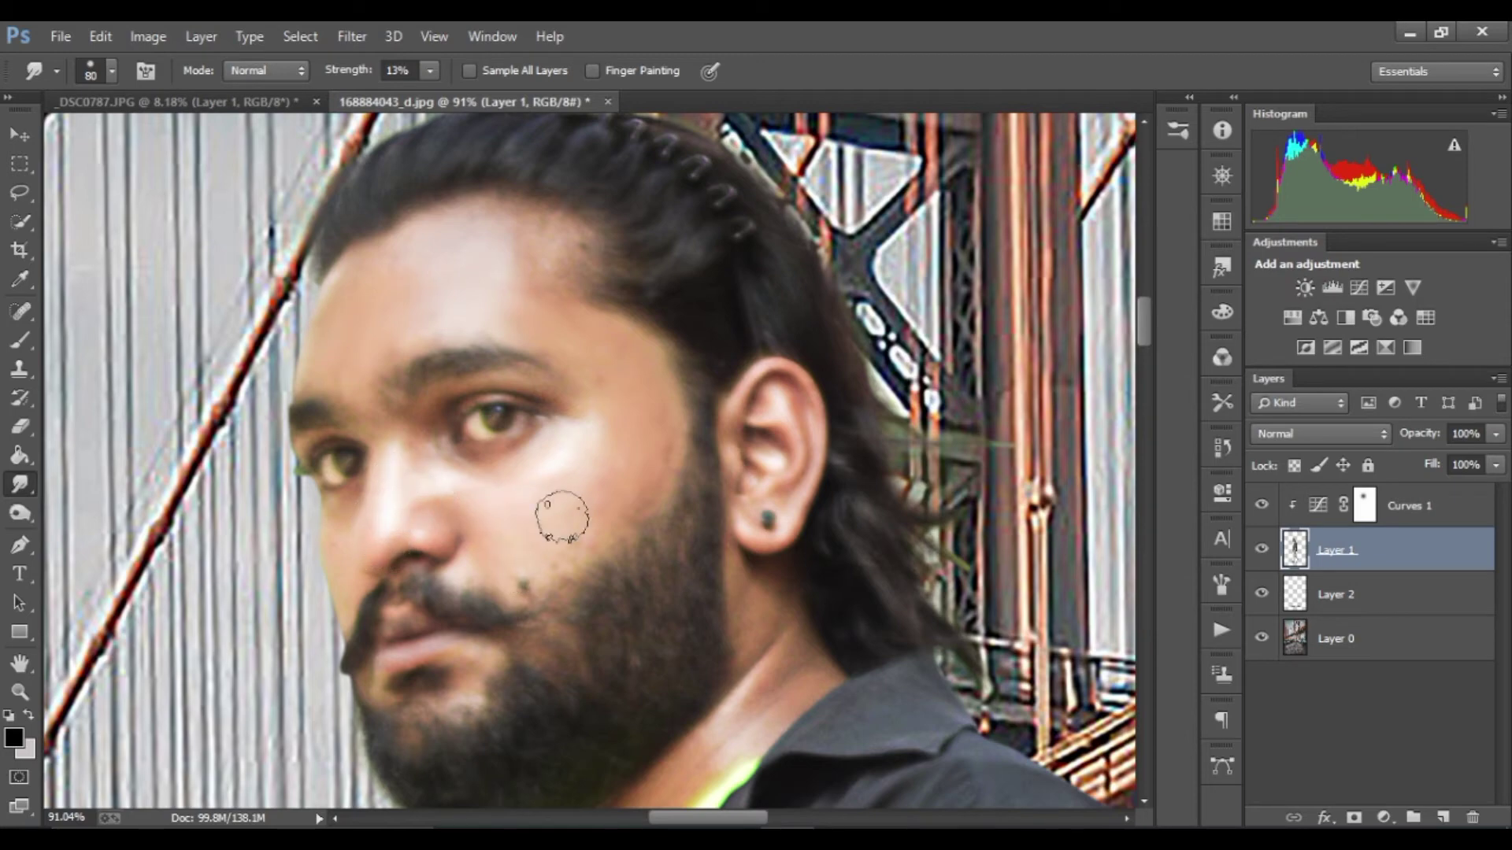
left_click_drag(637, 571, 598, 422)
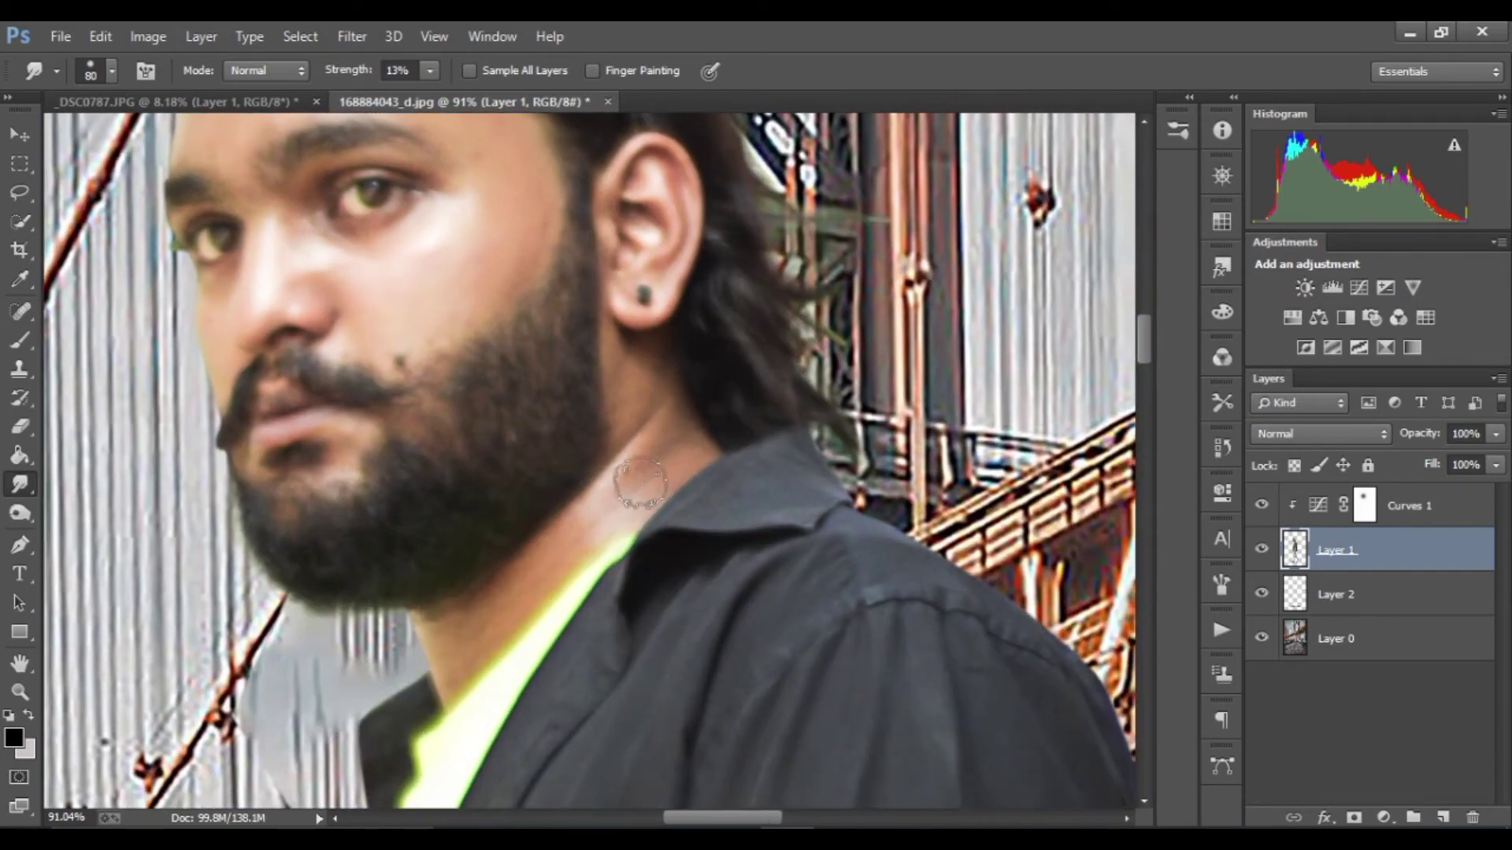
scroll(571, 475, "down", 3)
scroll(571, 475, "down", 3)
scroll(579, 496, "down", 2)
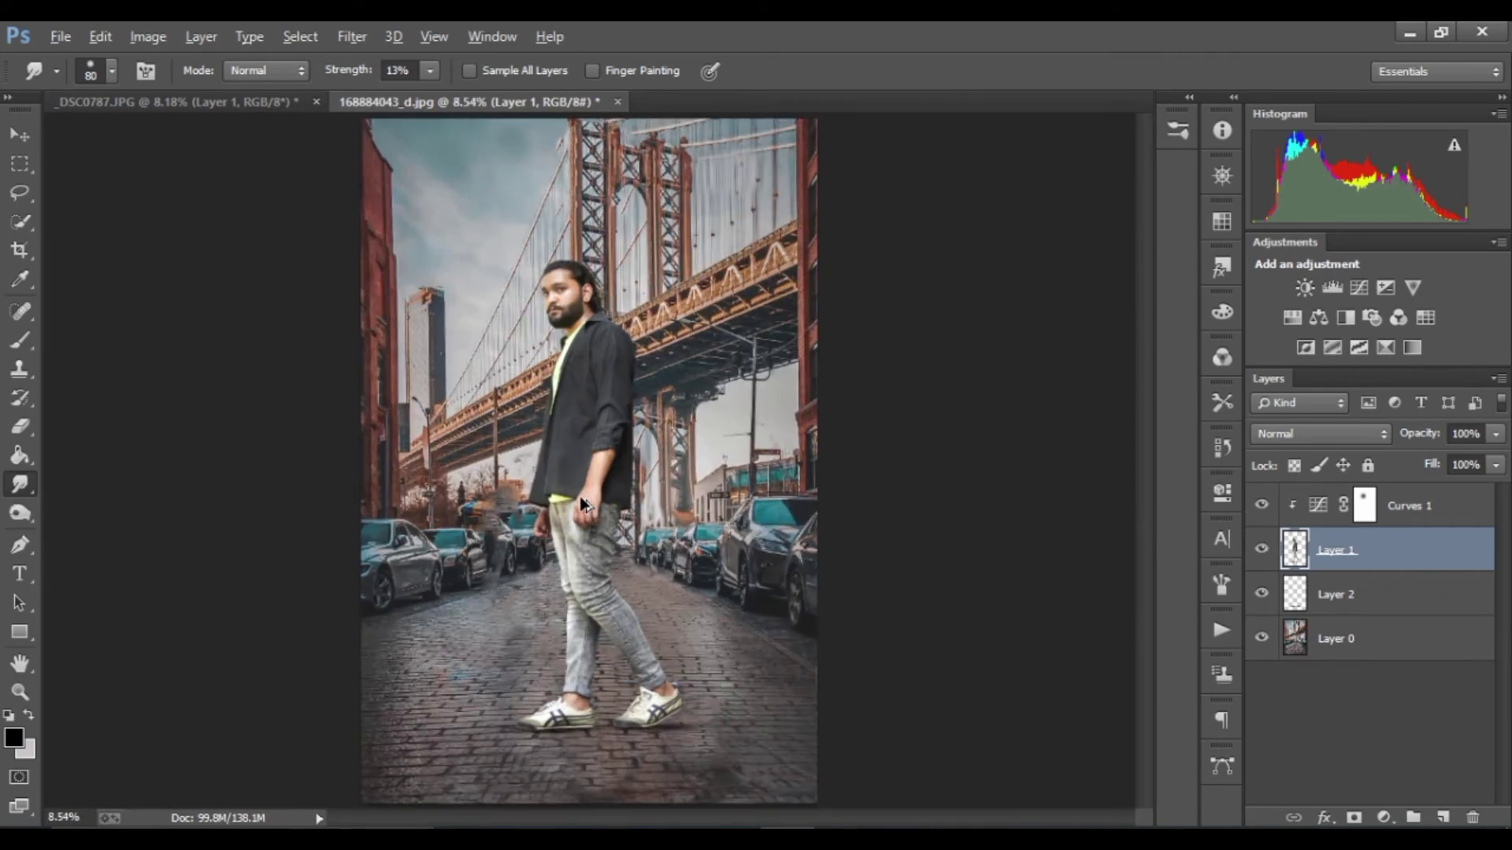
- Stamp all visible layers above Curves 1 into a merged layer and duplicate it
left_click(1410, 508)
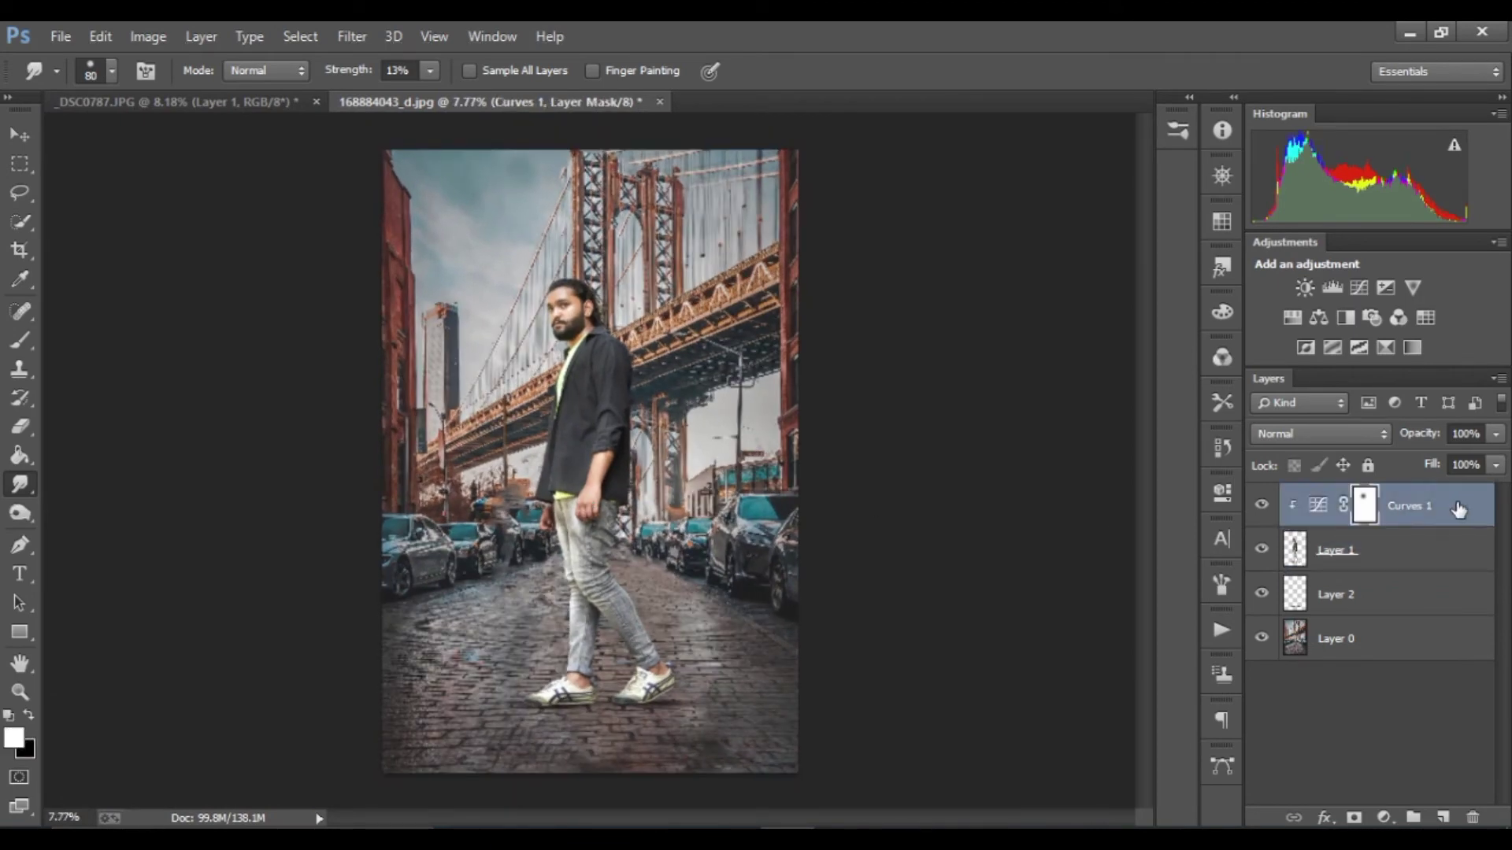
key("ctrl+shift+alt+e")
key("ctrl+j")
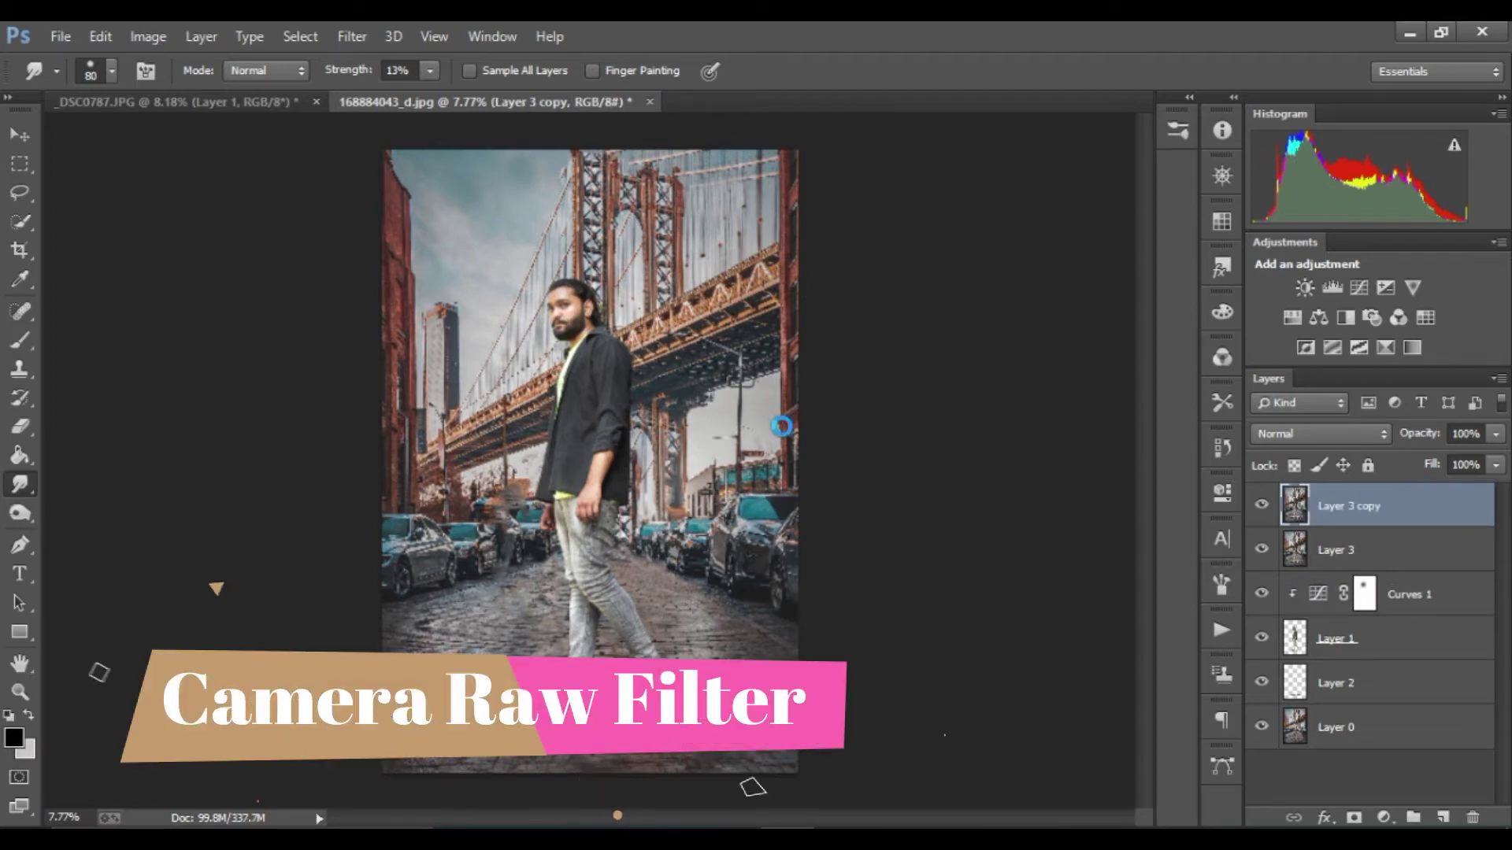
- Apply the yogita 5 preset to the merged copy in the Camera Raw Filter
key("ctrl+shift+a")
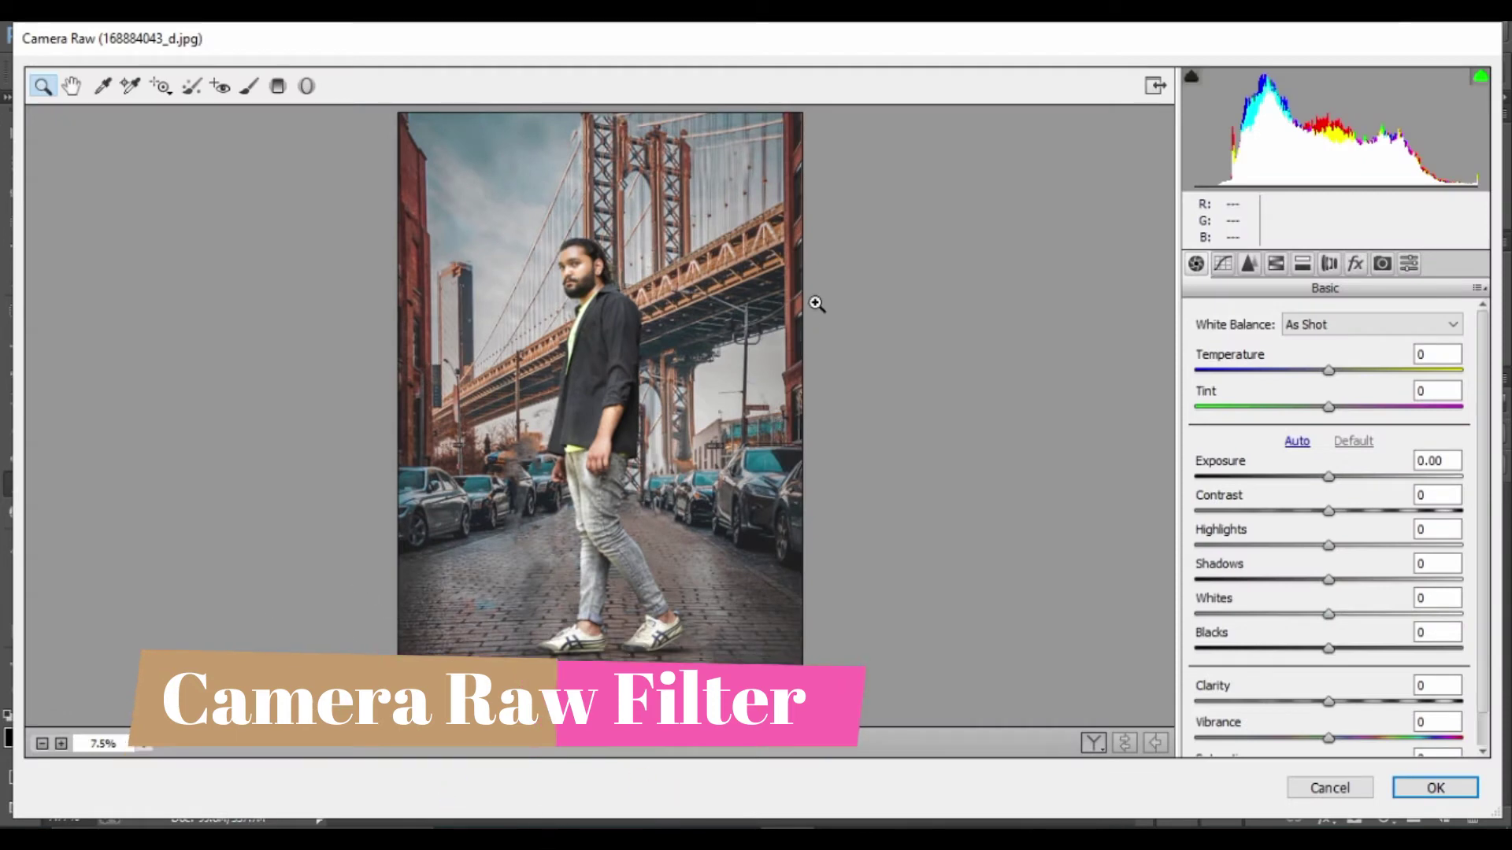
left_click(1408, 265)
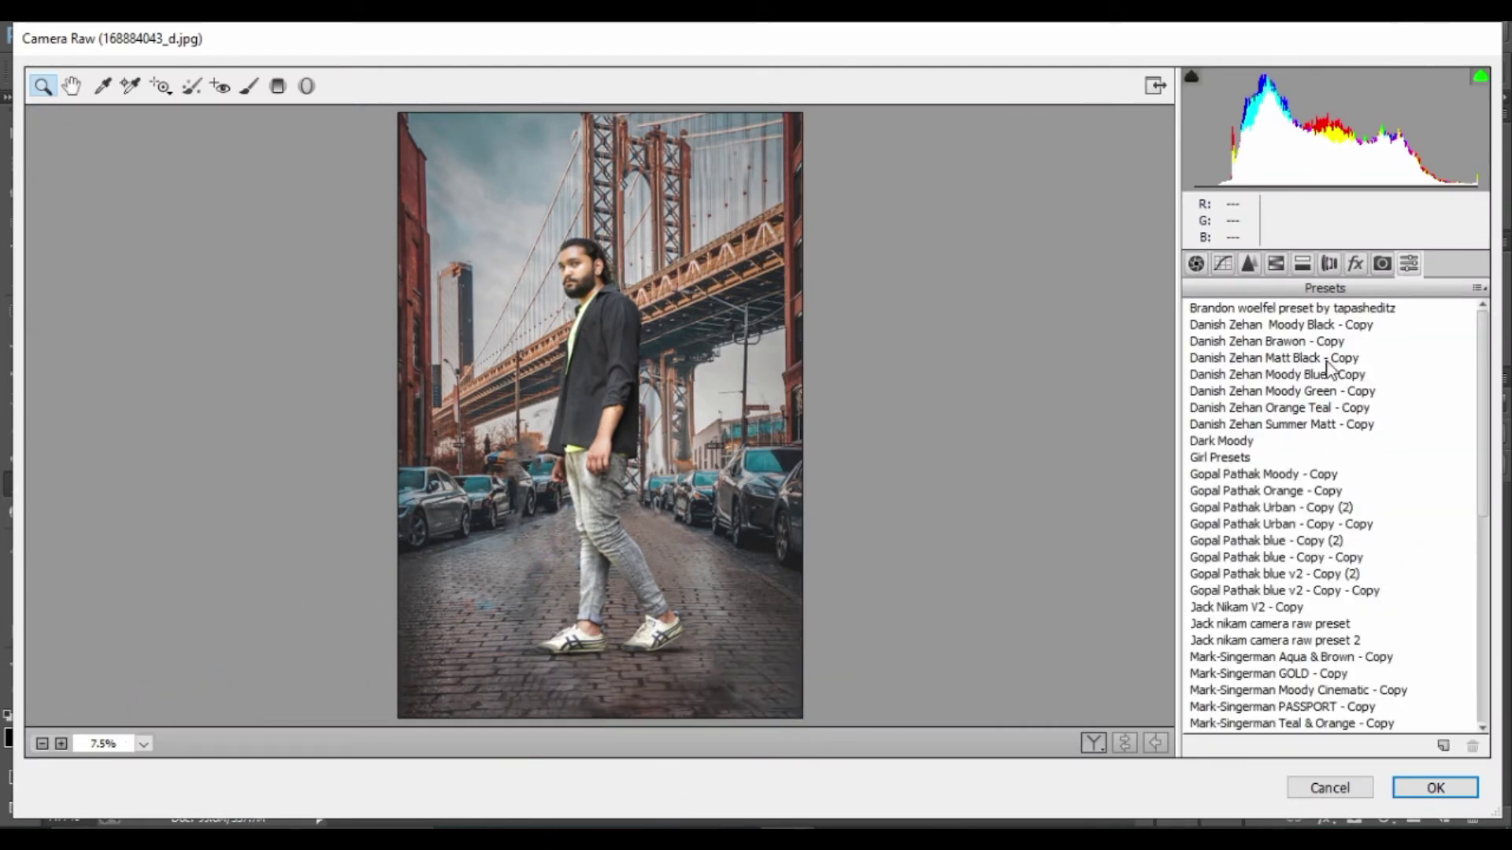
scroll(1387, 461, "down", 7)
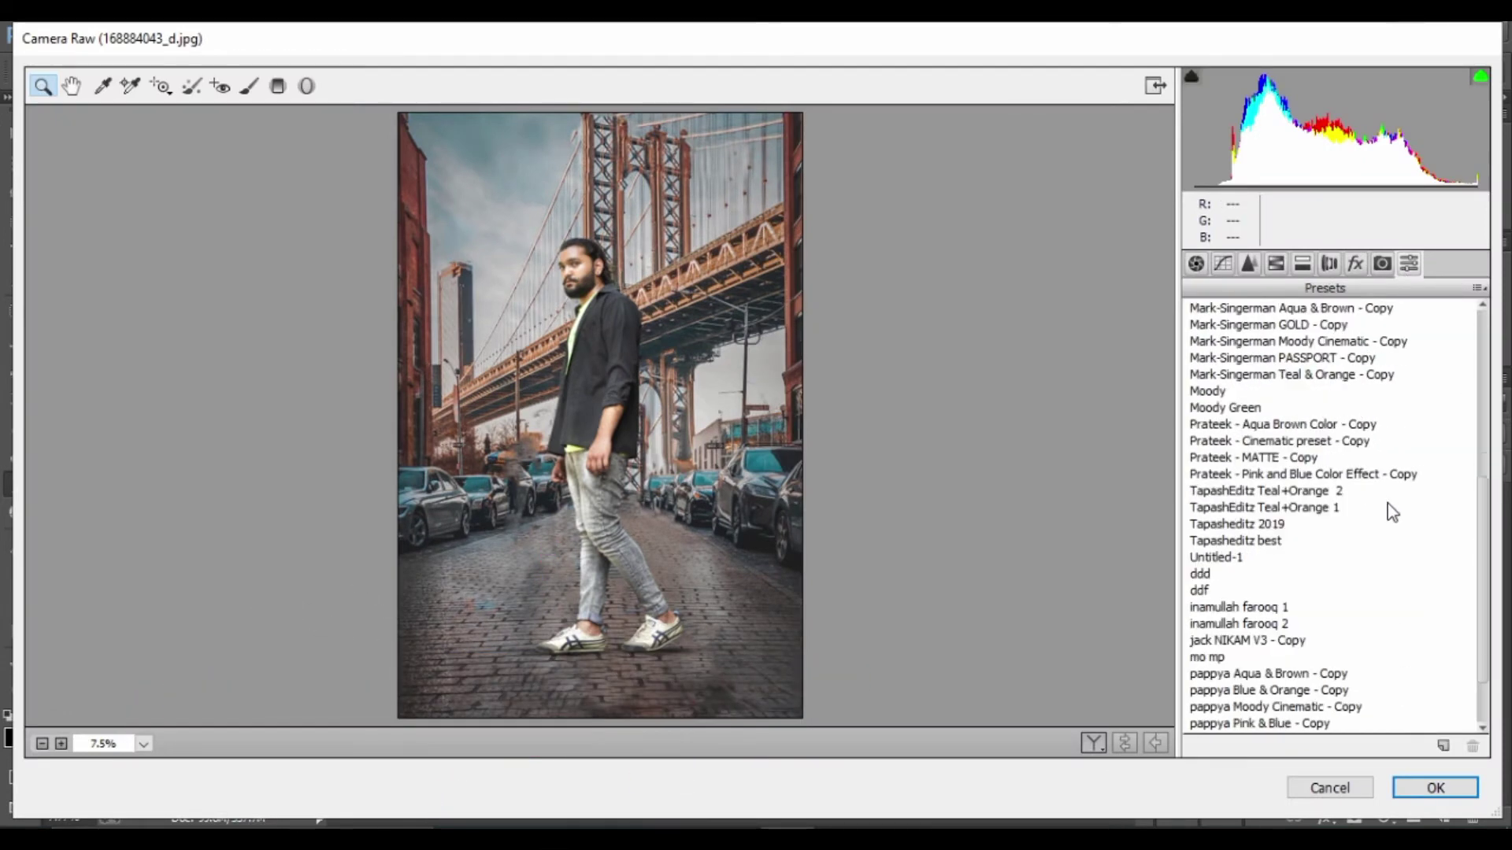
scroll(1388, 503, "down", 2)
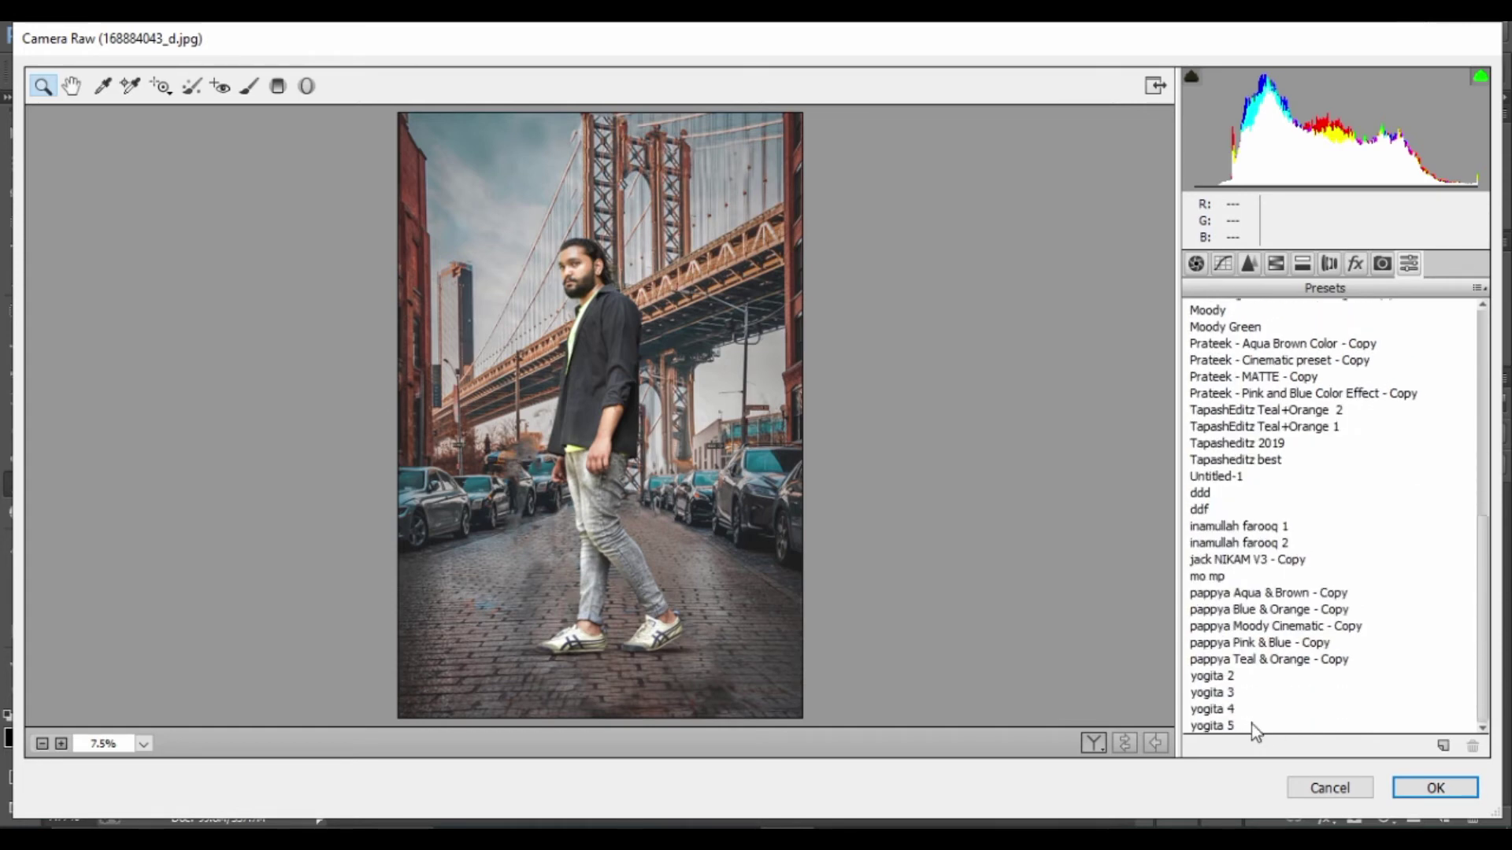
left_click(1217, 725)
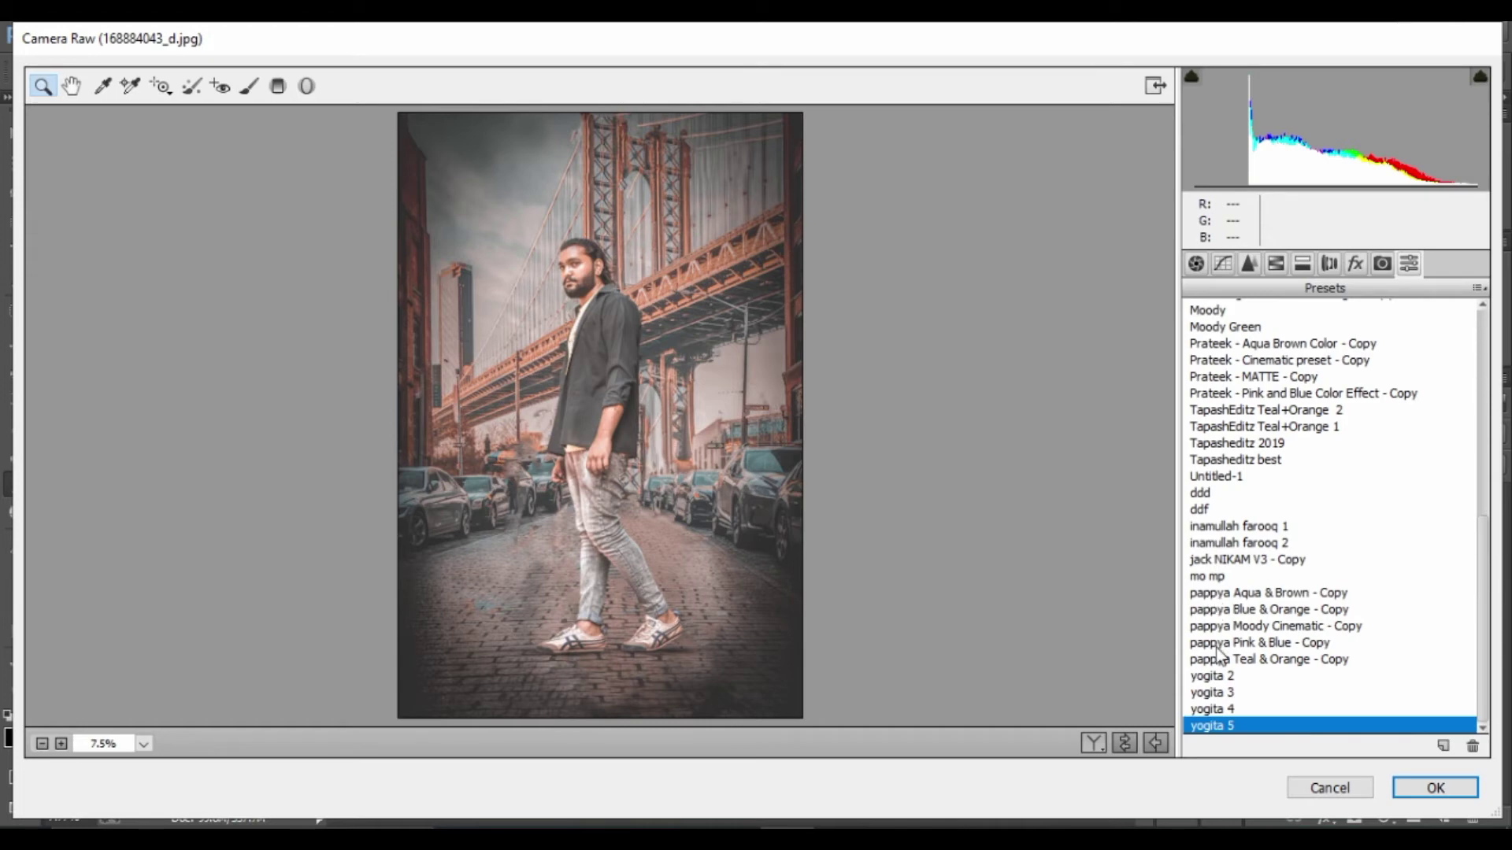
- Weaken the vignette to -13, raise Oranges saturation to +48 and adjust Orange luminance
left_click(1355, 263)
left_click_drag(1299, 550, 1322, 556)
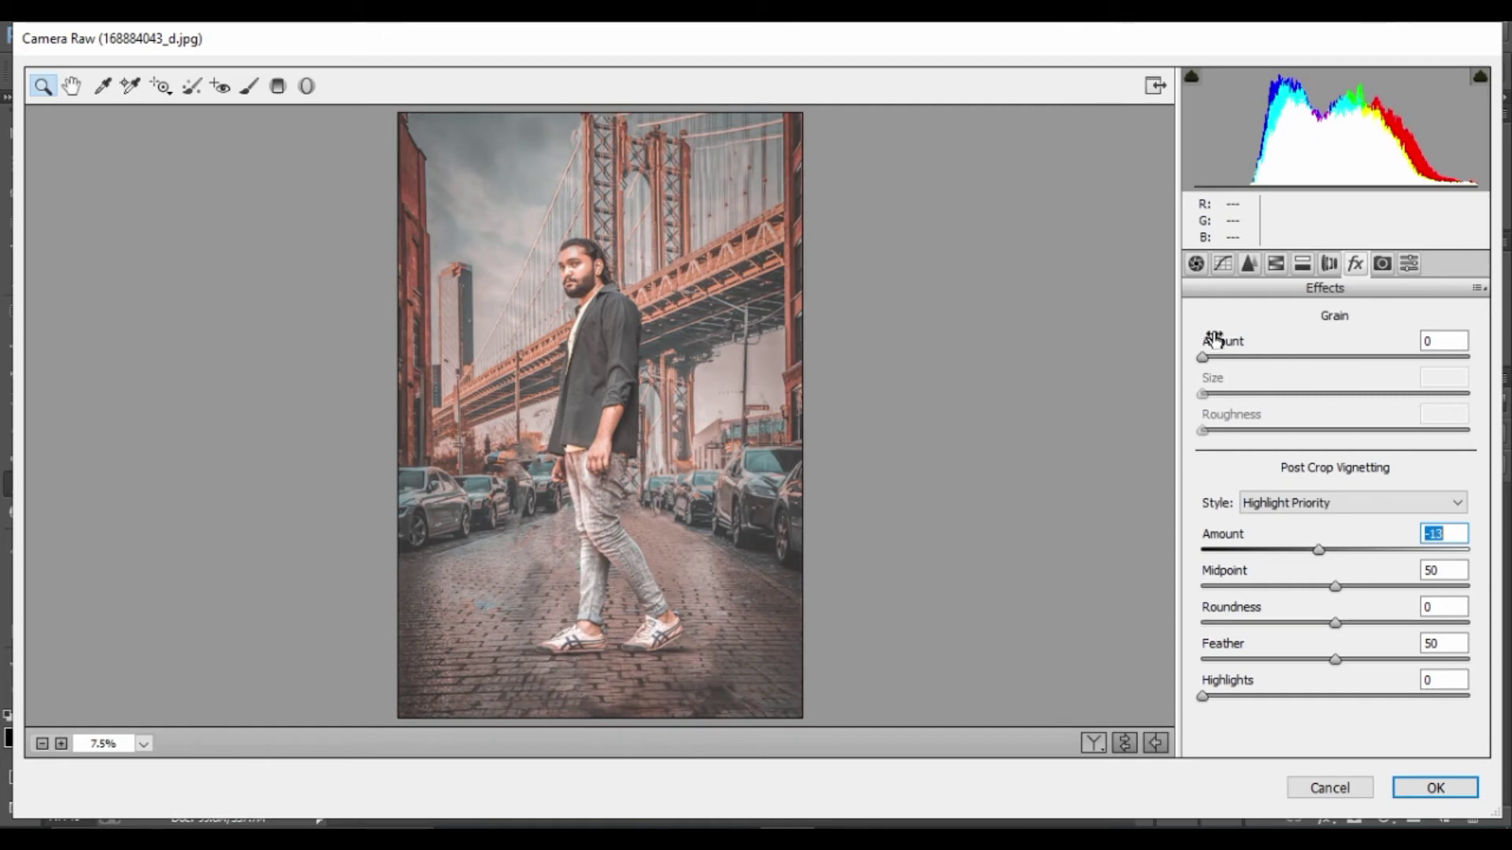
left_click(1249, 263)
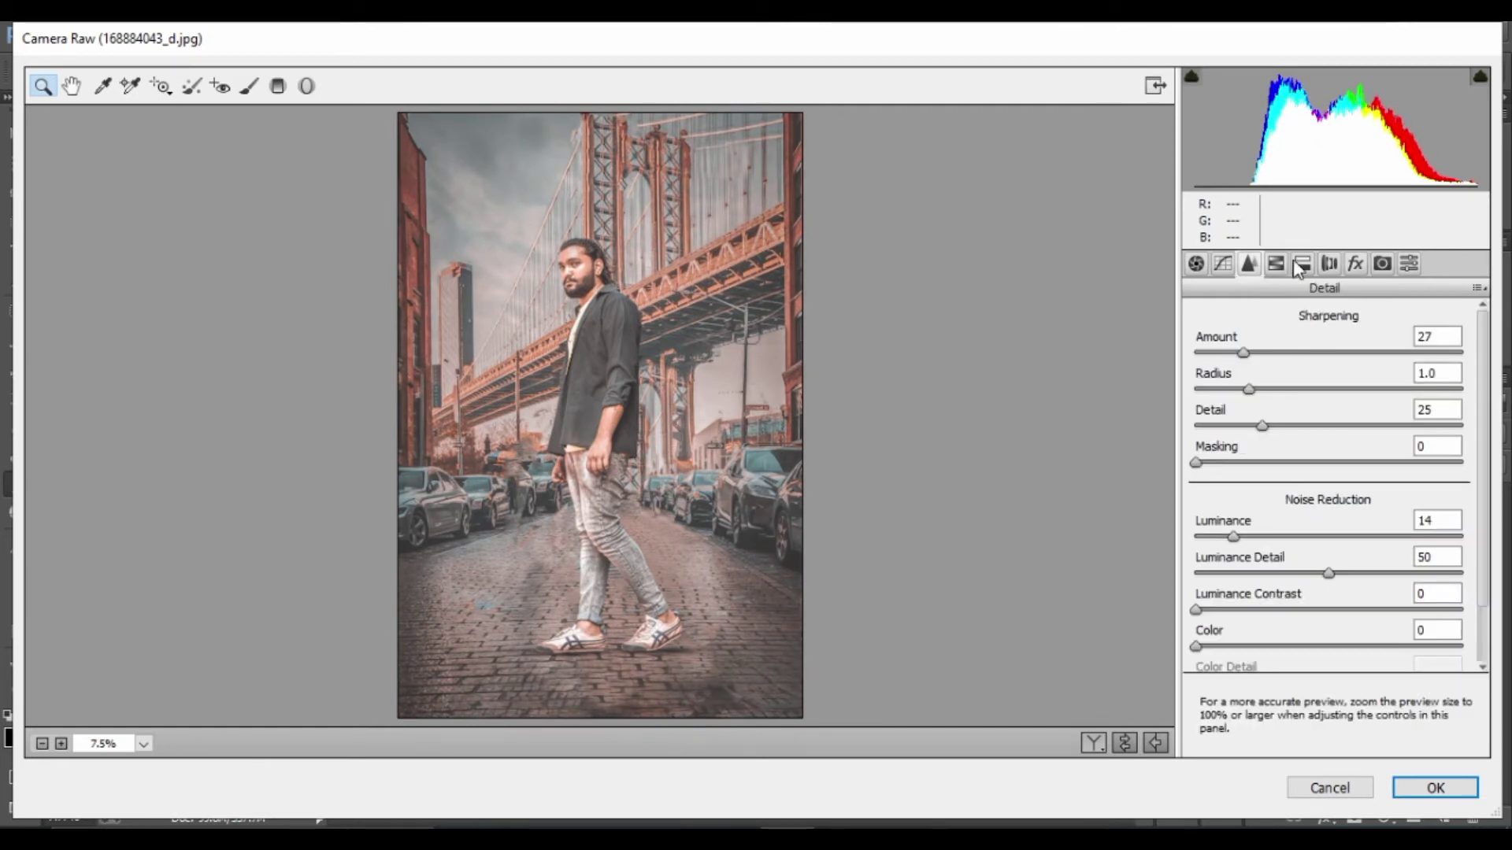
left_click(1280, 263)
left_click_drag(1376, 461, 1400, 460)
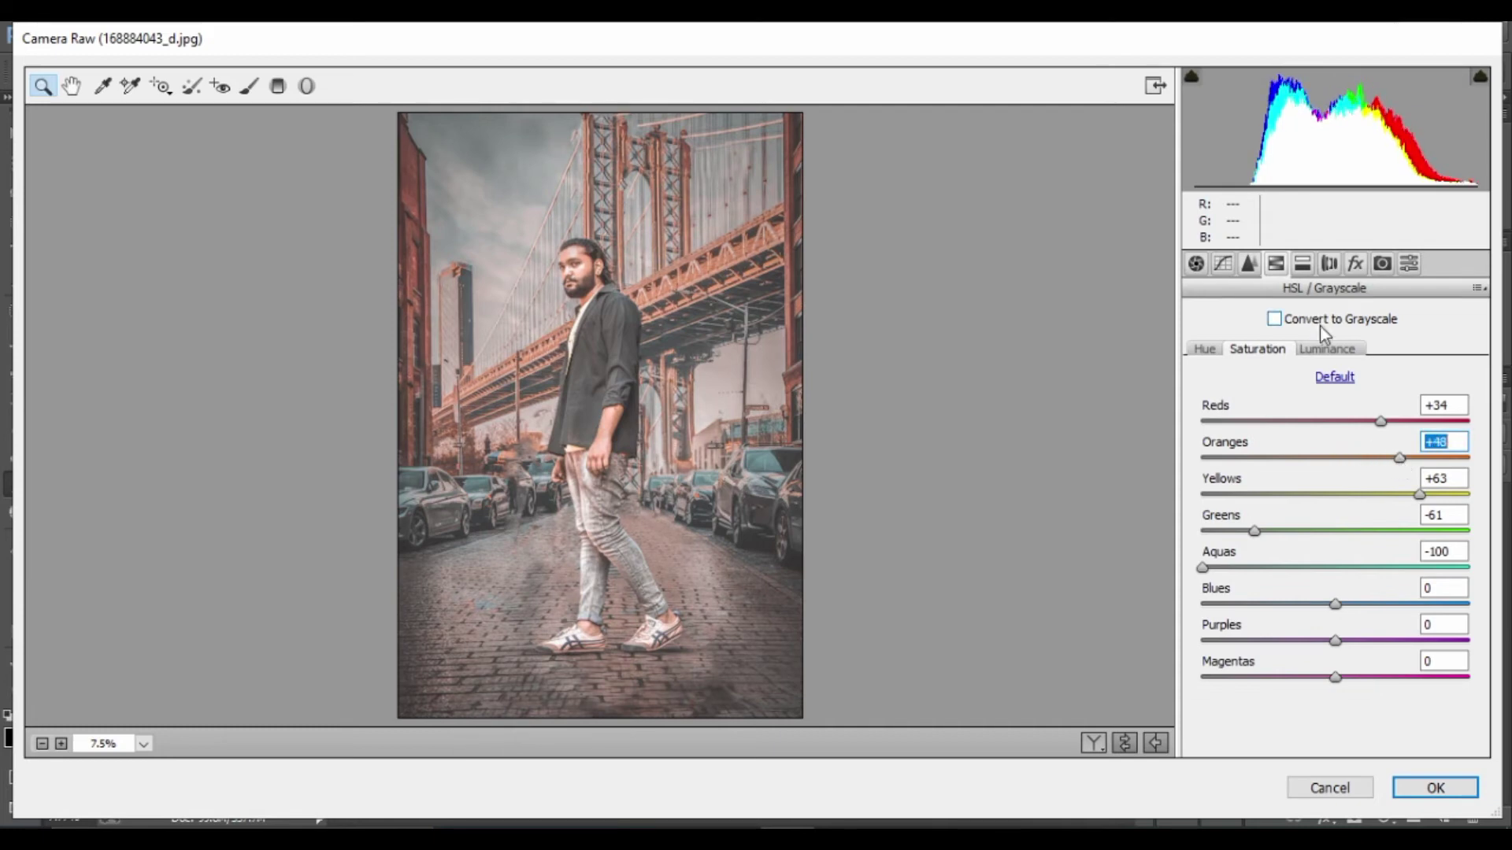
left_click(1327, 348)
mouse_move(1385, 458)
left_mouse_down()
mouse_move(1339, 458)
mouse_move(1364, 458)
left_mouse_up()
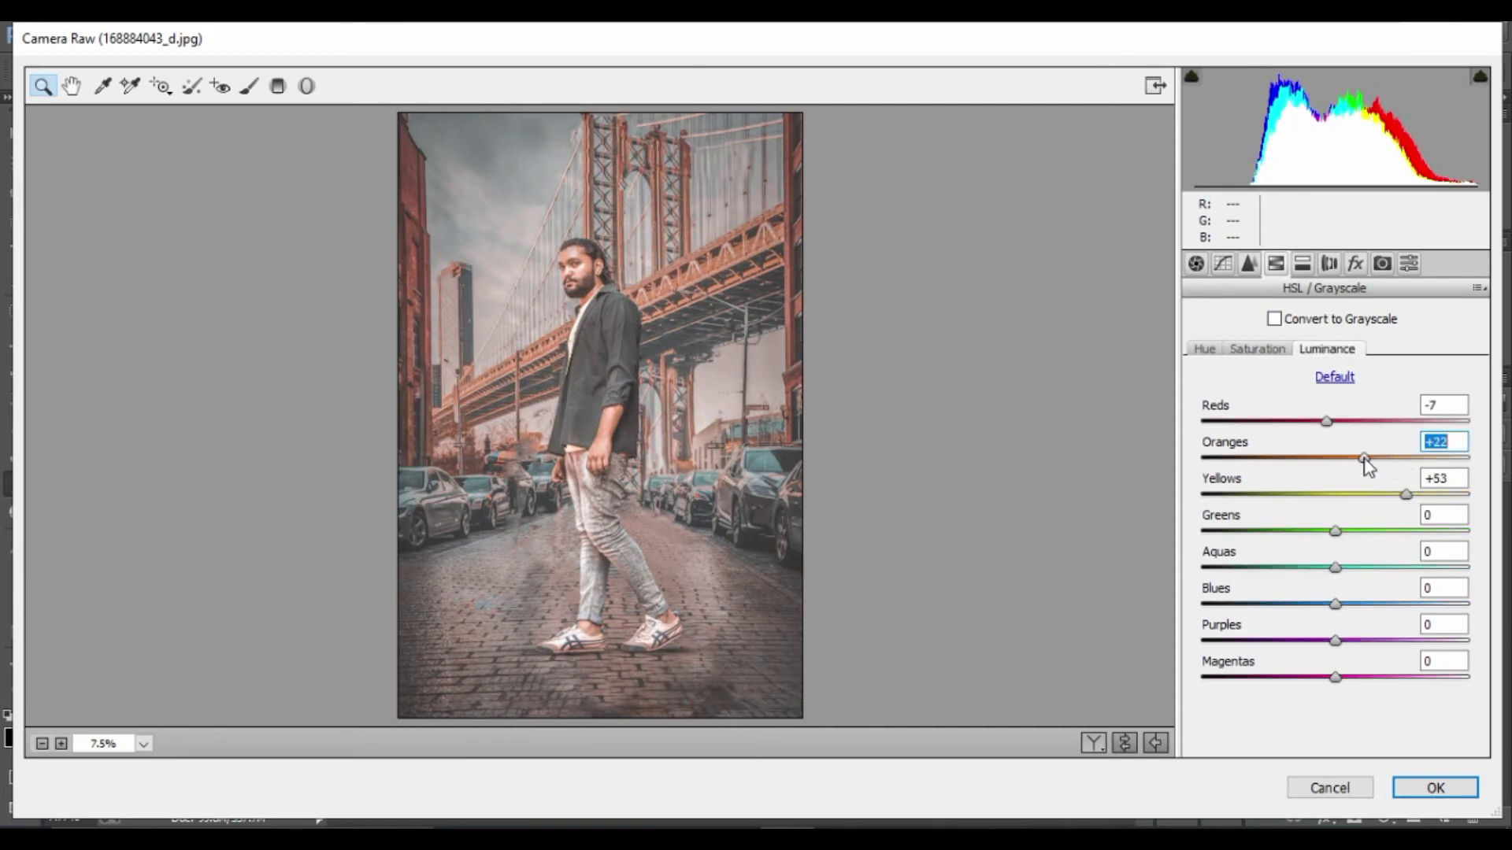
left_click(1257, 352)
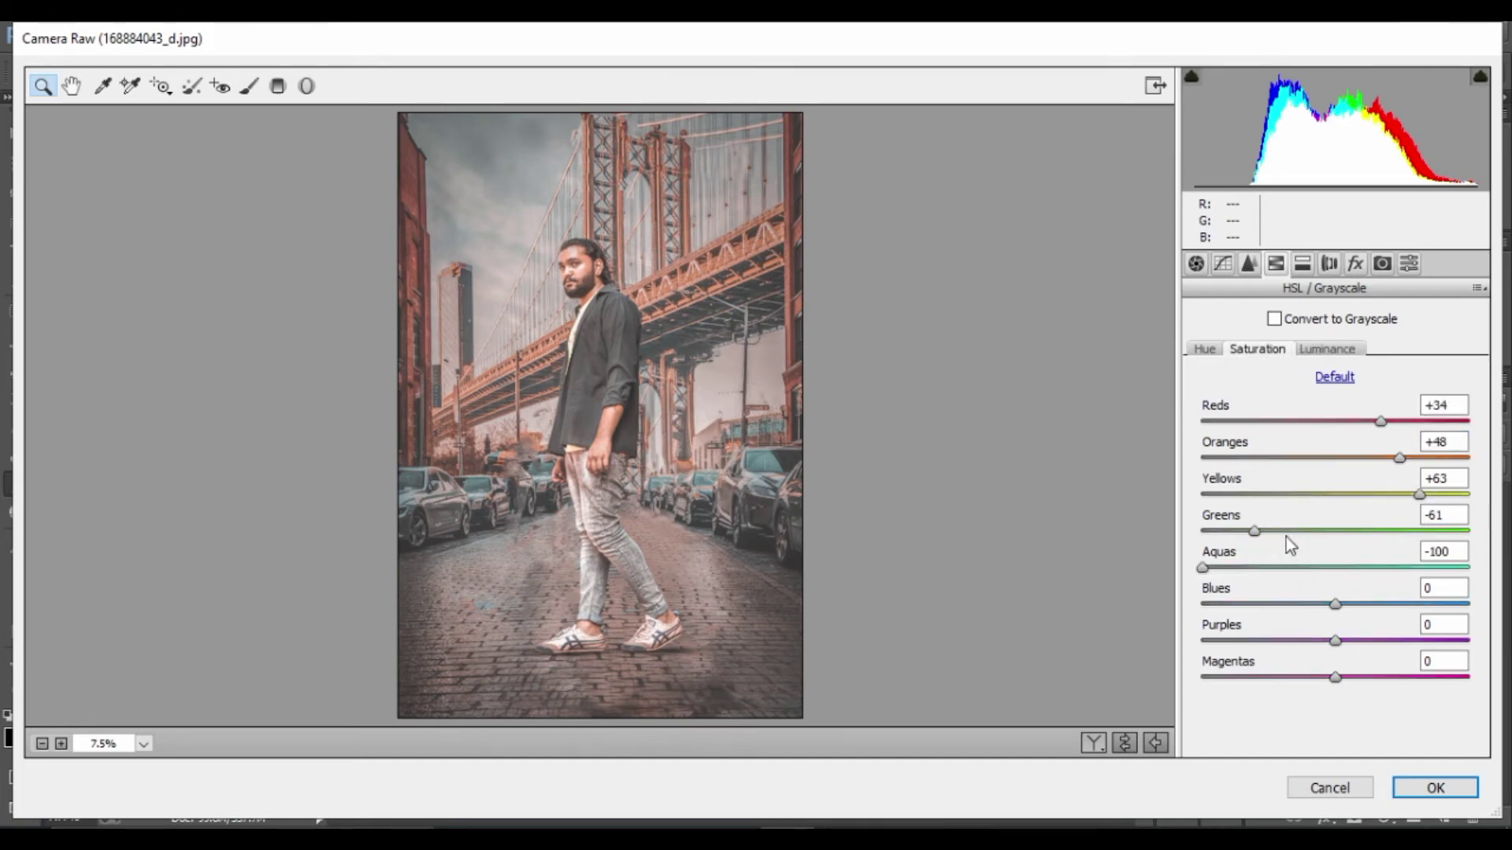
- Set Whites -7, Blacks -46, Contrast +4 and Clarity +17 in the Basic panel
left_click(1205, 266)
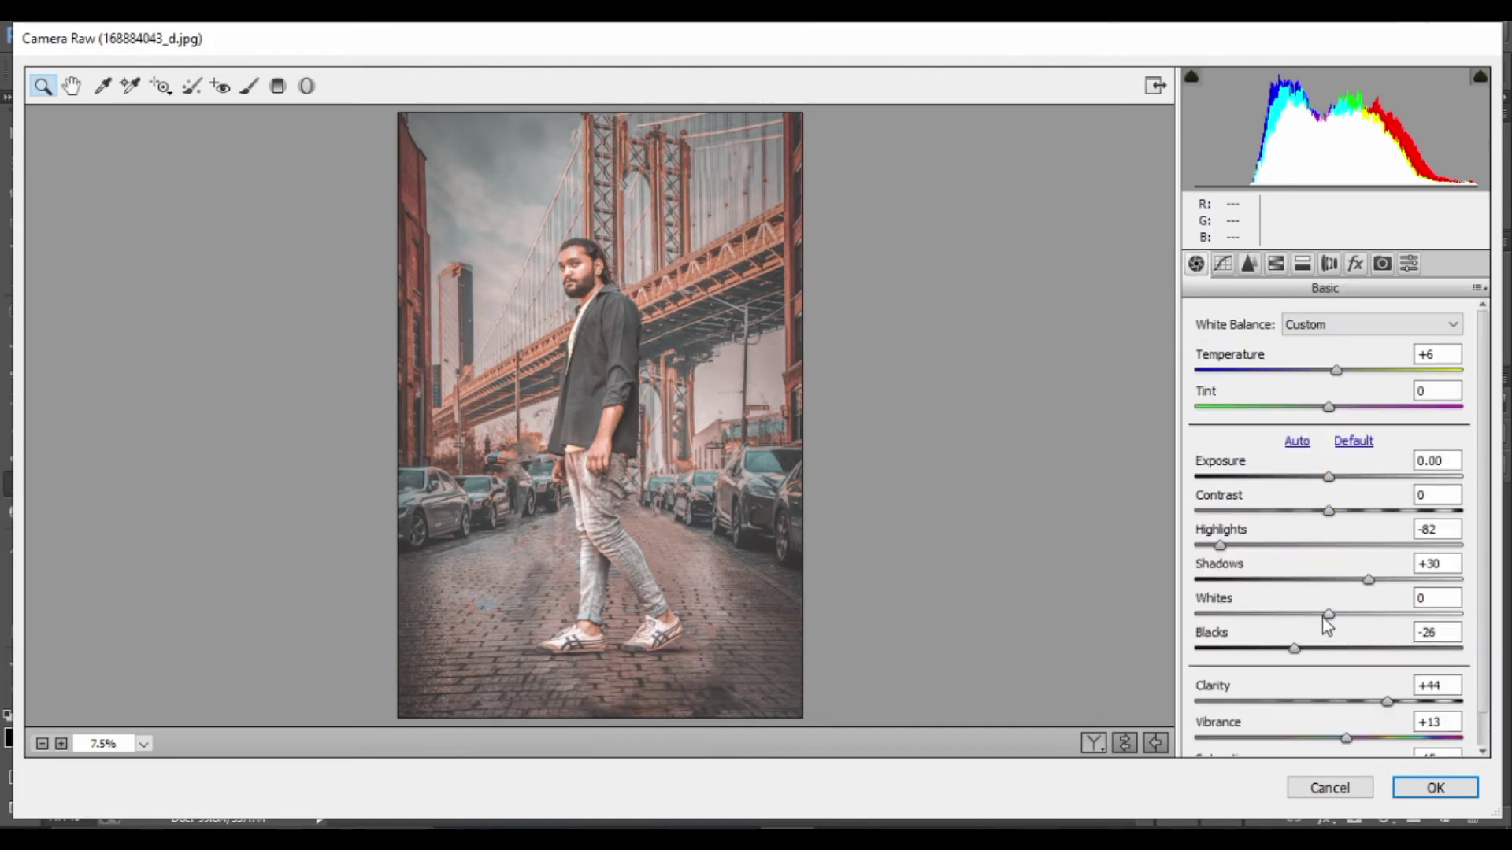
left_click_drag(1326, 614, 1270, 653)
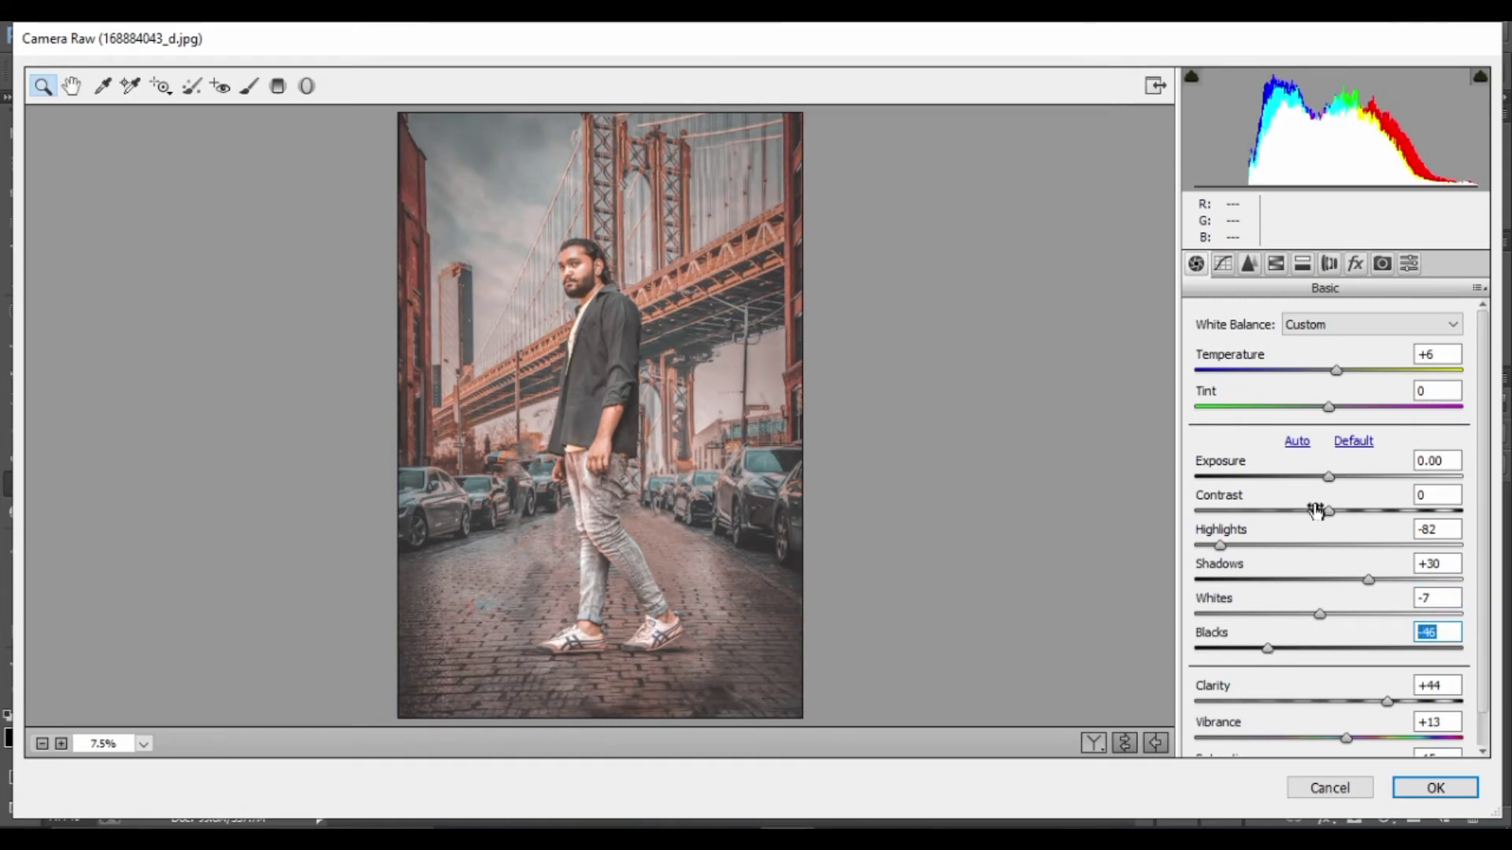
left_click_drag(1329, 511, 1342, 526)
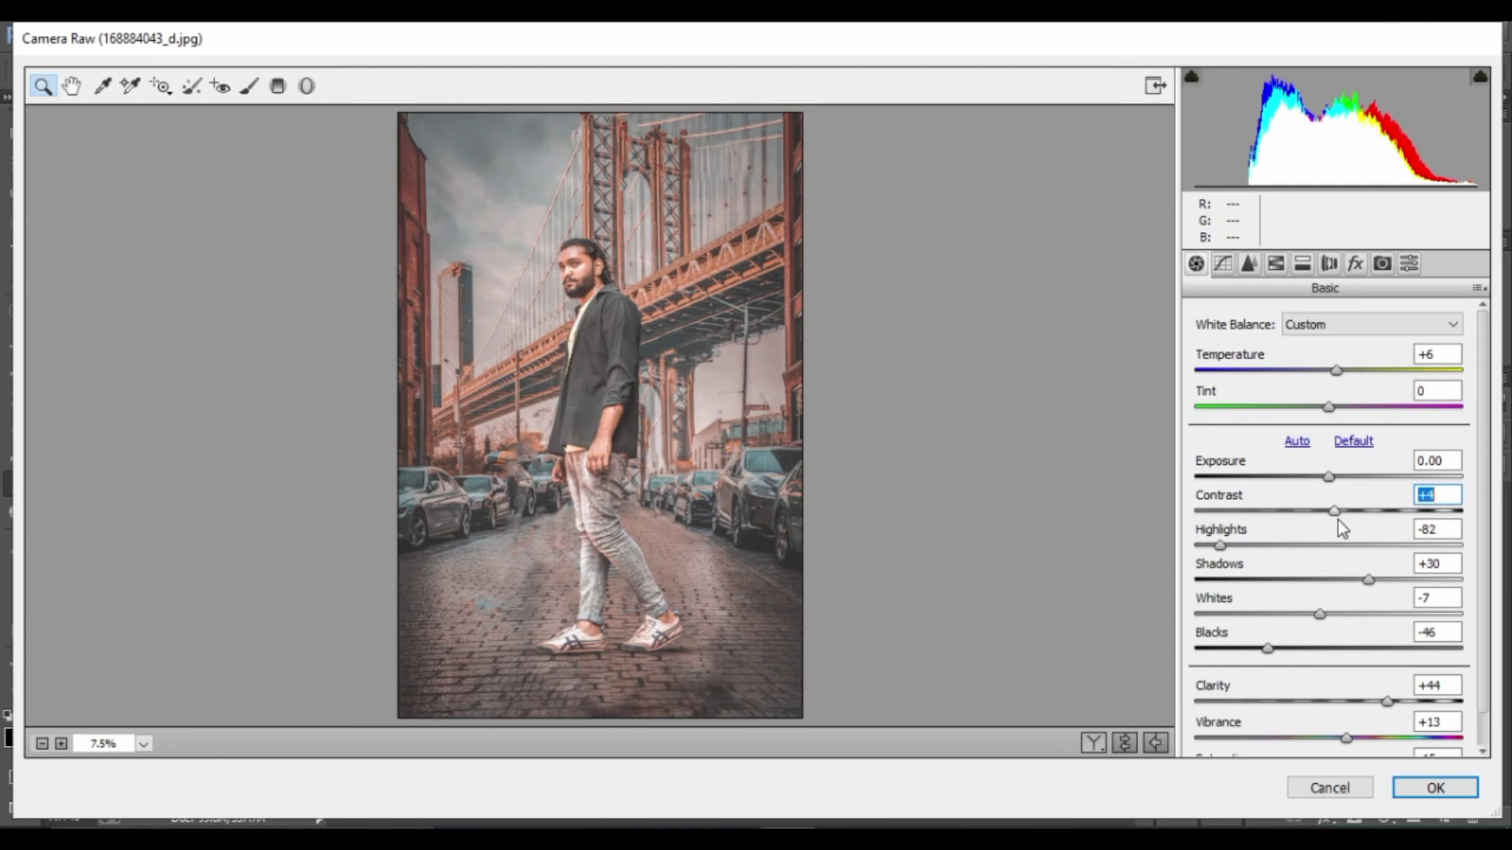
mouse_move(1388, 701)
left_mouse_down()
mouse_move(1336, 703)
mouse_move(1350, 701)
left_mouse_up()
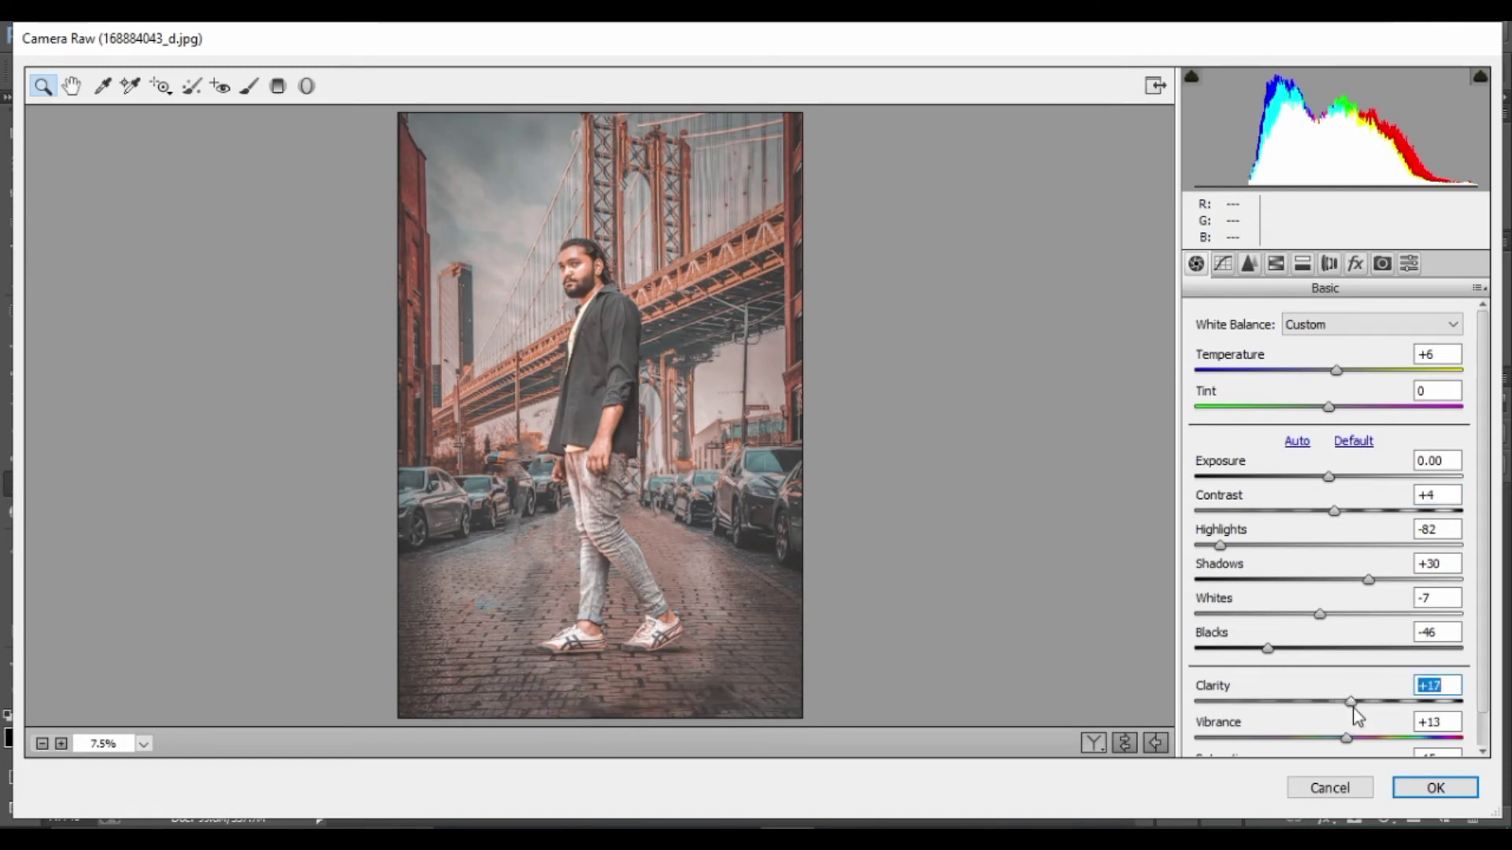
- Lower the Oranges saturation to +30 in HSL
scroll(1354, 712, "down", 1)
left_click(1275, 263)
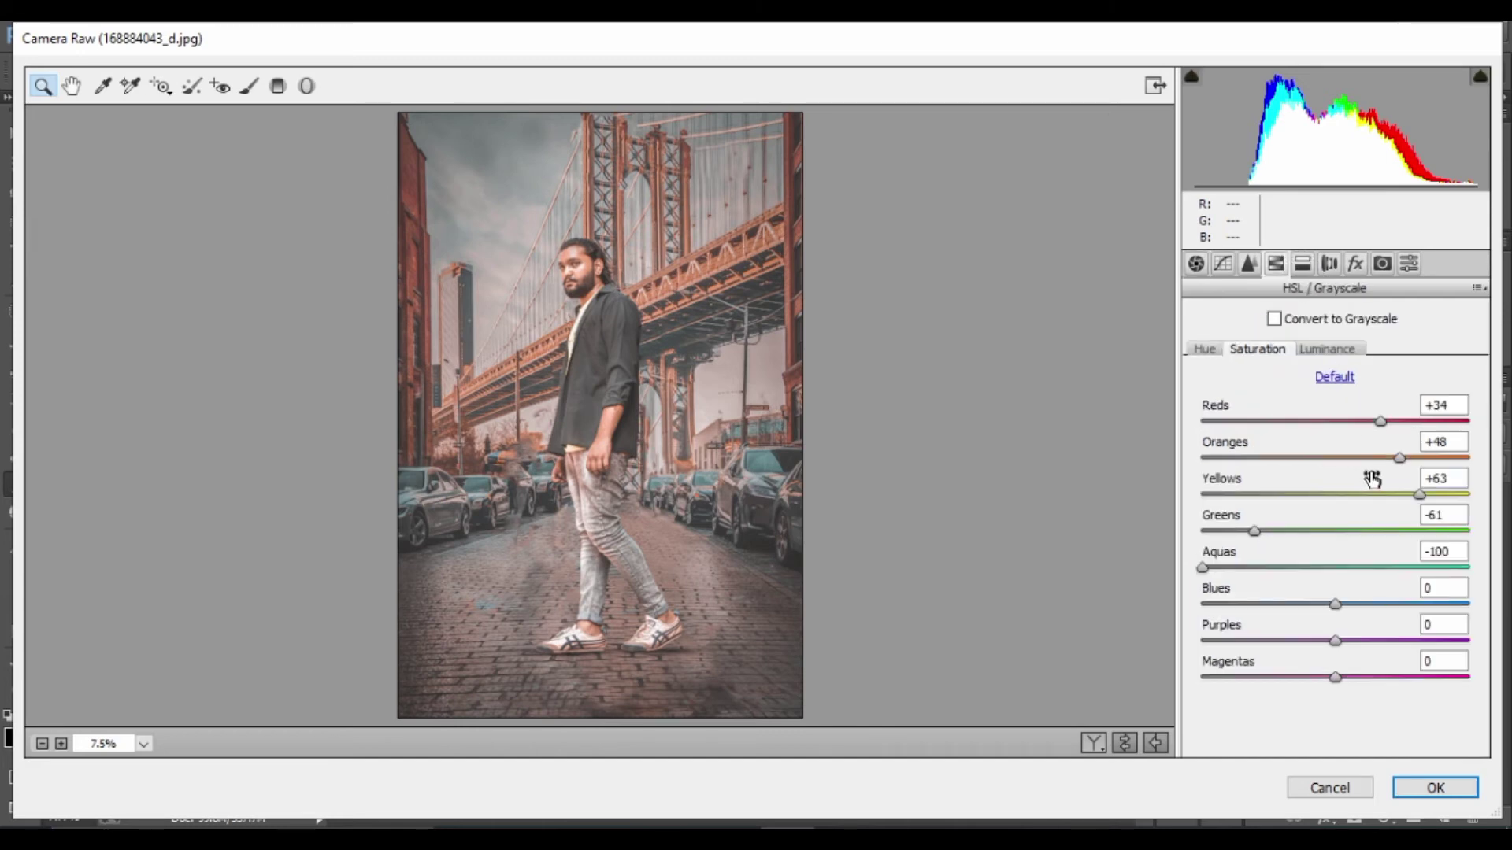
left_click(1381, 459)
left_click_drag(1382, 460, 1377, 469)
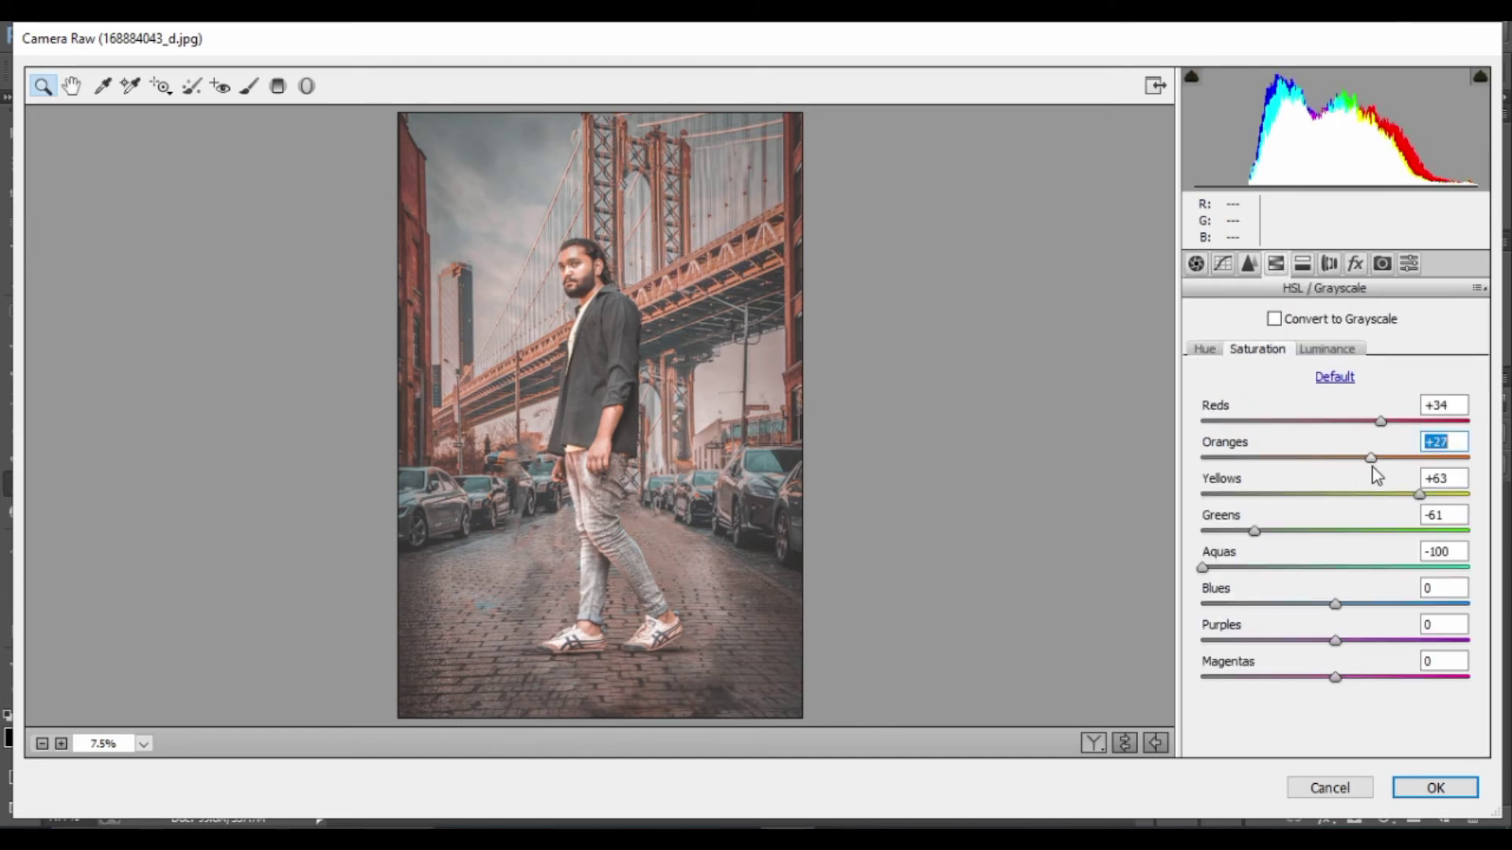
- Zoom the preview in on the face, legs and bridge tower to inspect the grade
left_click(567, 306)
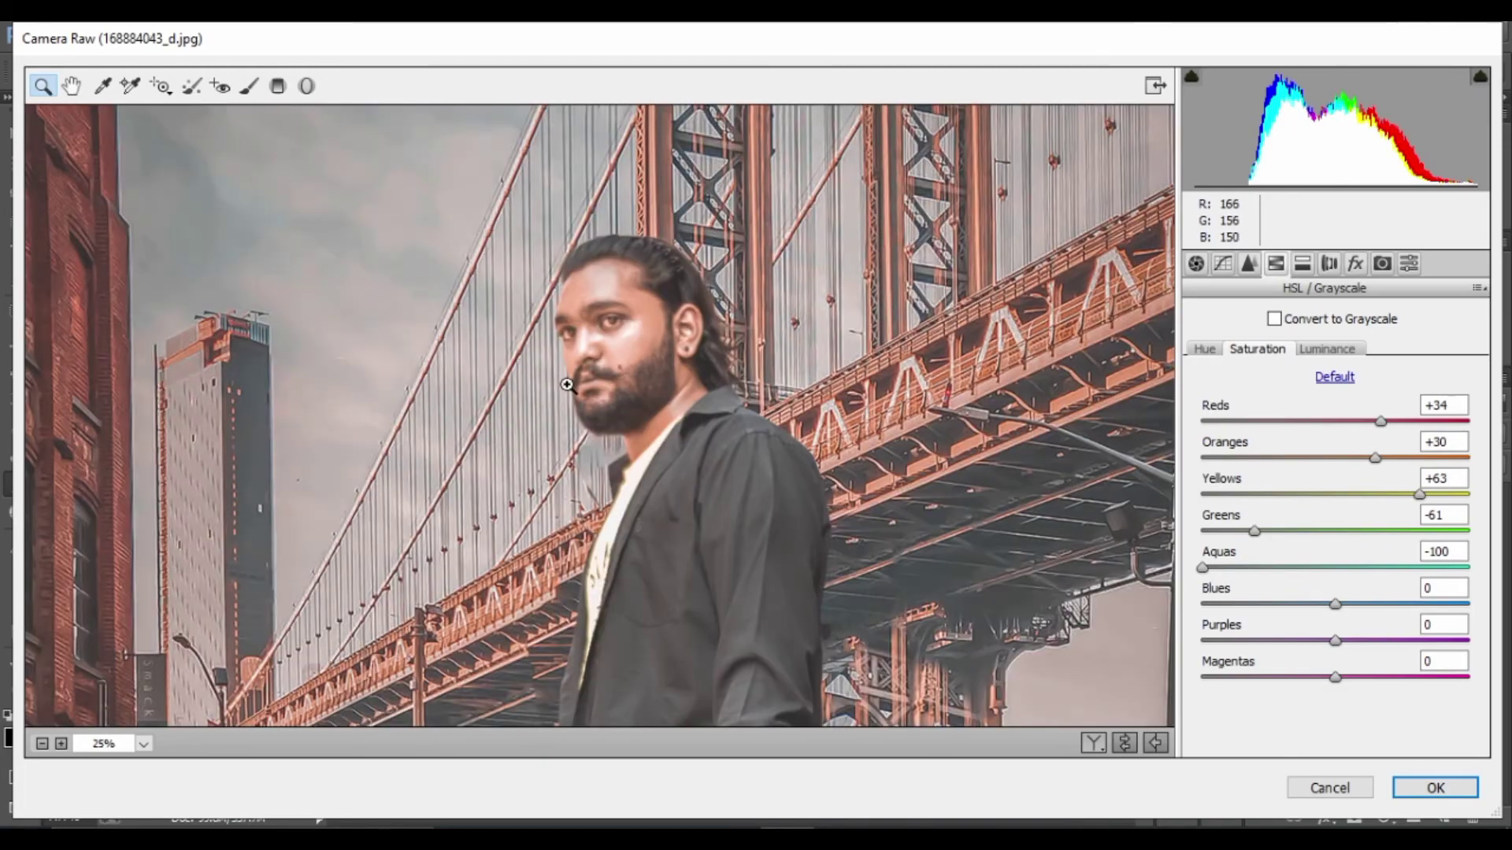
left_click(551, 409)
left_click_drag(616, 327, 643, 381)
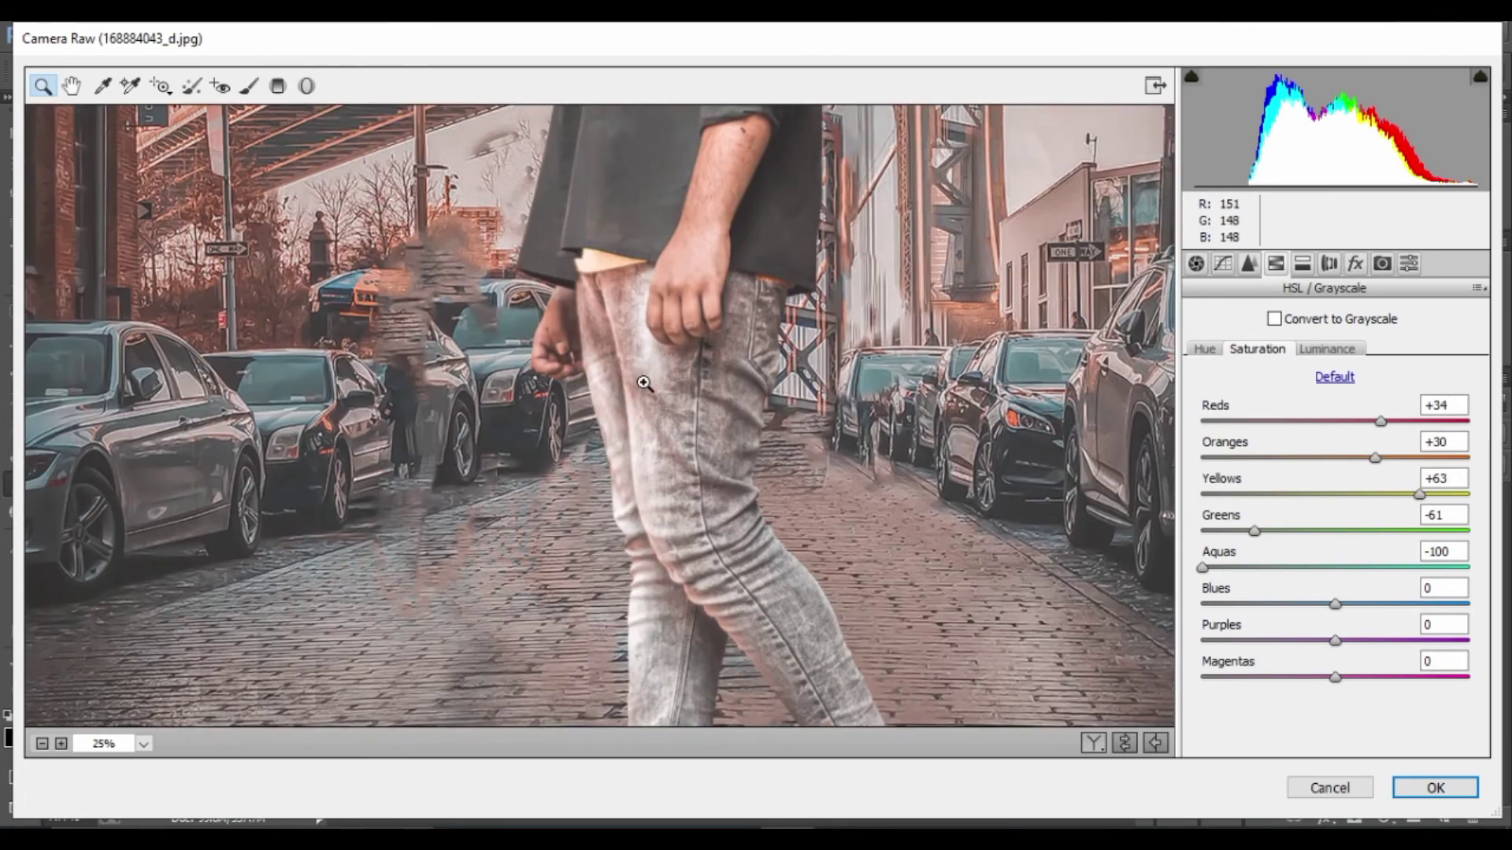
key("ctrl+0")
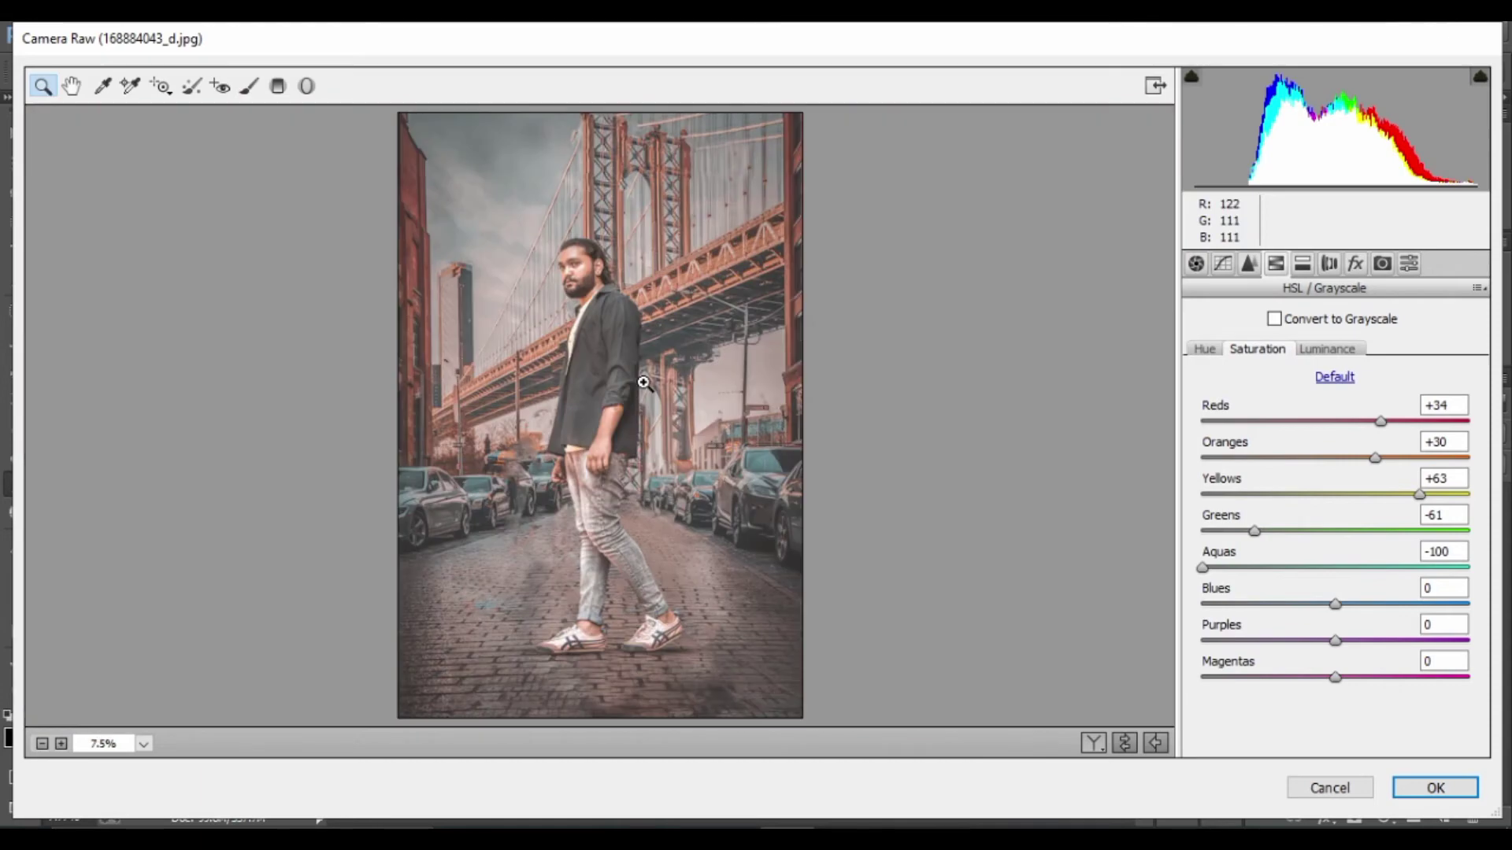
left_click(530, 302)
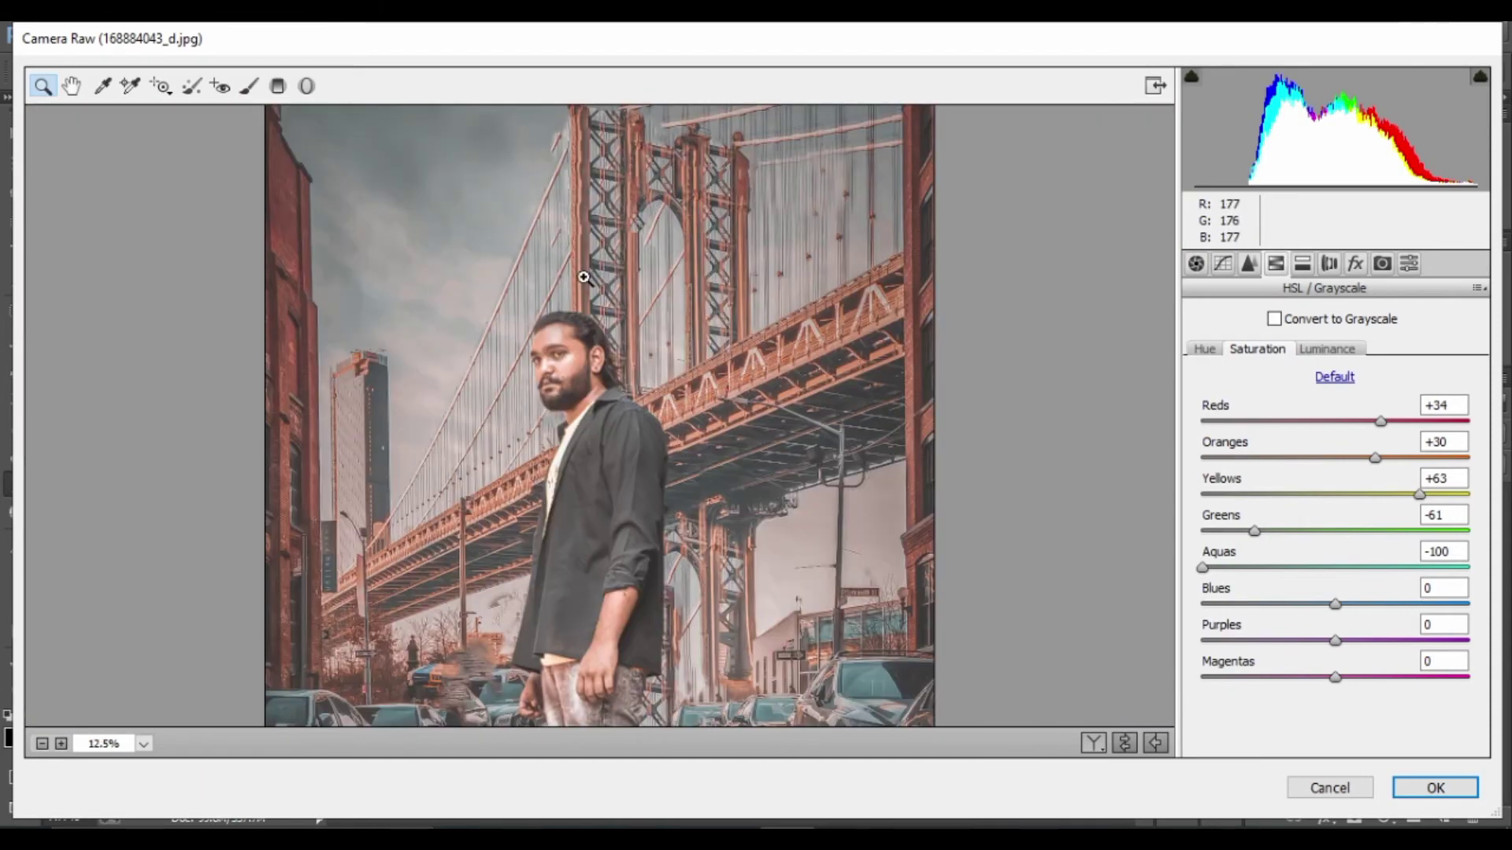
left_click(591, 287)
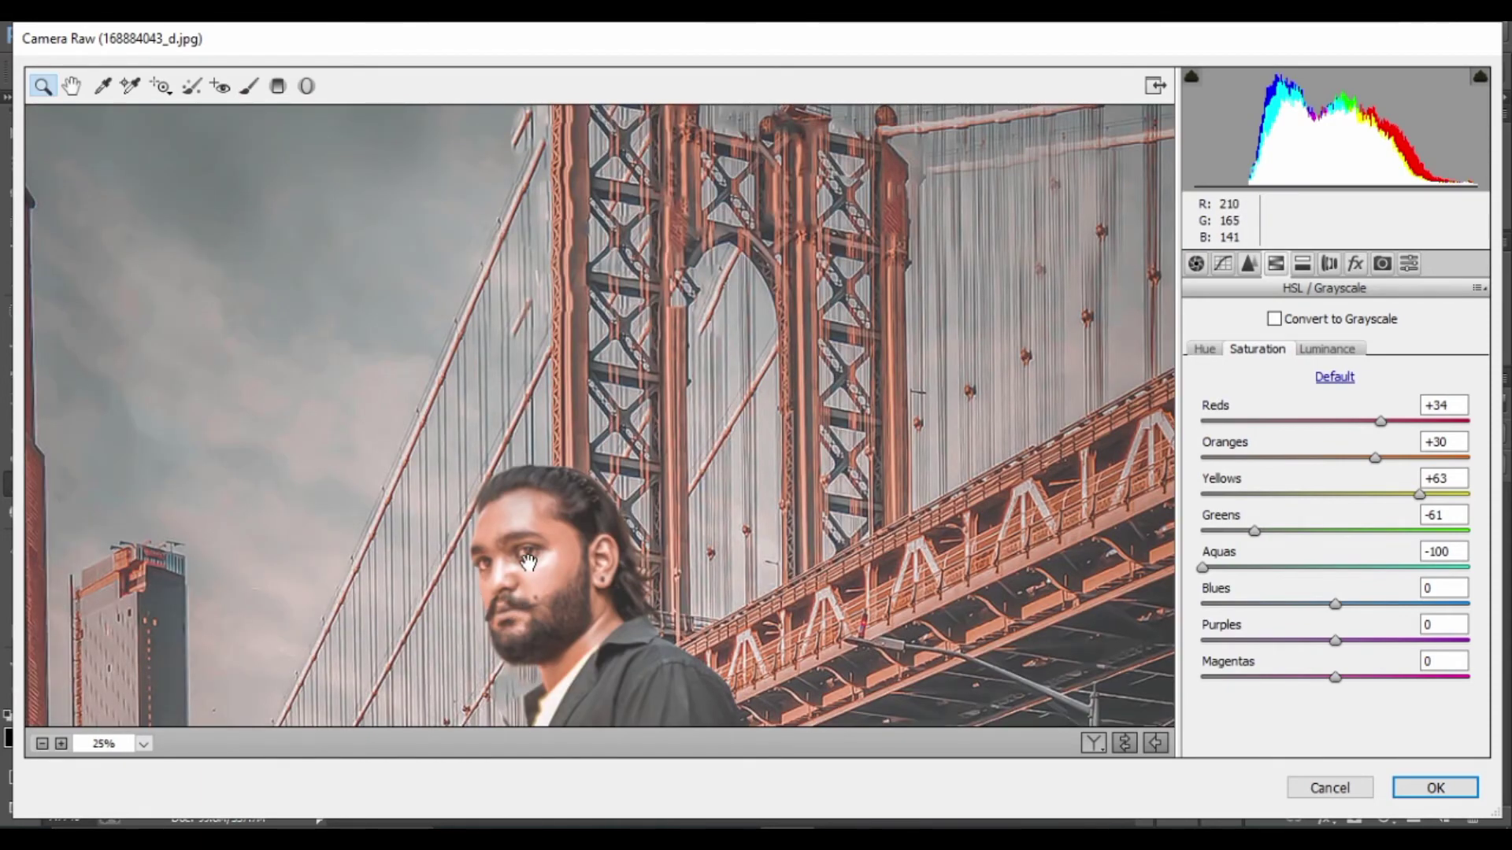
key("ctrl+0")
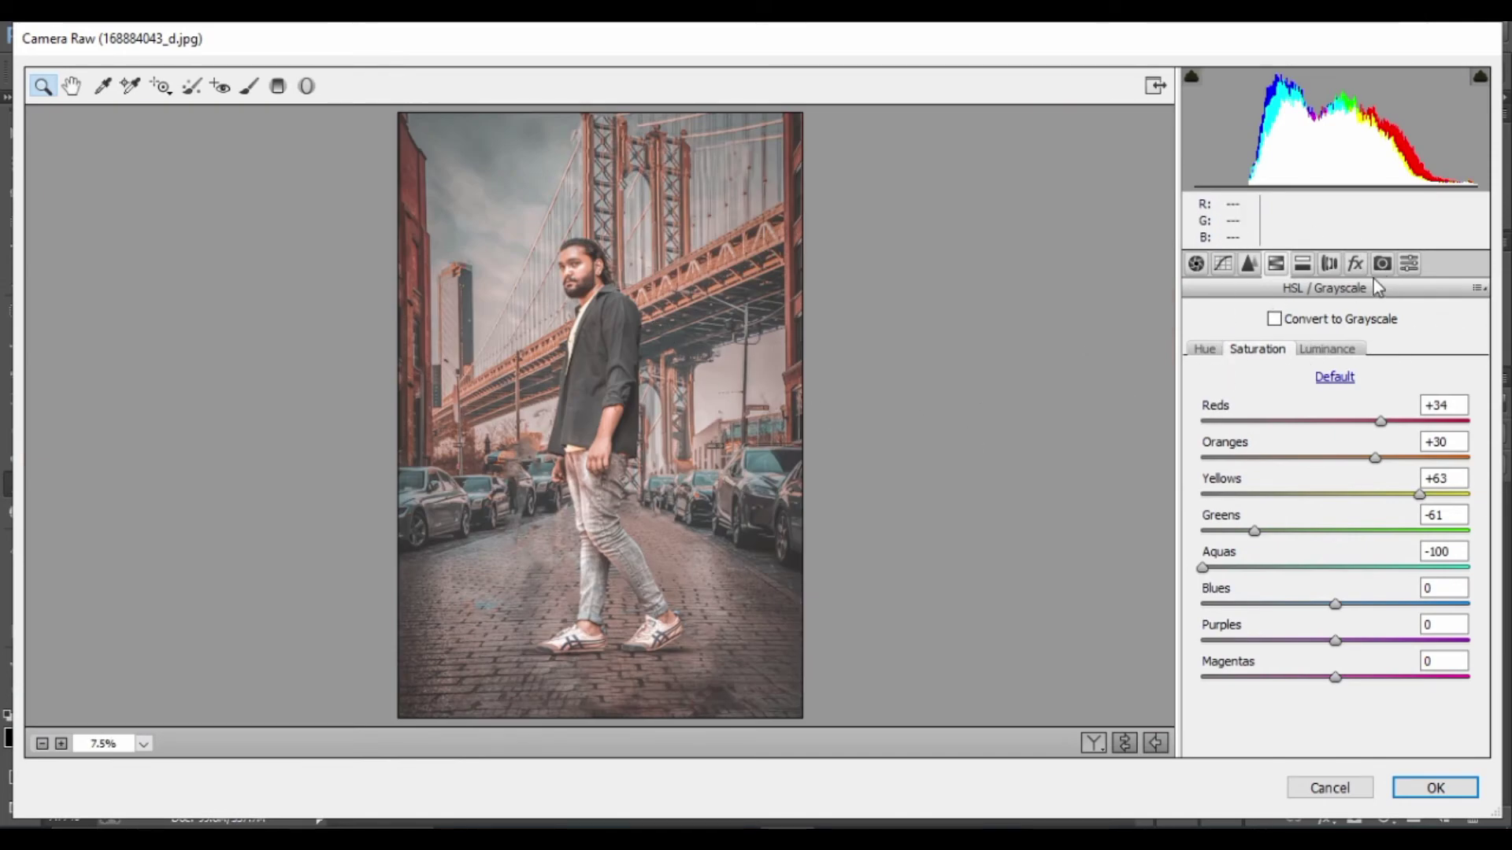
- Deepen the vignette to -15 and reduce luminance noise reduction to 3
left_click(1355, 263)
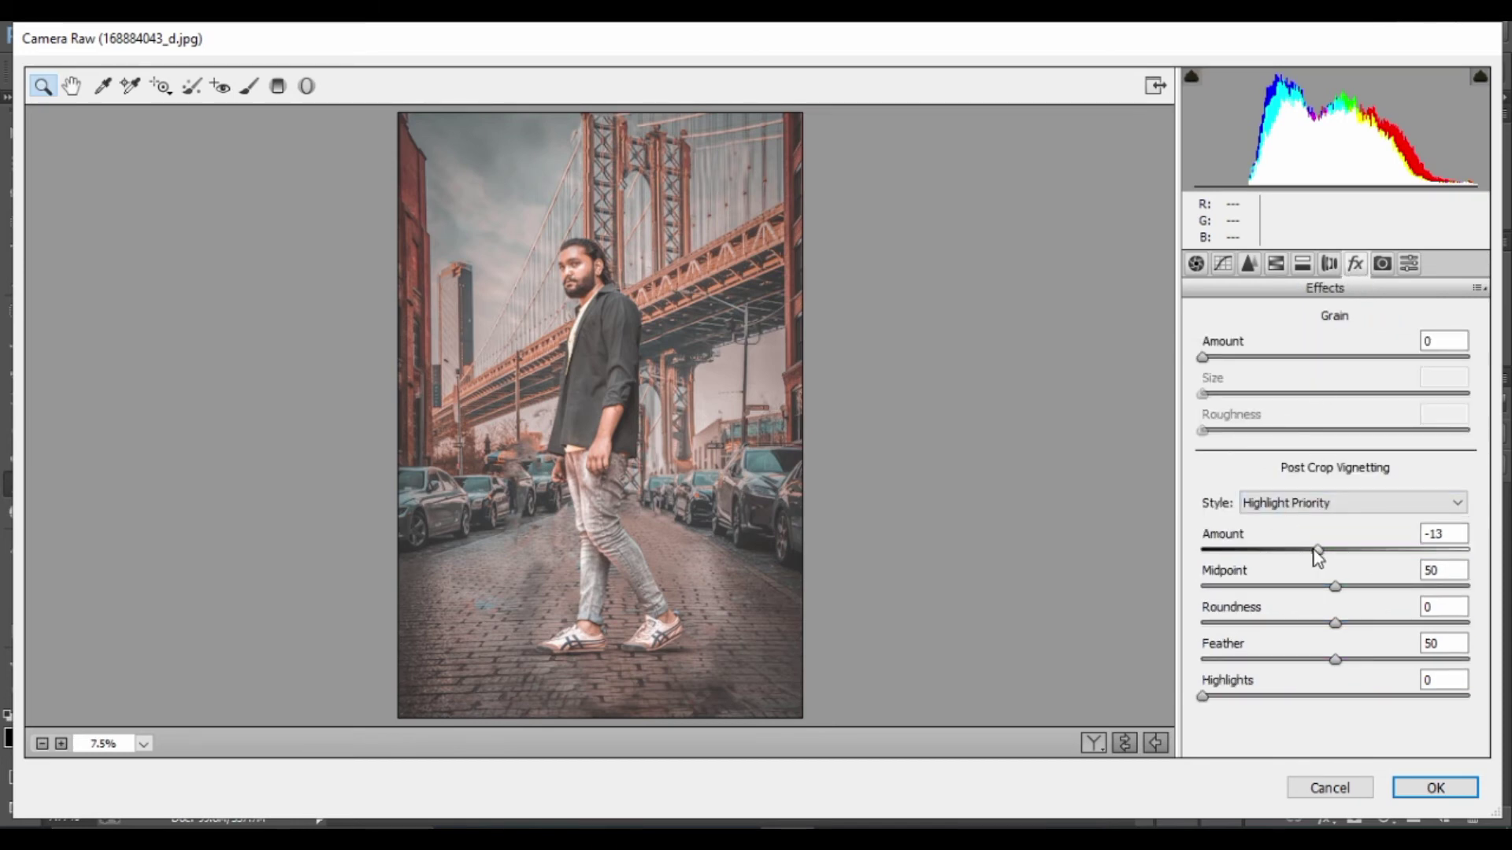
left_click_drag(1317, 551, 1314, 551)
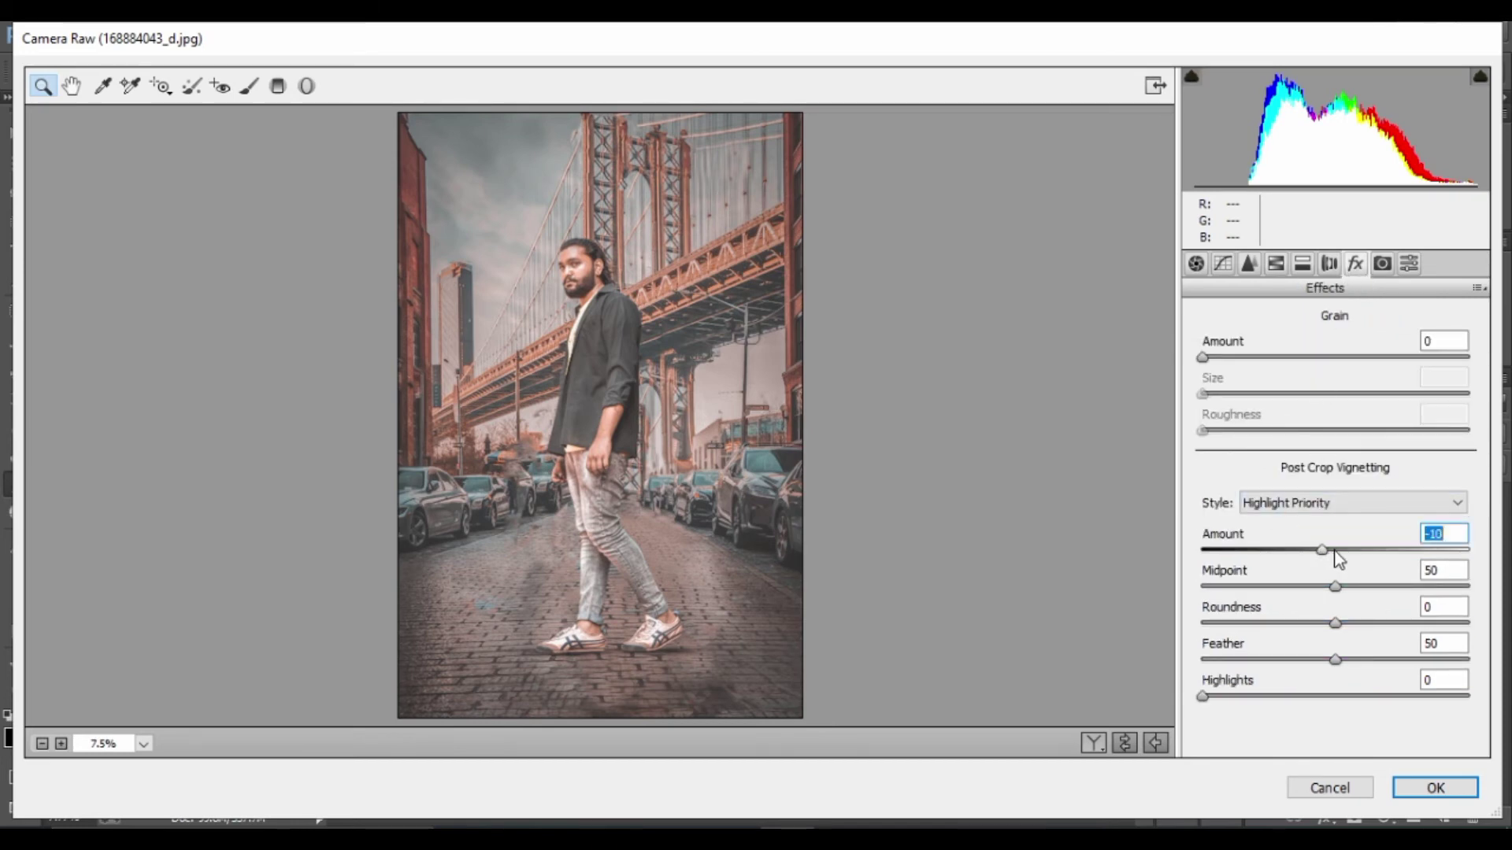
left_click(1301, 268)
left_click(1302, 265)
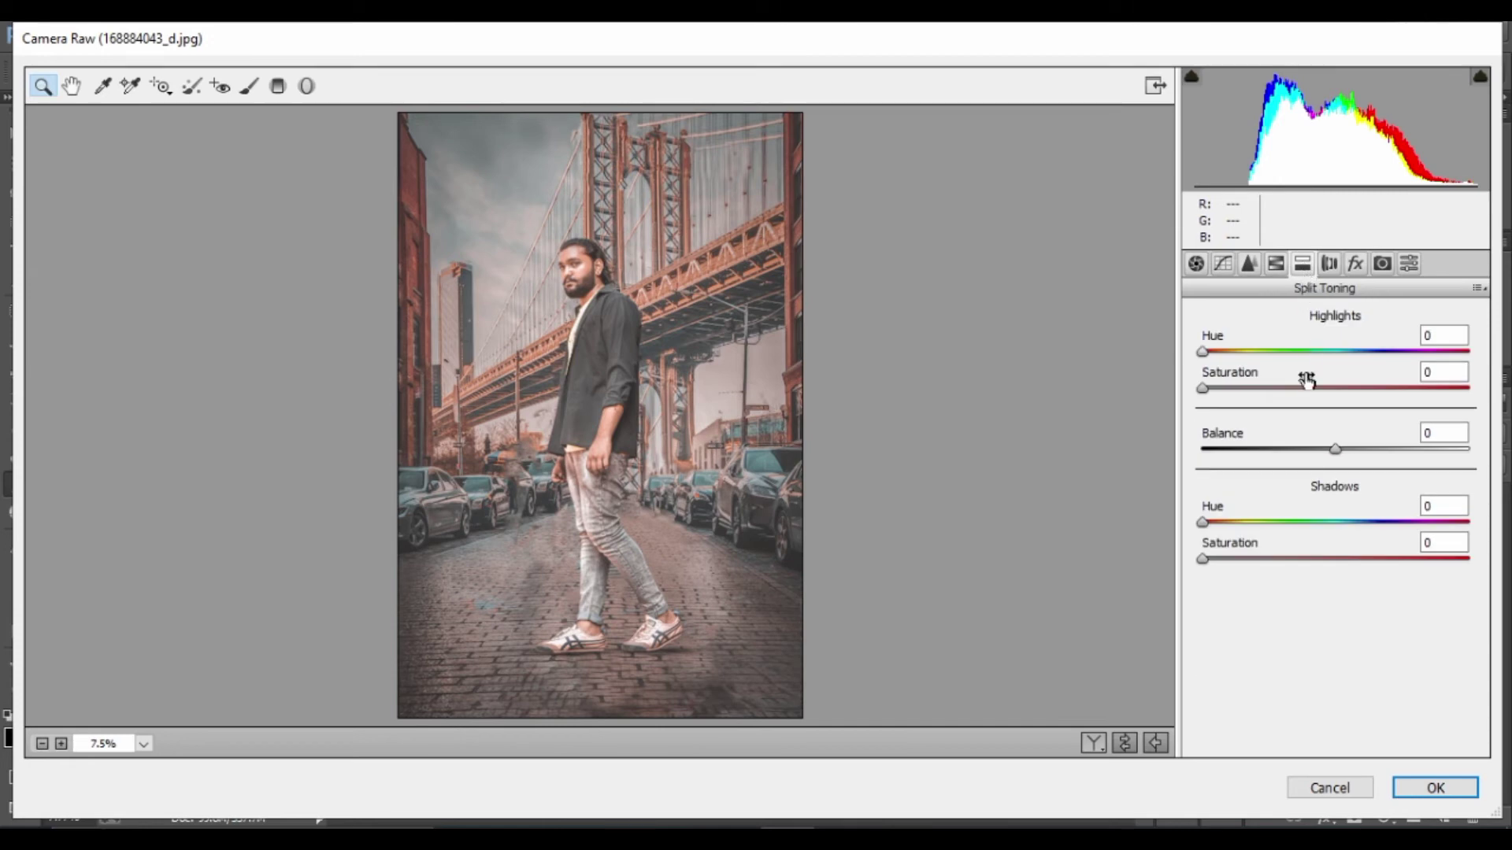
left_click(1255, 266)
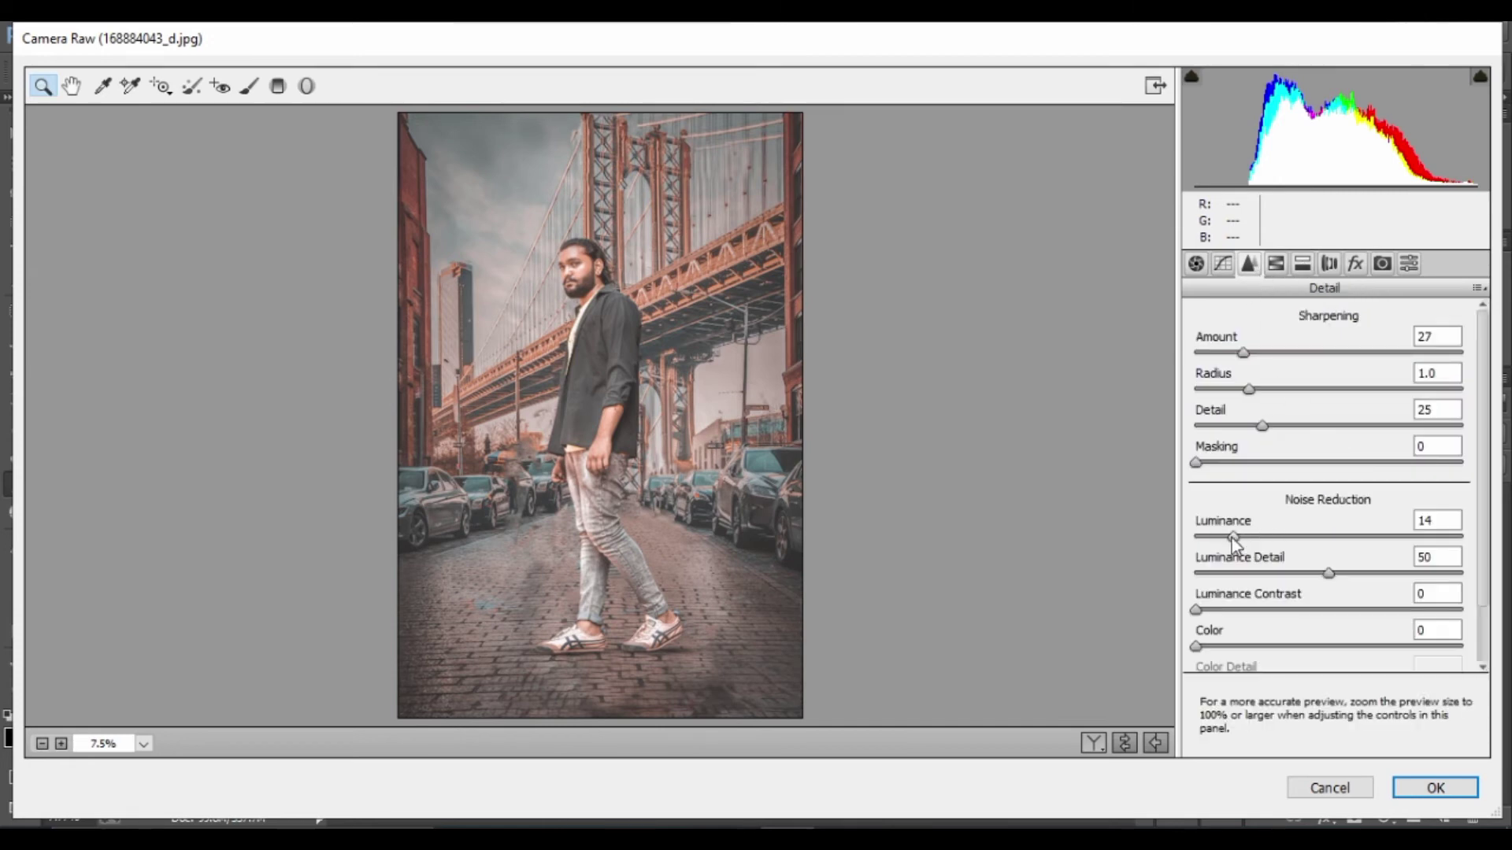
left_click_drag(1232, 537, 1213, 540)
- Set Highlights -79, Whites -28, Blacks -42, Exposure +0.10, Vibrance +11 and apply the grade
left_click(1222, 264)
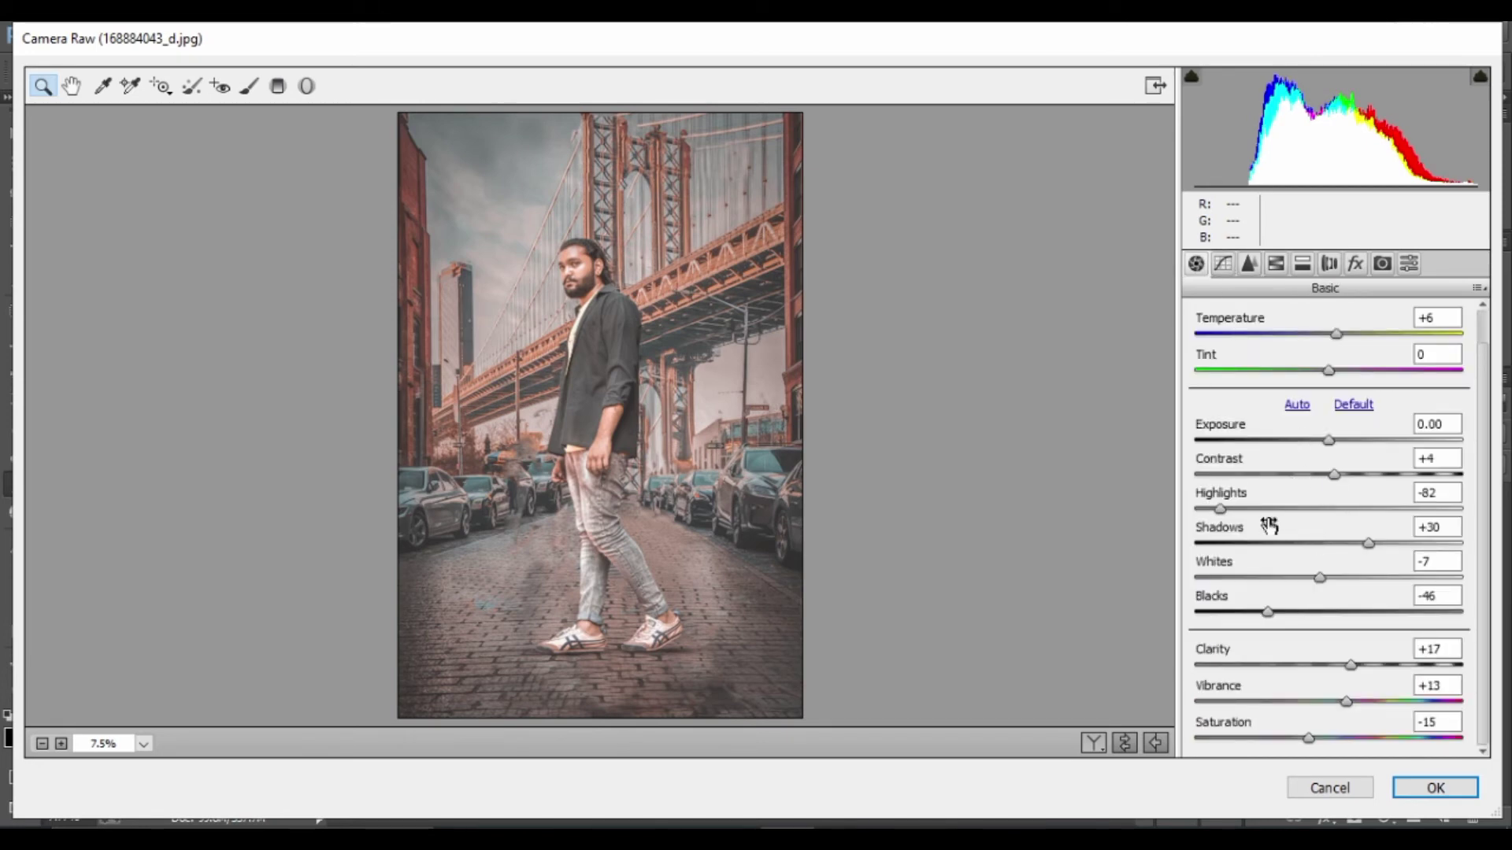
left_click_drag(1220, 509, 1236, 539)
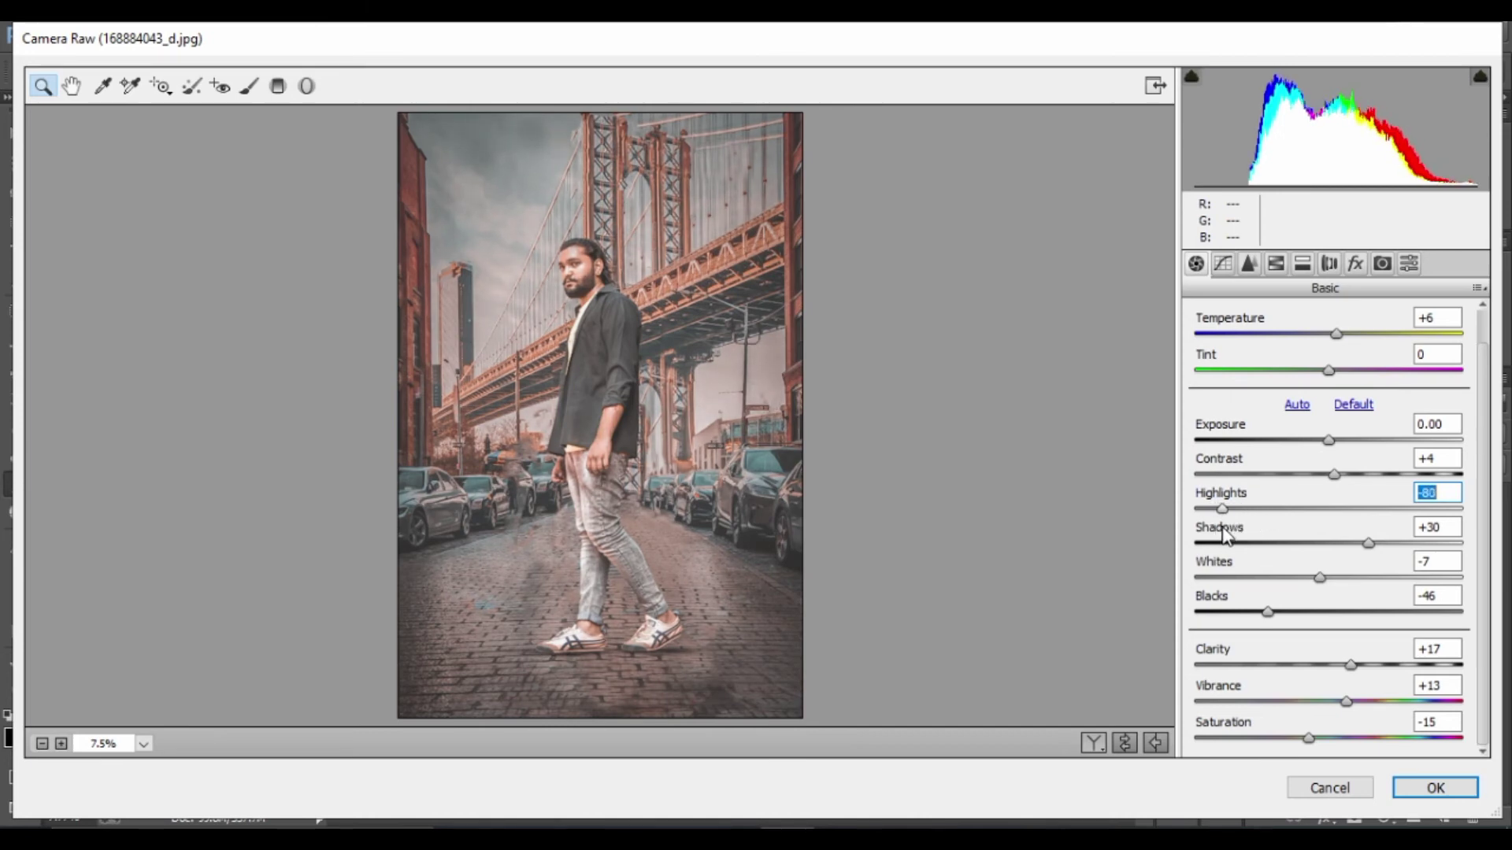
left_click_drag(1320, 577, 1291, 578)
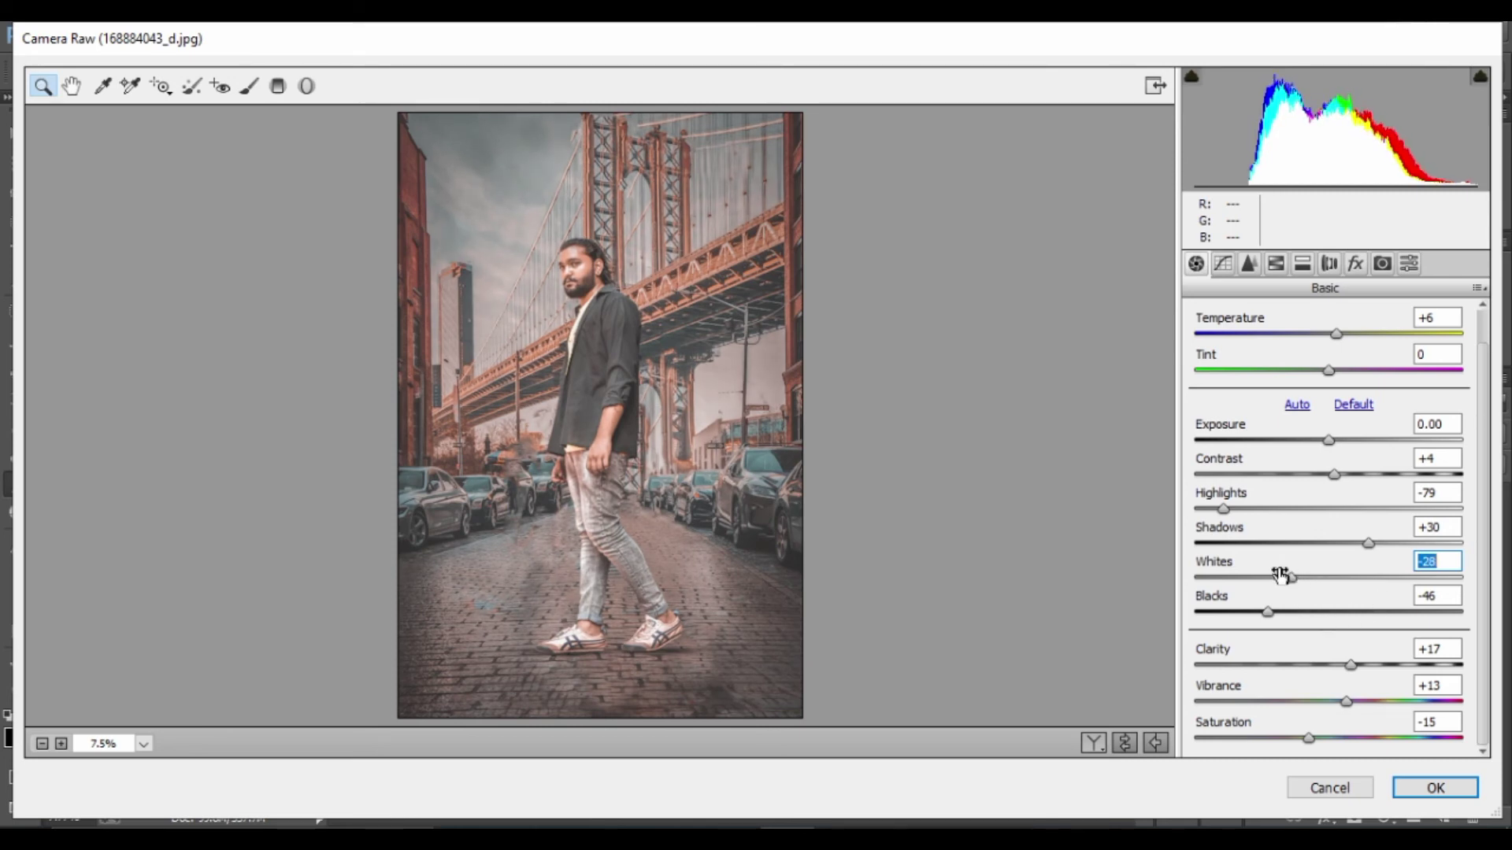
left_click_drag(1268, 613, 1274, 614)
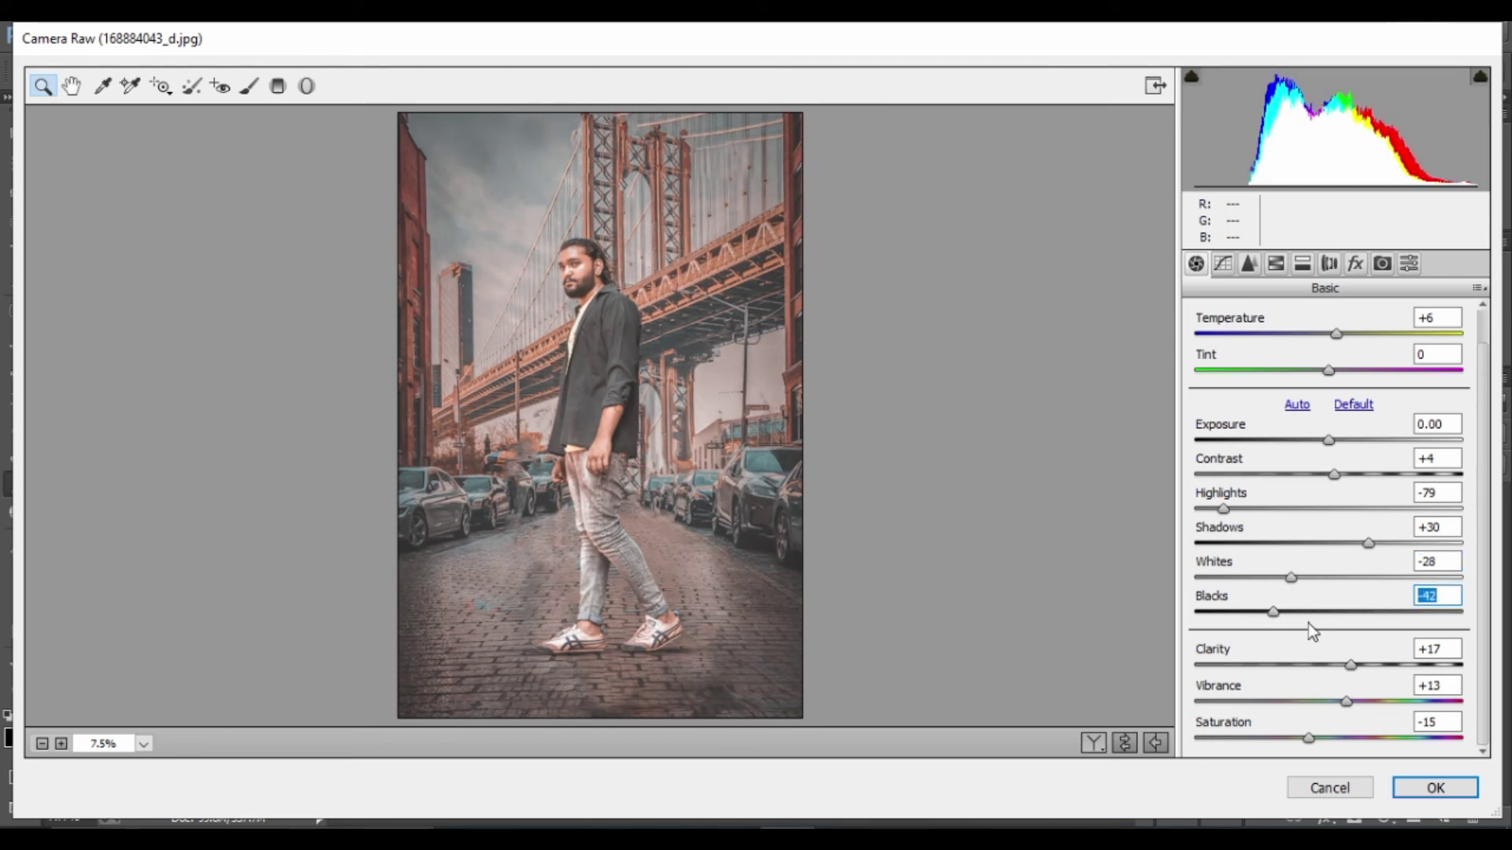
left_click(1340, 440)
left_click_drag(1339, 438, 1331, 439)
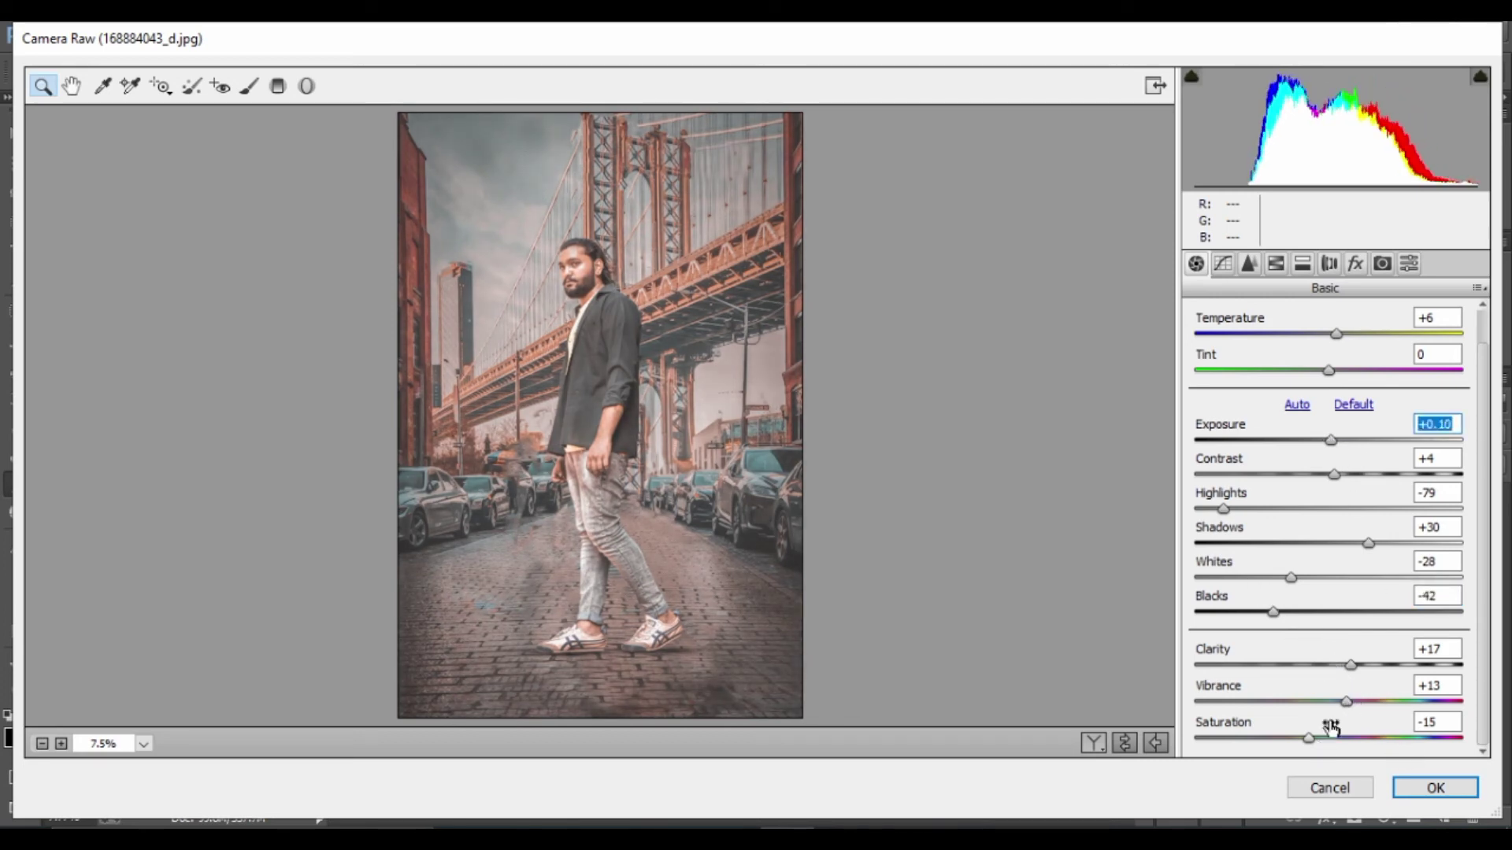
left_click_drag(1346, 701, 1344, 701)
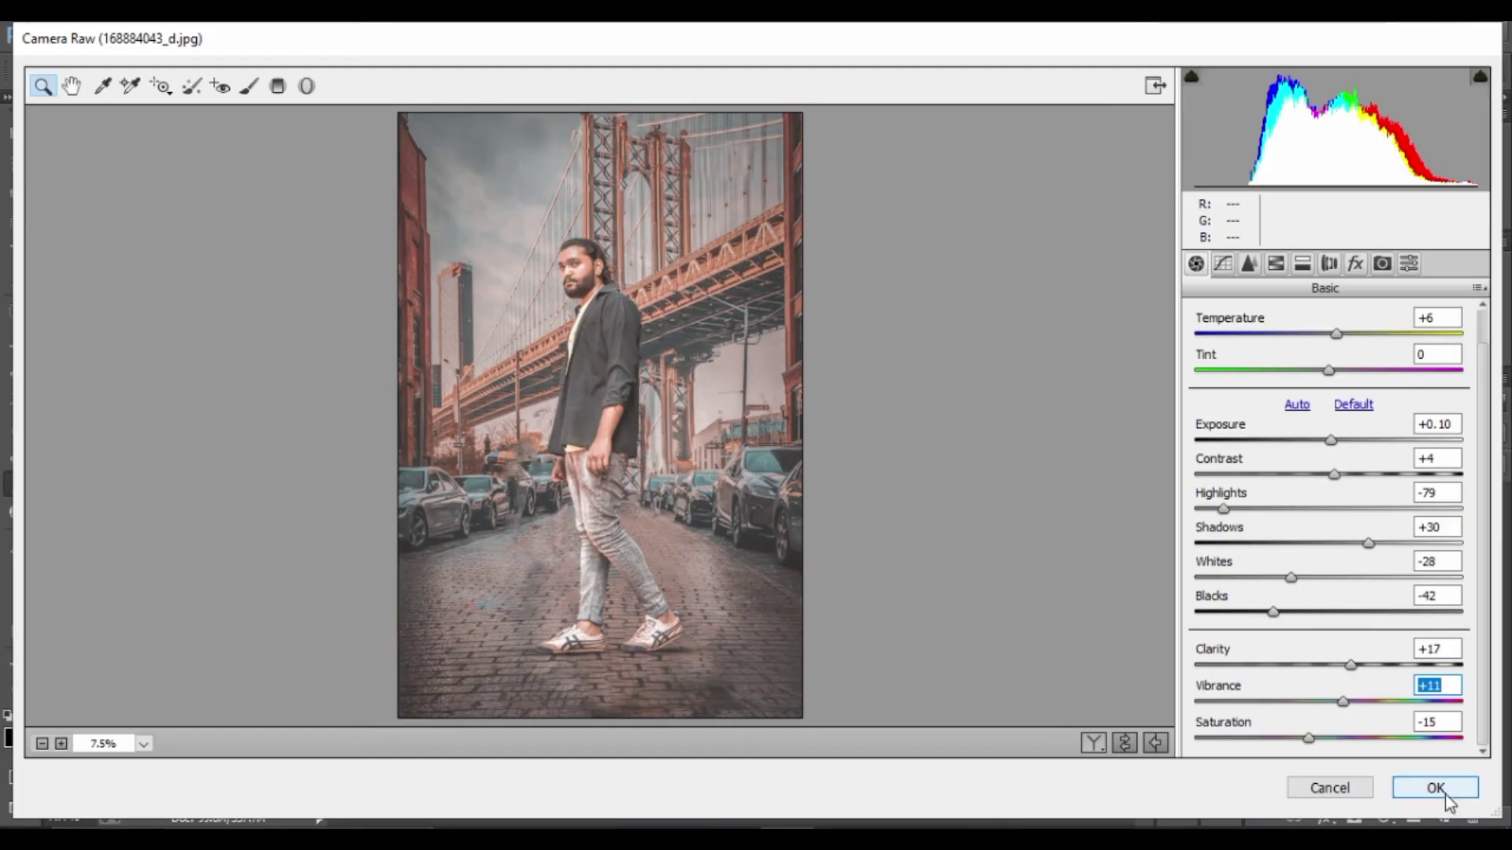
left_click(1444, 795)
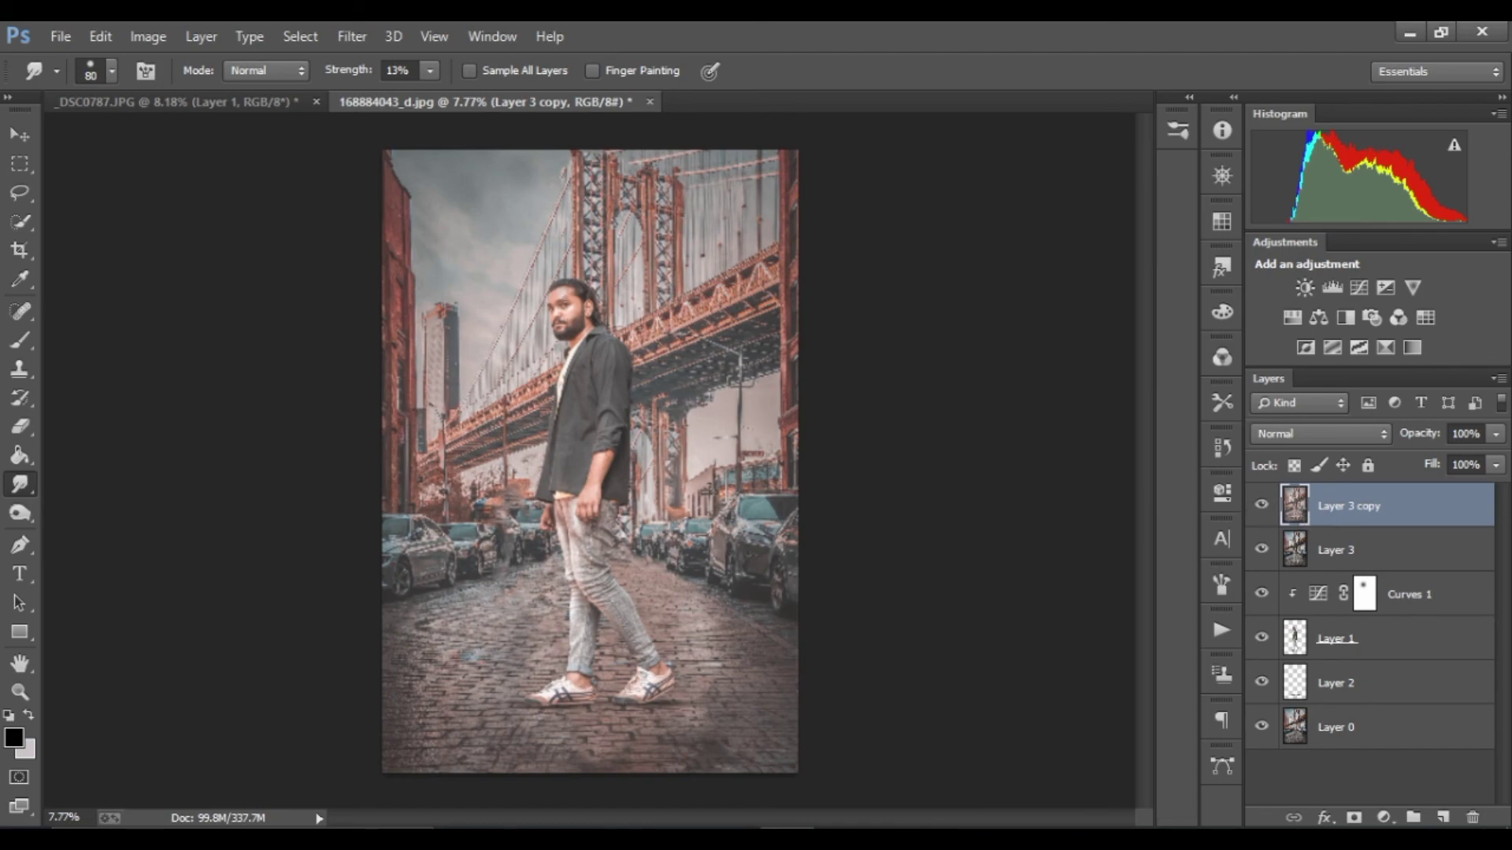
- Lighten the man's eyes on Layer 3 copy with a 35 px Eraser at 96% opacity
scroll(573, 299, "up", 2)
scroll(572, 299, "up", 2)
scroll(573, 299, "up", 3)
scroll(572, 300, "up", 3)
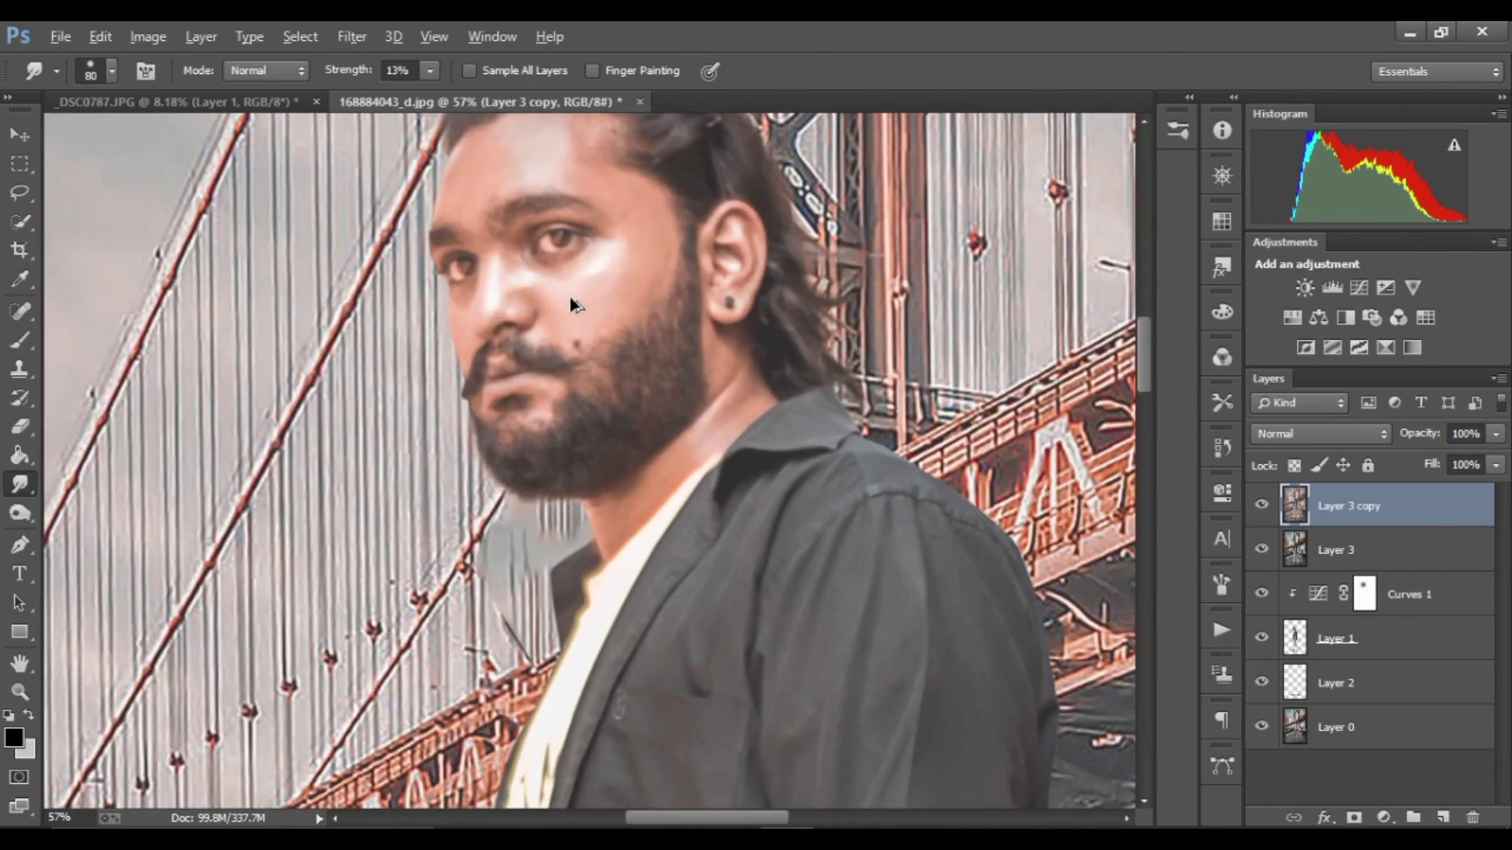
scroll(607, 283, "up", 2)
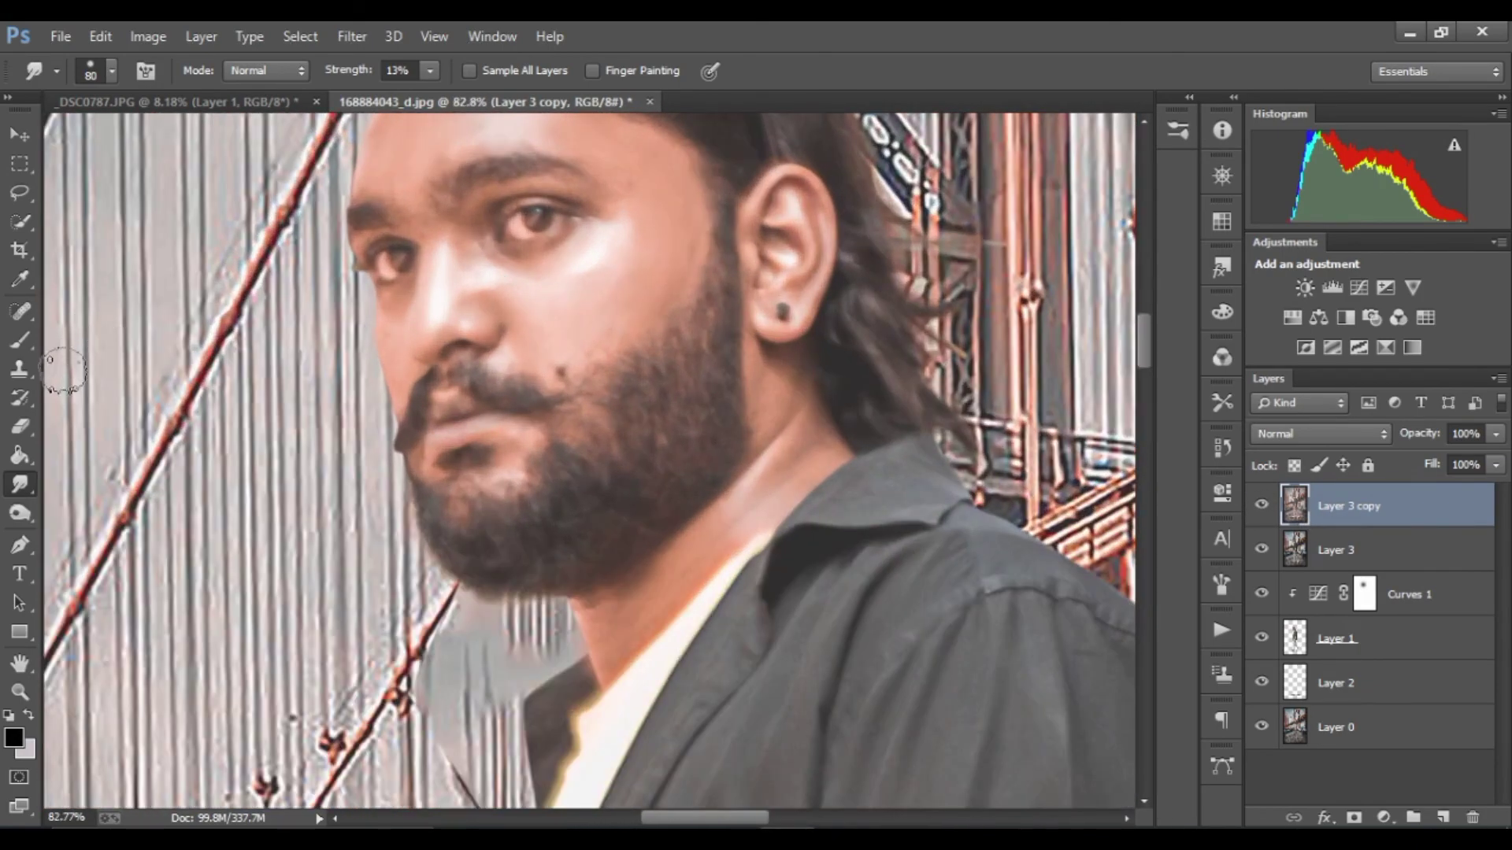
left_click(20, 426)
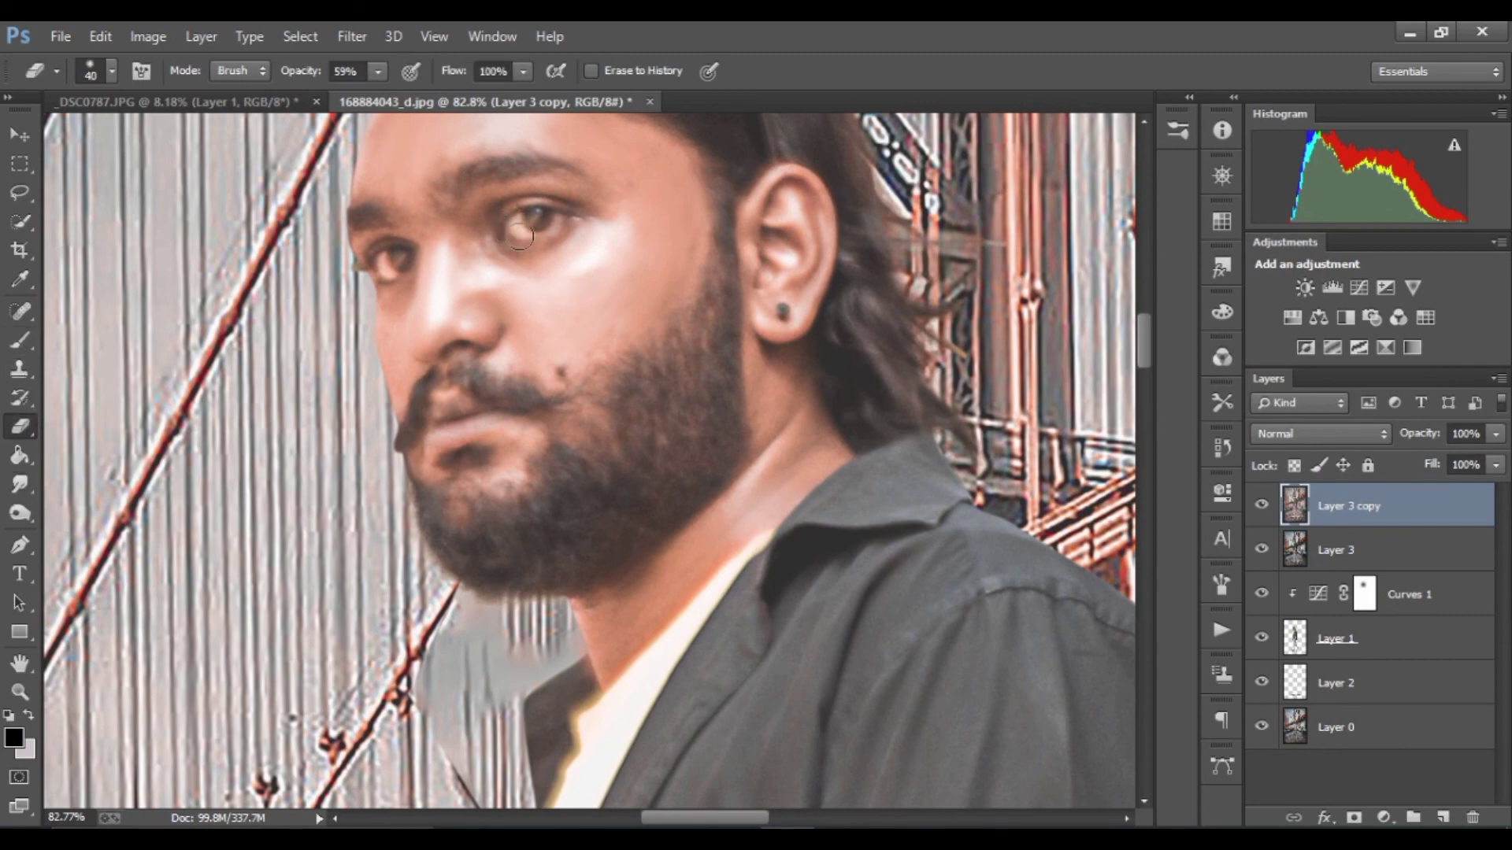
key("bracketleft")
left_click_drag(382, 76, 419, 93)
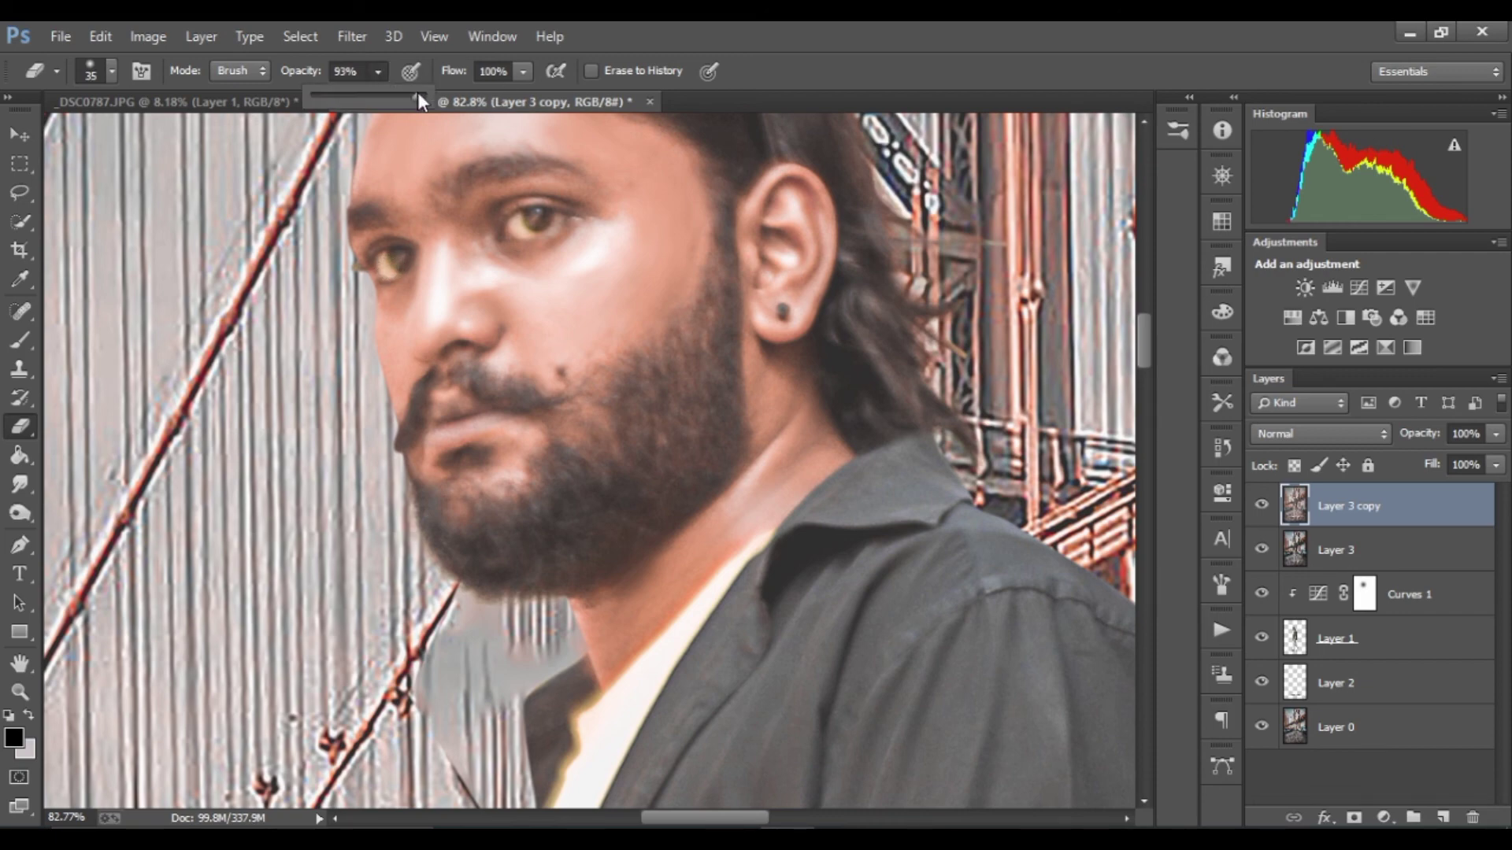
left_click(517, 231)
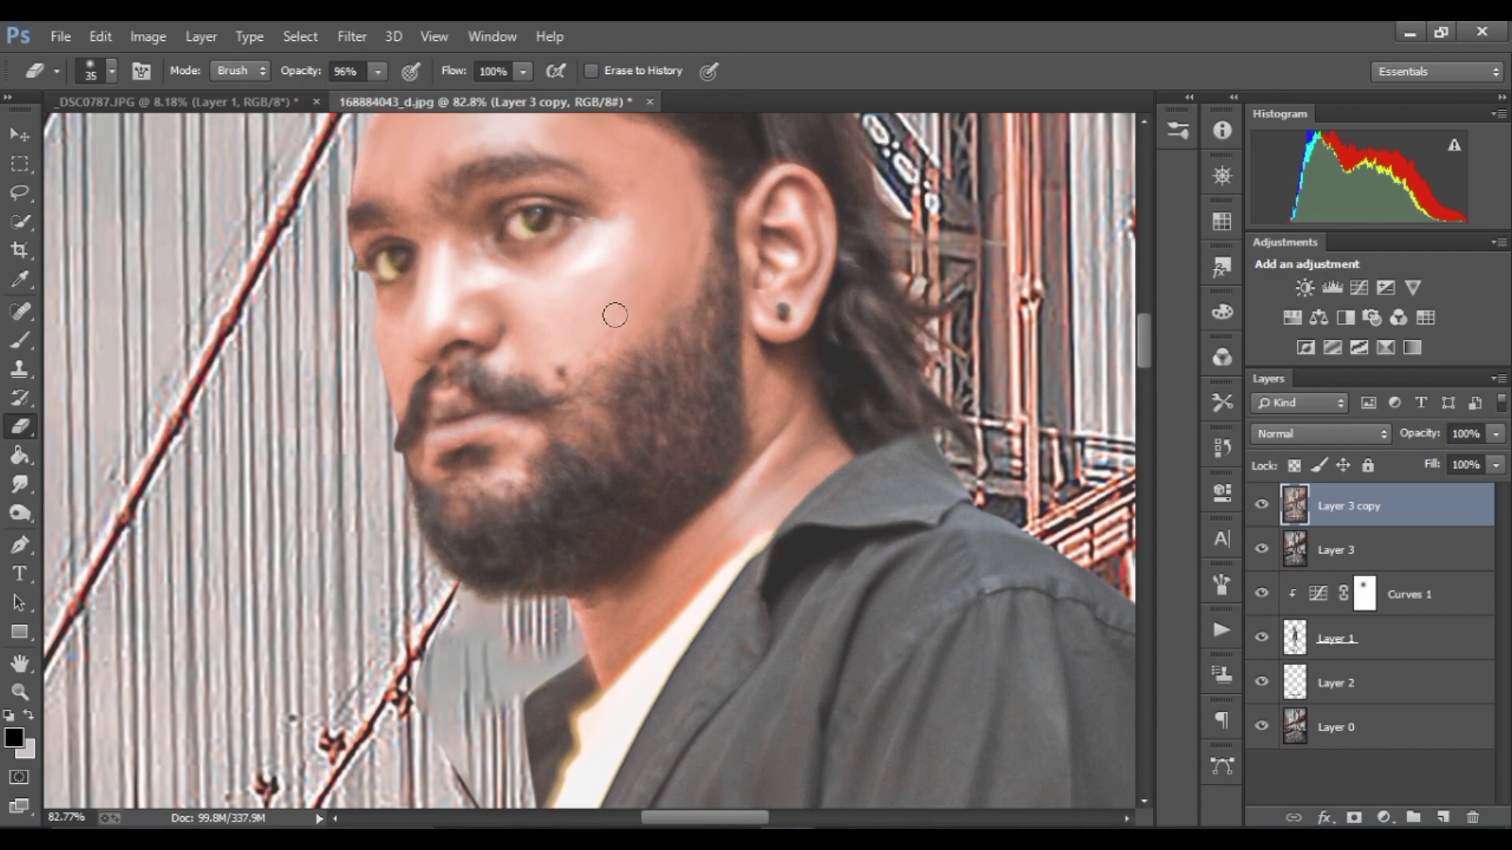
scroll(615, 315, "down", 3)
scroll(611, 390, "down", 3)
scroll(611, 402, "down", 2)
scroll(612, 410, "down", 1)
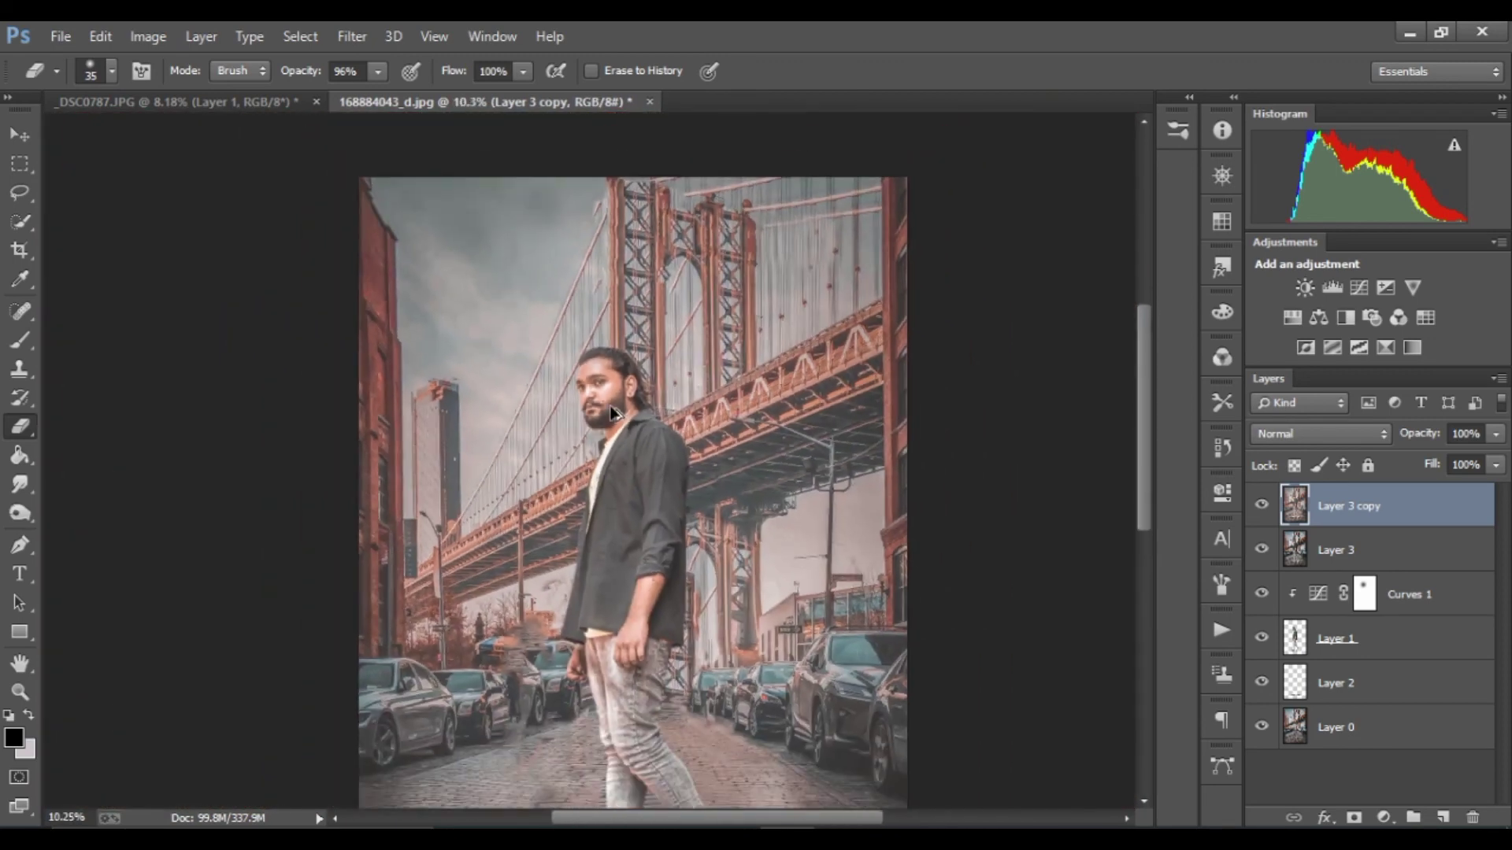
scroll(611, 409, "down", 2)
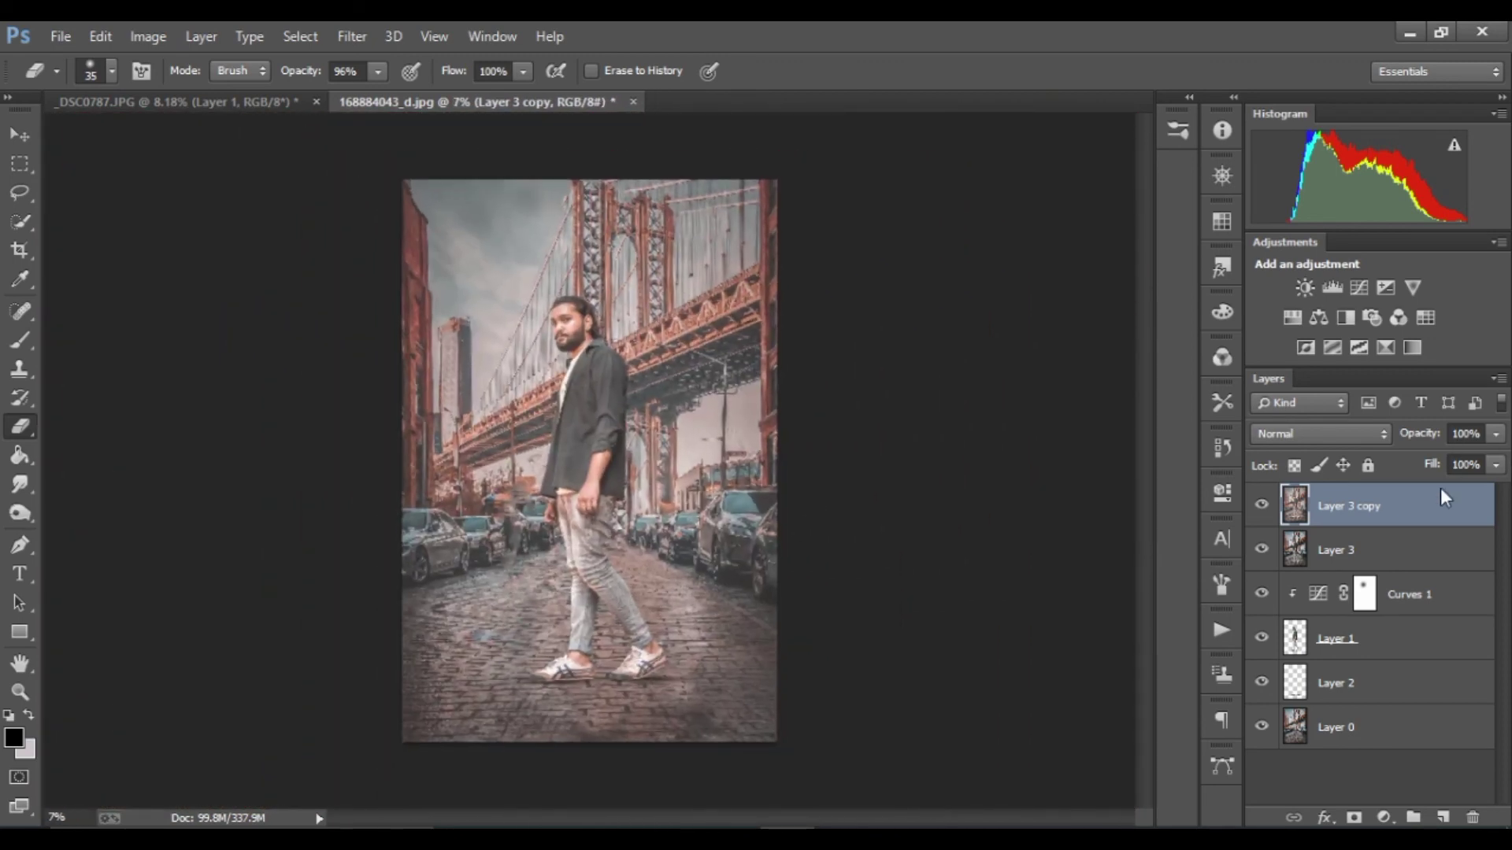
- Flatten the image to one Background layer and compare it with _DSC0787.JPG
right_click(1445, 496)
left_click(1088, 700)
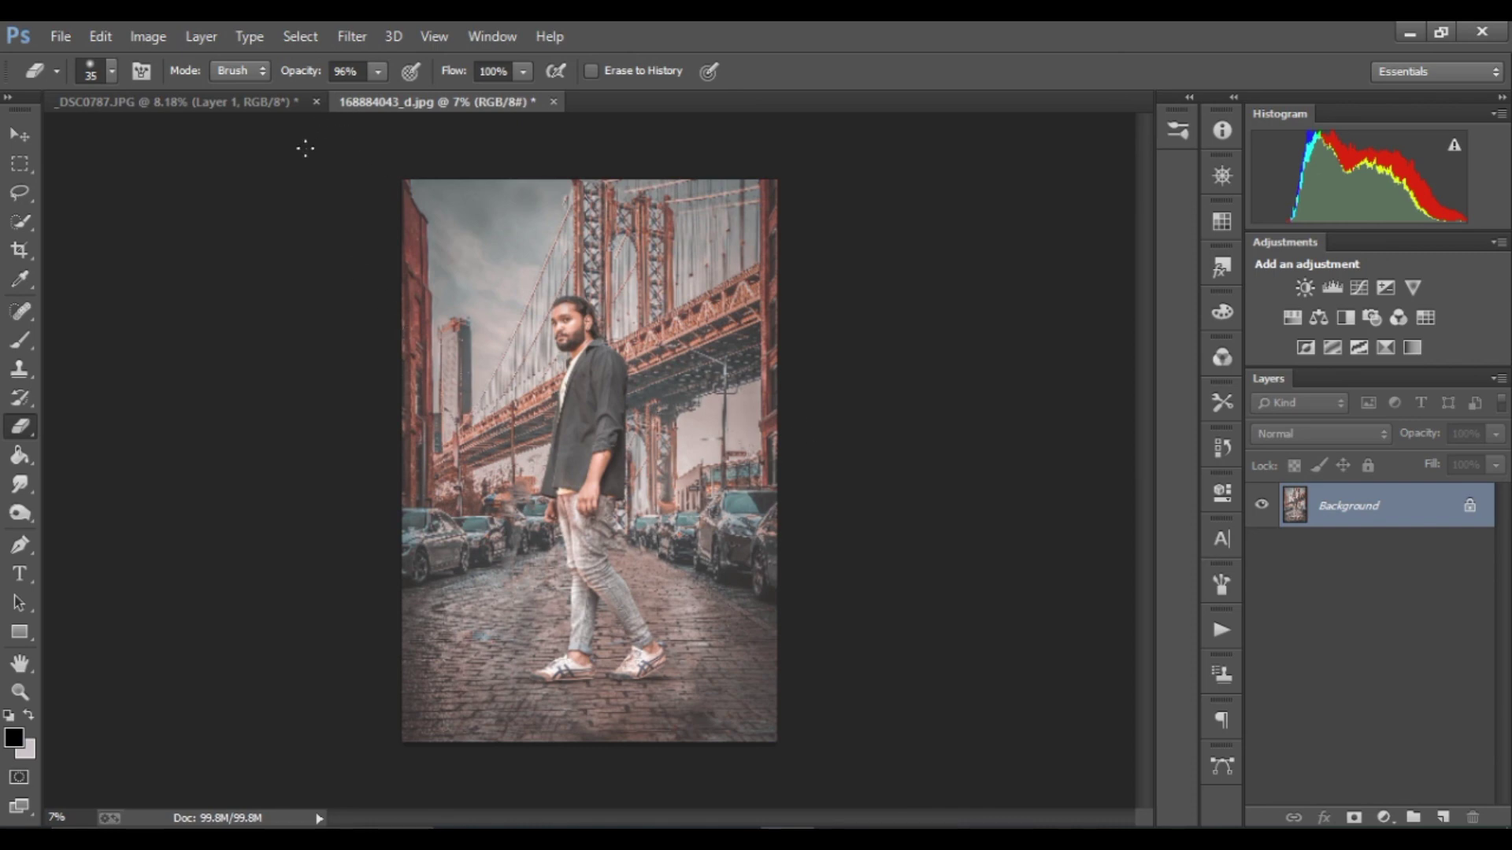
left_click(288, 107)
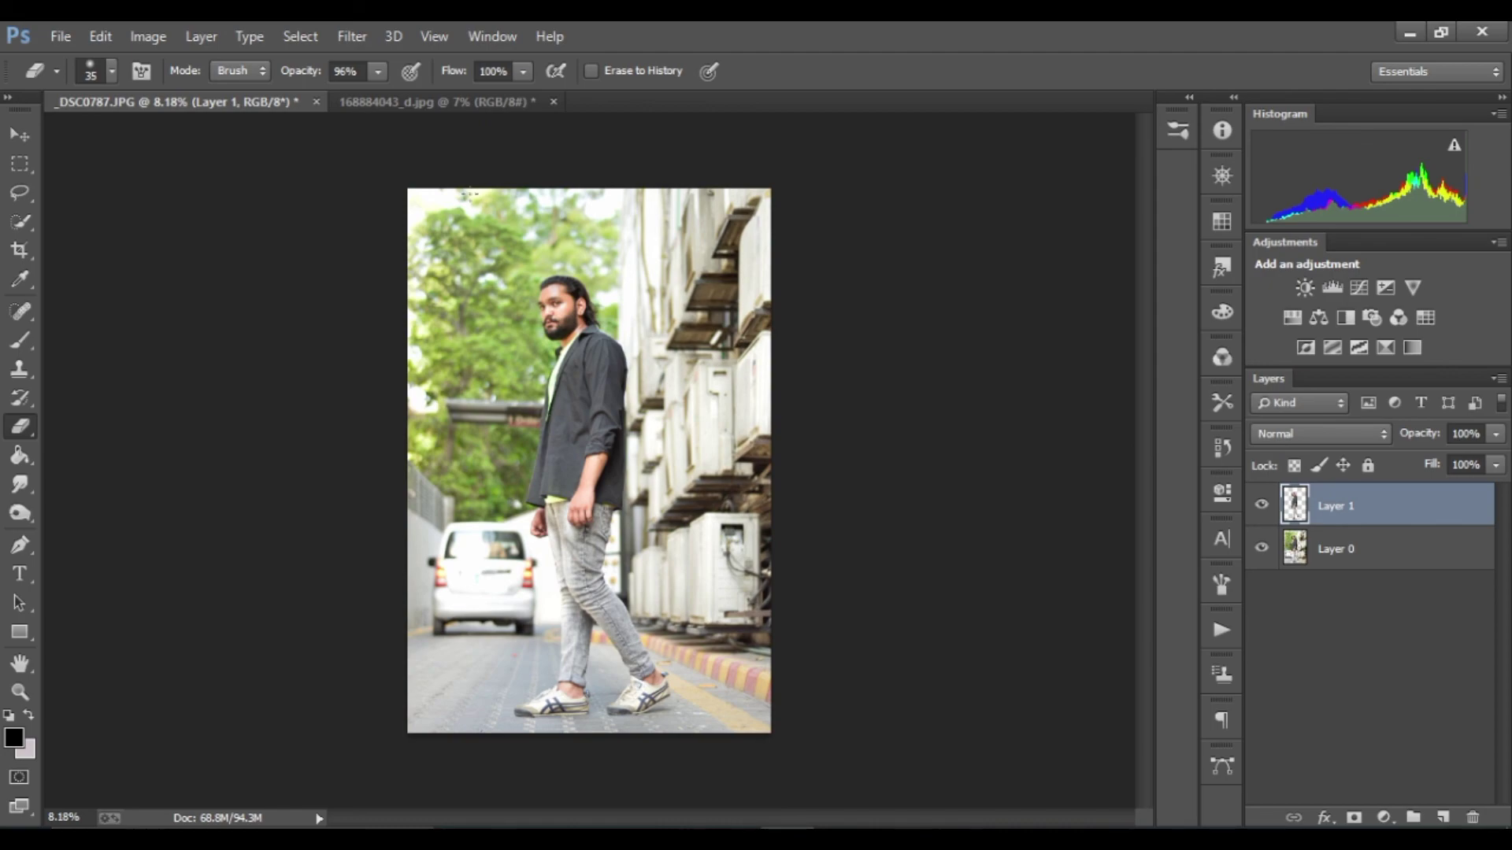
left_click(436, 102)
- Zoom in and out repeatedly to inspect the finished flattened composite
scroll(522, 395, "up", 3)
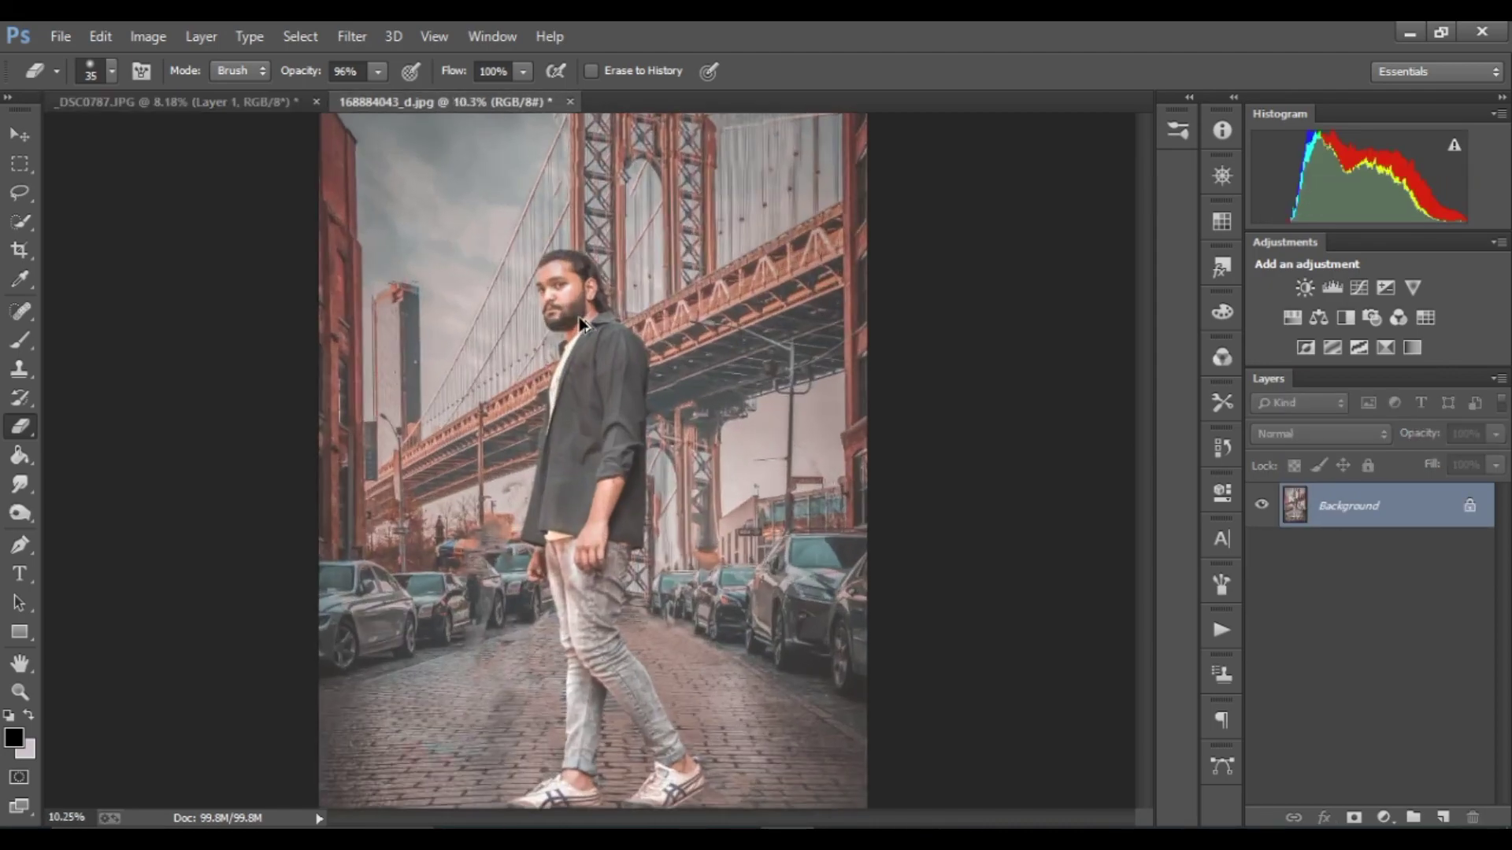
scroll(532, 244, "up", 3)
scroll(530, 243, "down", 2)
scroll(598, 294, "down", 2)
scroll(524, 474, "down", 3)
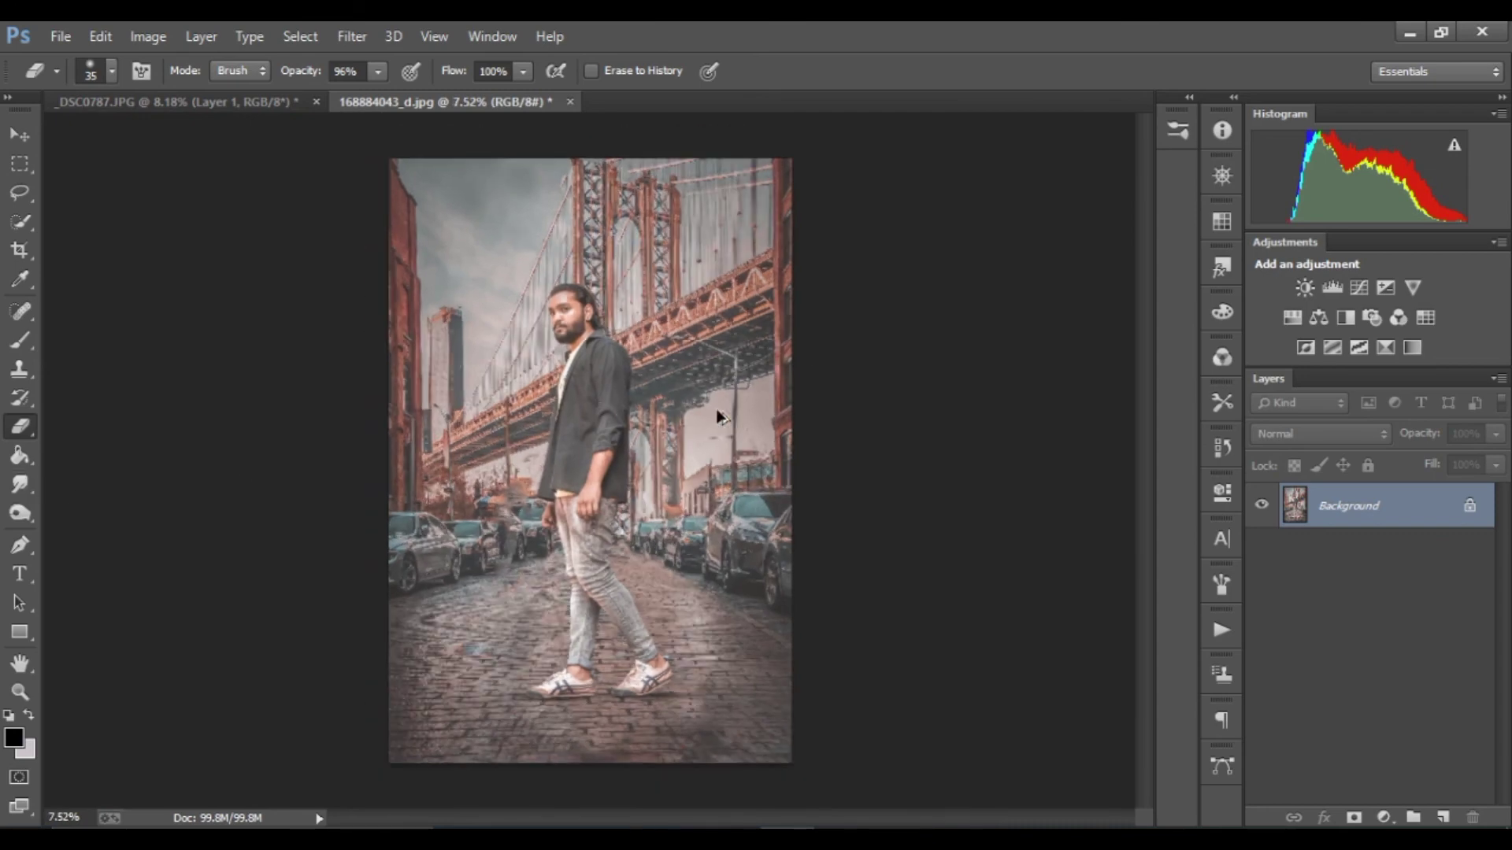
scroll(741, 409, "up", 1)
scroll(593, 371, "down", 1)
scroll(520, 445, "down", 1)
scroll(532, 459, "up", 1)
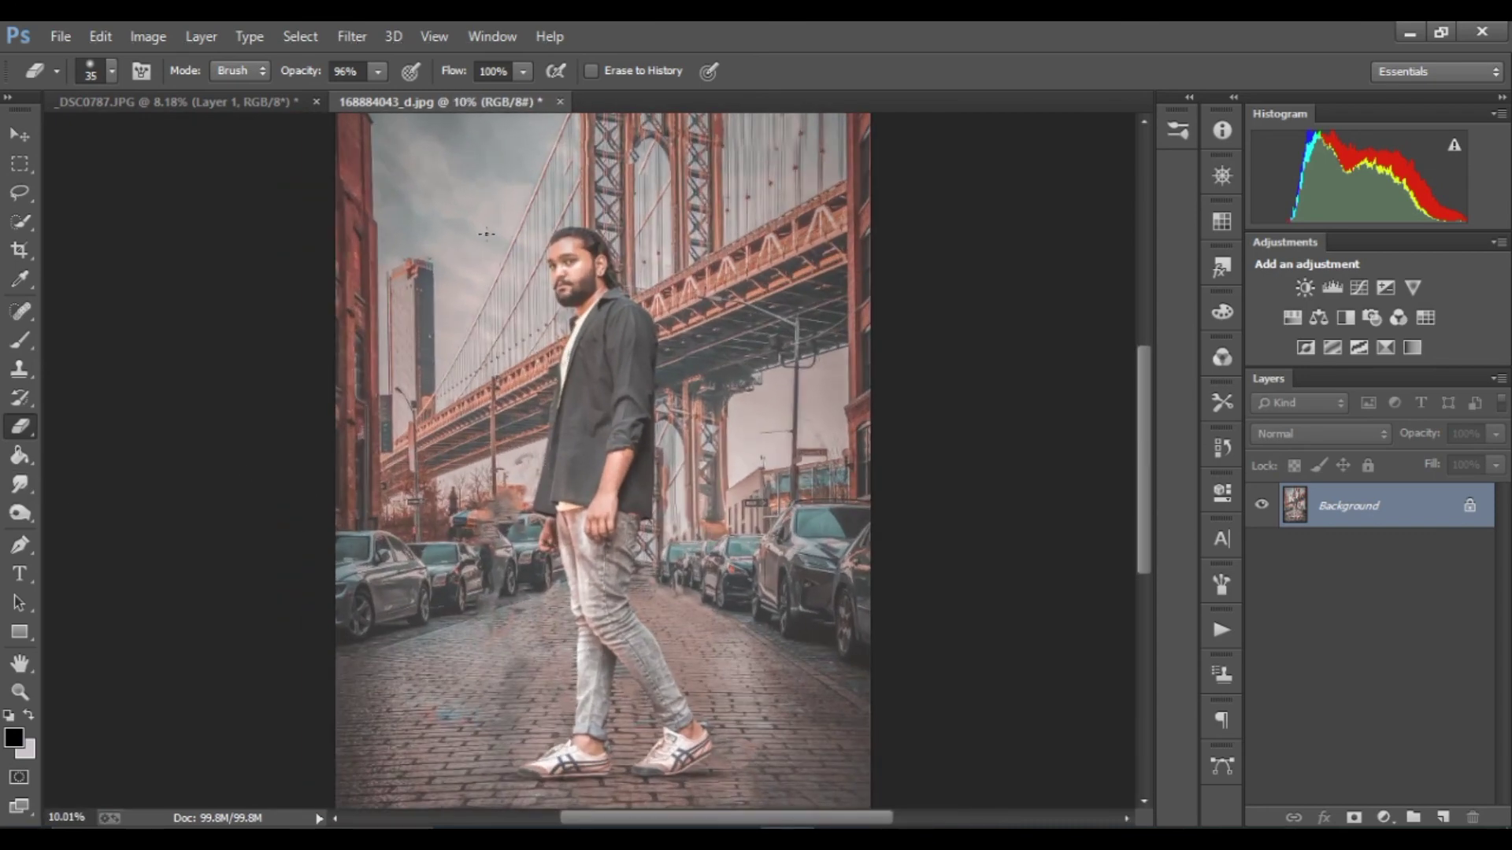
scroll(573, 362, "down", 2)
scroll(583, 370, "up", 1)
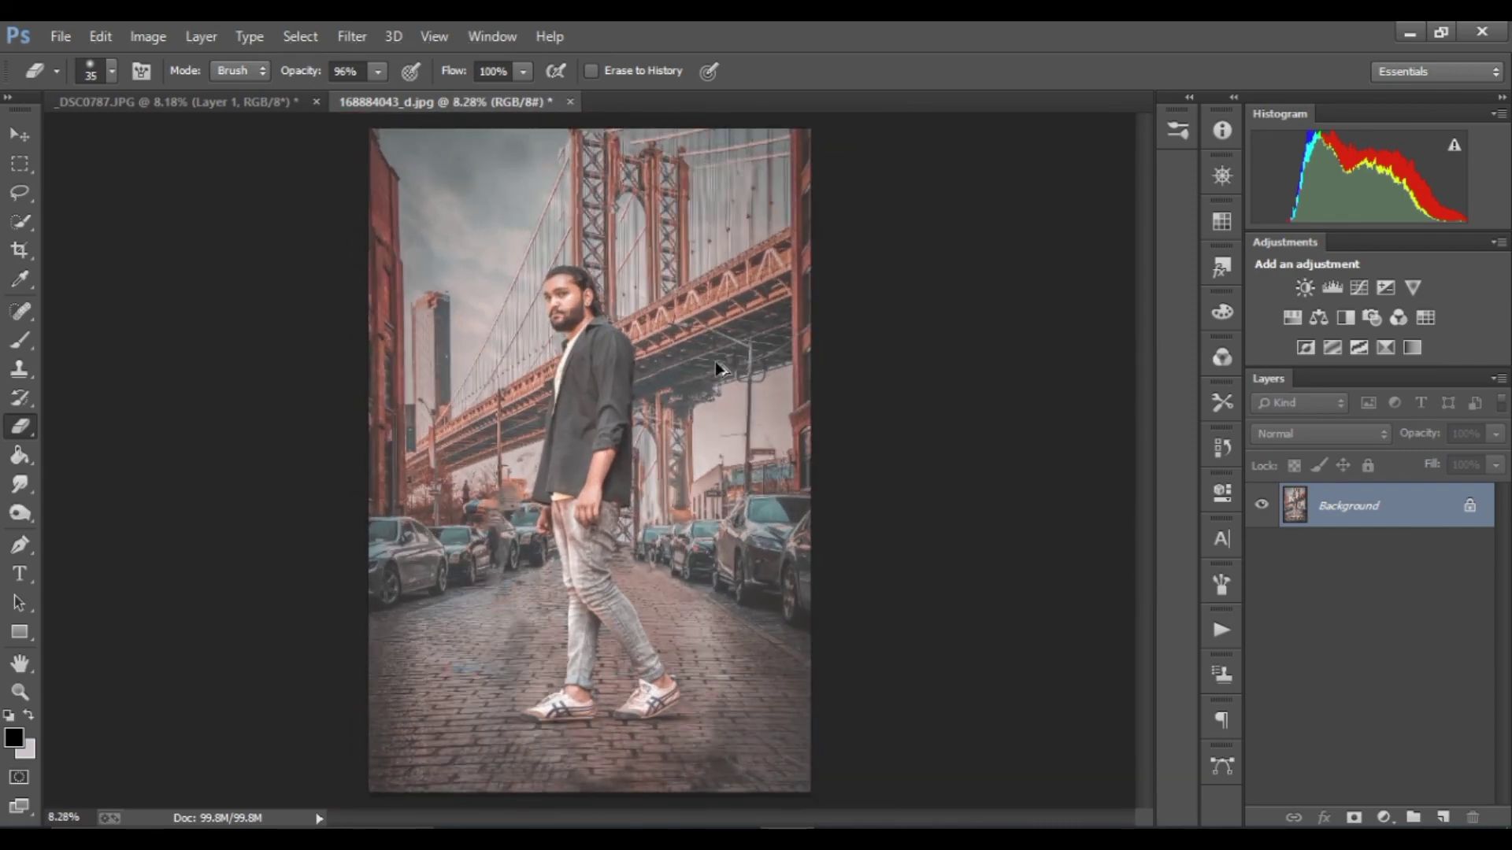
scroll(517, 522, "down", 1)
scroll(504, 524, "up", 2)
scroll(498, 529, "up", 3)
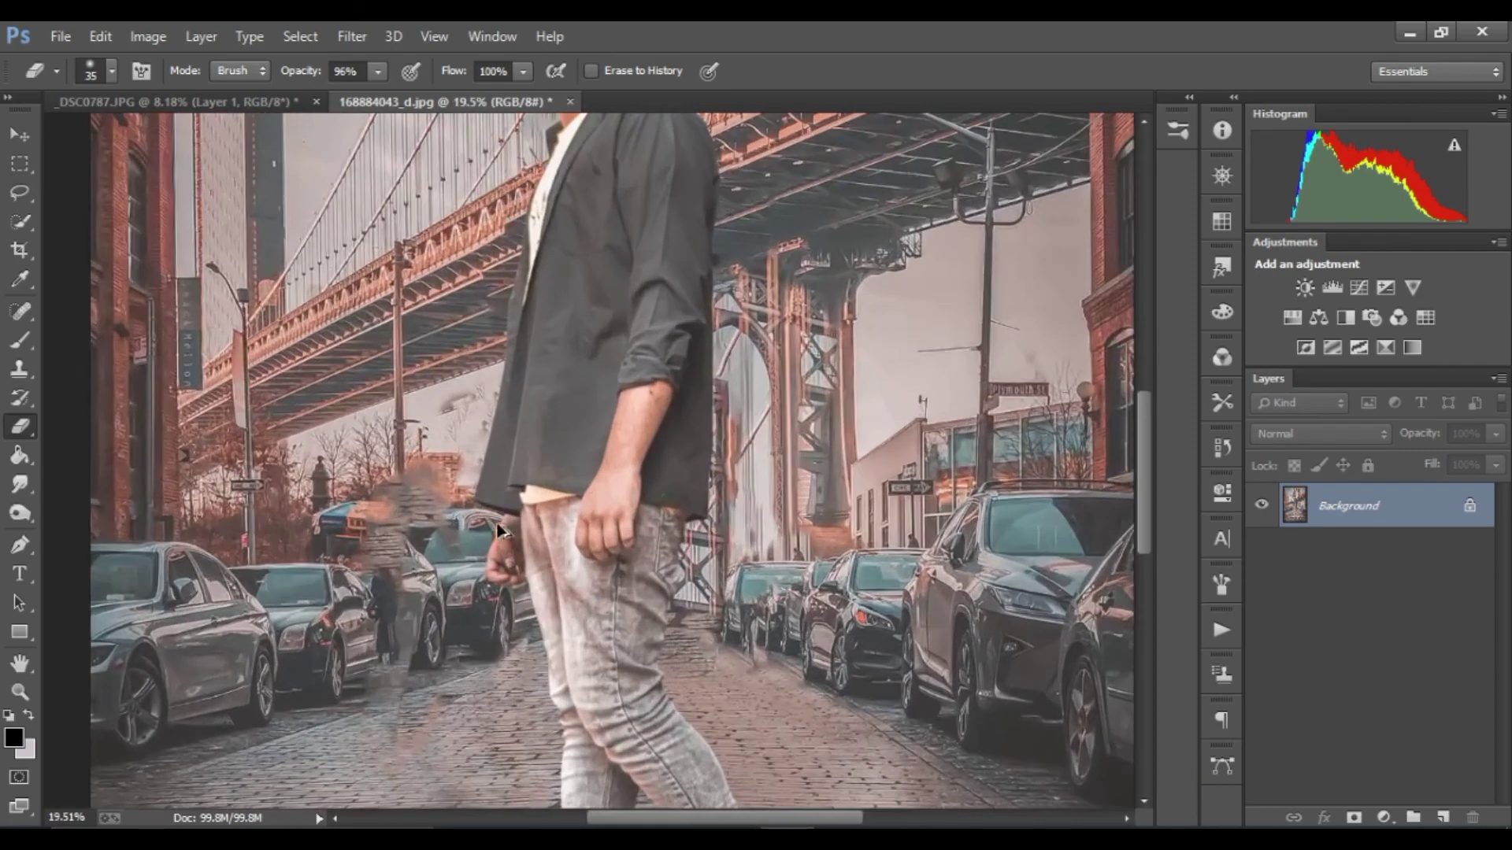
scroll(498, 530, "down", 1)
scroll(652, 490, "down", 1)
scroll(551, 475, "down", 1)
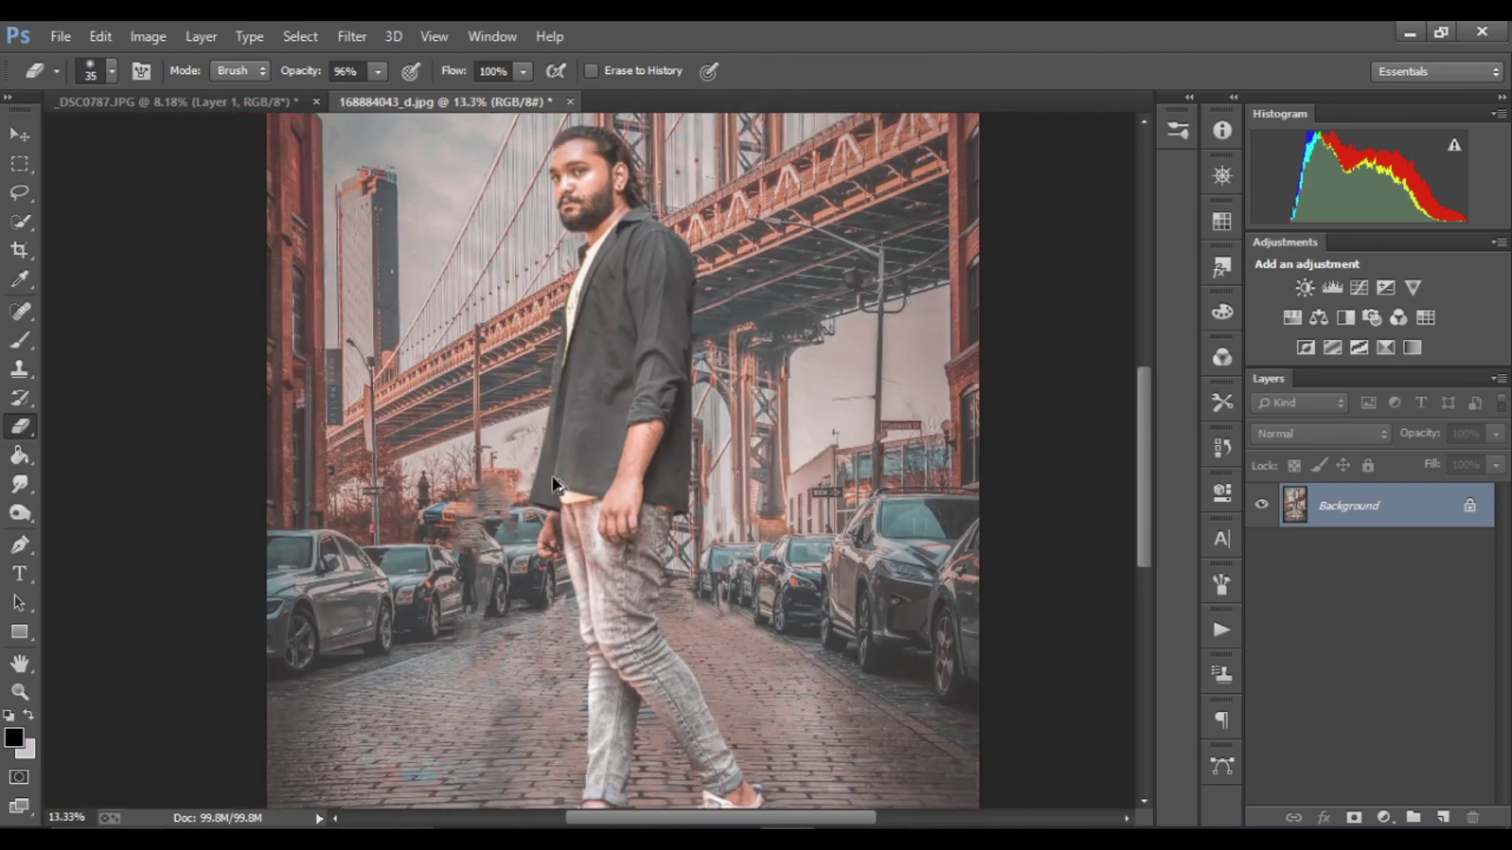
scroll(551, 476, "down", 2)
scroll(621, 461, "up", 1)
scroll(626, 460, "up", 1)
scroll(628, 460, "down", 1)
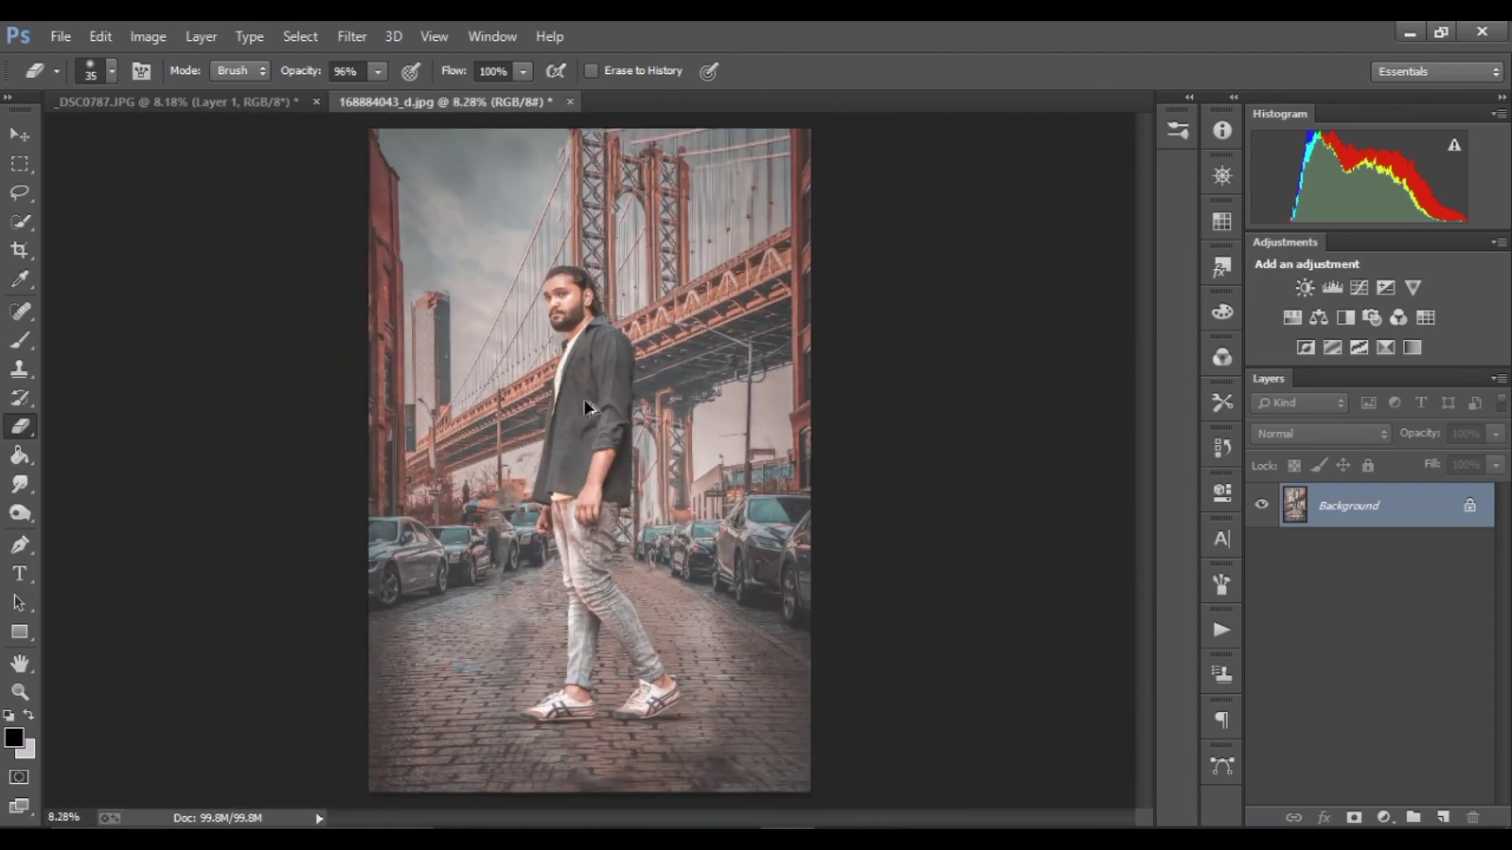
scroll(591, 409, "down", 1)
scroll(677, 481, "down", 2)
scroll(523, 488, "up", 1)
scroll(524, 488, "up", 2)
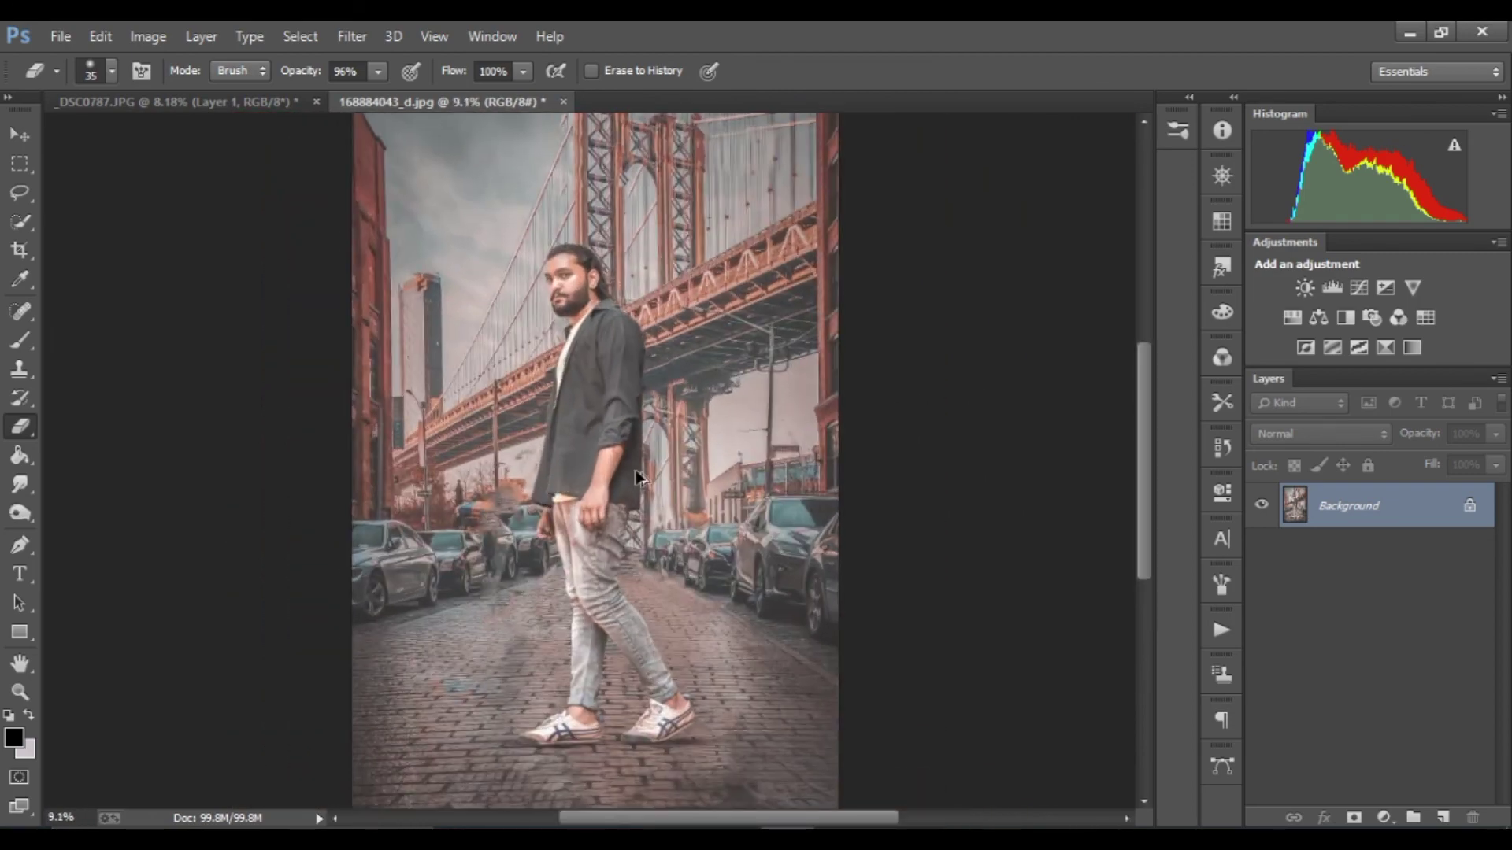
scroll(654, 467, "down", 1)
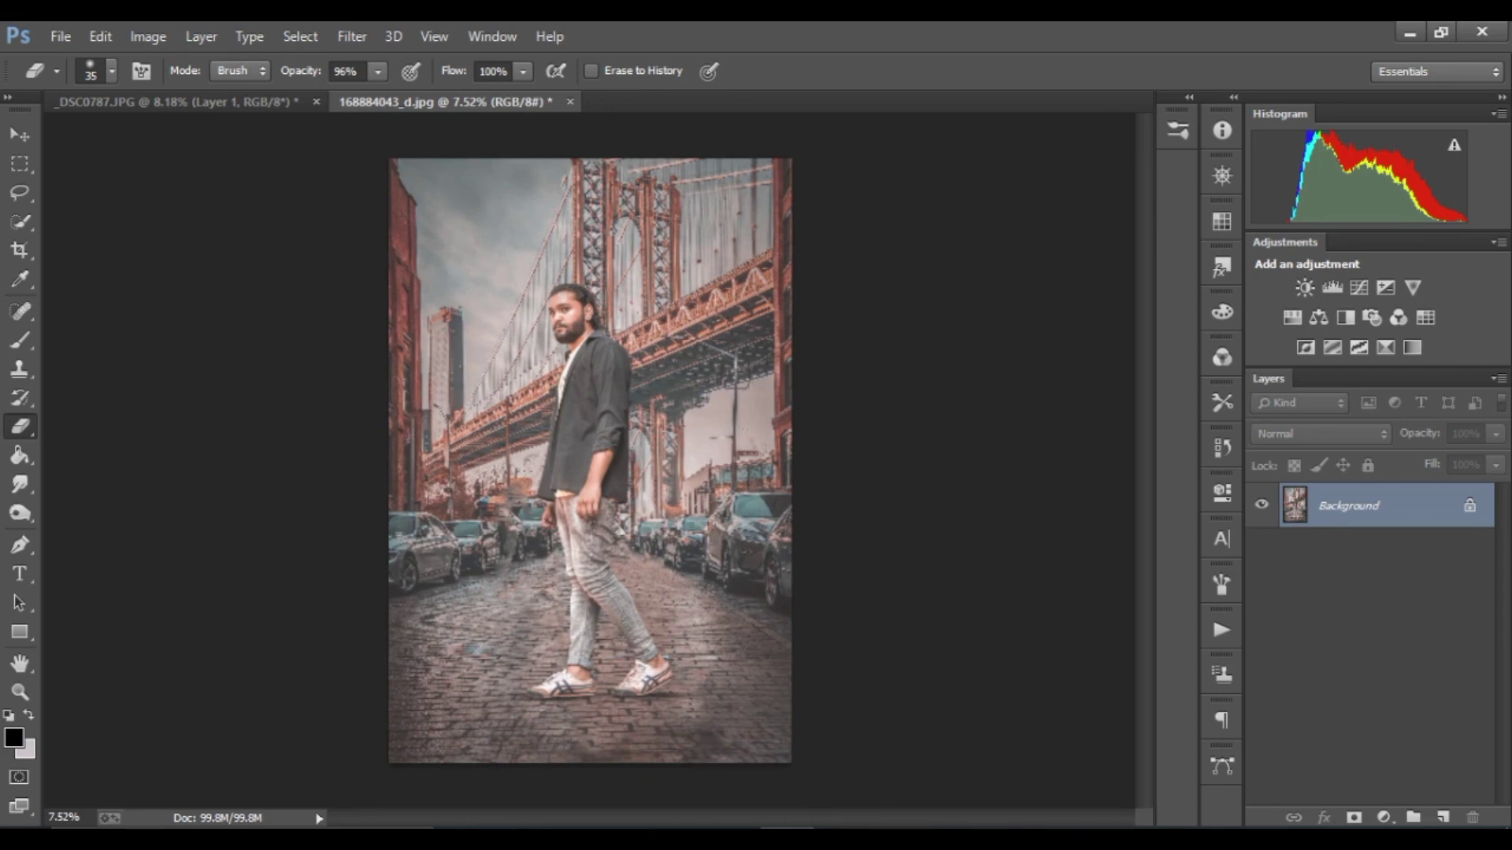